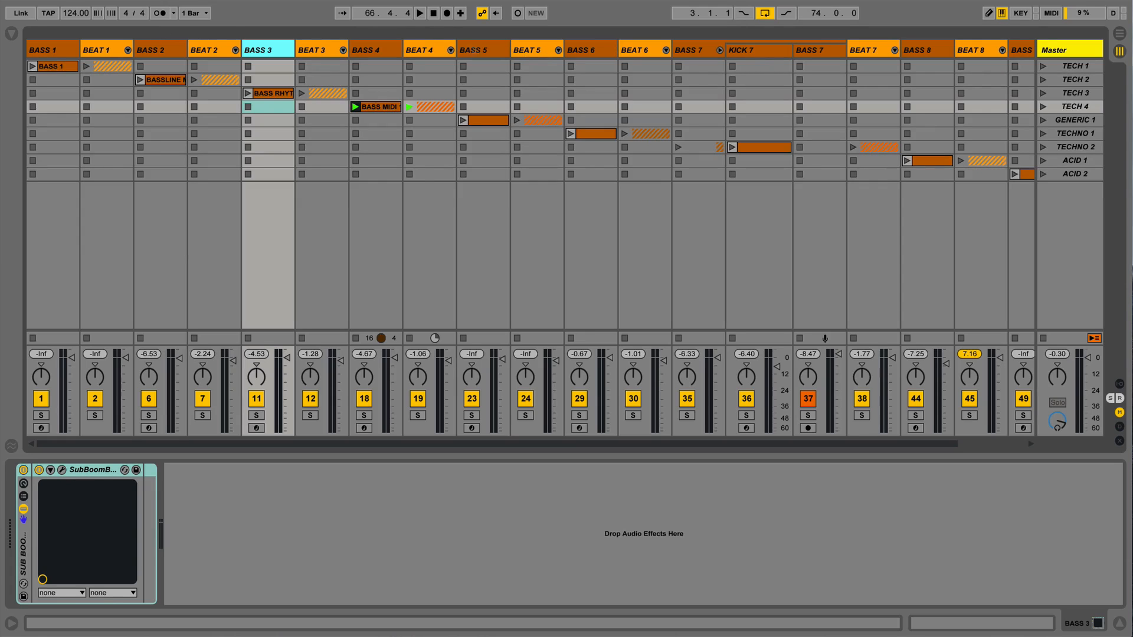
Show the device chain of the BASS 5 track, switch to BASS 2, and launch the TECH 2 scene
{"action": "left_click", "coordinate": [477, 51]}
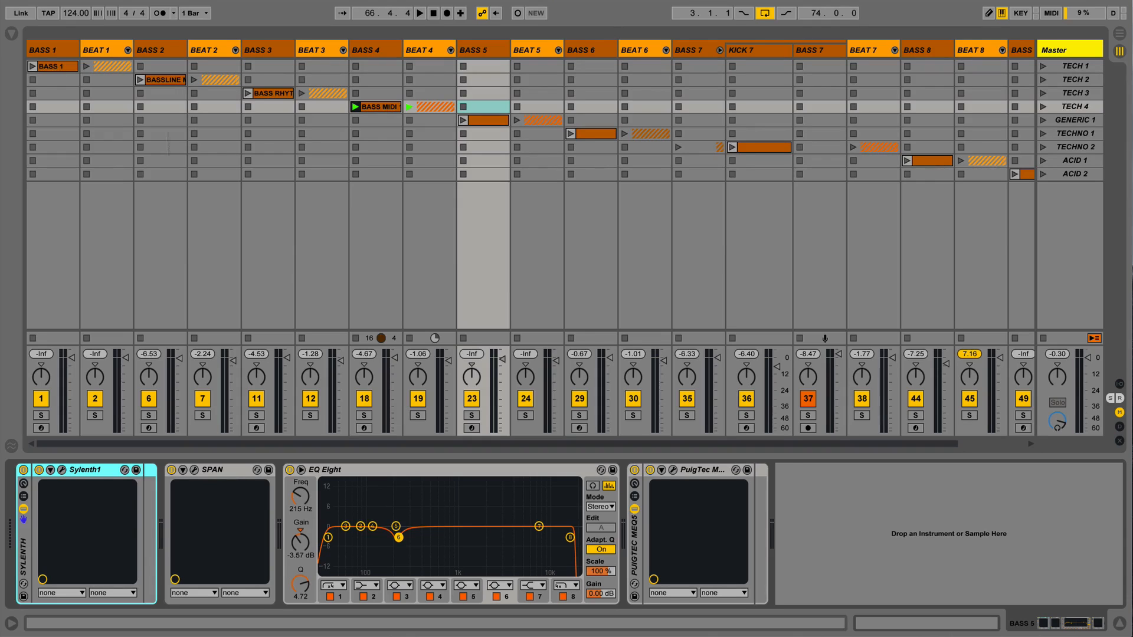
{"action": "left_click", "coordinate": [164, 51]}
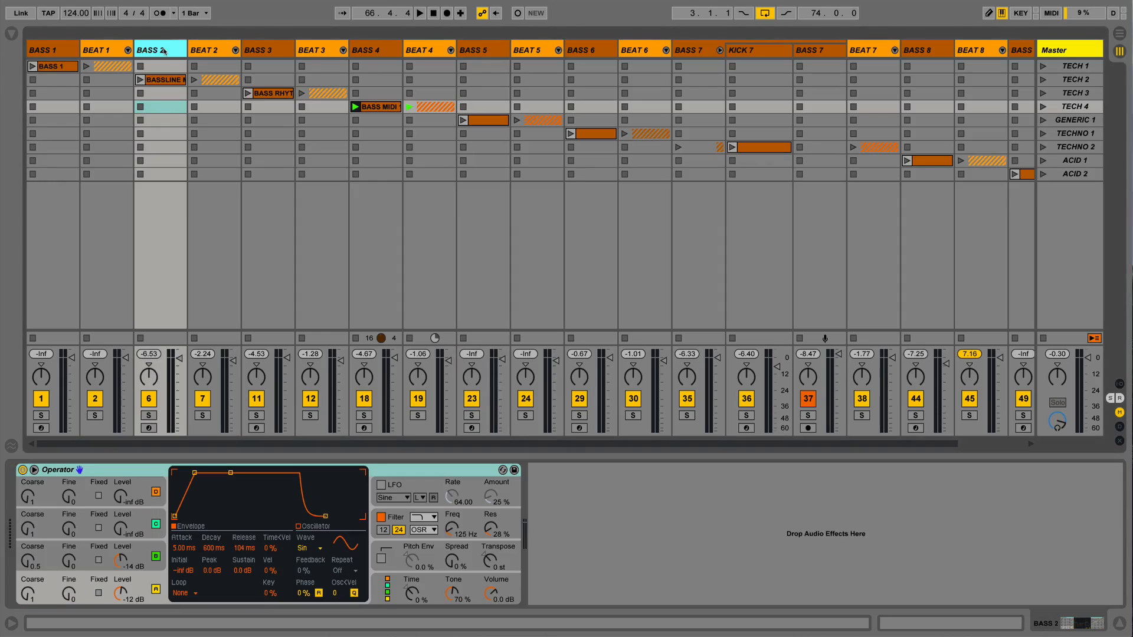
{"action": "left_click", "coordinate": [1041, 79]}
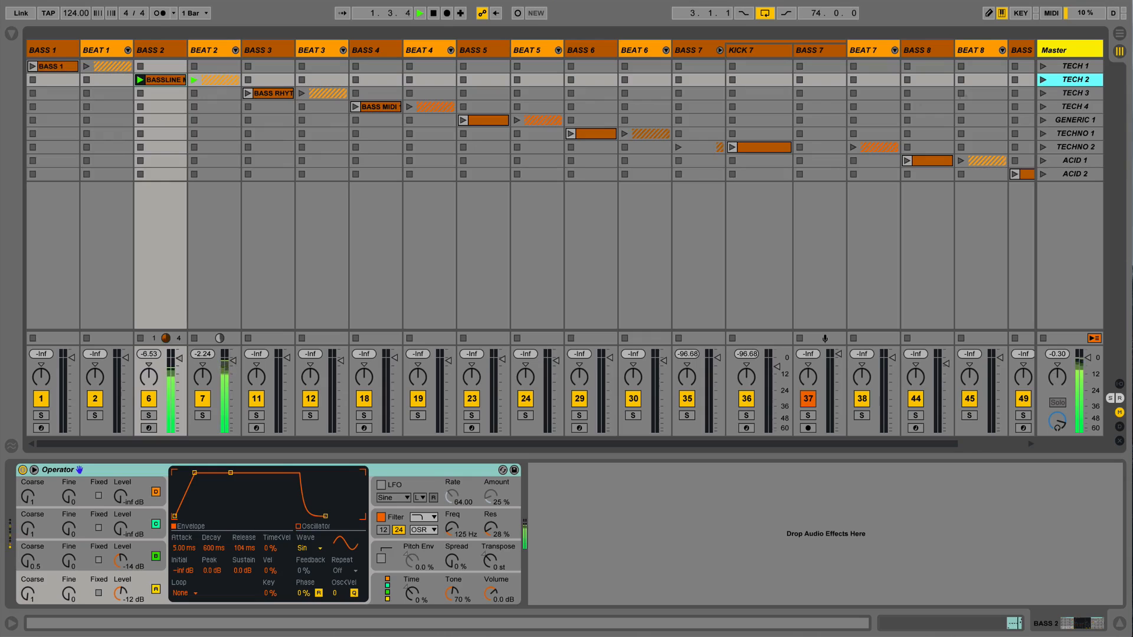
Examine the bassline clip's pitch bend envelope and notes on BASS 2, stop playback, and return to the device chain
{"action": "left_click", "coordinate": [175, 81]}
{"action": "double_click", "coordinate": [176, 82]}
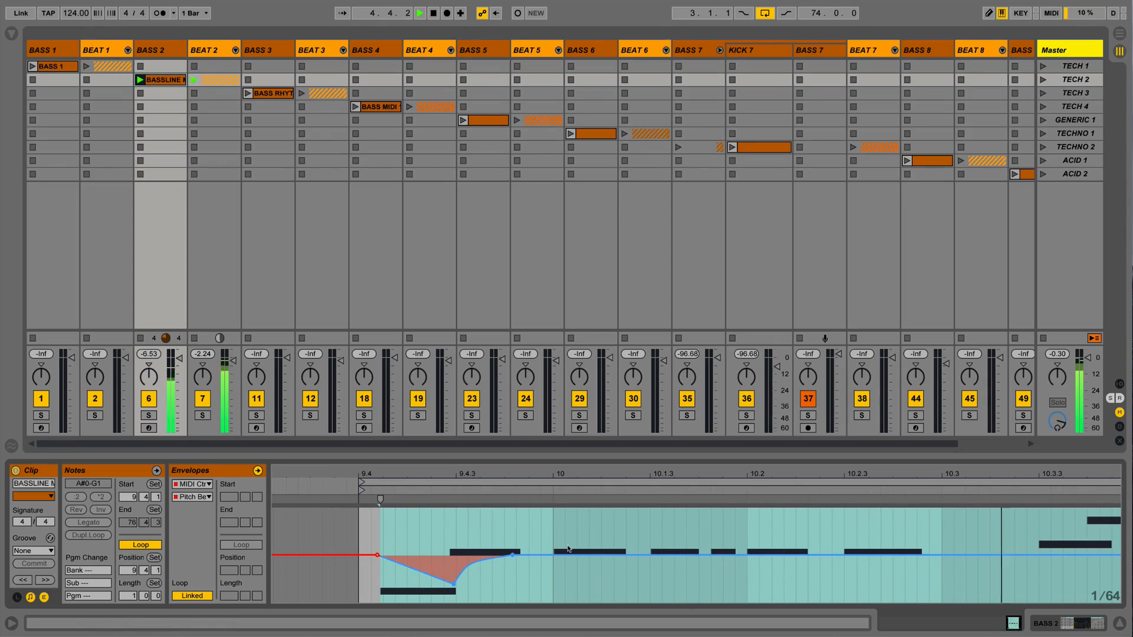
{"action": "key", "text": "space"}
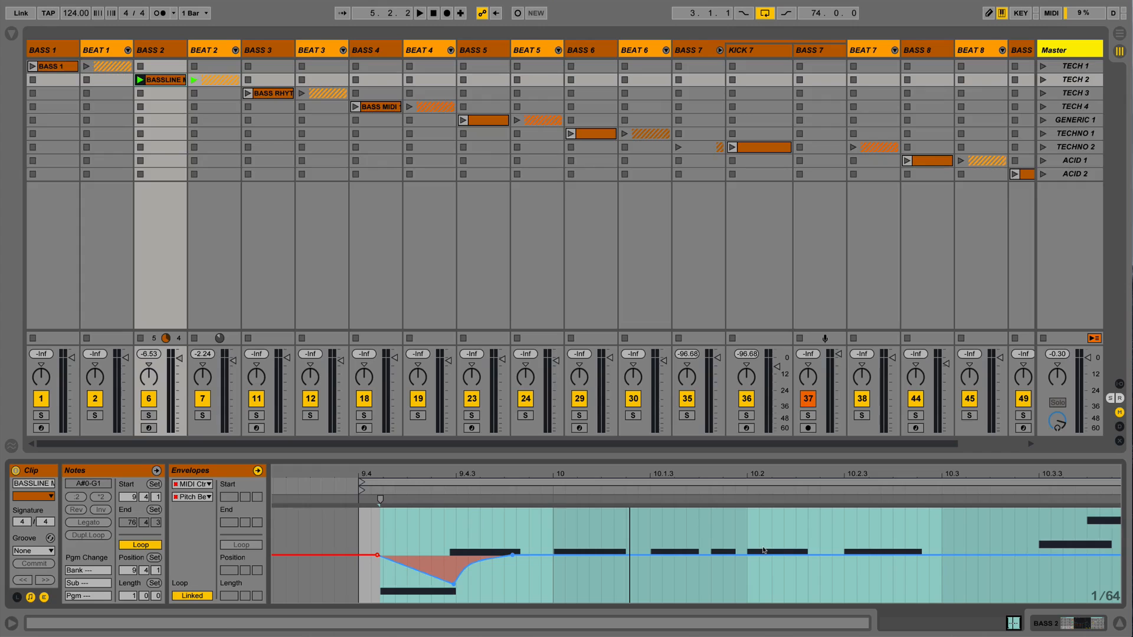
{"action": "left_click", "coordinate": [258, 471]}
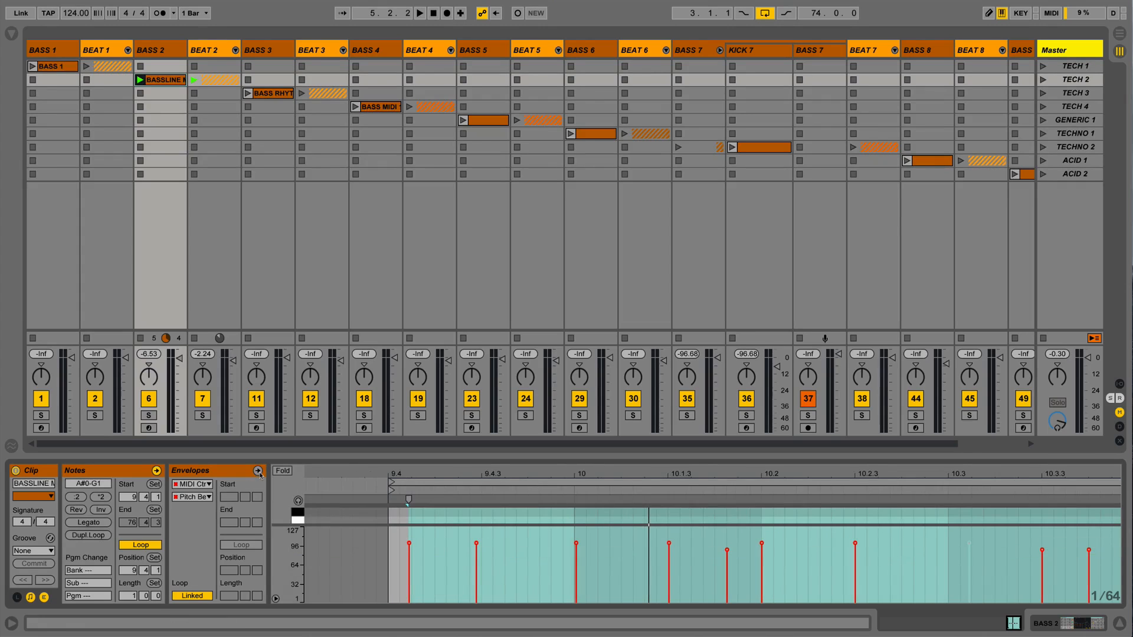
{"action": "key", "text": "shift+Tab"}
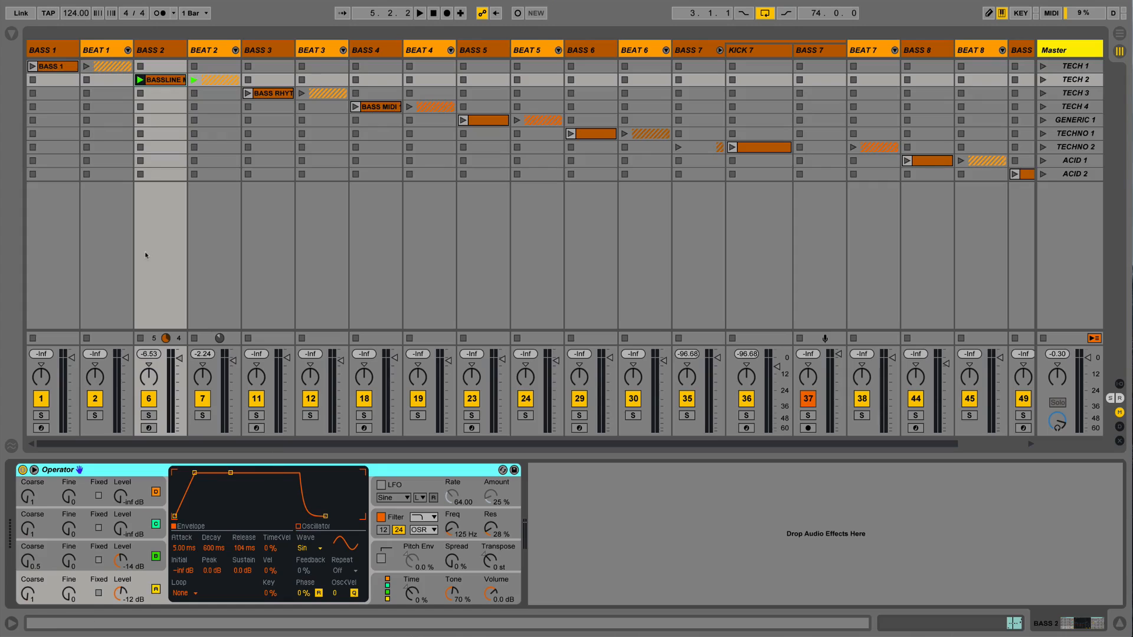
Show the browser and load LFO TOOL.adg from the DYNAMICS folder onto the BASS 2 track after Operator
{"action": "left_click", "coordinate": [14, 39]}
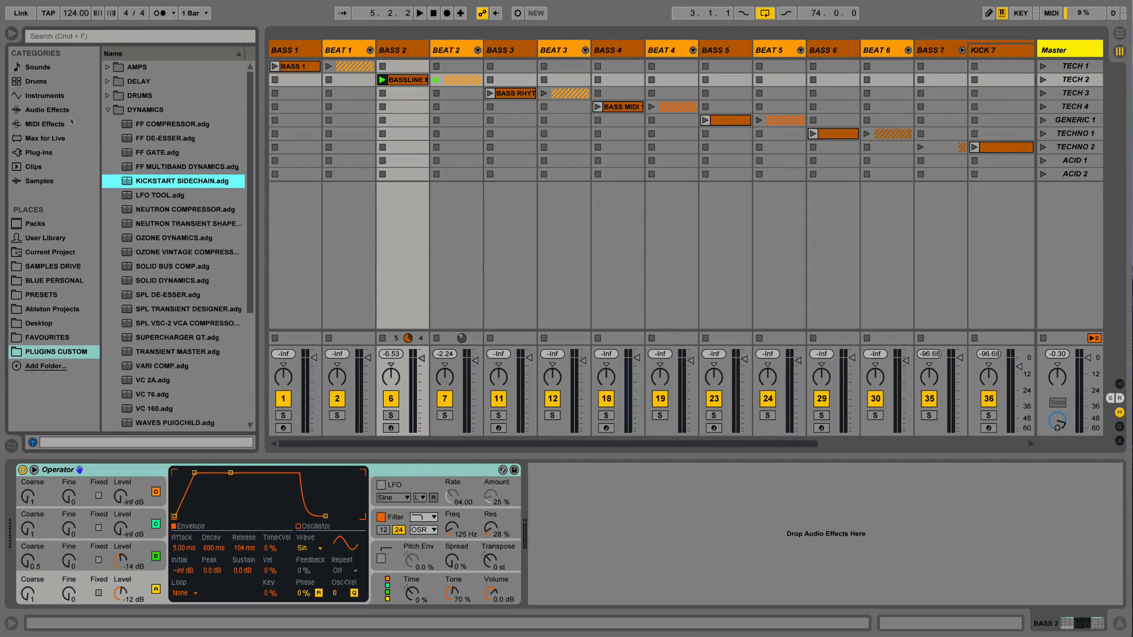
{"action": "left_click", "coordinate": [147, 198]}
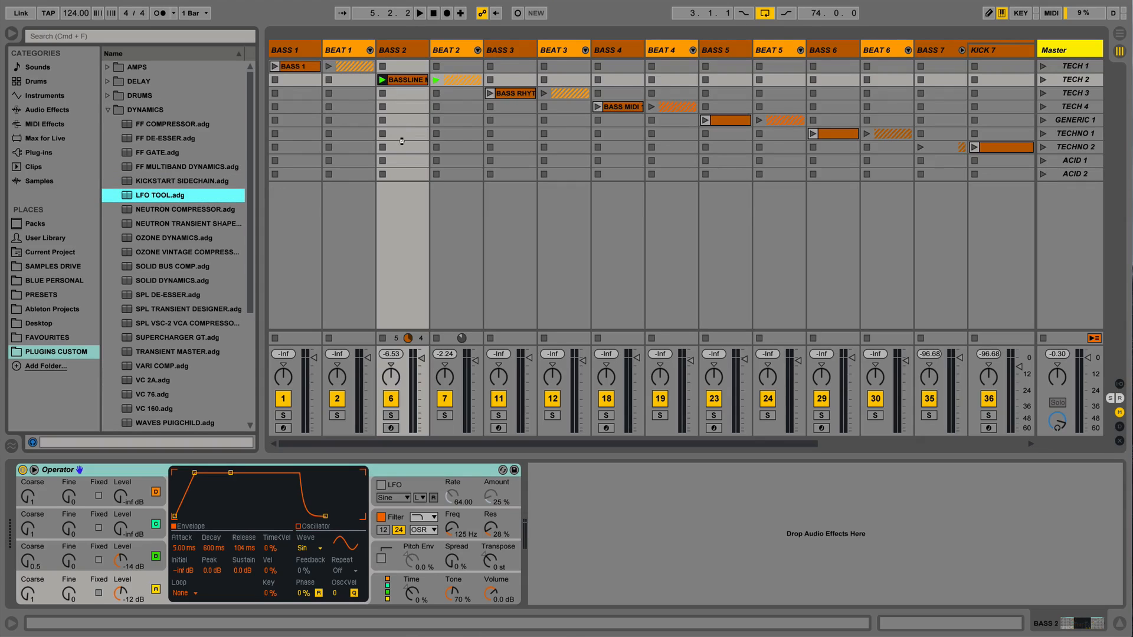
{"action": "left_click_drag", "start_coordinate": [402, 141], "coordinate": [401, 141]}
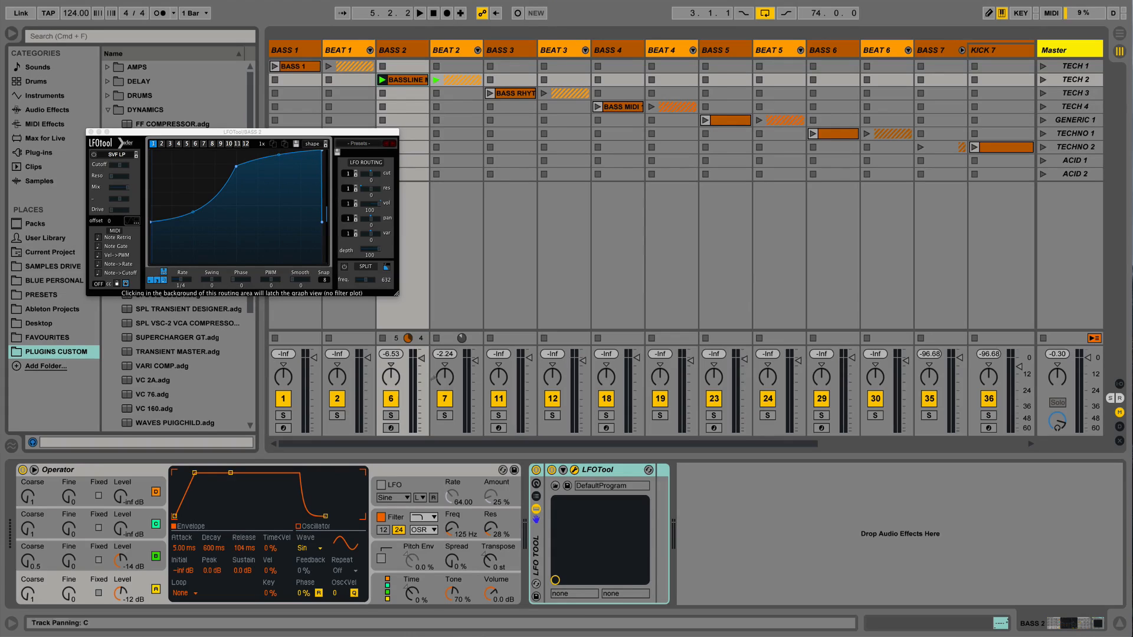
Solo the BASS 2 and BEAT 2 tracks together and start playback
{"action": "left_click", "coordinate": [391, 416]}
{"action": "left_click", "coordinate": [445, 416], "text": "super"}
{"action": "key", "text": "space"}
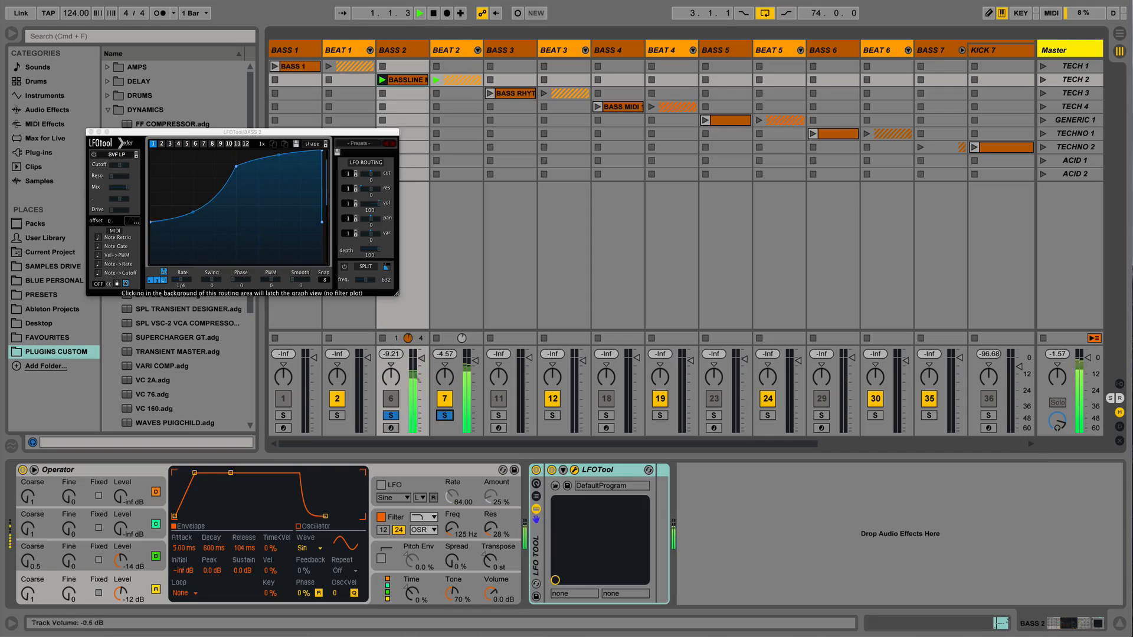
Shift the last peak of the LFOTool curve slightly earlier to slope its ending, and take BEAT 2 out of solo
{"action": "left_click_drag", "start_coordinate": [322, 152], "coordinate": [313, 148]}
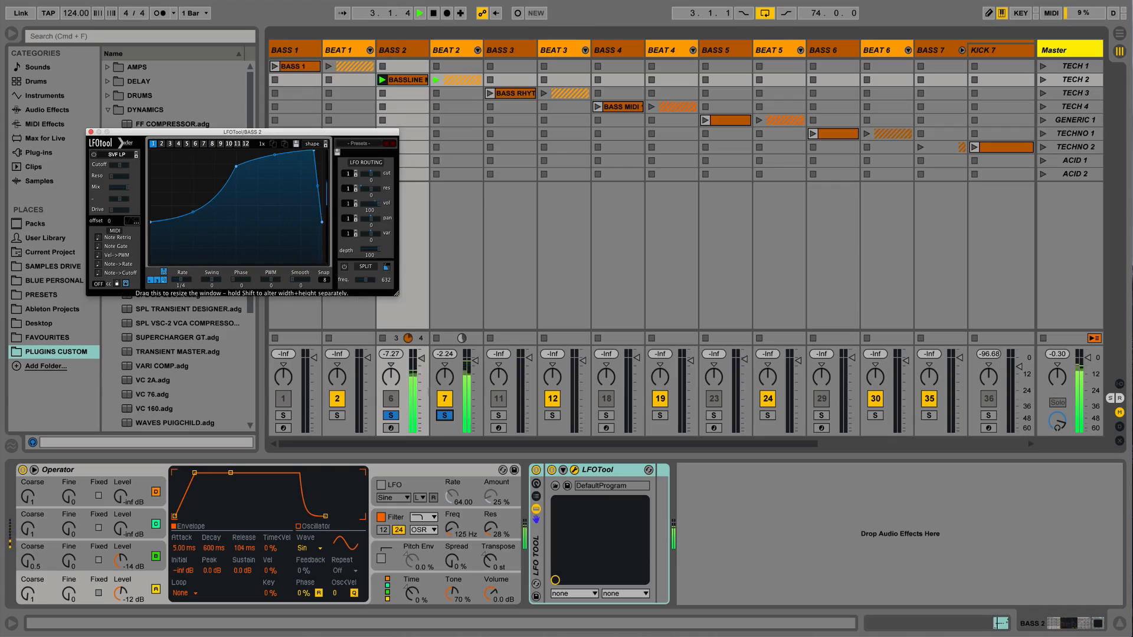
{"action": "left_click", "coordinate": [446, 416]}
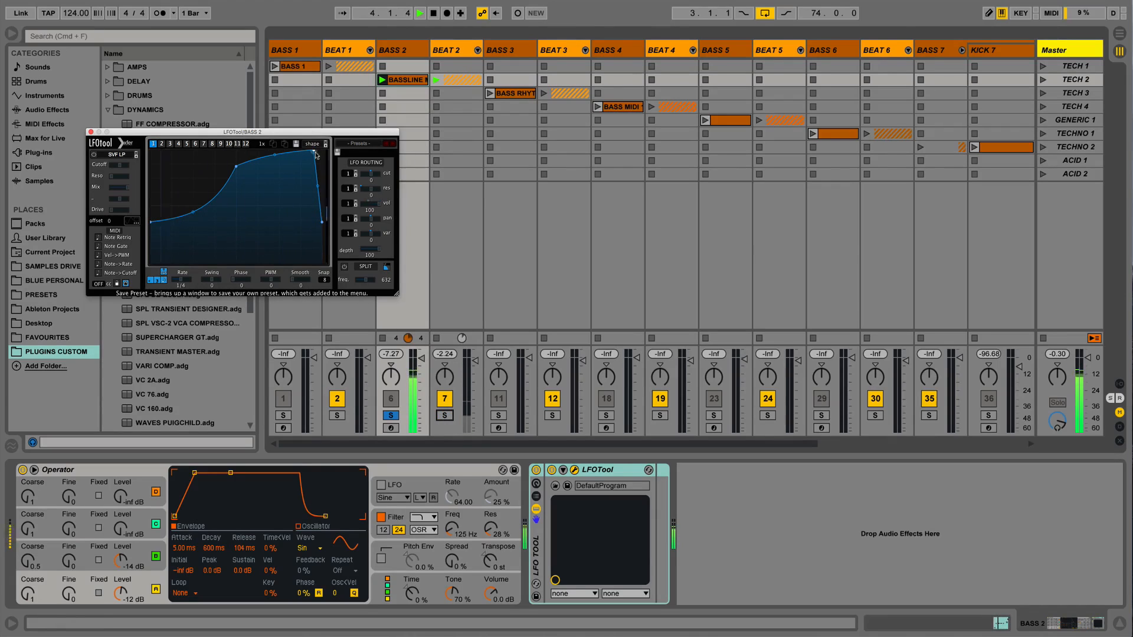
{"action": "left_click_drag", "start_coordinate": [314, 151], "coordinate": [323, 152]}
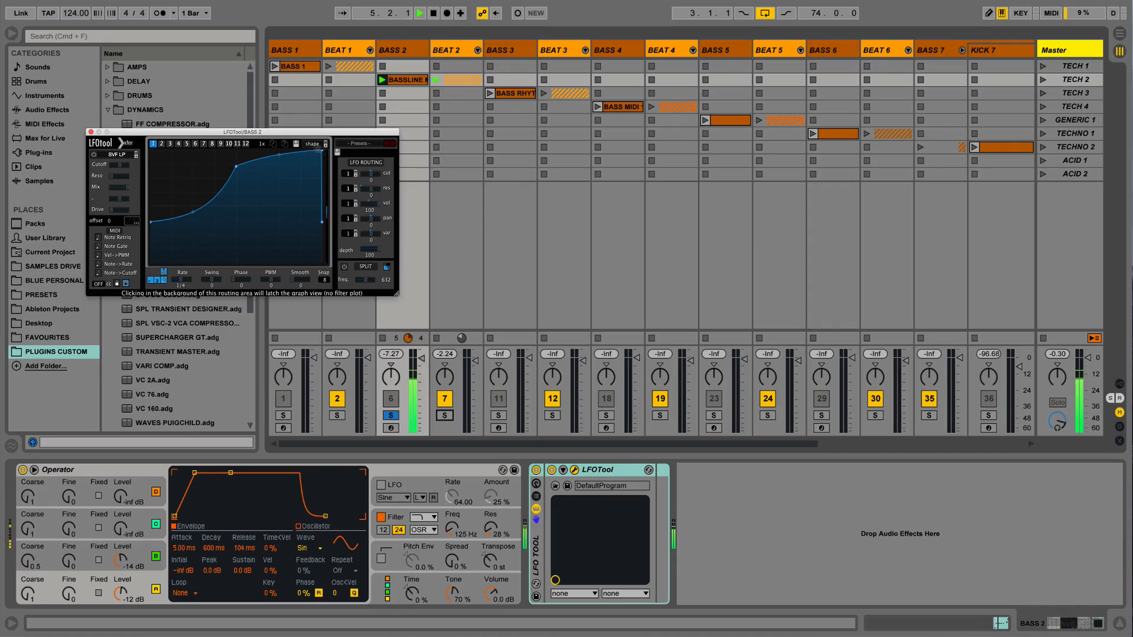
{"action": "left_click_drag", "start_coordinate": [322, 152], "coordinate": [316, 151]}
{"action": "left_click_drag", "start_coordinate": [316, 151], "coordinate": [312, 151]}
Look through LFO graphs 2 to 7 in LFOTool and view the filter cutoff response
{"action": "left_click", "coordinate": [161, 143]}
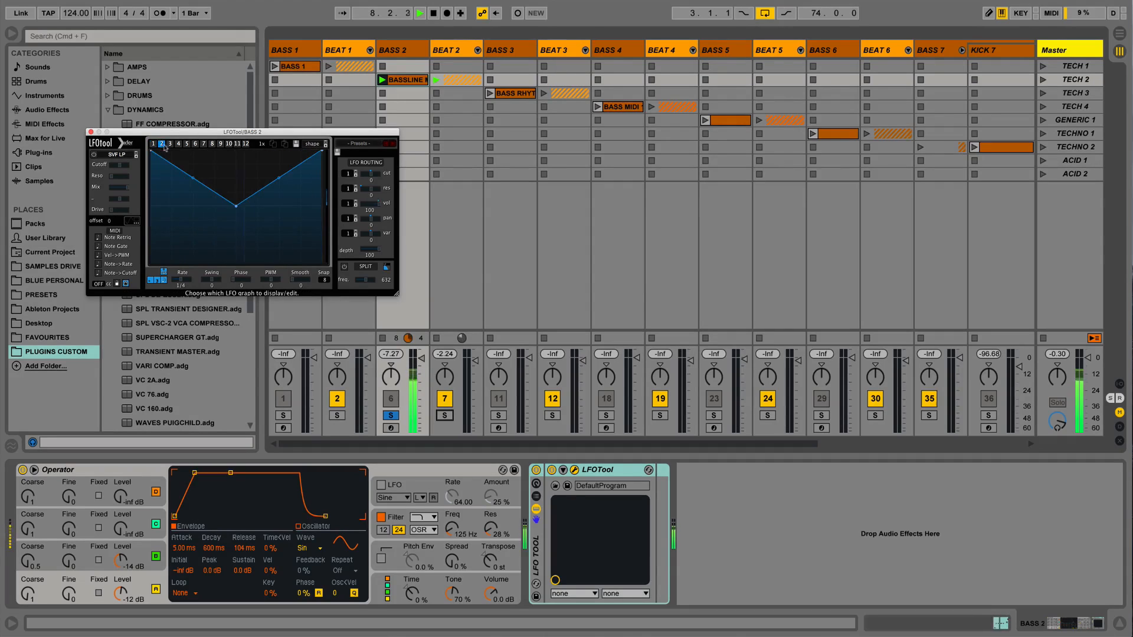
{"action": "left_click", "coordinate": [170, 144]}
{"action": "left_click", "coordinate": [177, 143]}
{"action": "left_click", "coordinate": [186, 144]}
{"action": "left_click", "coordinate": [195, 144]}
{"action": "left_click", "coordinate": [203, 143]}
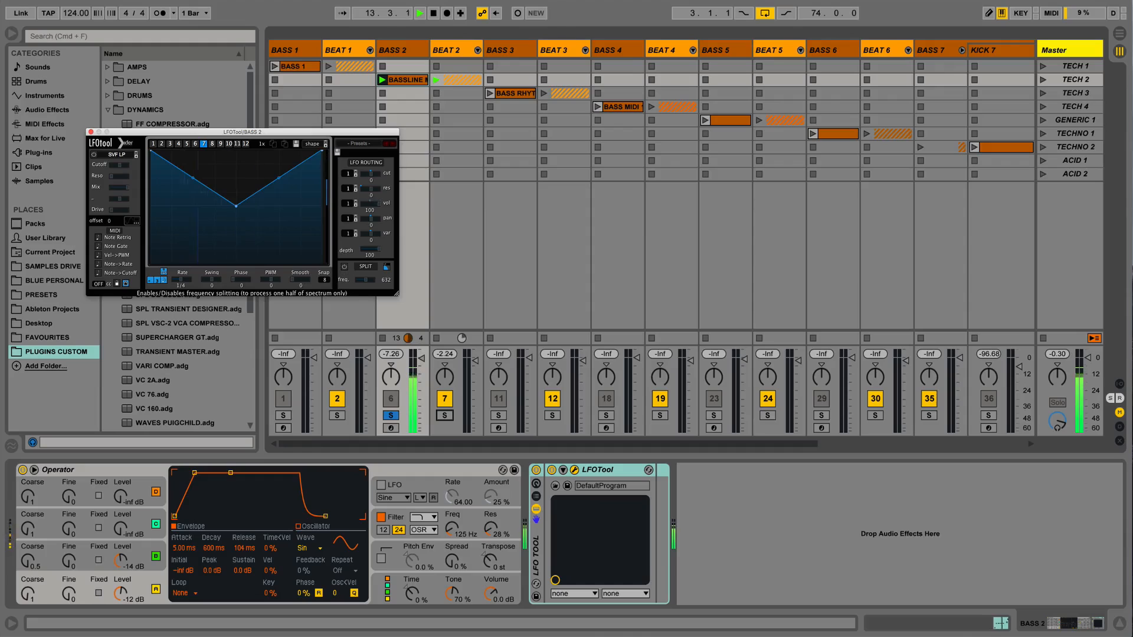
{"action": "mouse_move", "coordinate": [115, 167]}
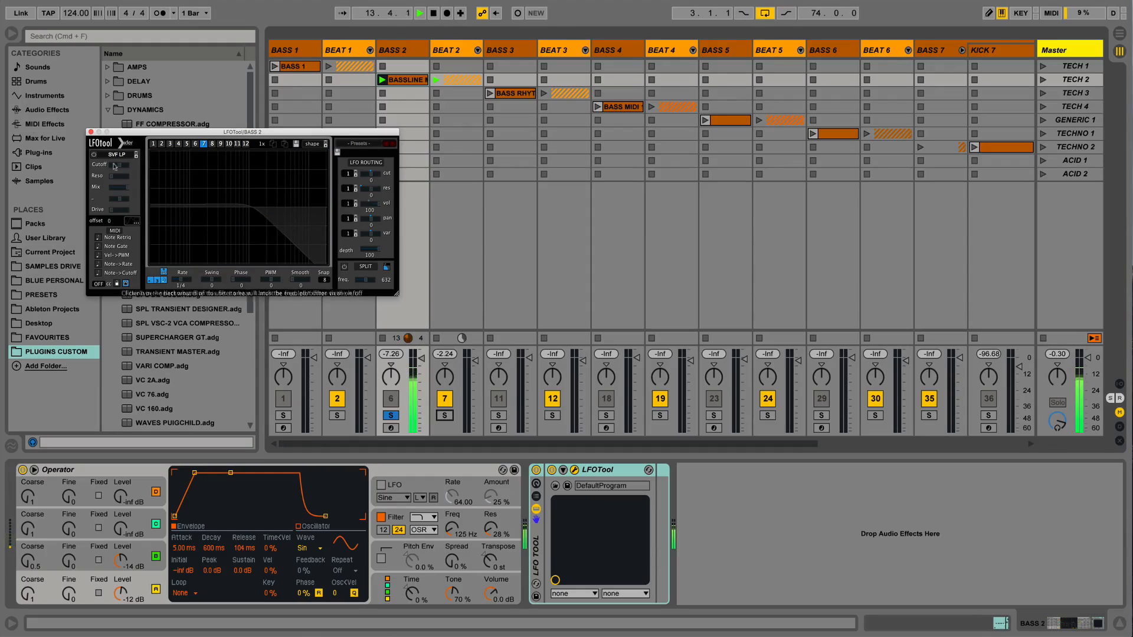
On LFO graph 1, pull the middle point down near the start and add a high point to form a steep rise
{"action": "left_click", "coordinate": [153, 144]}
{"action": "left_click_drag", "start_coordinate": [238, 167], "coordinate": [170, 240]}
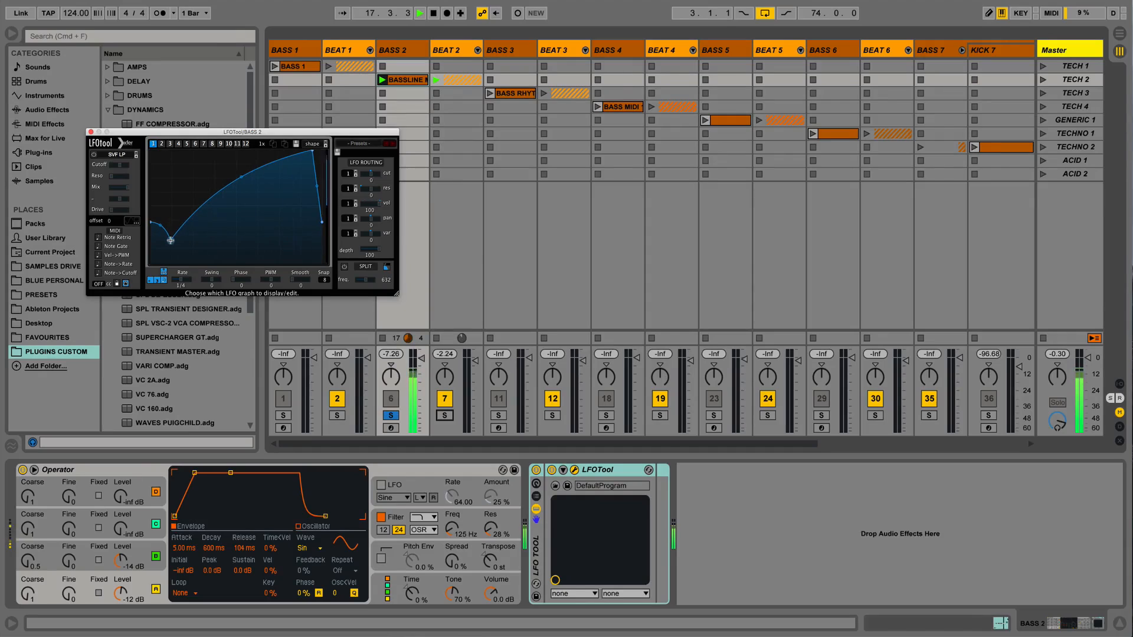
{"action": "left_click_drag", "start_coordinate": [203, 202], "coordinate": [231, 162]}
{"action": "double_click", "coordinate": [197, 189]}
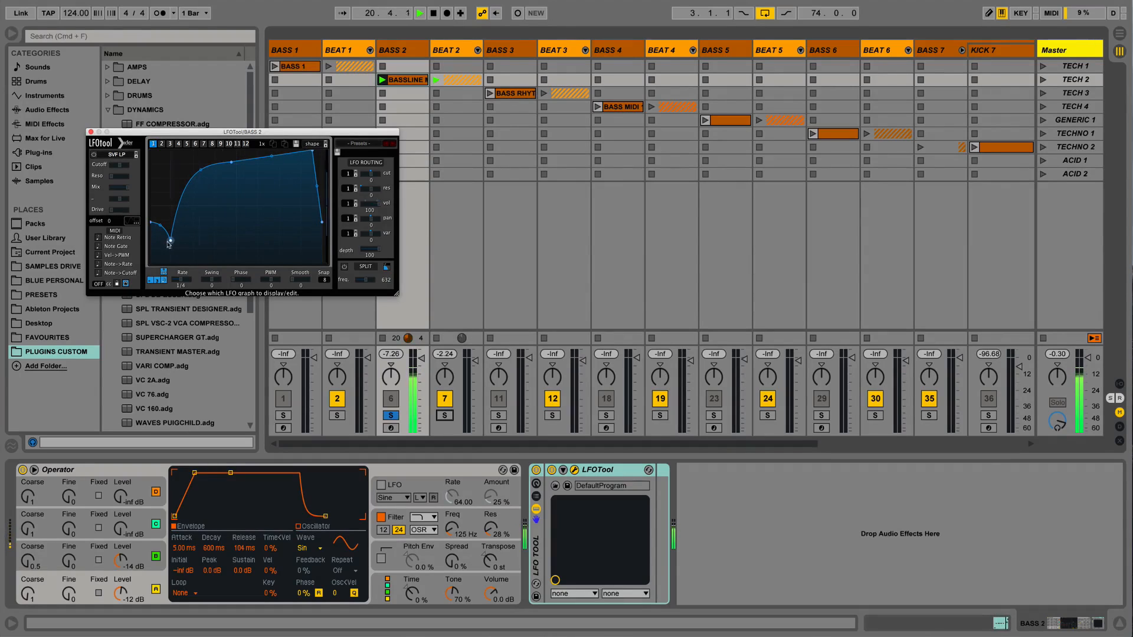
Refine the start of the LFO curve by raising its low point and bending the rise into a gentler, slower slope
{"action": "left_click_drag", "start_coordinate": [171, 240], "coordinate": [177, 222]}
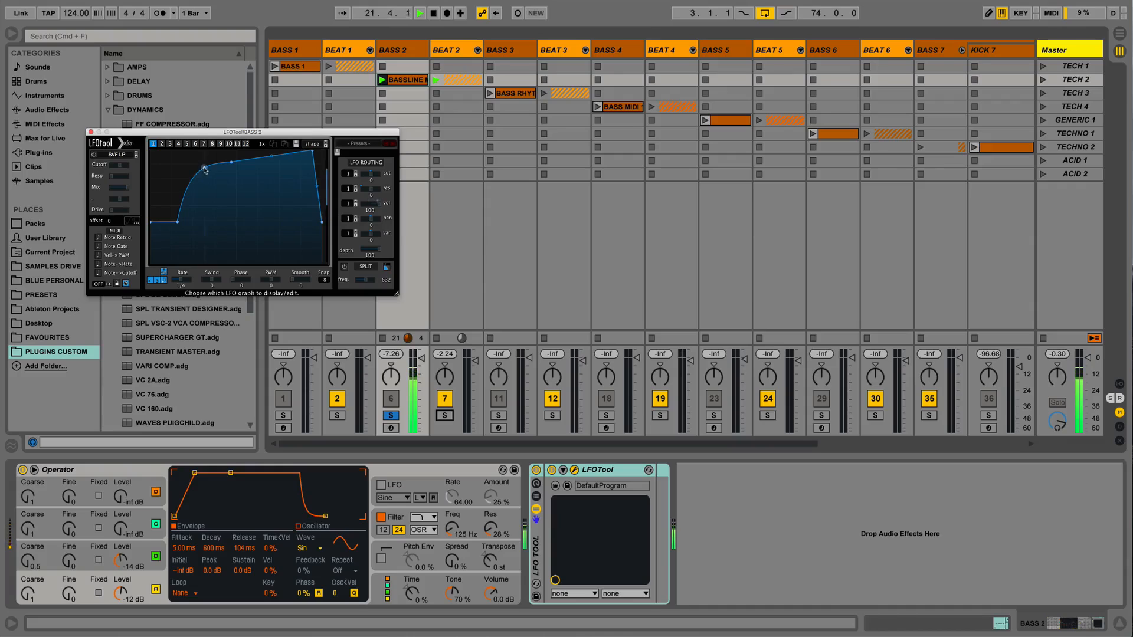
{"action": "left_click_drag", "start_coordinate": [203, 170], "coordinate": [208, 205]}
{"action": "mouse_move", "coordinate": [231, 162]}
{"action": "left_mouse_down"}
{"action": "mouse_move", "coordinate": [245, 169]}
{"action": "mouse_move", "coordinate": [236, 162]}
{"action": "left_mouse_up"}
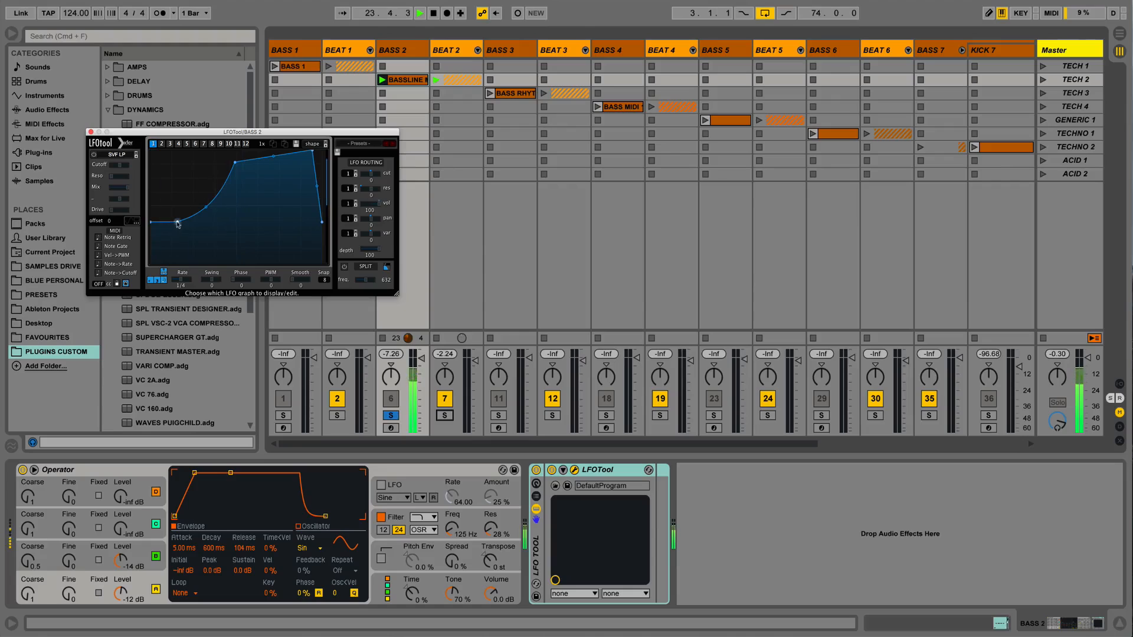
{"action": "left_click_drag", "start_coordinate": [178, 221], "coordinate": [178, 208]}
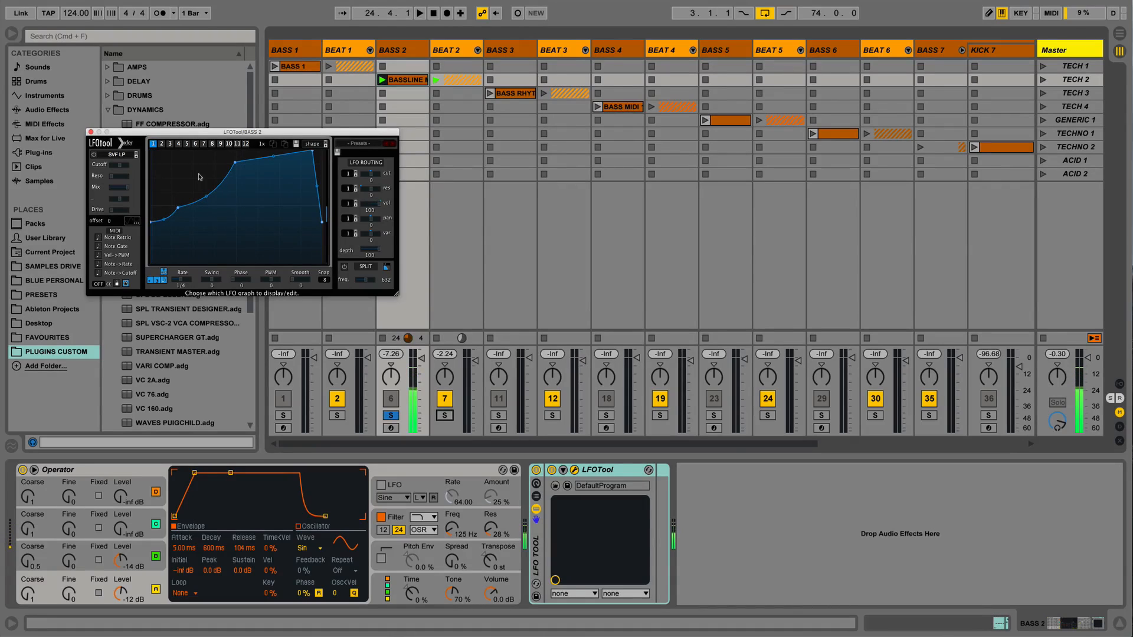
Close and delete LFOTool on BASS 2, and load KICKSTART SIDECHAIN.adg in its place
{"action": "left_click", "coordinate": [90, 132]}
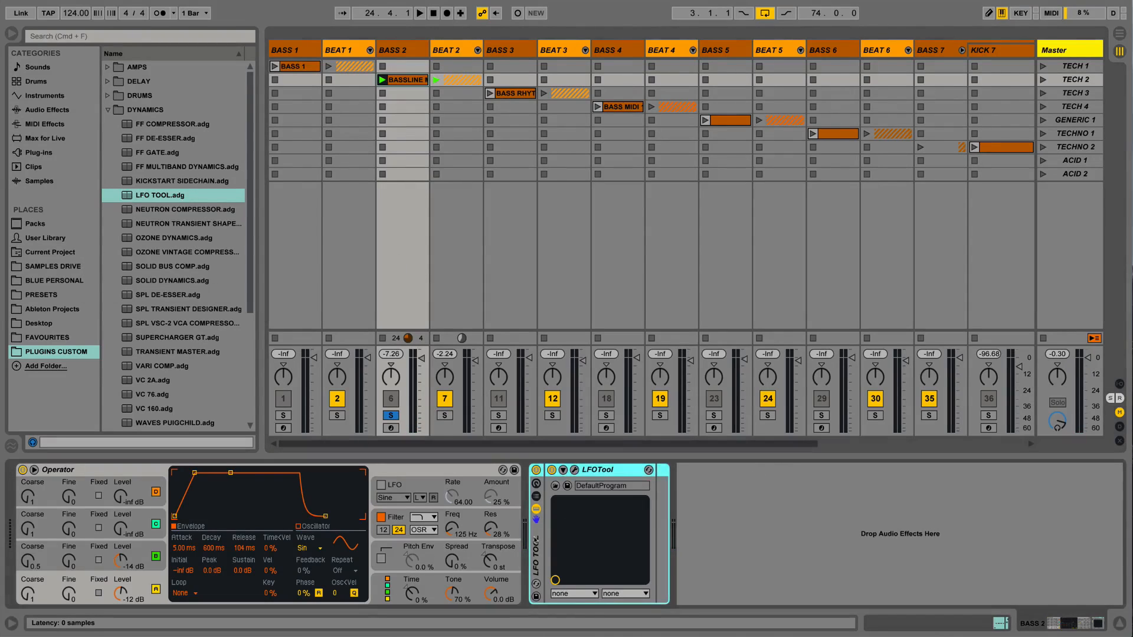
{"action": "key", "text": "Delete"}
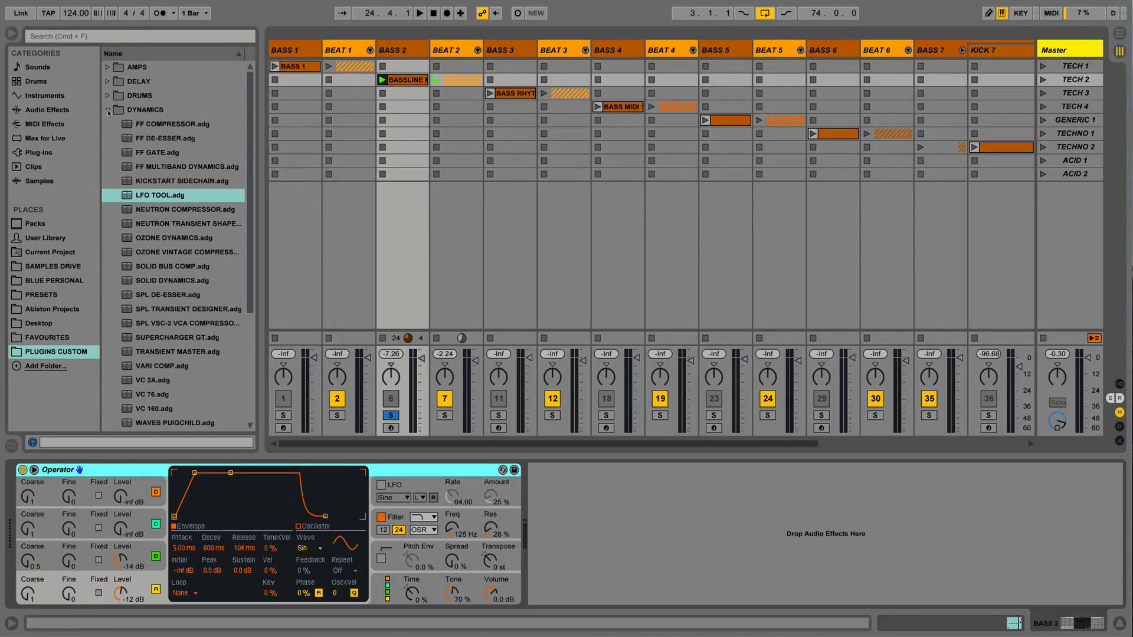
{"action": "left_click_drag", "start_coordinate": [160, 180], "coordinate": [579, 511]}
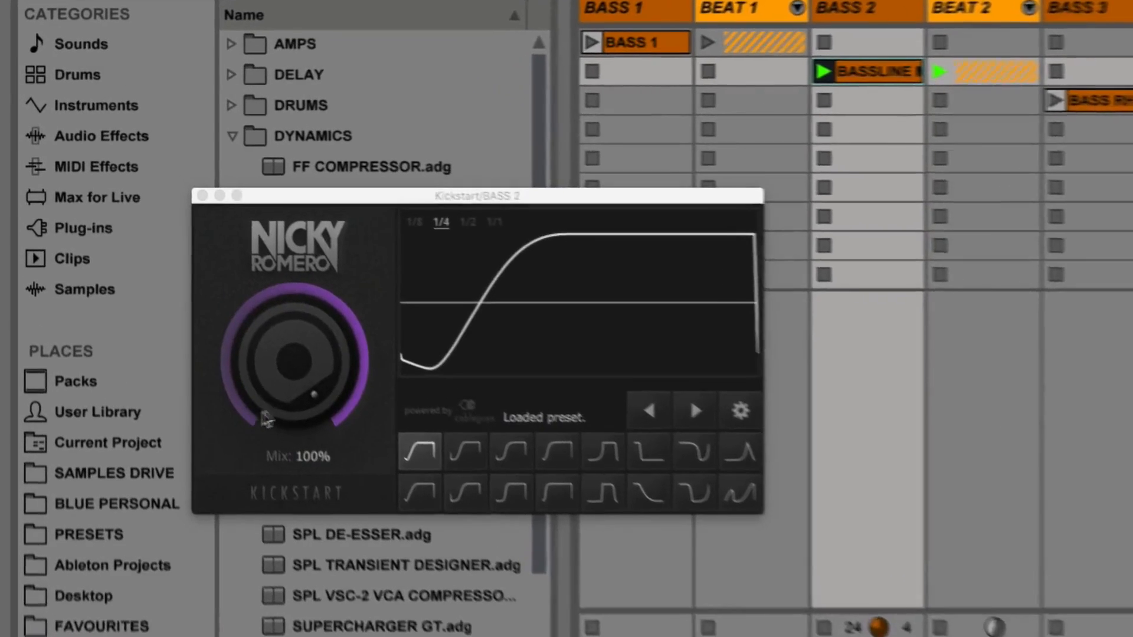
Try a steeper rising volume curve and a late pulse-shaped curve from the Kickstart presets
{"action": "mouse_move", "coordinate": [234, 349]}
{"action": "left_mouse_down"}
{"action": "mouse_move", "coordinate": [234, 430]}
{"action": "mouse_move", "coordinate": [234, 349]}
{"action": "left_mouse_up"}
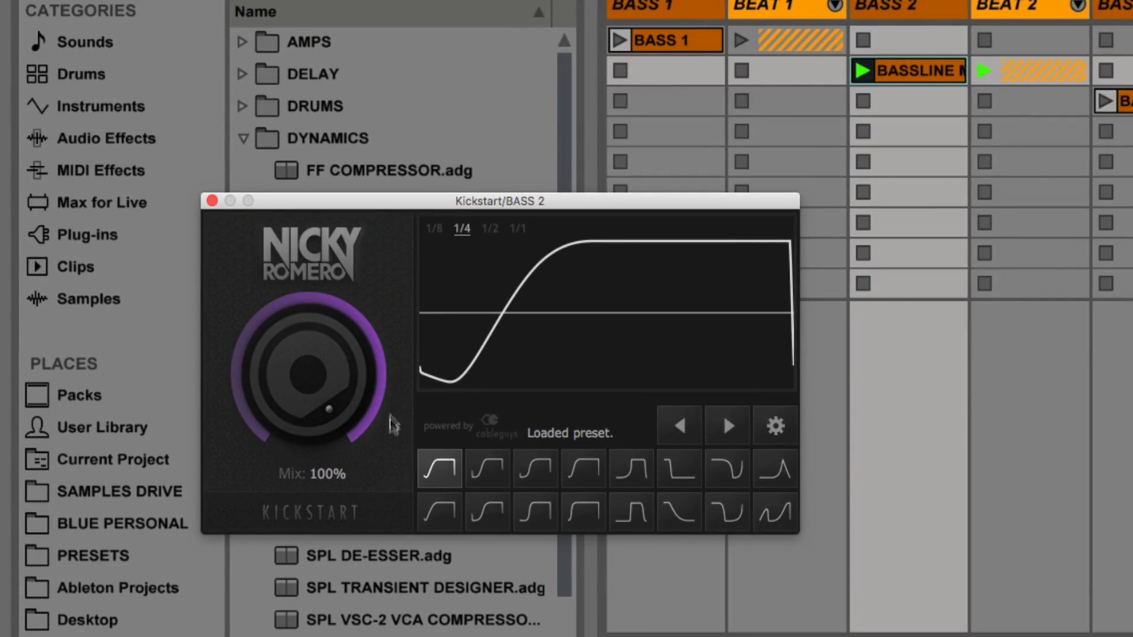
{"action": "left_click", "coordinate": [574, 481]}
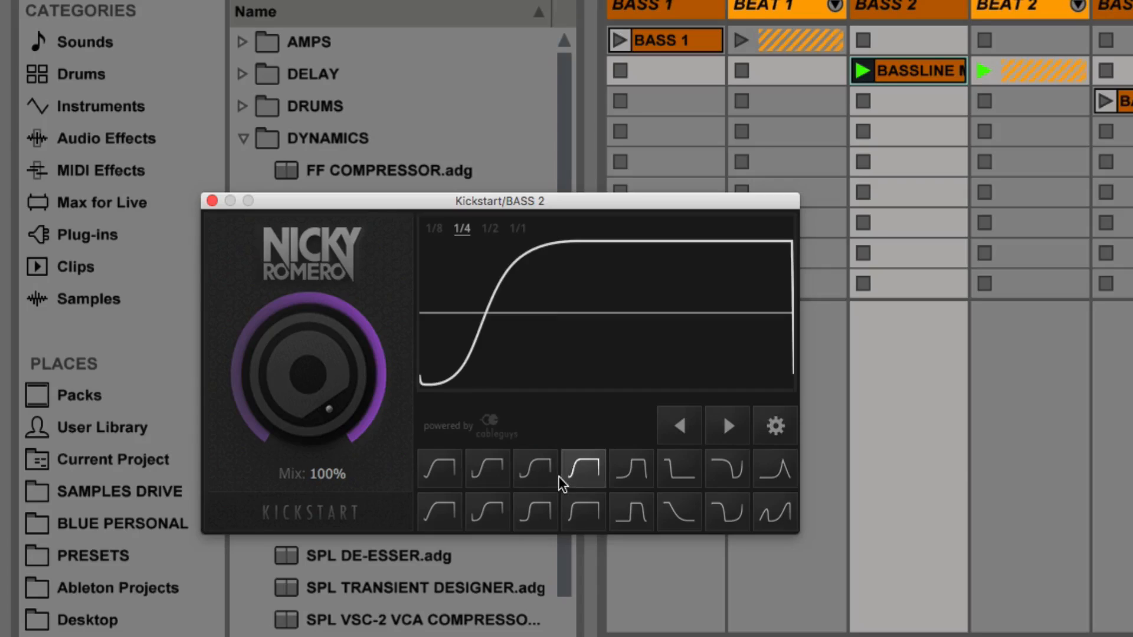
{"action": "left_click", "coordinate": [637, 512]}
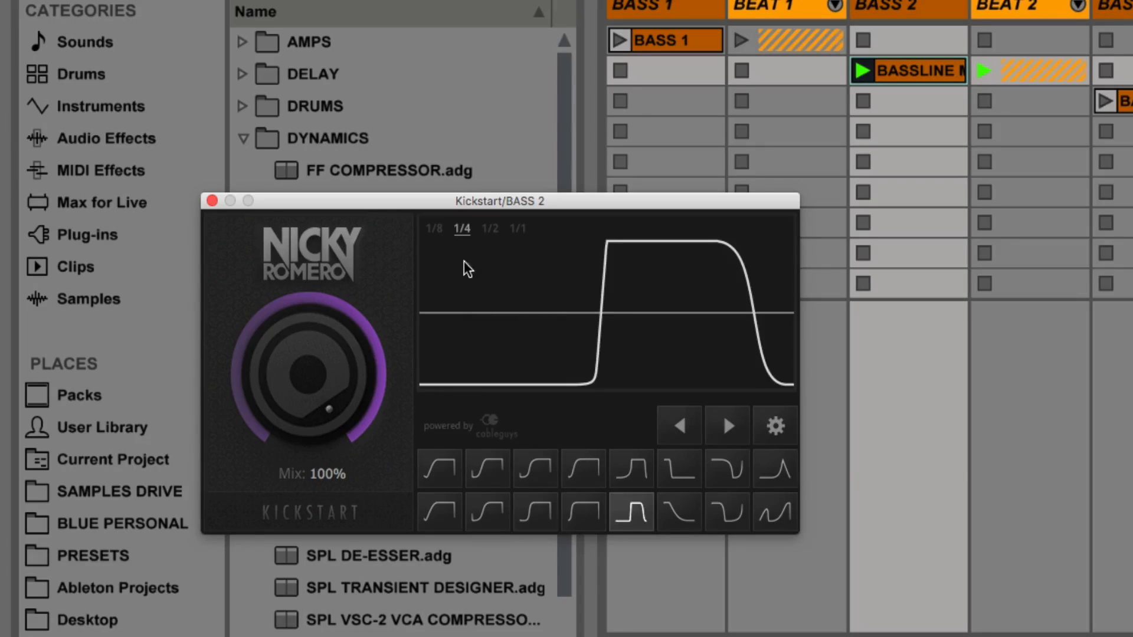
Try the 1/8, 1/2 and 1/1 rates in Kickstart and return to 1/4
{"action": "left_click", "coordinate": [434, 229]}
{"action": "left_click", "coordinate": [493, 229]}
{"action": "left_click", "coordinate": [509, 231]}
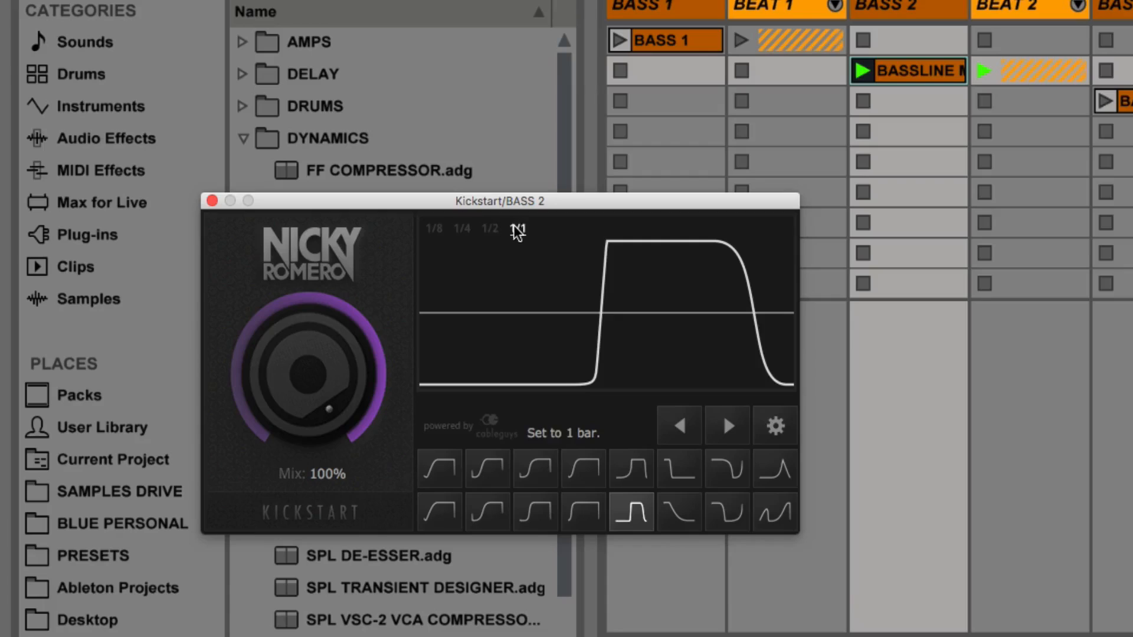
{"action": "left_click", "coordinate": [462, 230]}
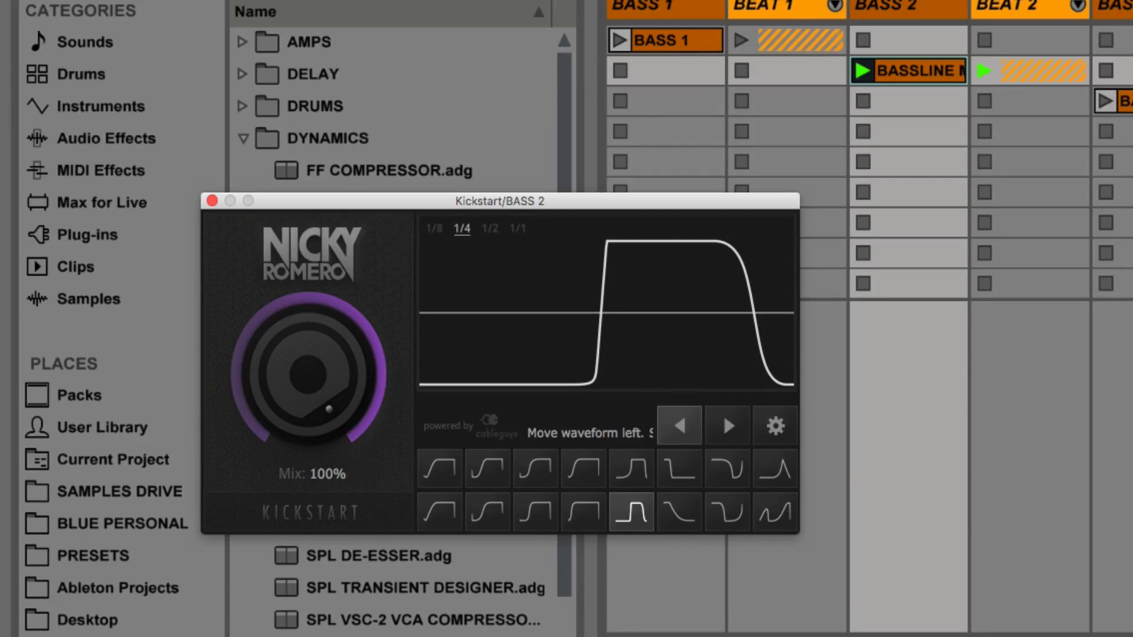
Lower the Kickstart mix to 0% and bring it back up to 100%
{"action": "left_click_drag", "start_coordinate": [310, 308], "coordinate": [326, 364]}
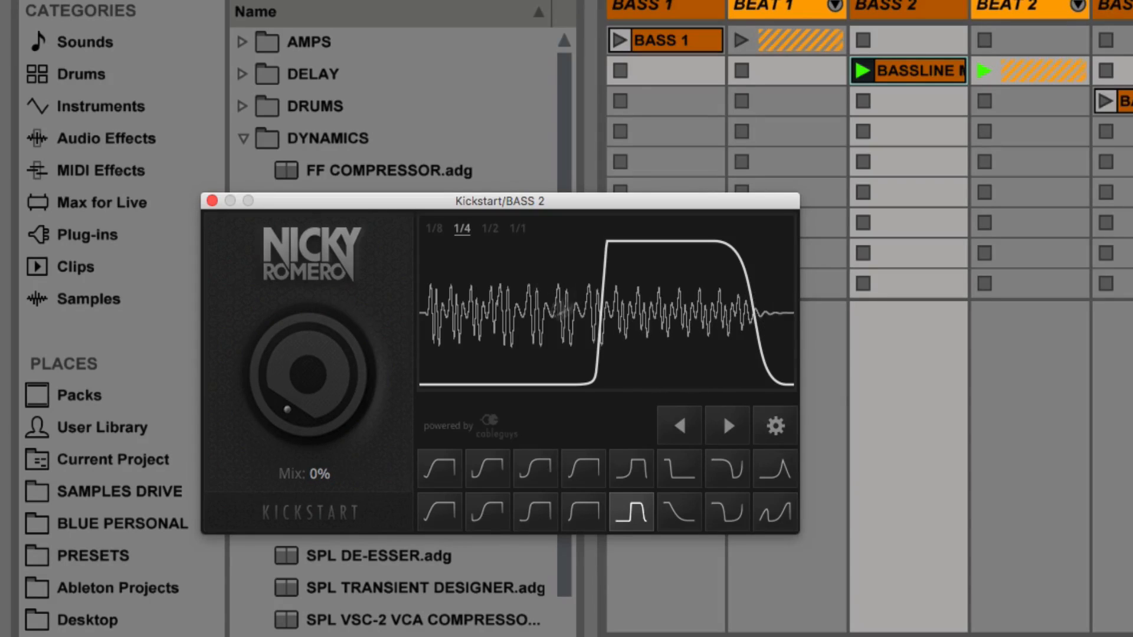
{"action": "left_click_drag", "start_coordinate": [308, 397], "coordinate": [309, 348]}
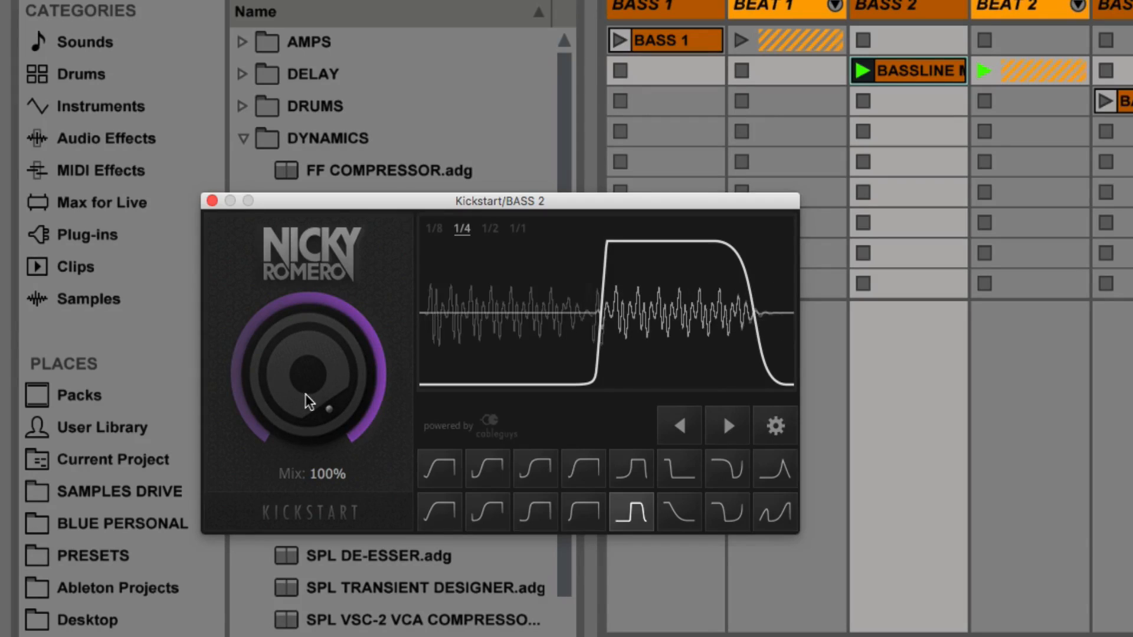
Try the 1/8 rate, choose the Free Punch curve, and set the Kickstart rate to 1/4
{"action": "left_click", "coordinate": [434, 228]}
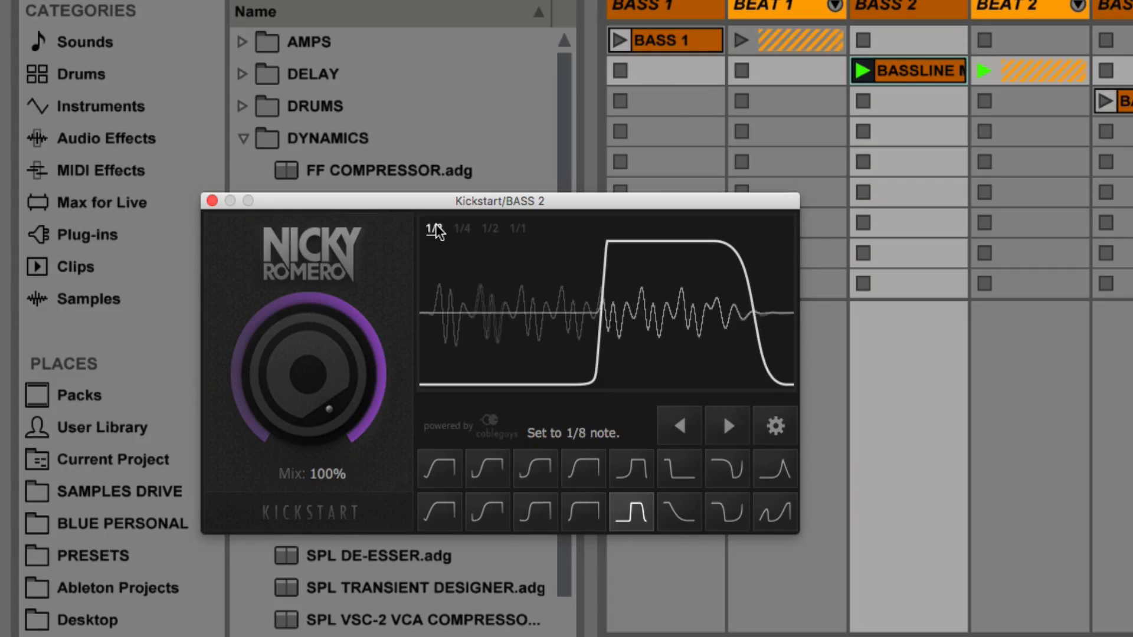
{"action": "left_click", "coordinate": [444, 471]}
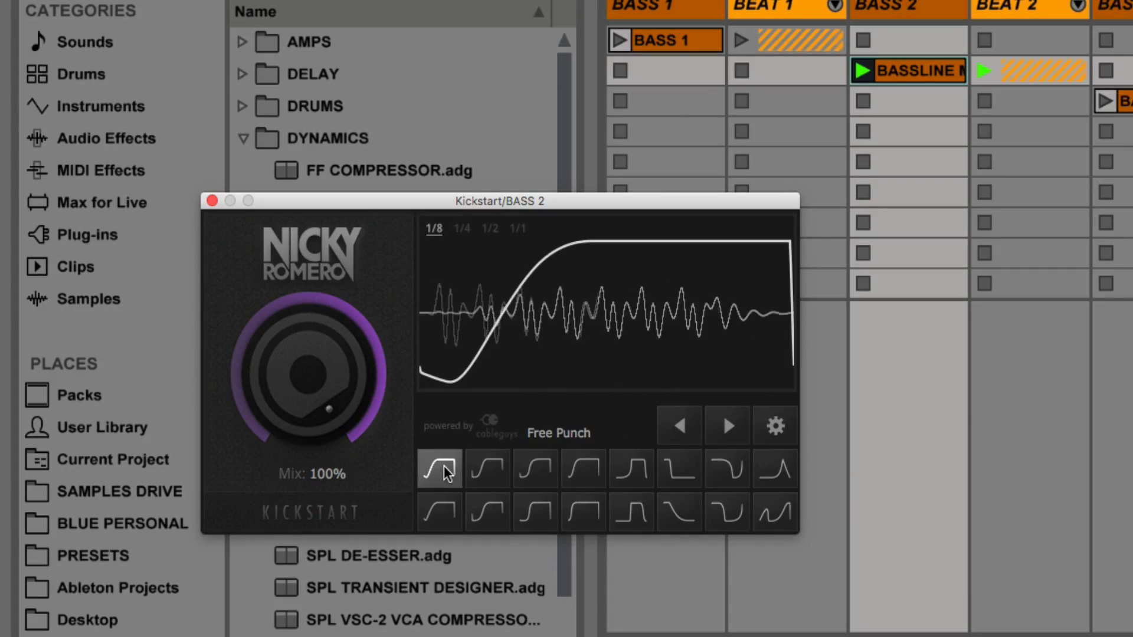
{"action": "left_click", "coordinate": [462, 229]}
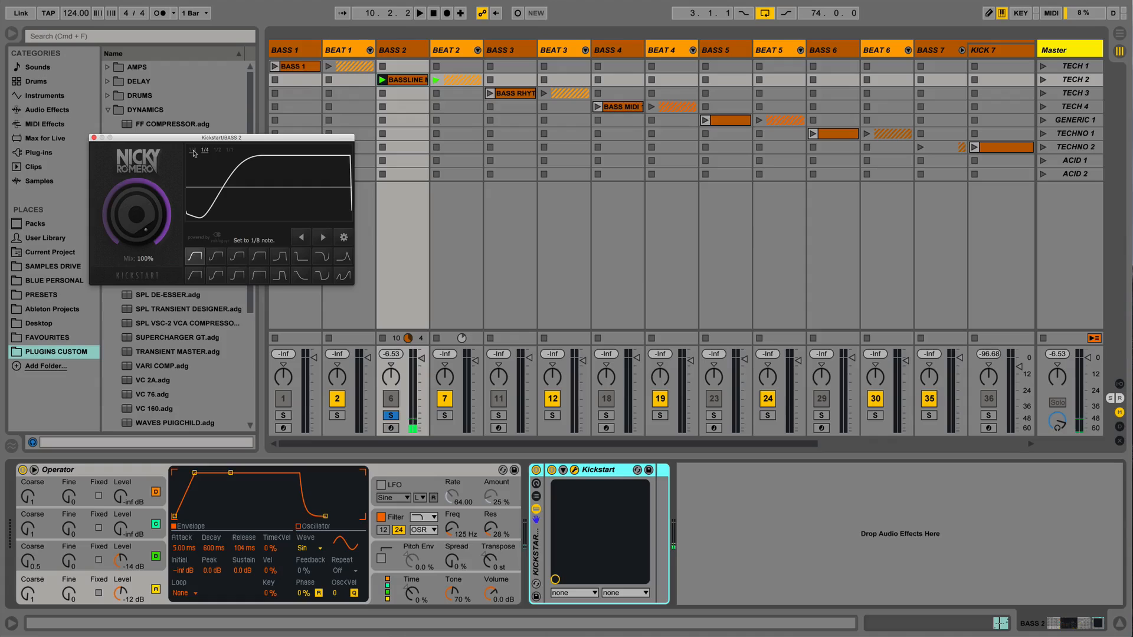
Try the 1/8 Kickstart rate while playing the BASS 2 clip, and return the rate to 1/4
{"action": "left_click", "coordinate": [193, 151]}
{"action": "double_click", "coordinate": [413, 83]}
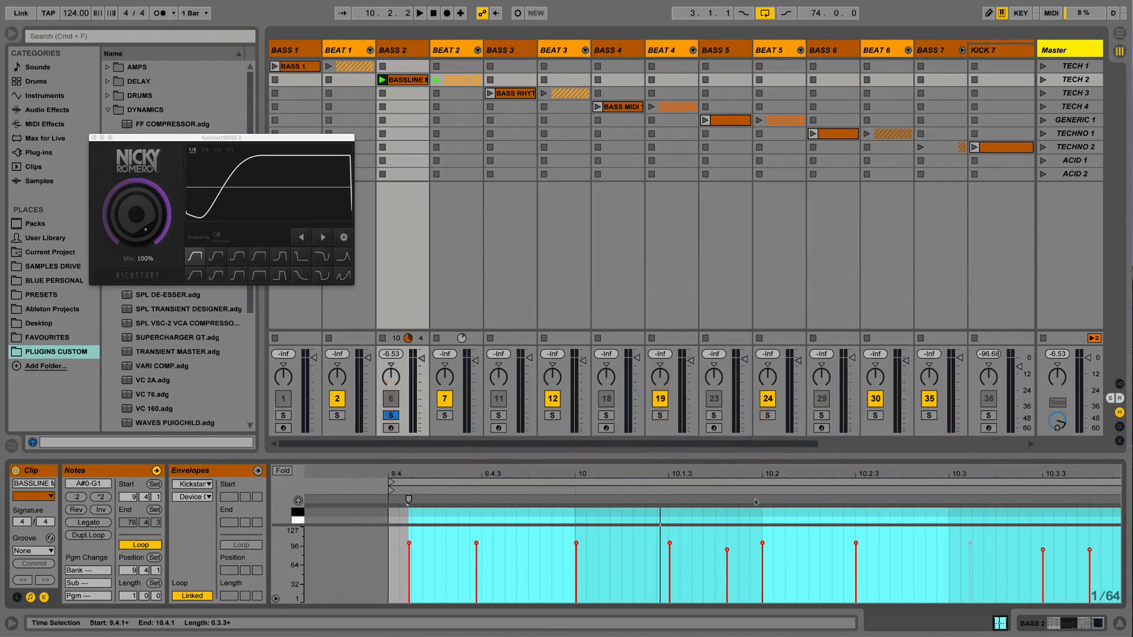
{"action": "key", "text": "space"}
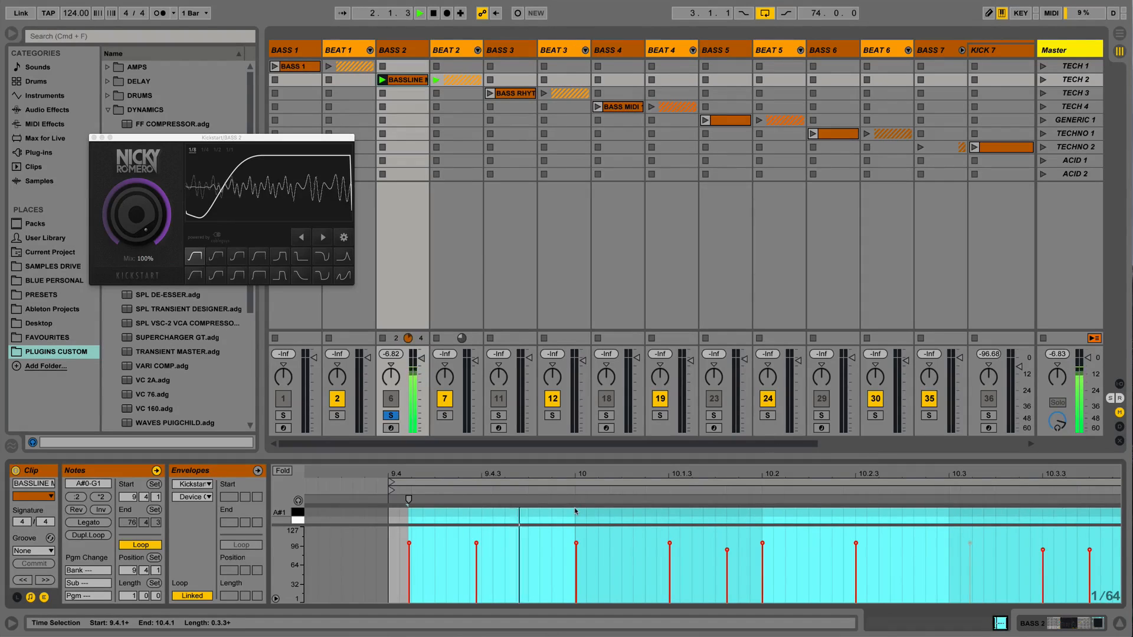
{"action": "key", "text": "space"}
{"action": "key", "text": "shift+Tab"}
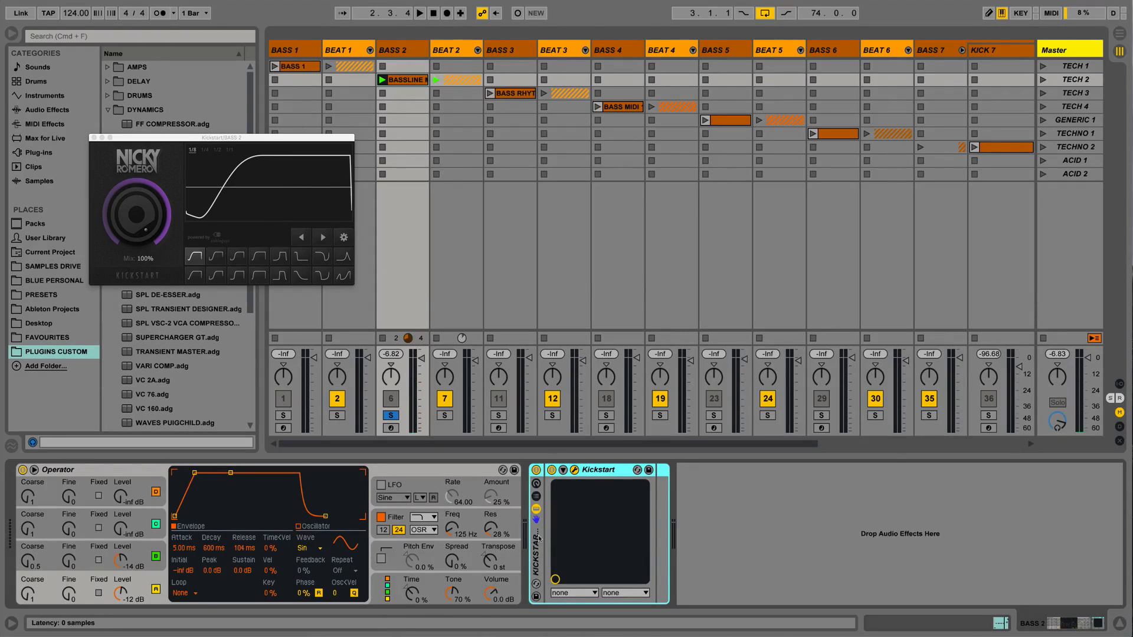
{"action": "left_click", "coordinate": [205, 150]}
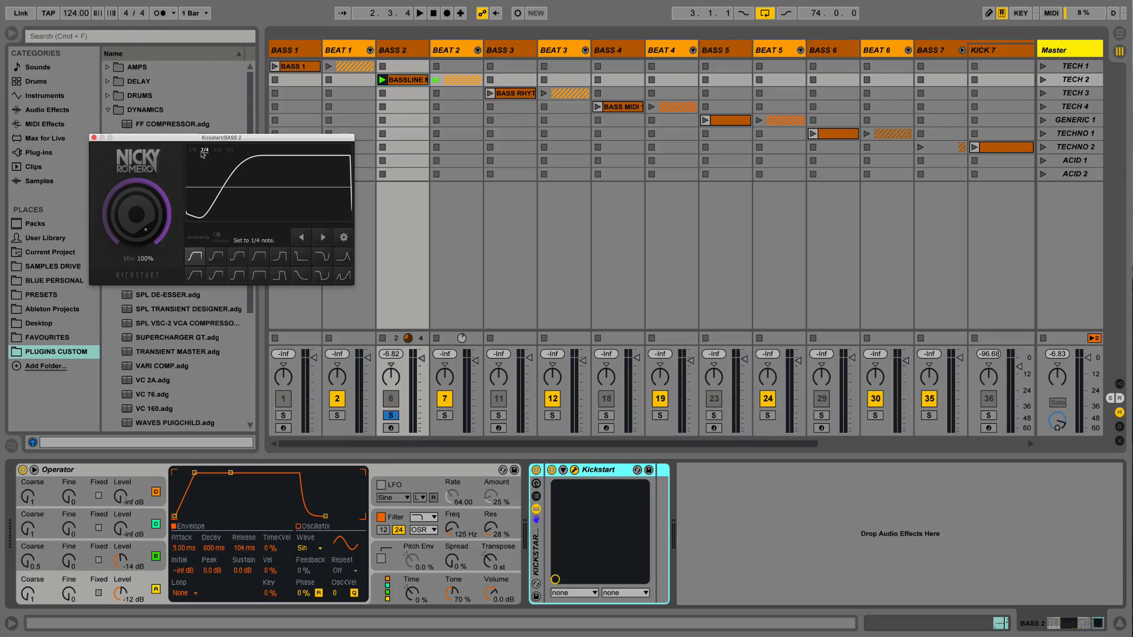
Lower the Kickstart mix to 56% and take the BASS 2 track out of solo
{"action": "left_click_drag", "start_coordinate": [150, 187], "coordinate": [150, 214]}
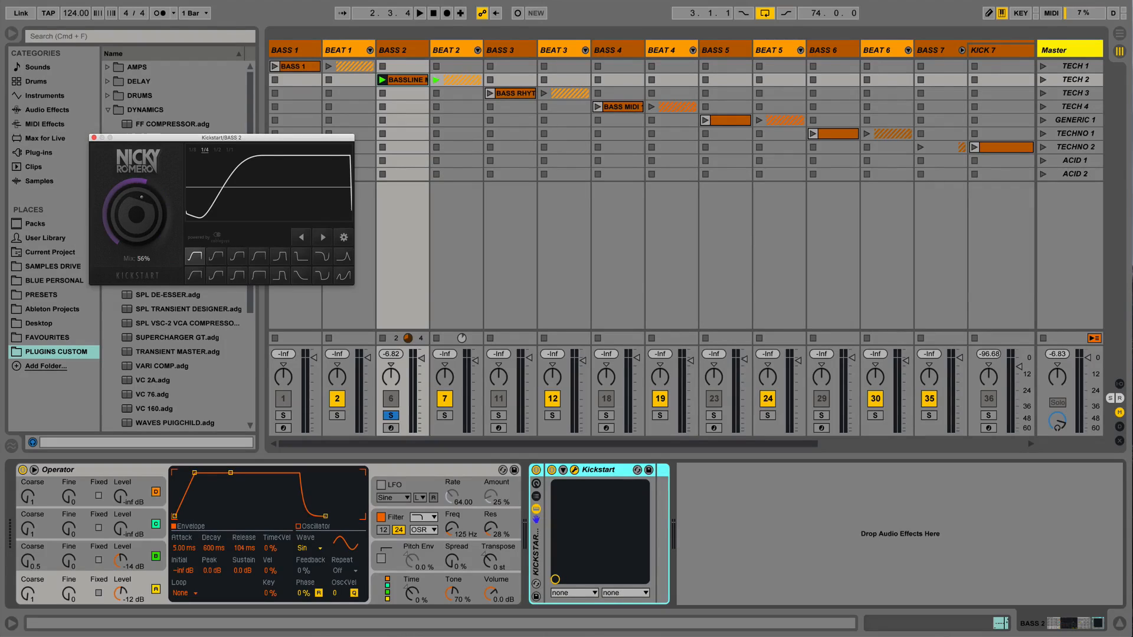
{"action": "left_click", "coordinate": [387, 416]}
Launch the TECH 3 scene and open the bass clip on the BASS 3 track
{"action": "left_click", "coordinate": [506, 50]}
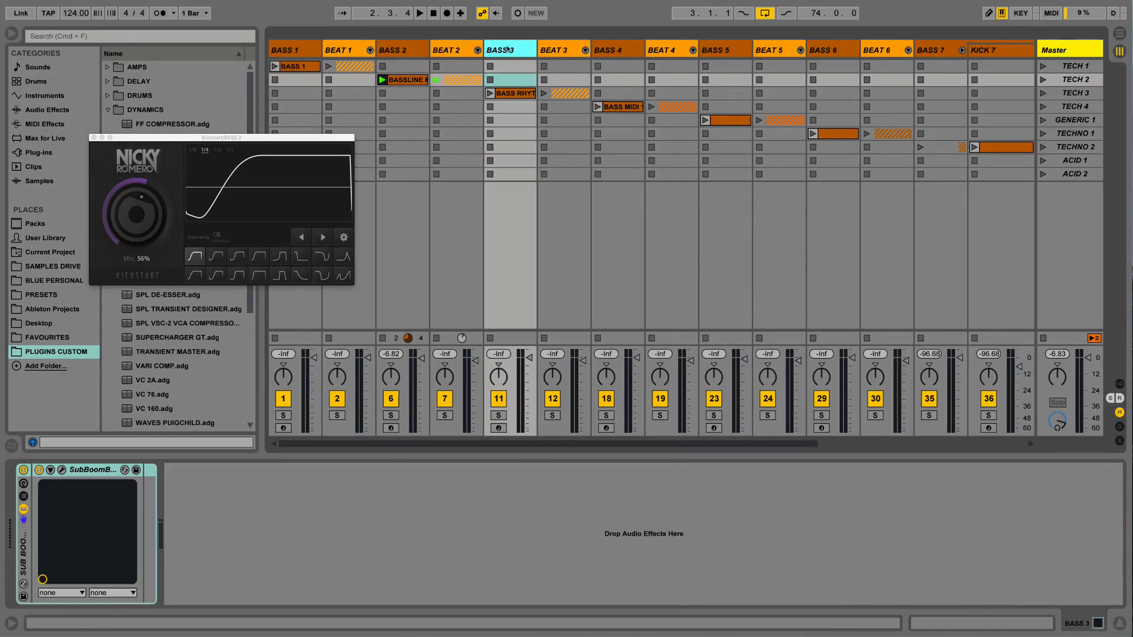
{"action": "left_click", "coordinate": [1042, 93]}
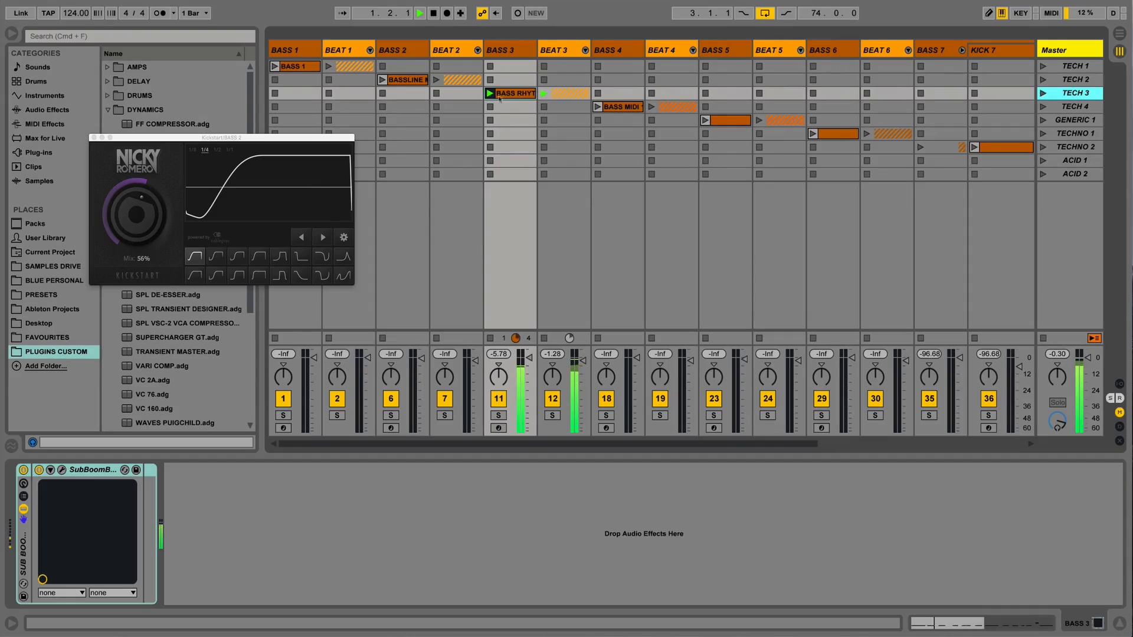
{"action": "left_click", "coordinate": [509, 94]}
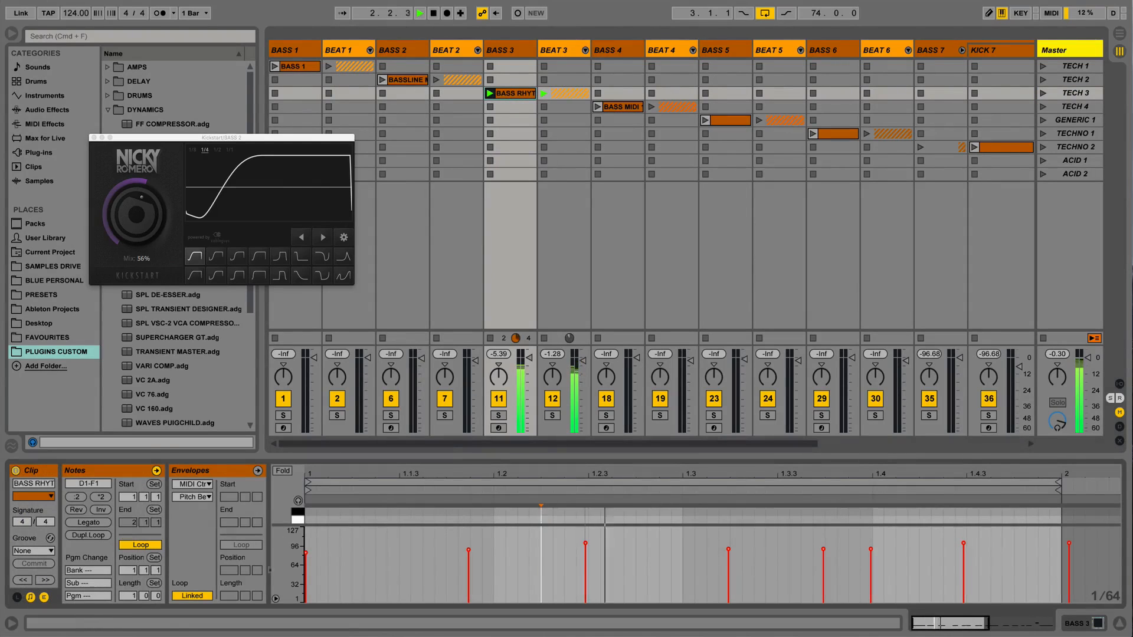
Enlarge the clip's note area, fold it to the used notes only, and stop playback
{"action": "left_click_drag", "start_coordinate": [289, 525], "coordinate": [289, 575]}
{"action": "scroll", "coordinate": [390, 538], "scroll_direction": "down", "scroll_amount": 5}
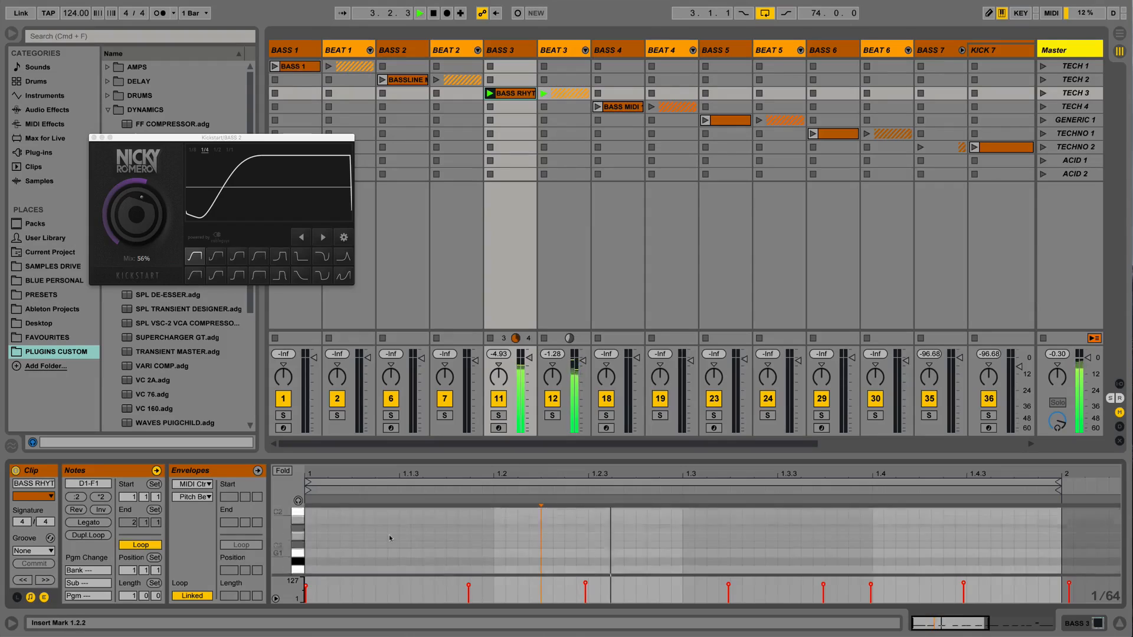
{"action": "scroll", "coordinate": [391, 538], "scroll_direction": "down", "scroll_amount": 5}
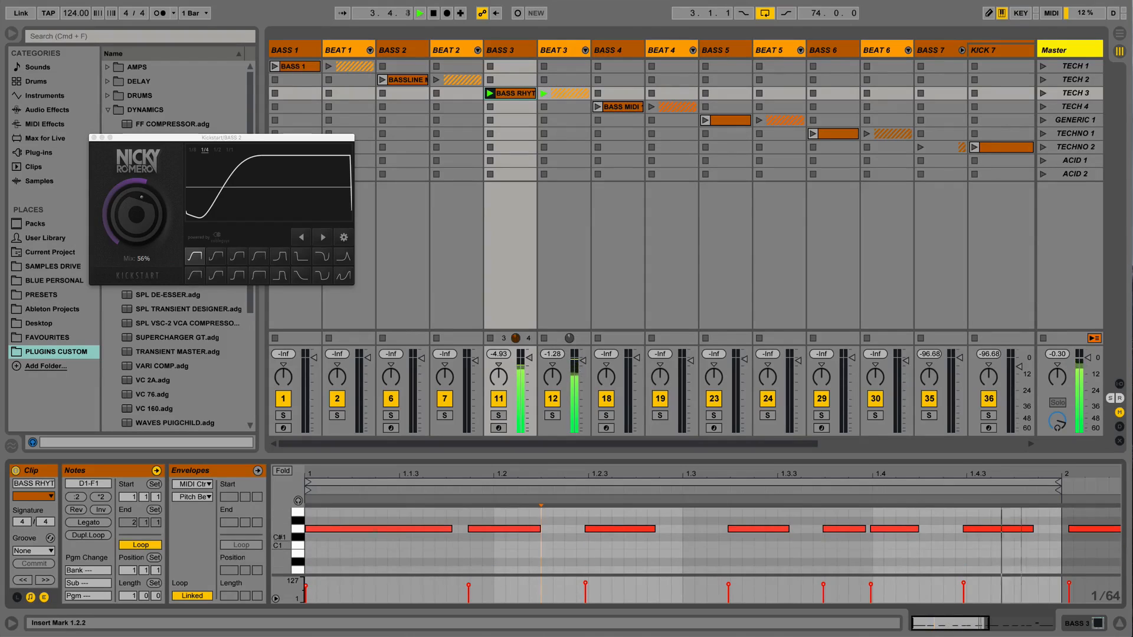
{"action": "left_click", "coordinate": [283, 470]}
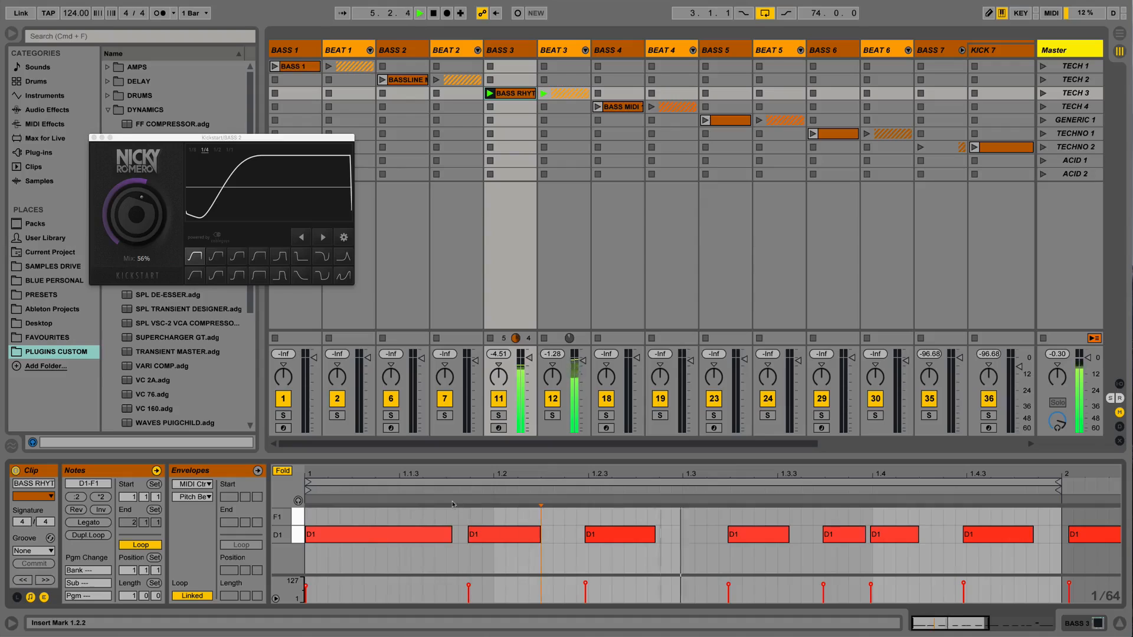
{"action": "key", "text": "space"}
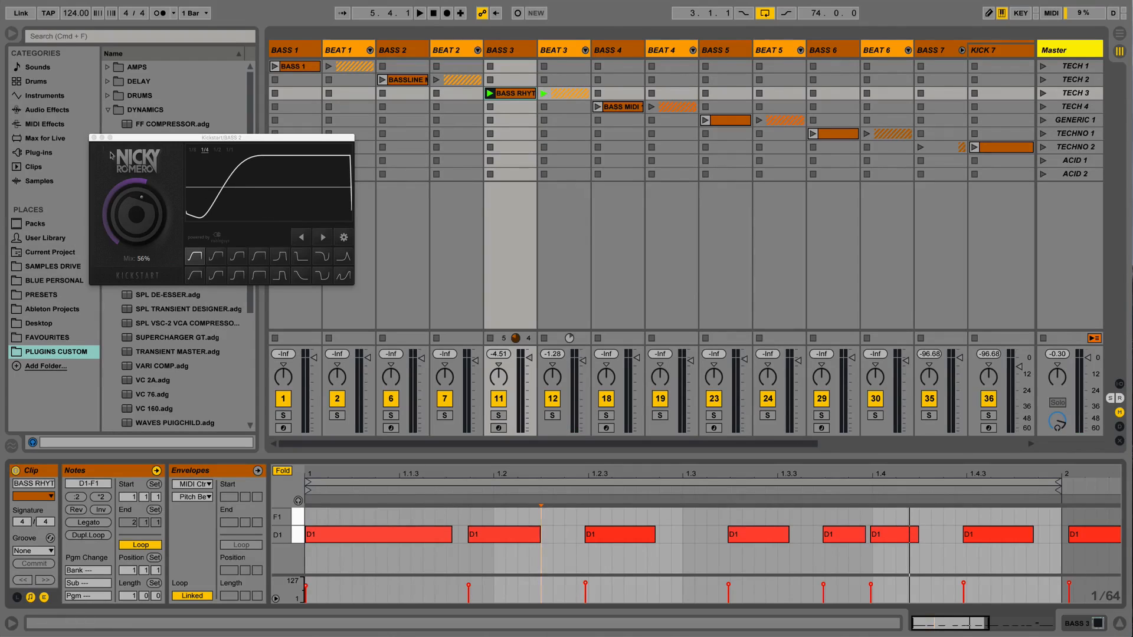
Put away the Kickstart window and DYNAMICS folder, and make the clip editor taller
{"action": "left_click", "coordinate": [93, 138]}
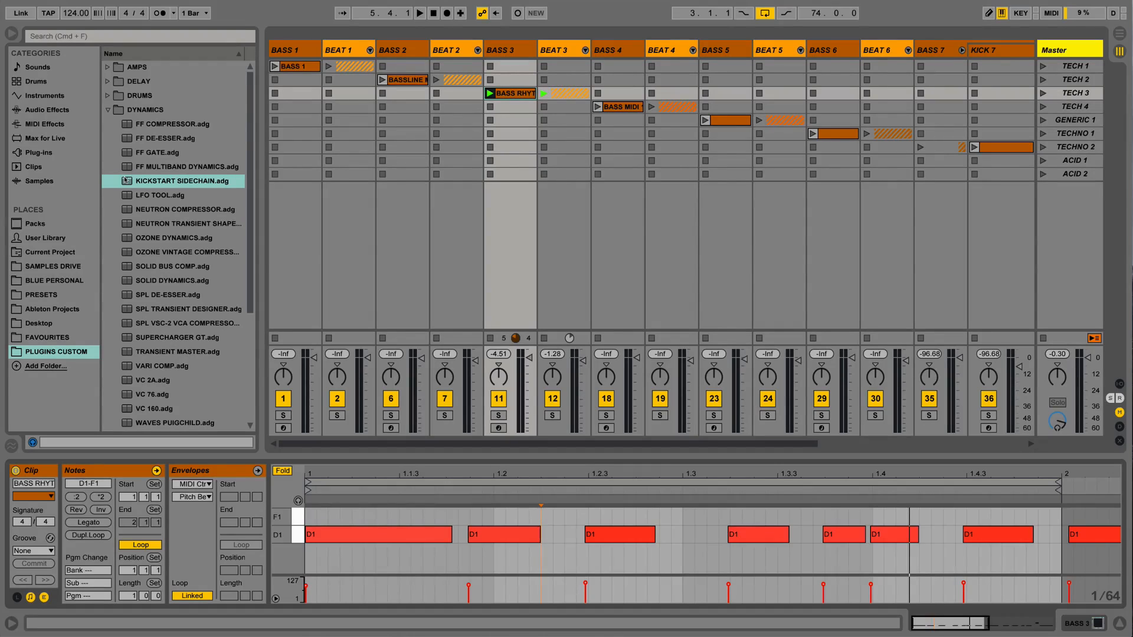
{"action": "left_click", "coordinate": [107, 110]}
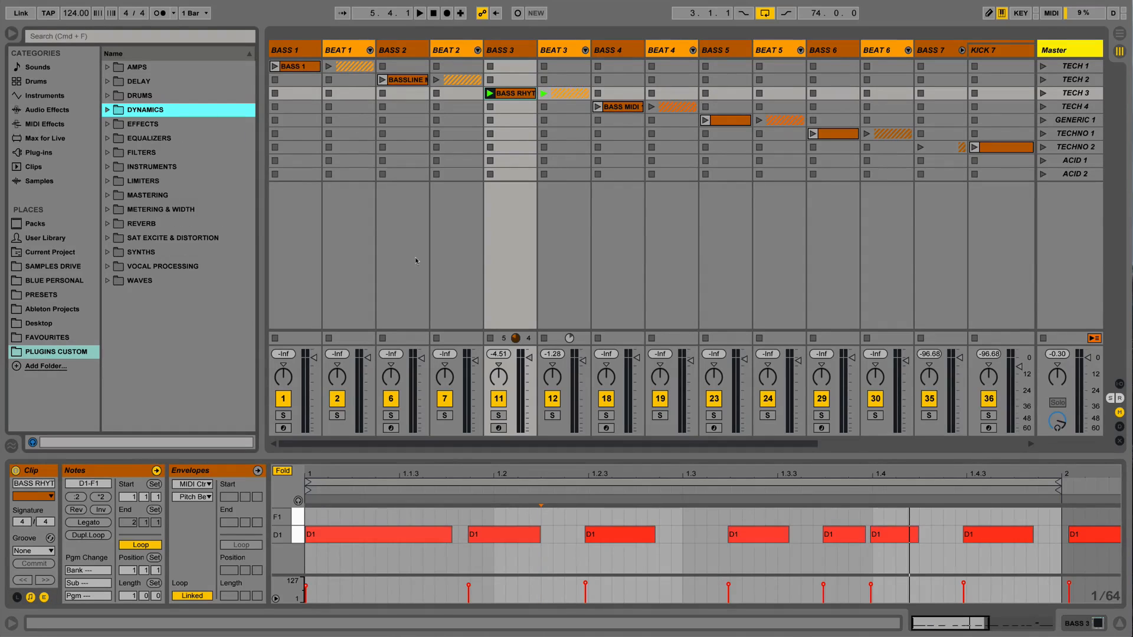
{"action": "left_click_drag", "start_coordinate": [442, 456], "coordinate": [442, 293]}
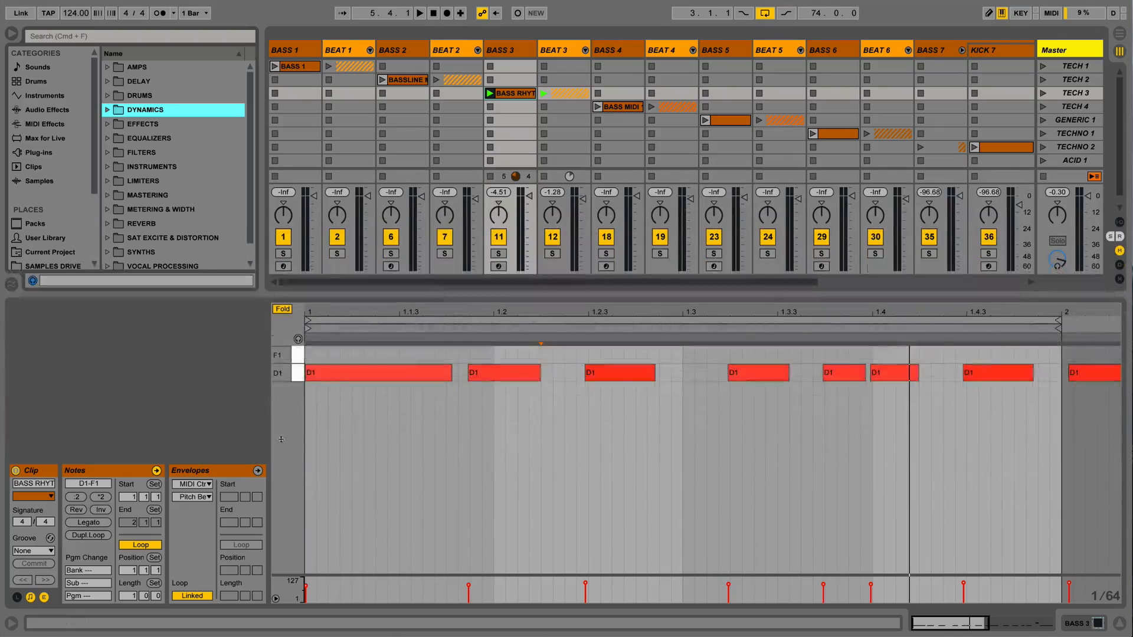
Show the Mixer's Track Volume envelope for the BASS 3 clip
{"action": "left_click", "coordinate": [202, 483]}
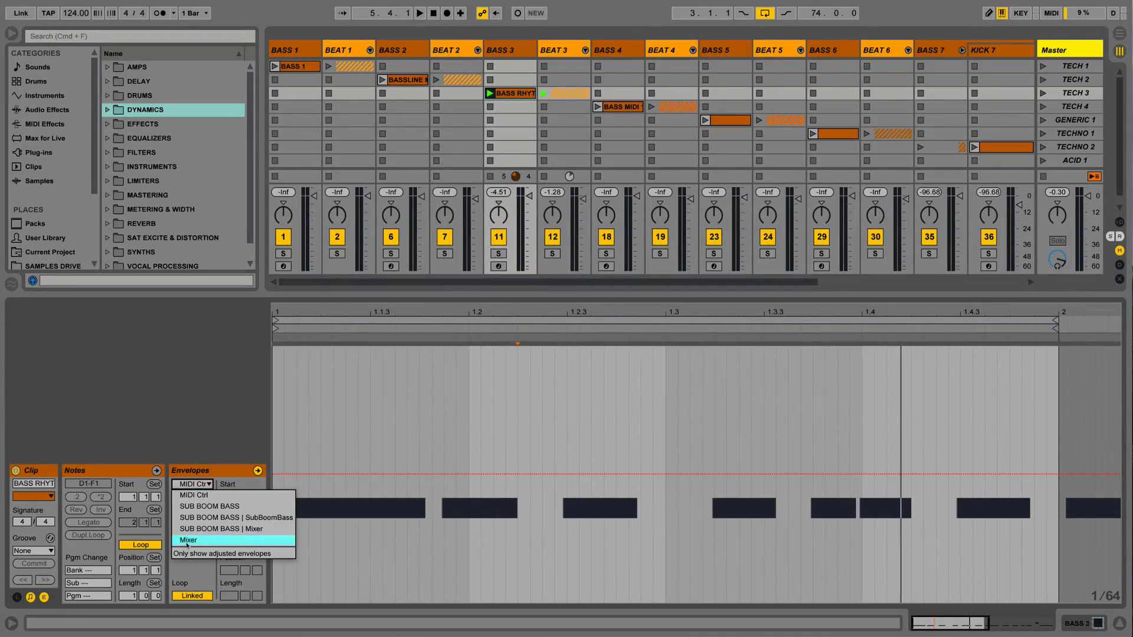
{"action": "left_click", "coordinate": [189, 540]}
{"action": "left_click", "coordinate": [190, 497]}
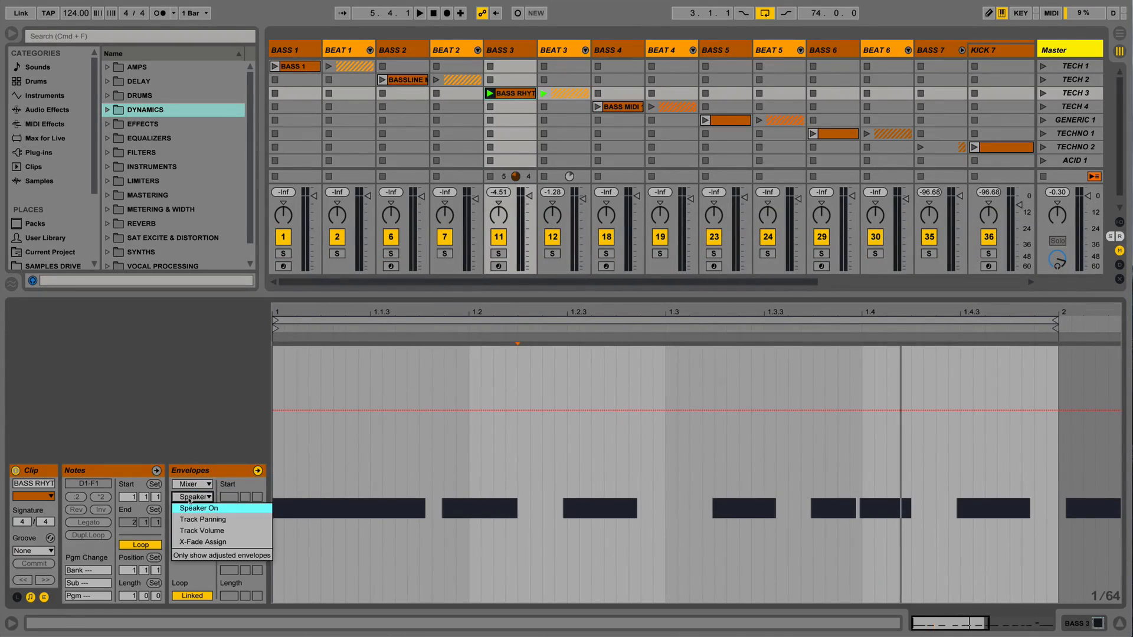
{"action": "left_click", "coordinate": [193, 529]}
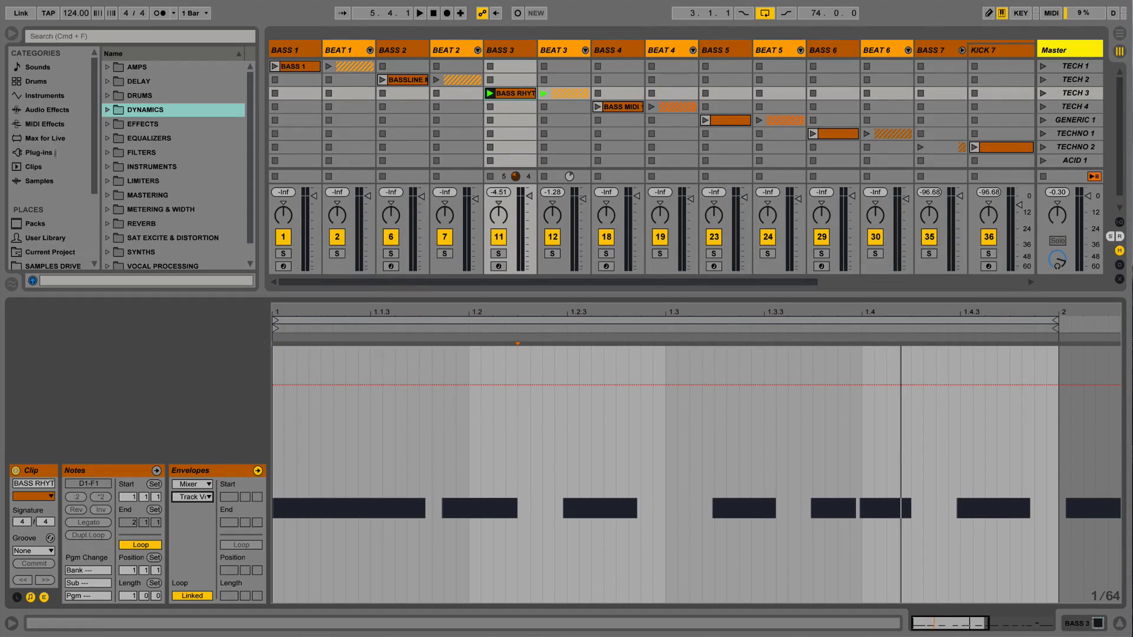
Add the Utility audio effect to the BASS 3 track and show the modulation envelope of its gain
{"action": "left_click", "coordinate": [33, 112]}
{"action": "scroll", "coordinate": [139, 236], "scroll_direction": "down", "scroll_amount": 10}
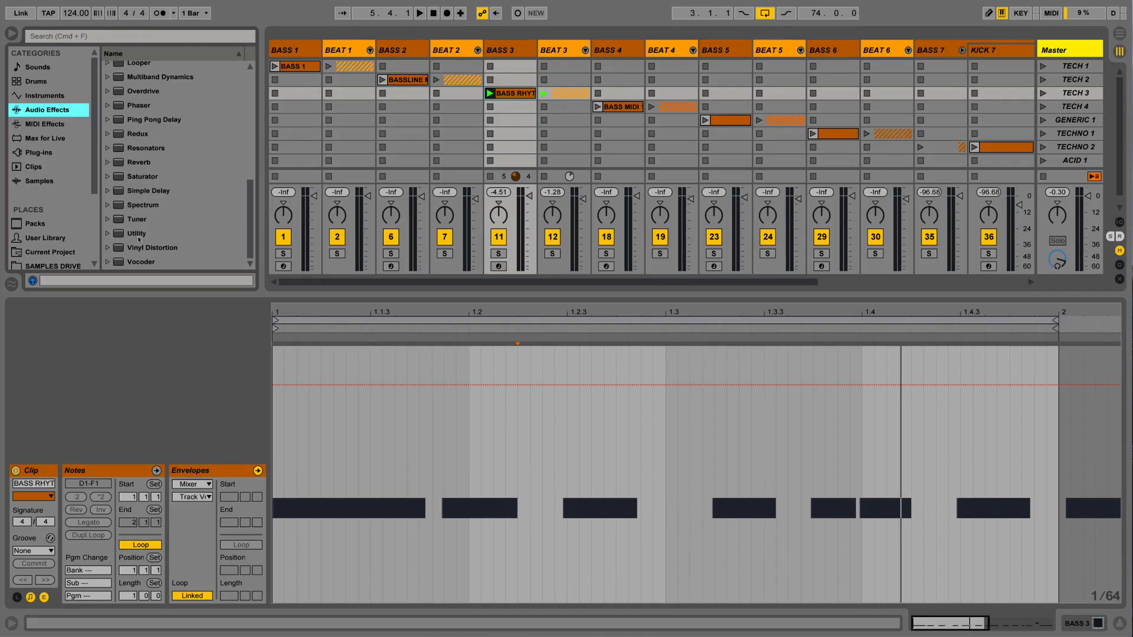
{"action": "left_click_drag", "start_coordinate": [136, 235], "coordinate": [507, 122]}
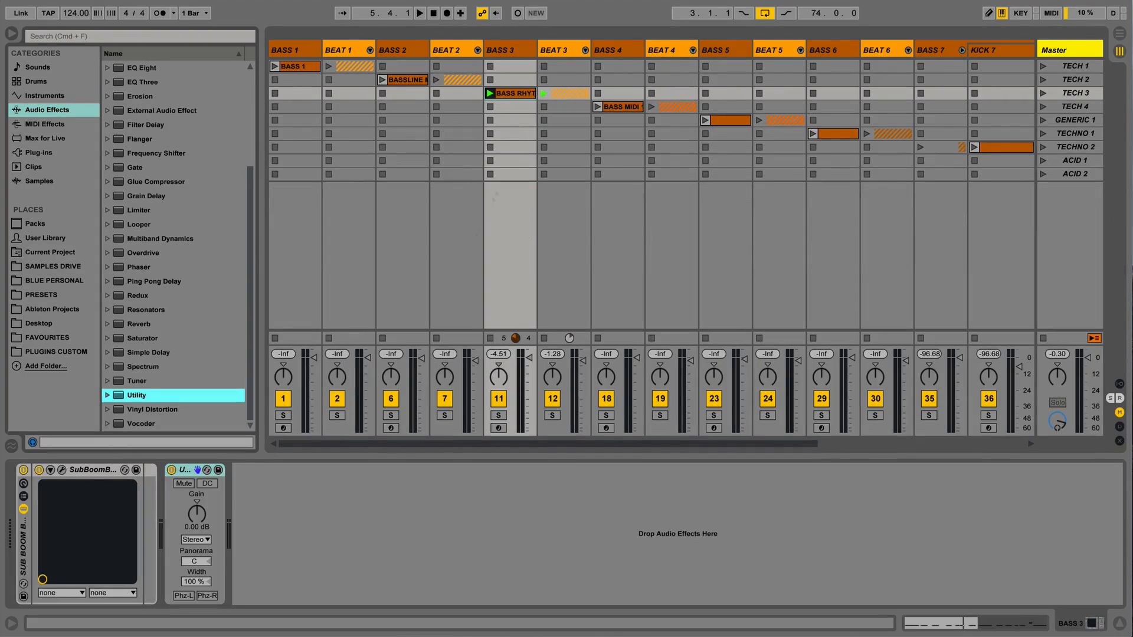
{"action": "right_click", "coordinate": [198, 515]}
{"action": "left_click", "coordinate": [226, 532]}
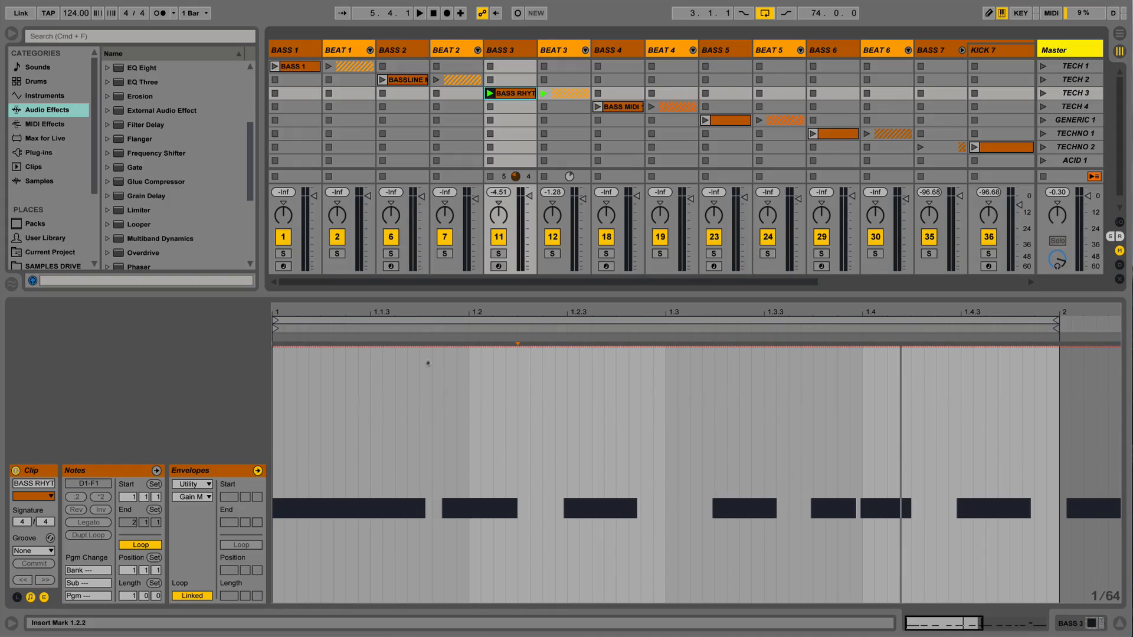
Show the BASS 3 fader's Track Volume envelope, check the Utility gain in the device chain, and return to the clip
{"action": "left_click", "coordinate": [529, 199]}
{"action": "mouse_move", "coordinate": [529, 199]}
{"action": "left_mouse_down"}
{"action": "mouse_move", "coordinate": [530, 210]}
{"action": "mouse_move", "coordinate": [529, 194]}
{"action": "left_mouse_up"}
{"action": "right_click", "coordinate": [530, 199]}
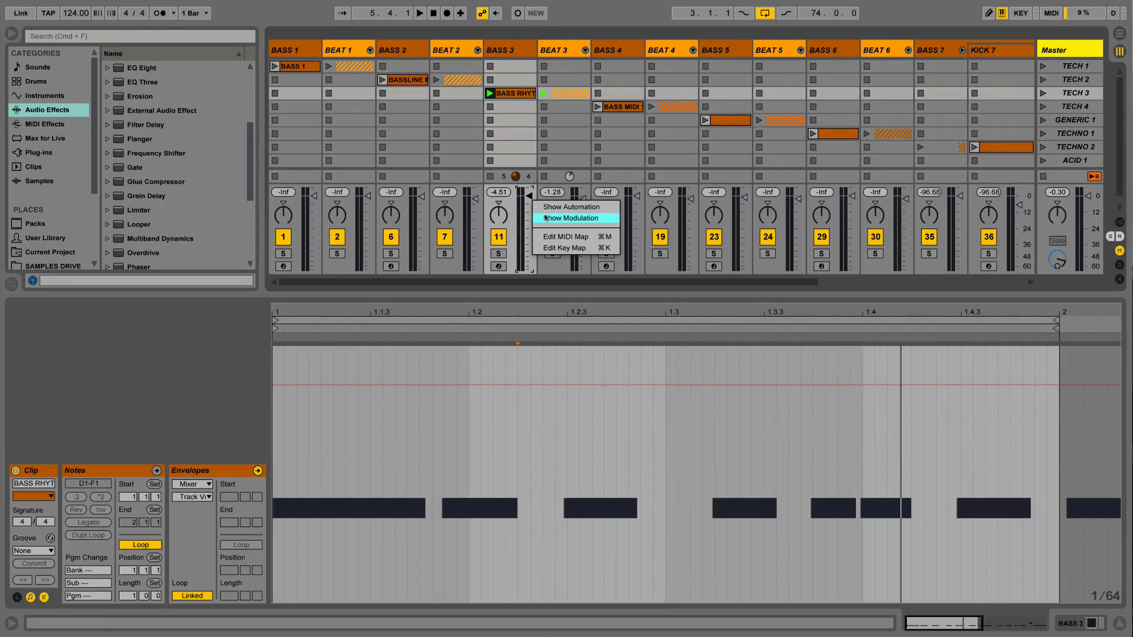
{"action": "left_click", "coordinate": [293, 450]}
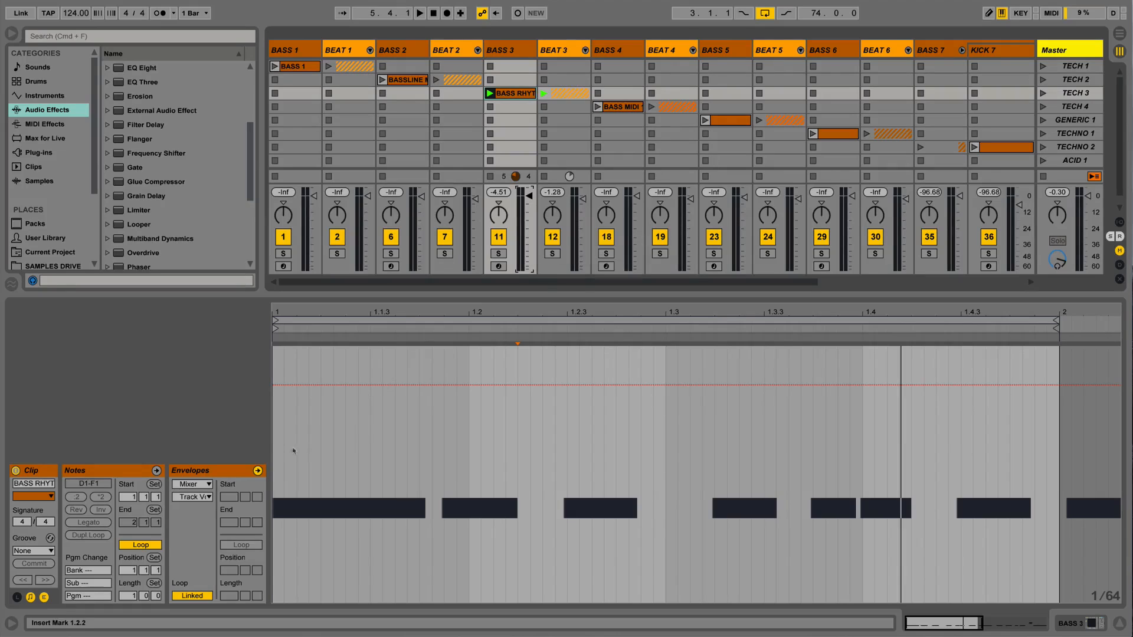
{"action": "key", "text": "shift+Tab"}
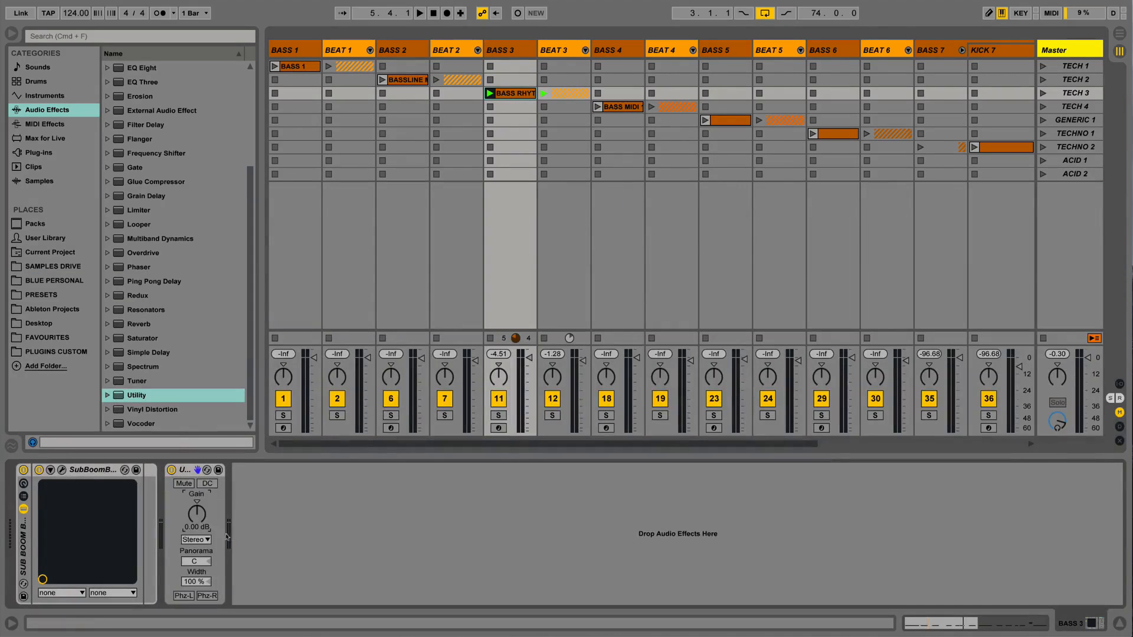
{"action": "key", "text": "shift+Tab"}
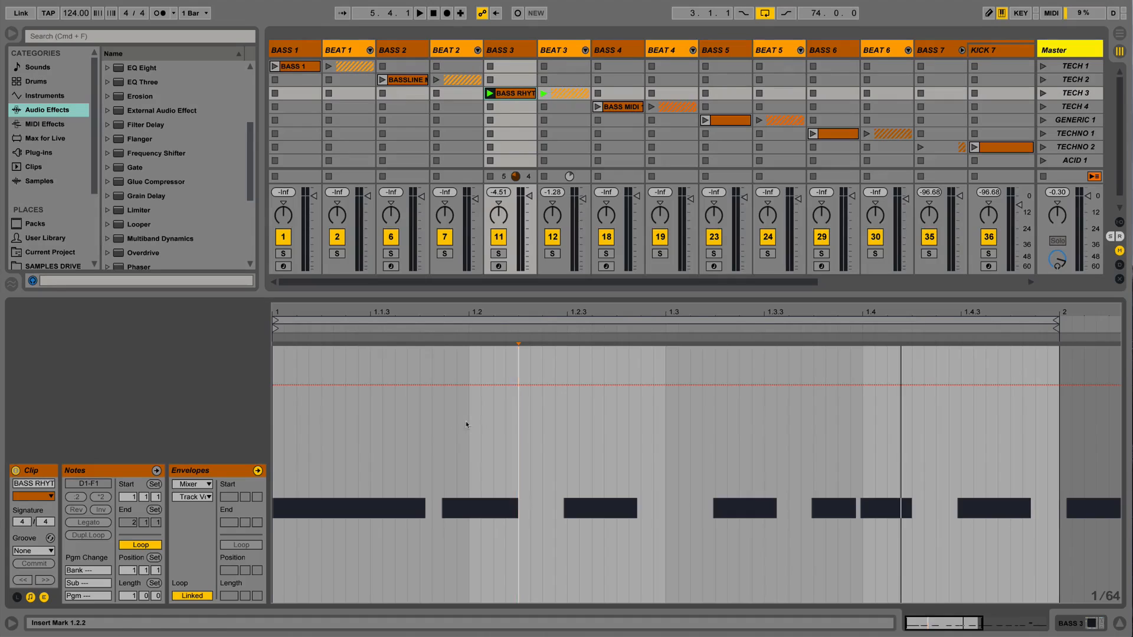
Switch the BASS 3 clip envelope to Utility's Gain automation
{"action": "left_click_drag", "start_coordinate": [466, 424], "coordinate": [283, 436]}
{"action": "left_click", "coordinate": [204, 484]}
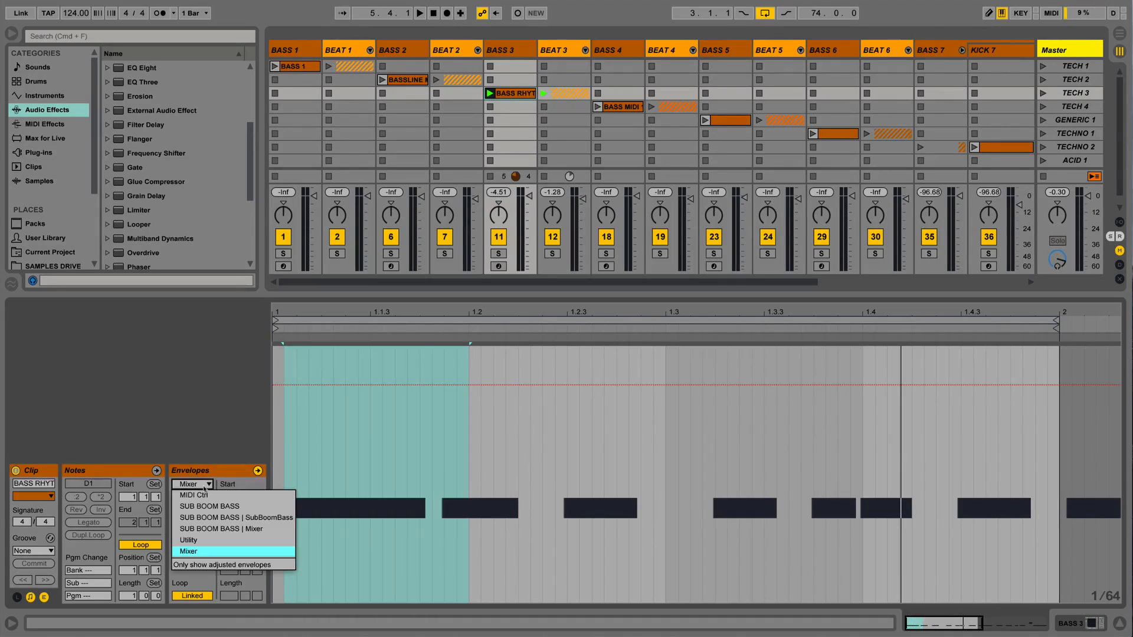
{"action": "left_click", "coordinate": [188, 540]}
{"action": "left_click", "coordinate": [193, 497]}
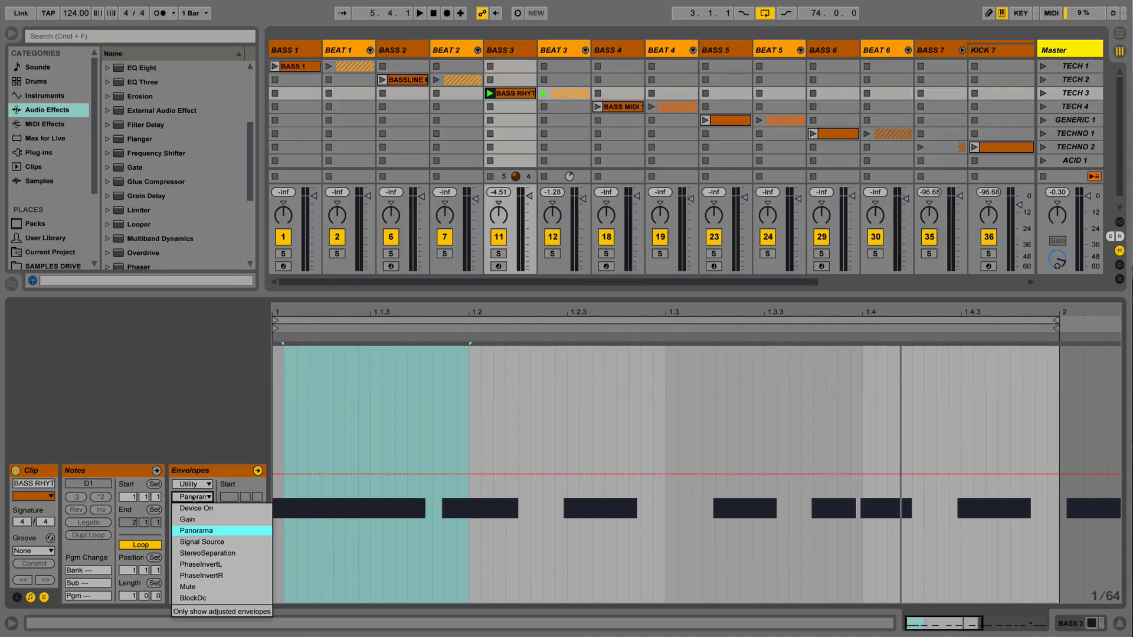
{"action": "left_click", "coordinate": [187, 519]}
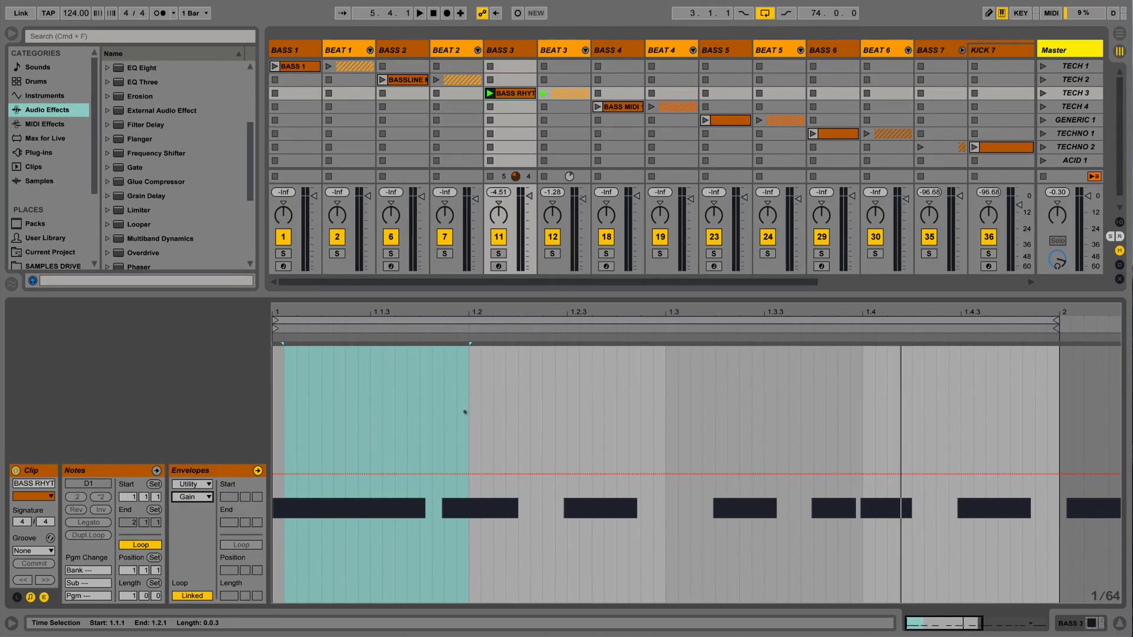
Drop the Utility gain to its minimum across the first beat and remove the end breakpoint to form a rising ramp
{"action": "left_click_drag", "start_coordinate": [465, 412], "coordinate": [275, 424]}
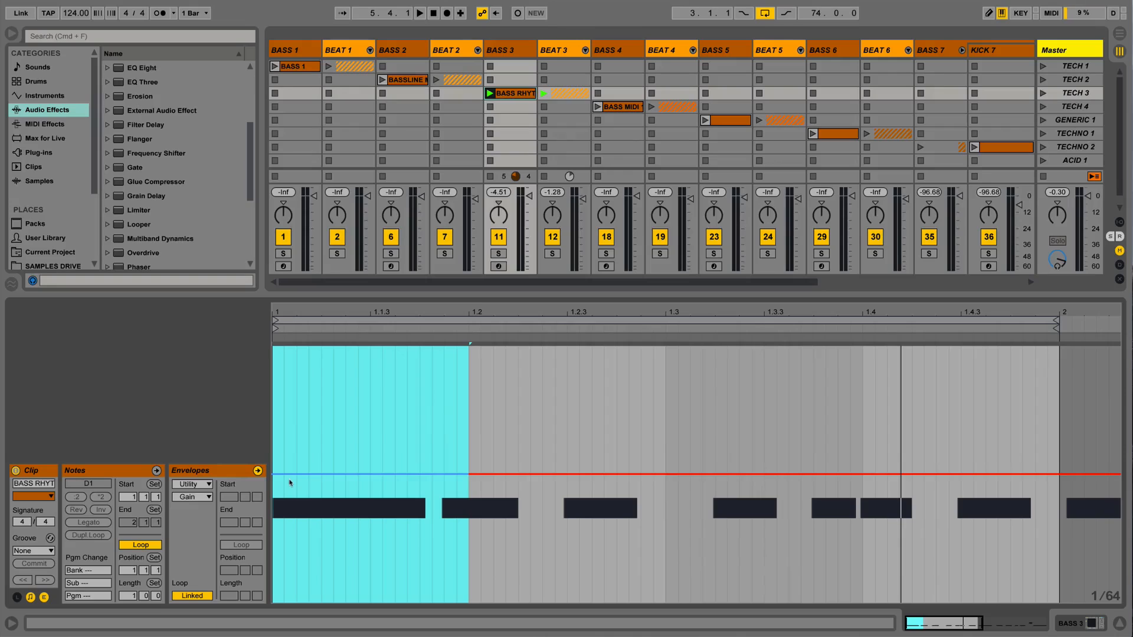
{"action": "left_click_drag", "start_coordinate": [289, 482], "coordinate": [288, 600]}
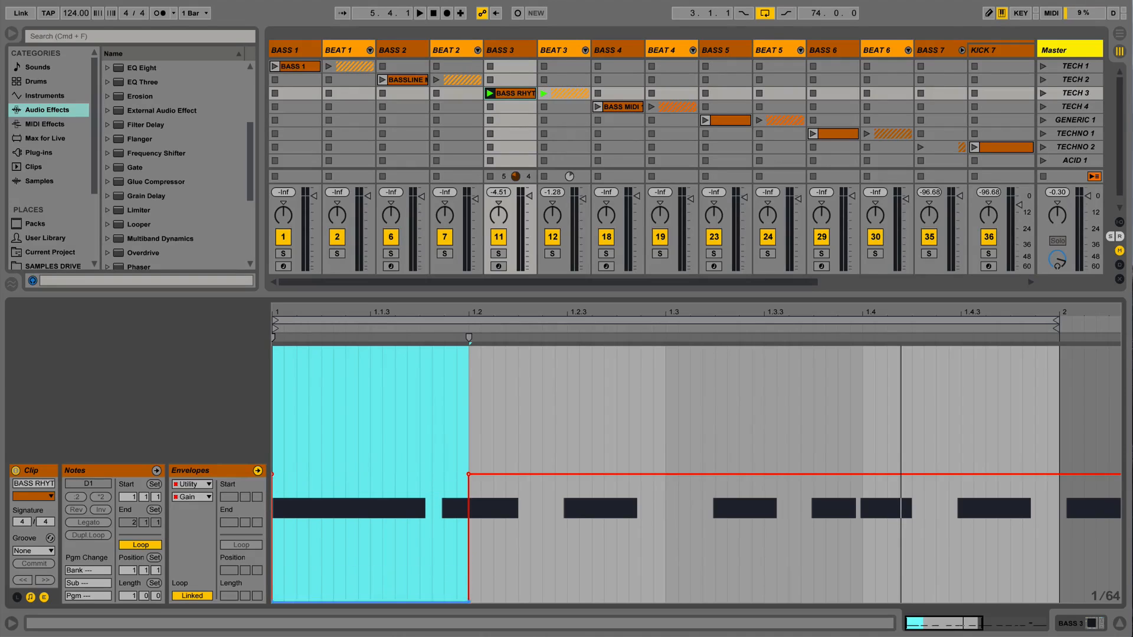
{"action": "left_click", "coordinate": [469, 601]}
{"action": "left_click", "coordinate": [467, 523]}
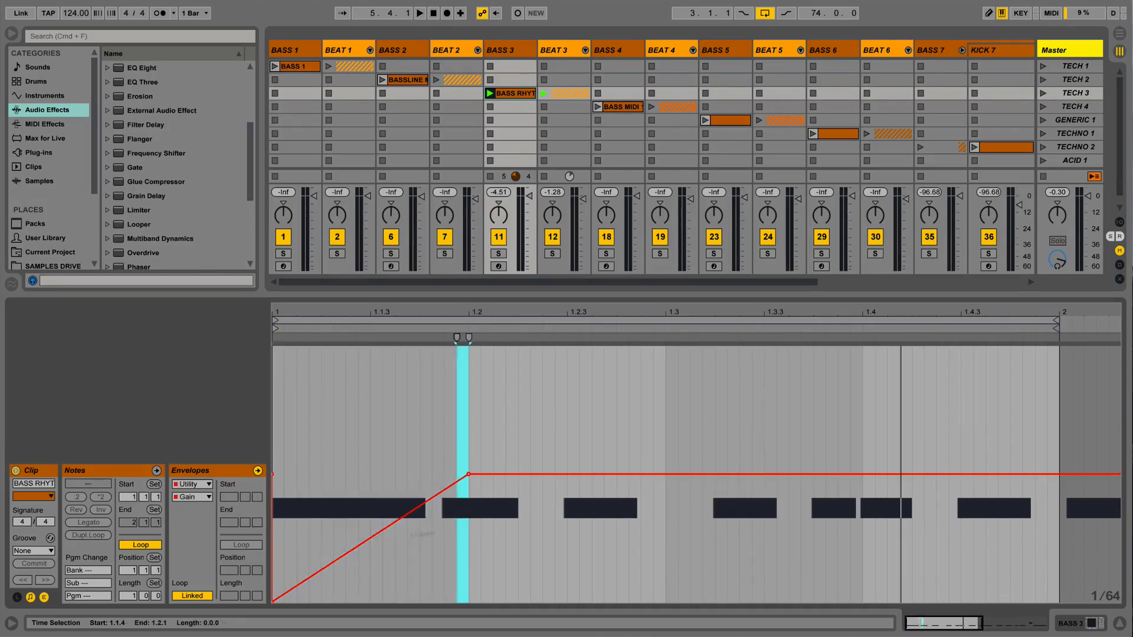
Copy the first-beat Utility gain ramp and paste it onto beats 1.2, 1.3 and 1.4 of the BASS 3 clip
{"action": "left_click_drag", "start_coordinate": [467, 523], "coordinate": [276, 540]}
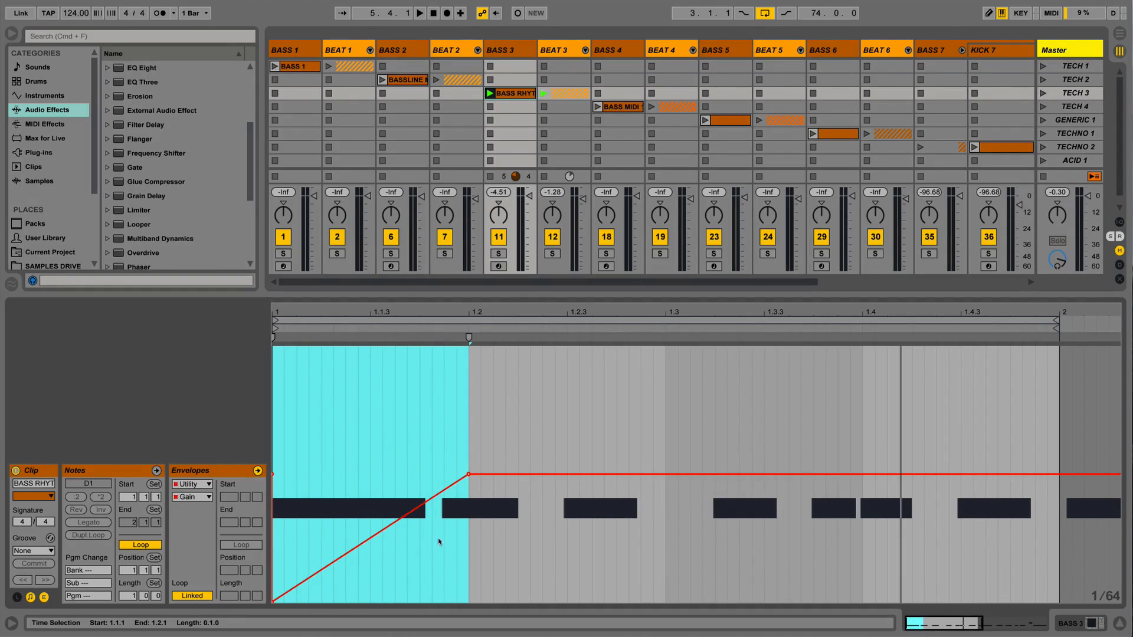
{"action": "left_click", "coordinate": [465, 534]}
{"action": "key", "text": "super+v"}
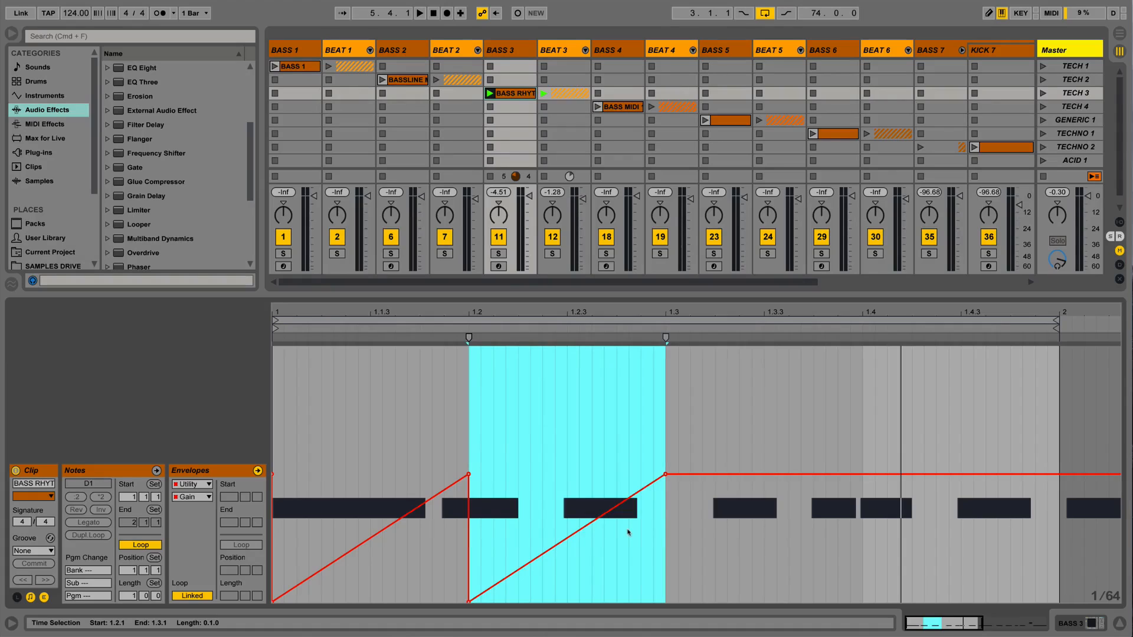
{"action": "left_click", "coordinate": [665, 525]}
{"action": "key", "text": "super+v"}
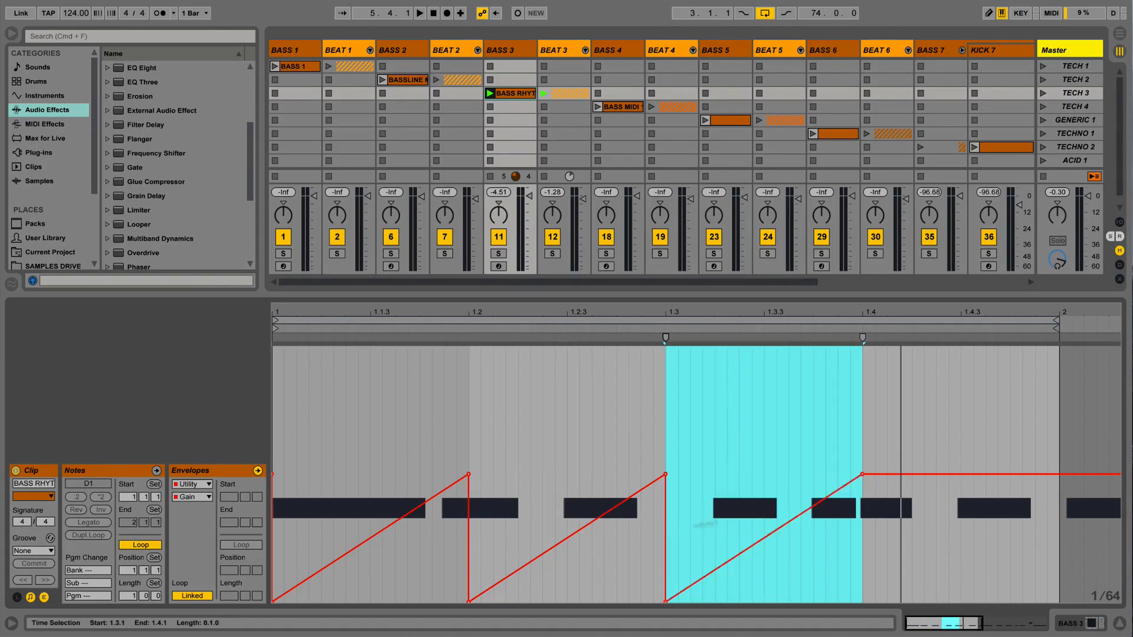
{"action": "left_click", "coordinate": [863, 519]}
{"action": "right_click", "coordinate": [862, 519]}
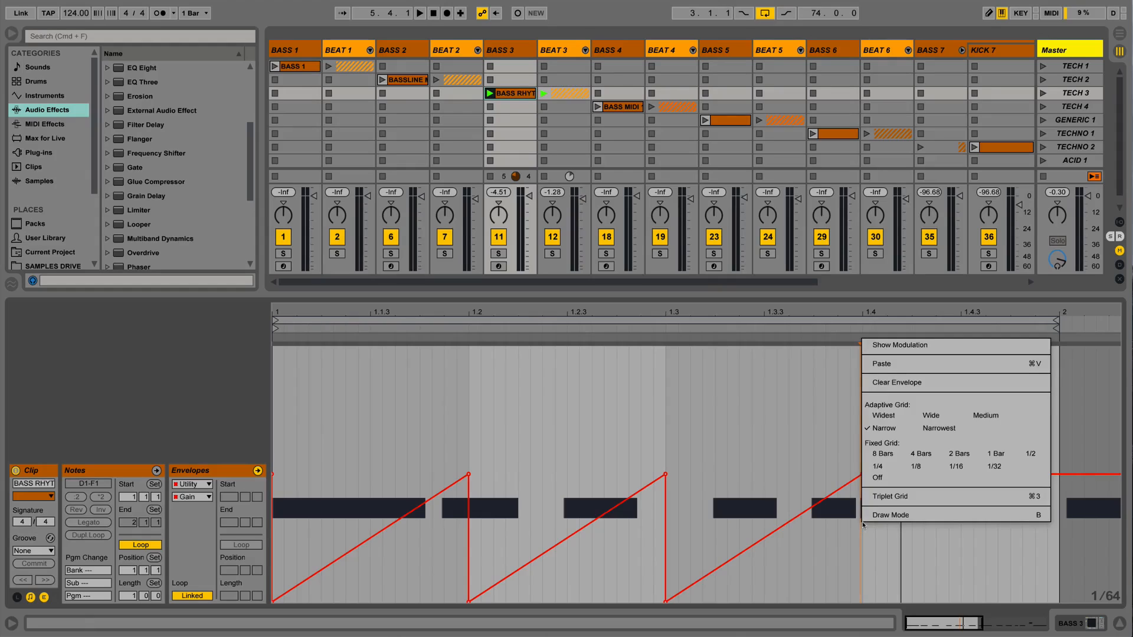
{"action": "left_click", "coordinate": [883, 367]}
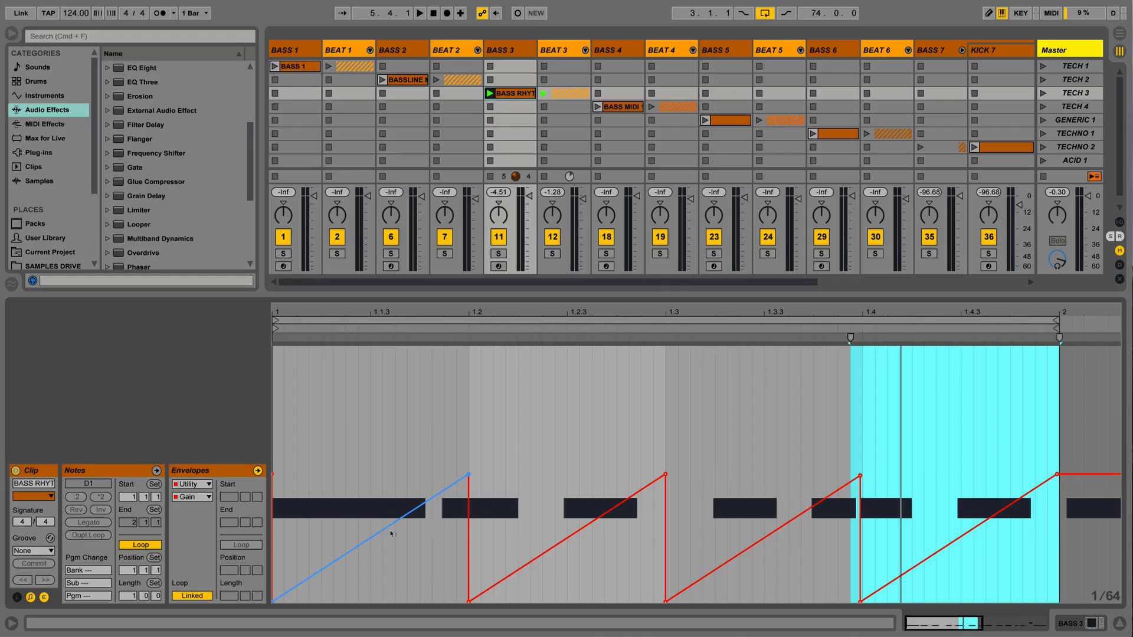
Bend all four gain automation ramps upward into curves that rise quickly and level off toward each beat's end
{"action": "left_click_drag", "start_coordinate": [391, 534], "coordinate": [349, 511]}
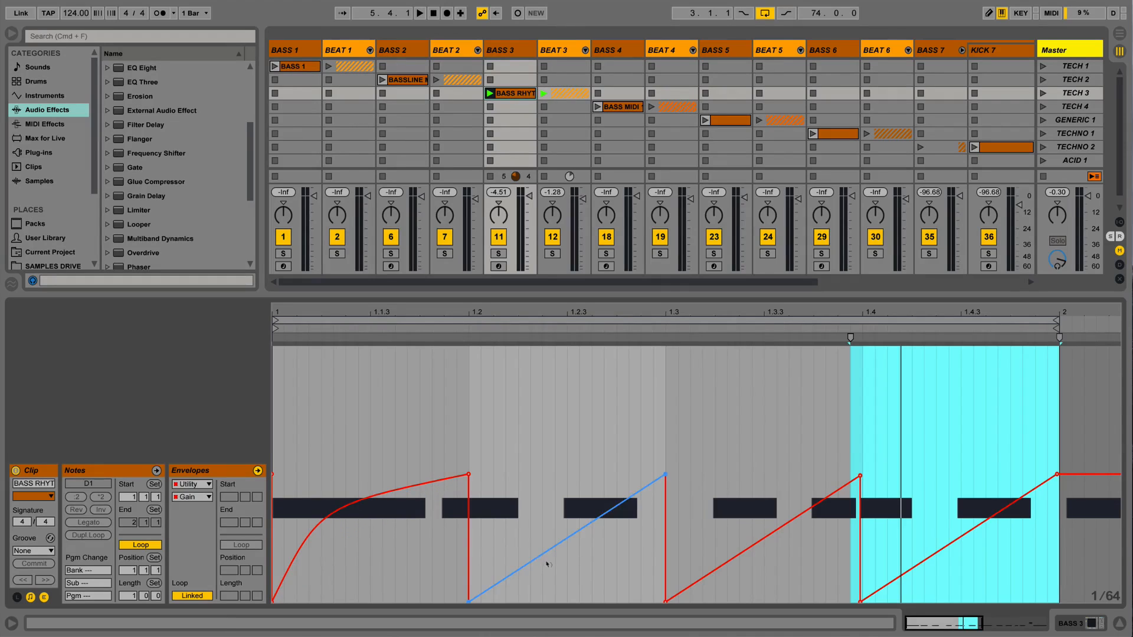
{"action": "left_click_drag", "start_coordinate": [548, 564], "coordinate": [525, 542]}
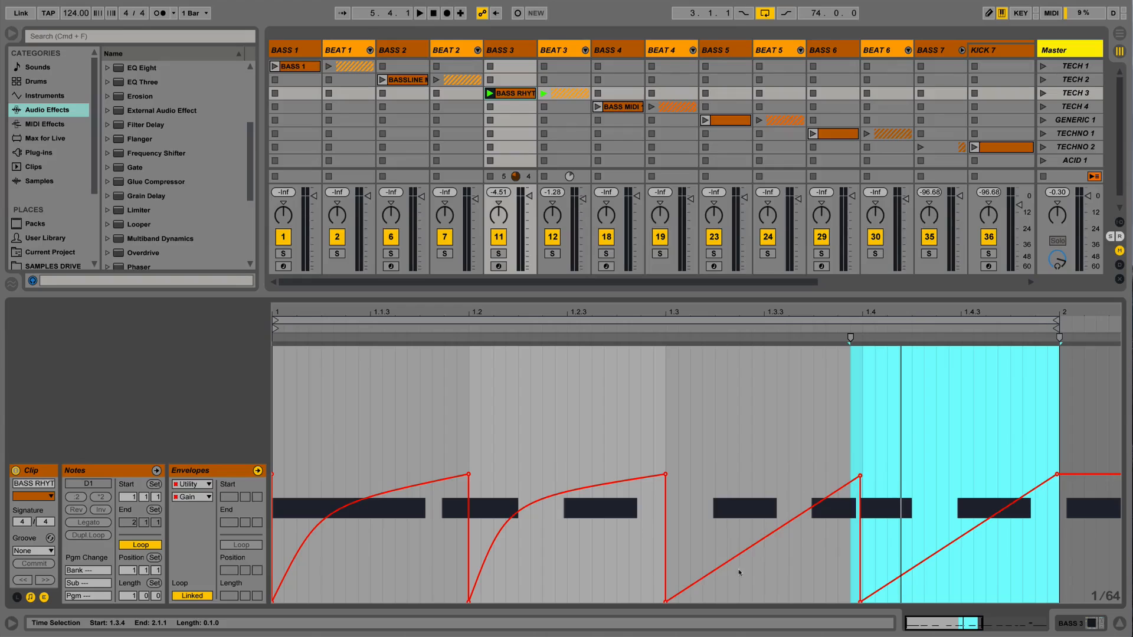
{"action": "left_click_drag", "start_coordinate": [739, 572], "coordinate": [711, 547]}
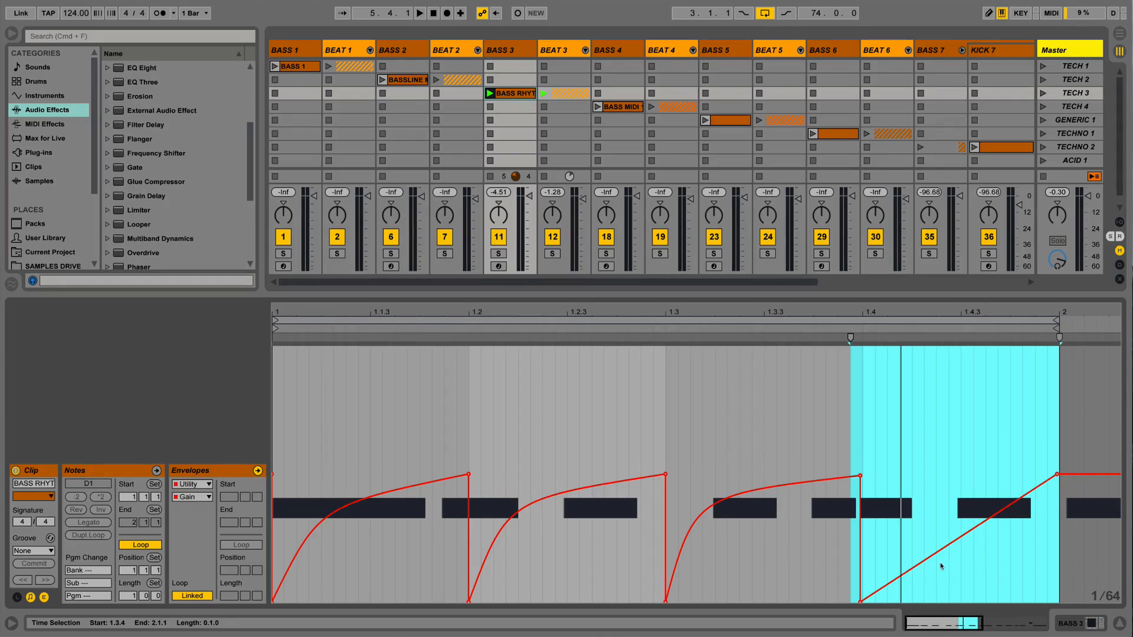
{"action": "left_click_drag", "start_coordinate": [941, 566], "coordinate": [919, 544]}
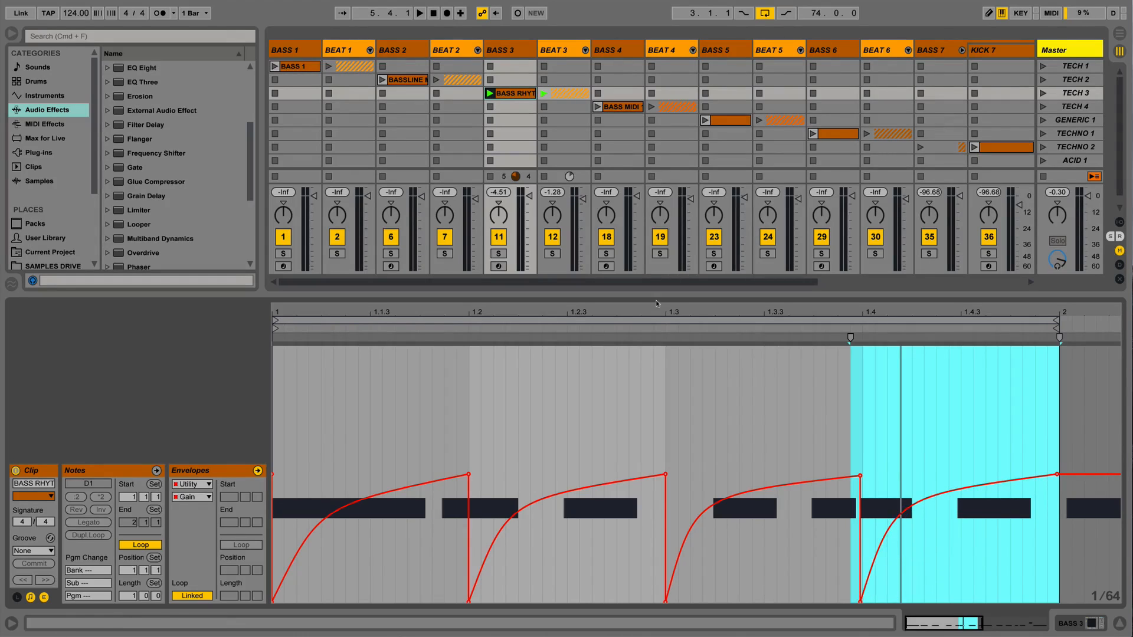
Solo BASS 3 and play the clip, switching the Utility device off and on to compare the ducking
{"action": "left_click", "coordinate": [499, 254]}
{"action": "key", "text": "space"}
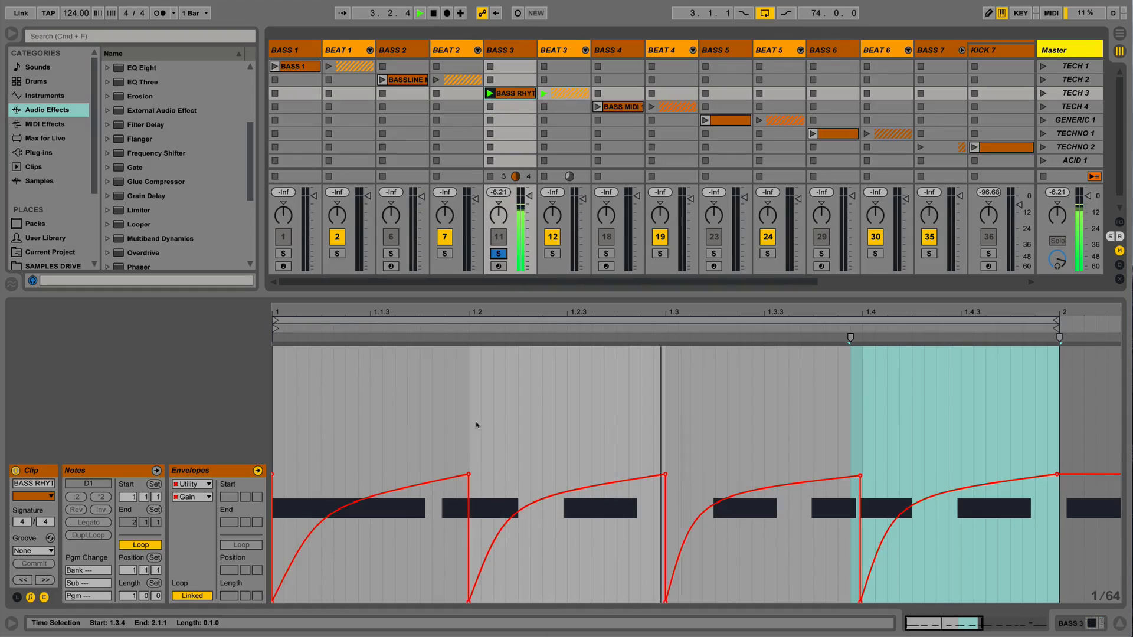
{"action": "key", "text": "shift+Tab"}
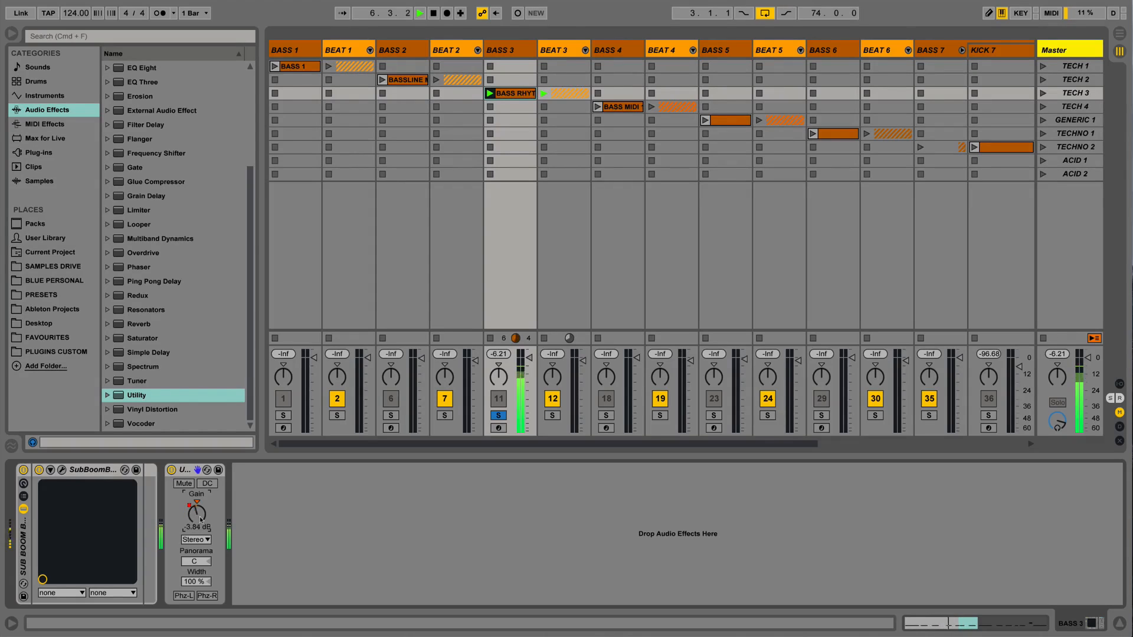
{"action": "left_click", "coordinate": [171, 470]}
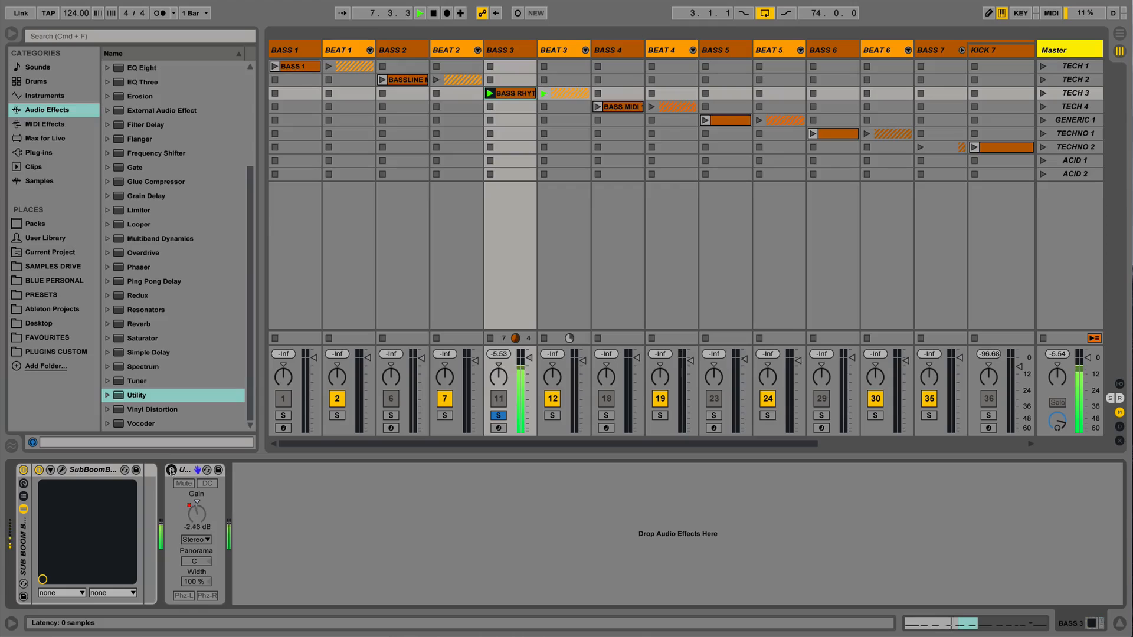
{"action": "left_click", "coordinate": [171, 470]}
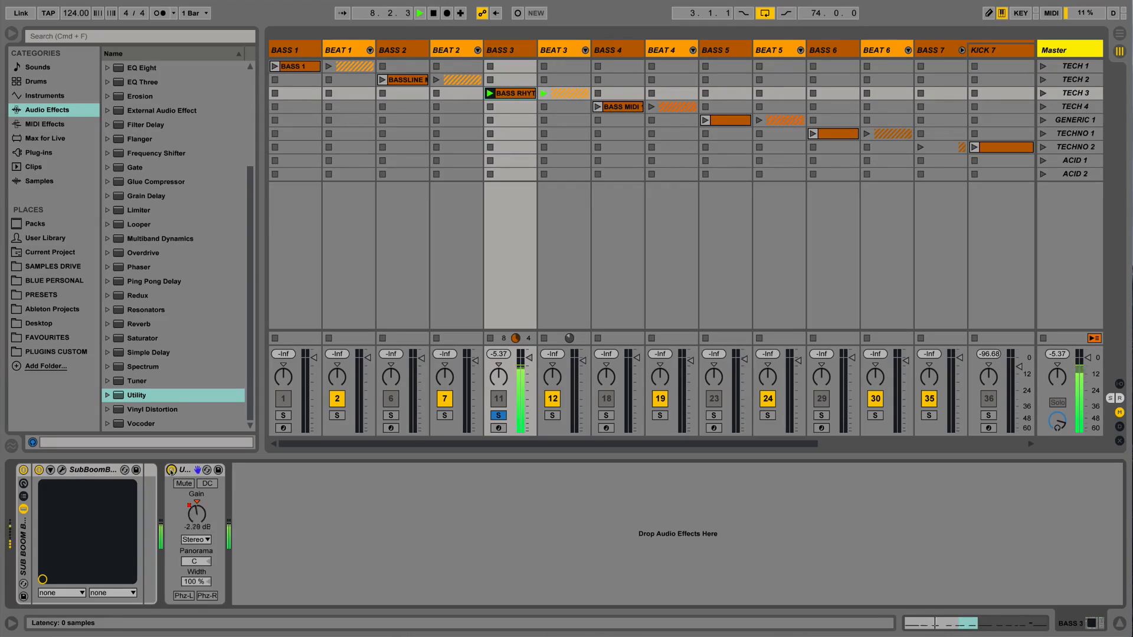
Delete the Utility's gain automation on BASS 3 and show the gain's modulation envelope instead
{"action": "right_click", "coordinate": [199, 517]}
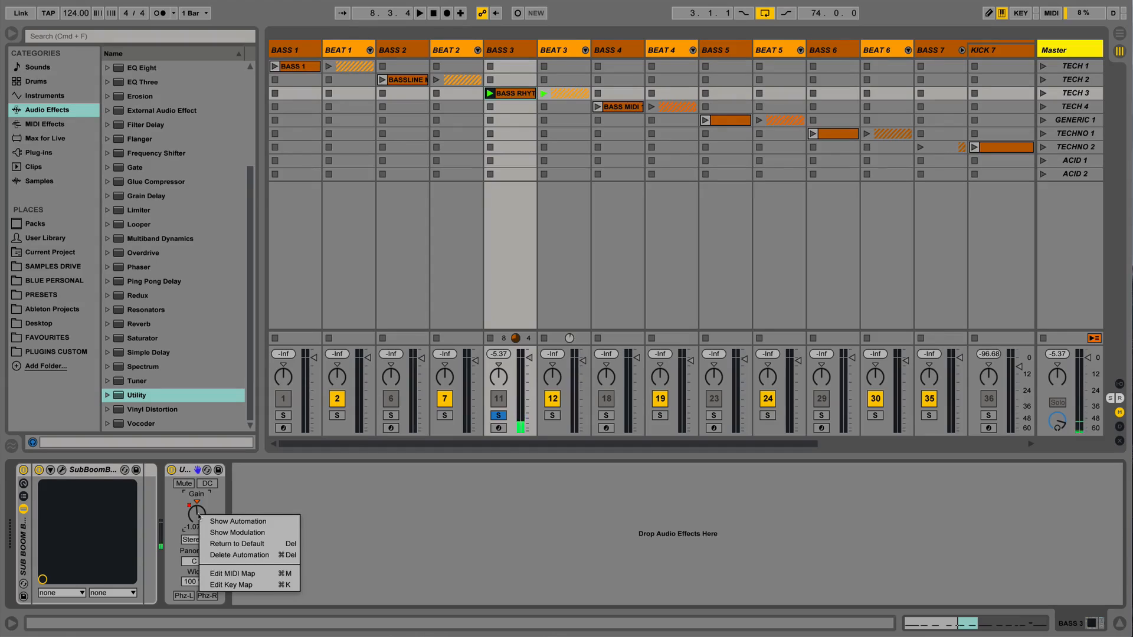
{"action": "left_click", "coordinate": [207, 520]}
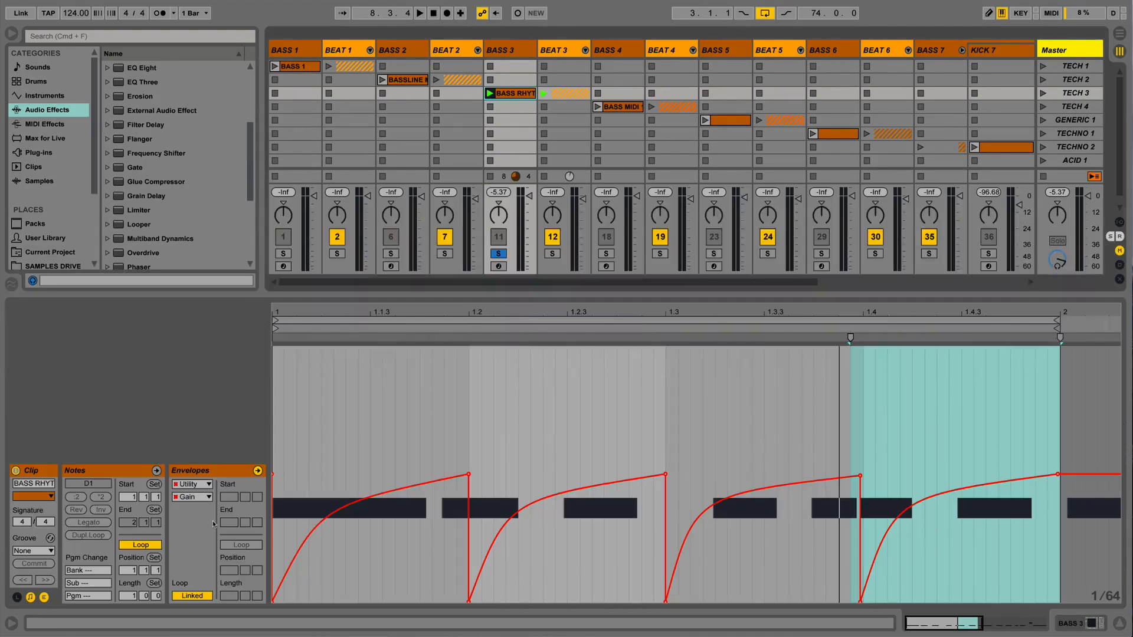
{"action": "key", "text": "shift+Tab"}
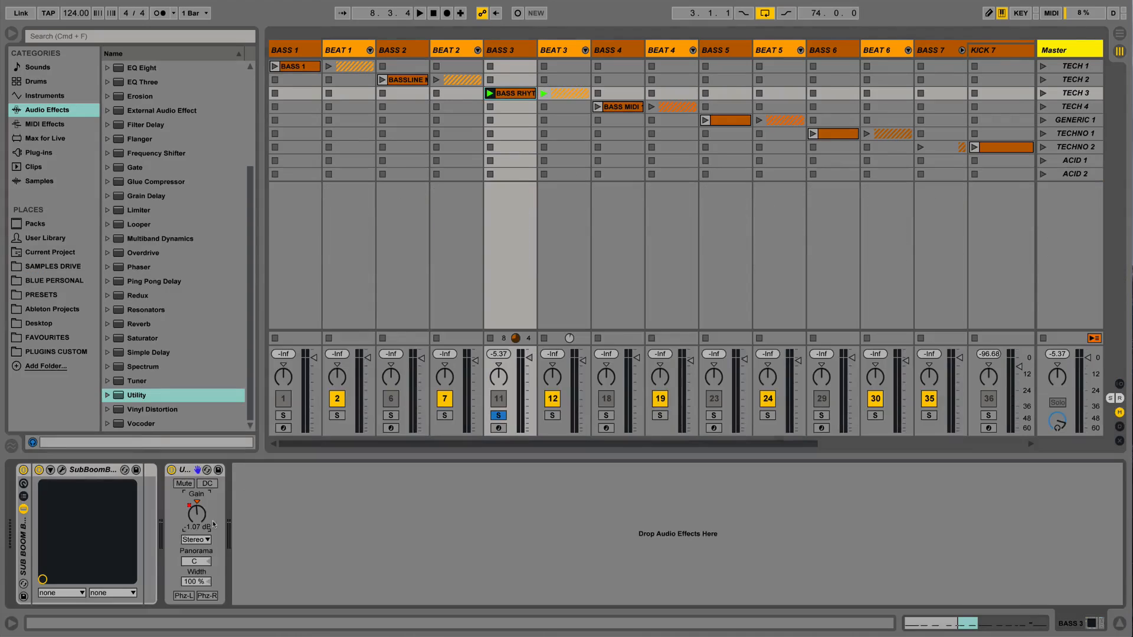
{"action": "right_click", "coordinate": [200, 516]}
{"action": "left_click", "coordinate": [253, 558]}
{"action": "right_click", "coordinate": [200, 513]}
{"action": "left_click", "coordinate": [237, 529]}
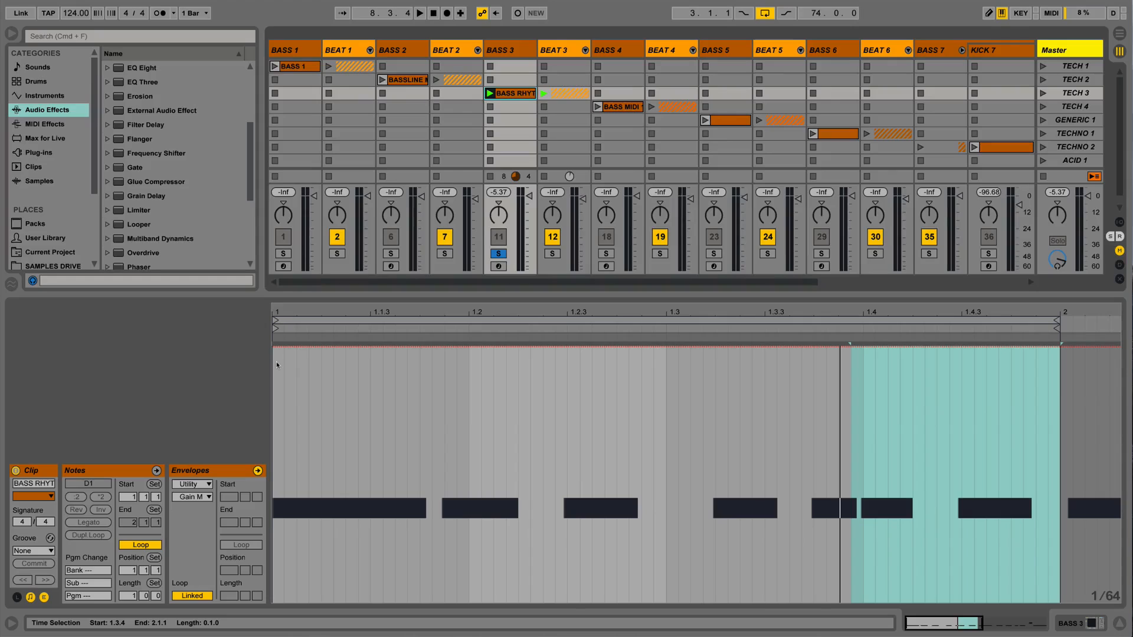
Drop the gain modulation to its minimum across the first beat and remove the end breakpoint to form a rising ramp
{"action": "left_click_drag", "start_coordinate": [276, 361], "coordinate": [469, 357]}
{"action": "left_click_drag", "start_coordinate": [311, 354], "coordinate": [372, 566]}
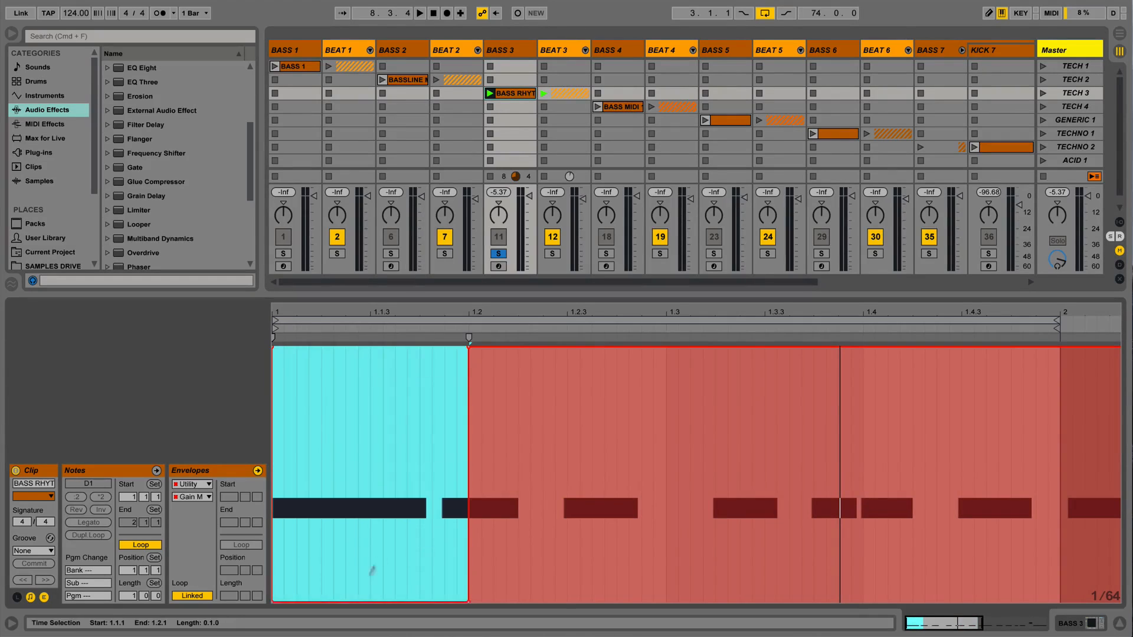
{"action": "left_click", "coordinate": [469, 602]}
{"action": "left_click_drag", "start_coordinate": [465, 450], "coordinate": [271, 468]}
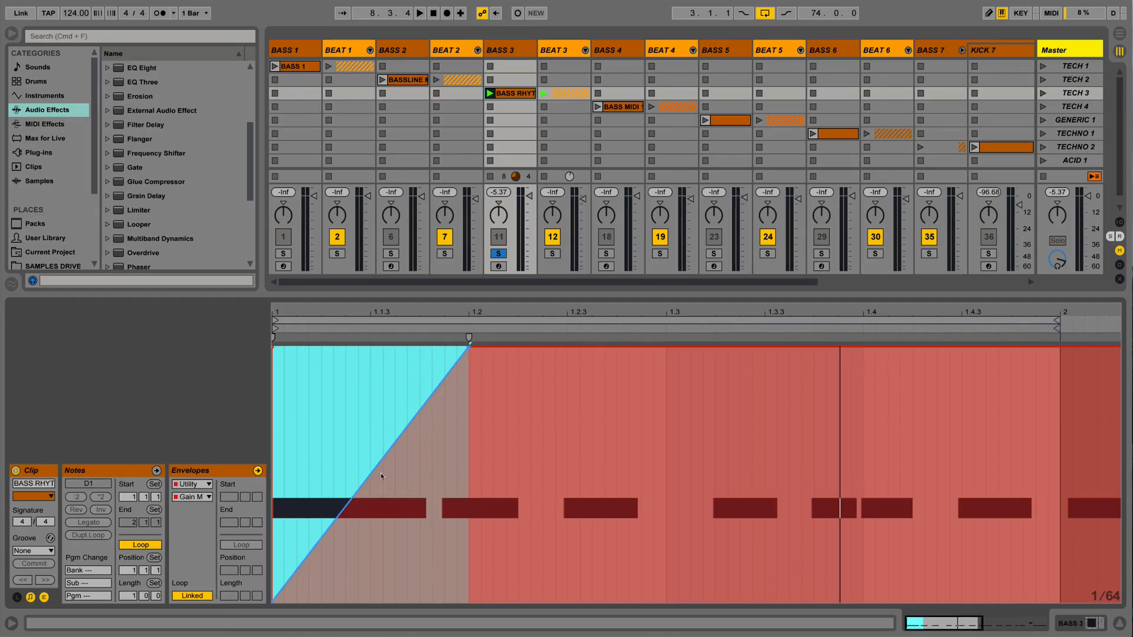
Shape the first-beat modulation ramp into an upward curve that starts above the minimum and drops steeply just before 1.2
{"action": "left_click_drag", "start_coordinate": [381, 472], "coordinate": [380, 372]}
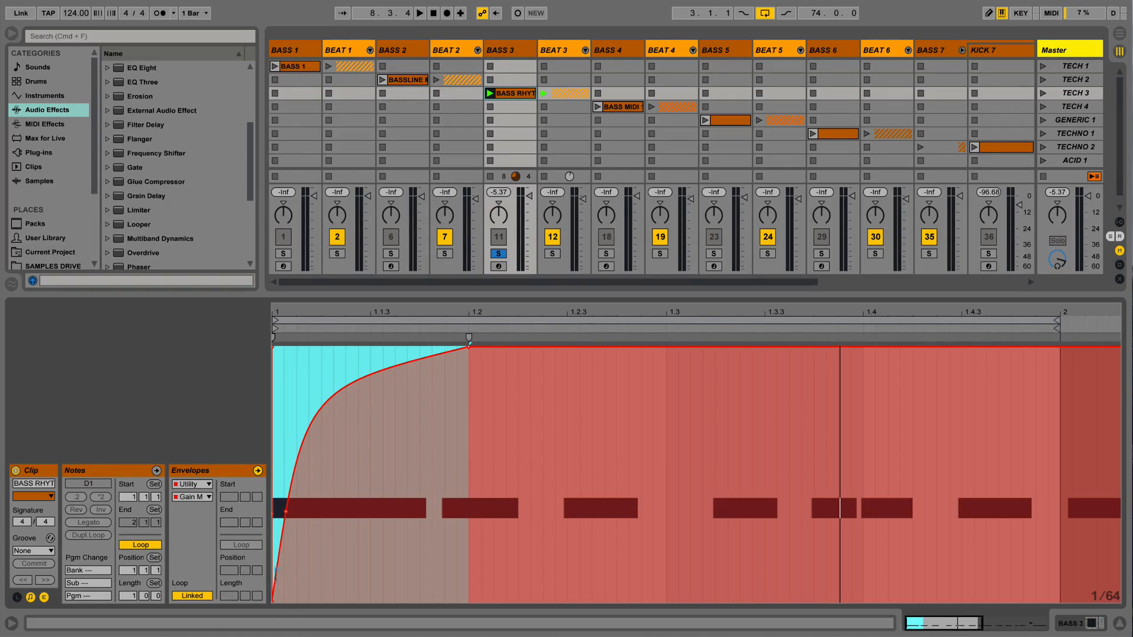
{"action": "left_click", "coordinate": [272, 602]}
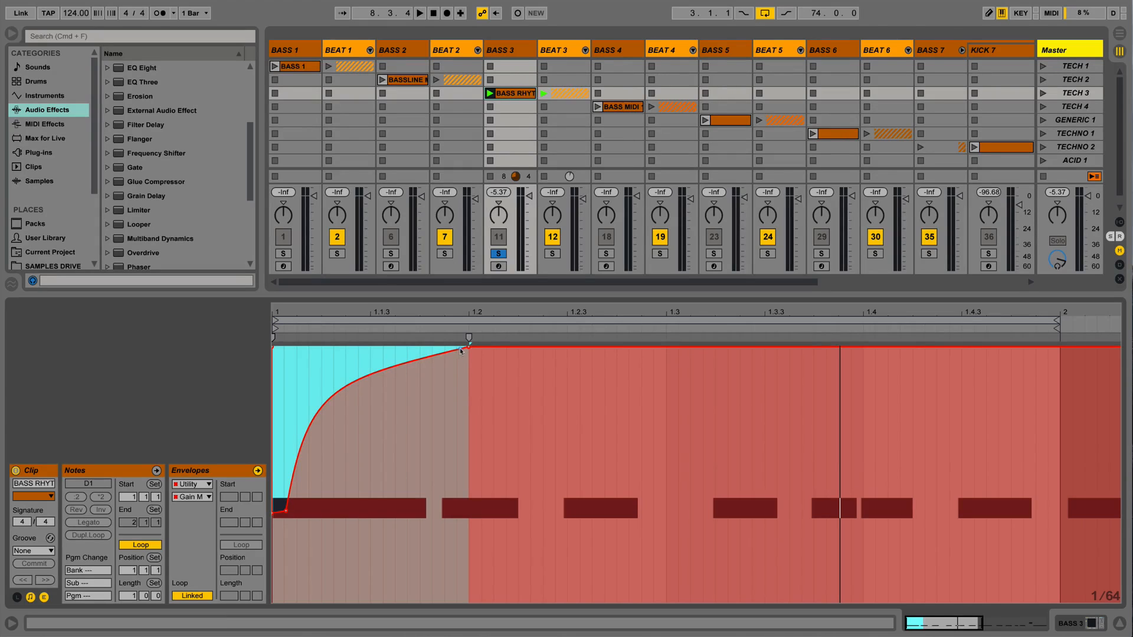
{"action": "left_click_drag", "start_coordinate": [464, 349], "coordinate": [469, 516]}
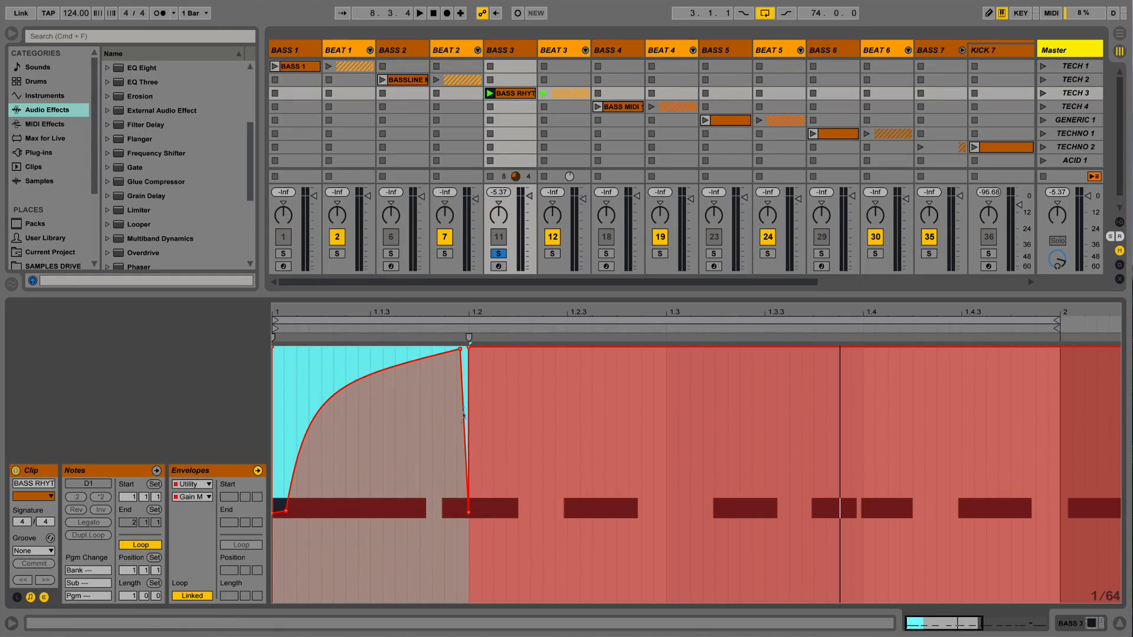
Duplicate the first-beat gain modulation shape onto beats 1.2, 1.3 and 1.4 to fill the one-bar clip
{"action": "key", "text": "super+d"}
{"action": "left_click", "coordinate": [666, 542]}
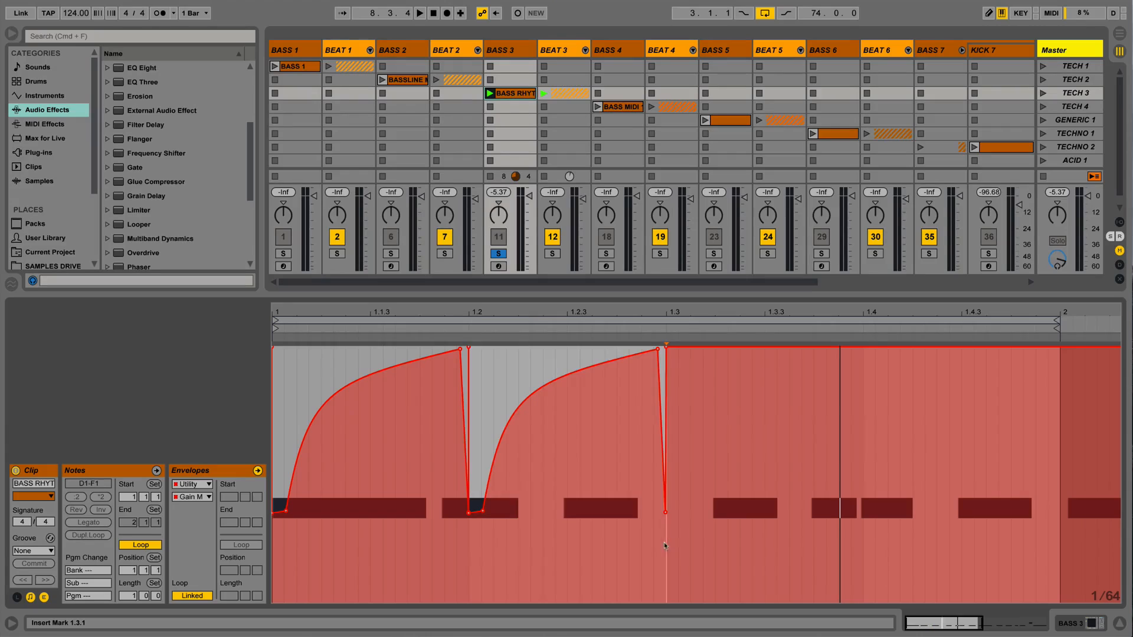
{"action": "key", "text": "super+v"}
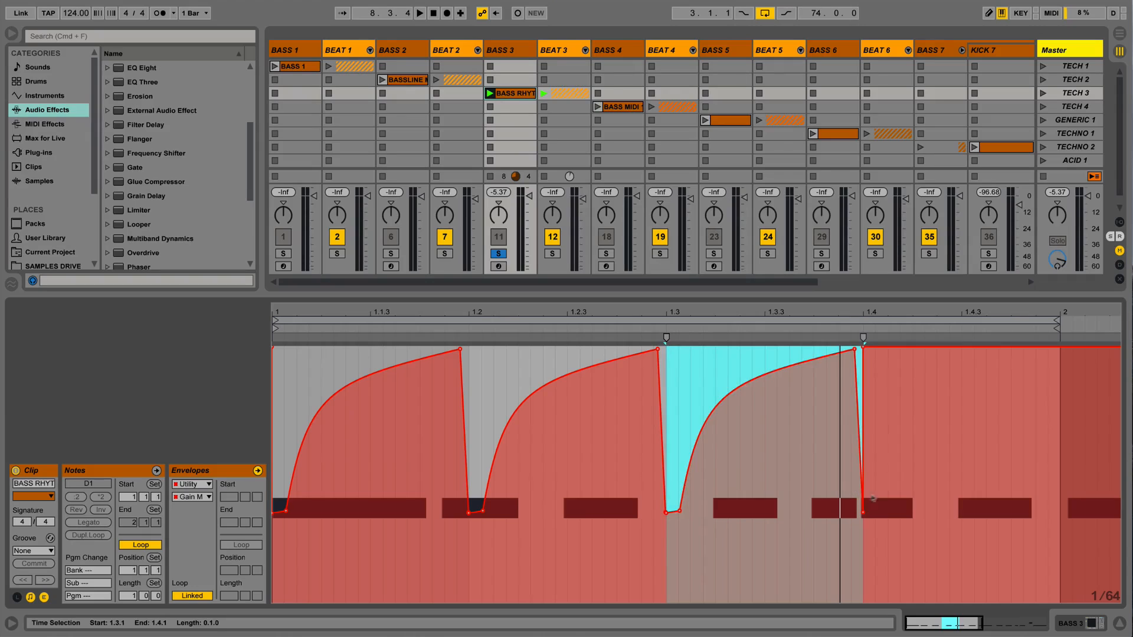
{"action": "left_click", "coordinate": [862, 538]}
{"action": "key", "text": "super+v"}
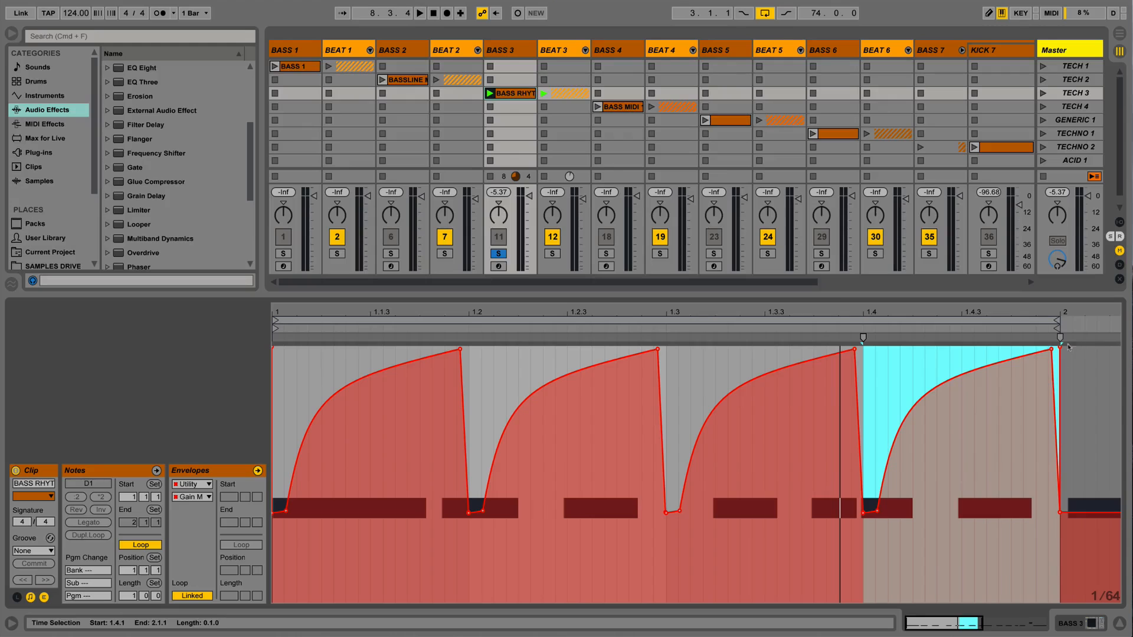
Play the modulated BASS 3 clip, try out the Utility gain knob, return it to 0.00 dB, and reset the track's peak level
{"action": "key", "text": "space"}
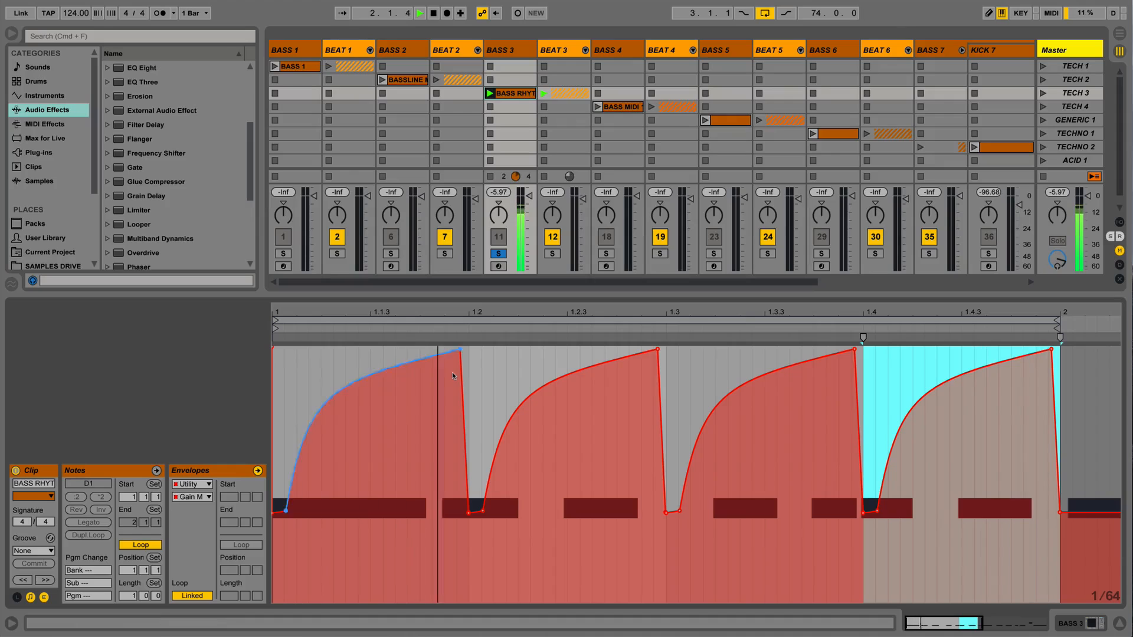
{"action": "key", "text": "shift+Tab"}
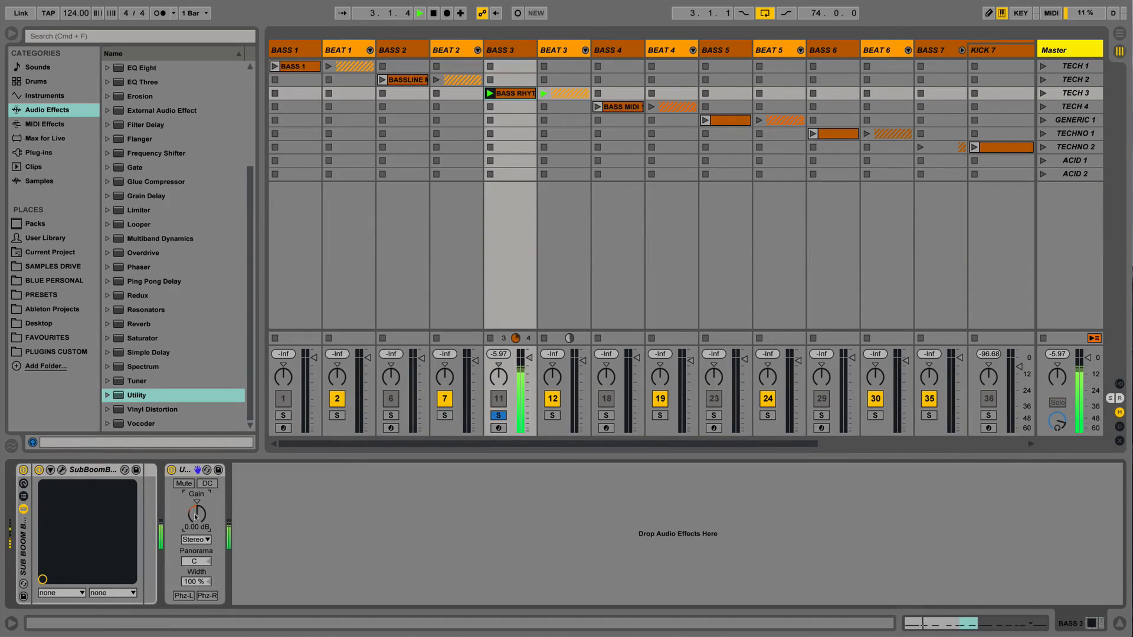
{"action": "mouse_move", "coordinate": [196, 519]}
{"action": "left_mouse_down"}
{"action": "mouse_move", "coordinate": [196, 554]}
{"action": "mouse_move", "coordinate": [196, 491]}
{"action": "mouse_move", "coordinate": [196, 519]}
{"action": "left_mouse_up"}
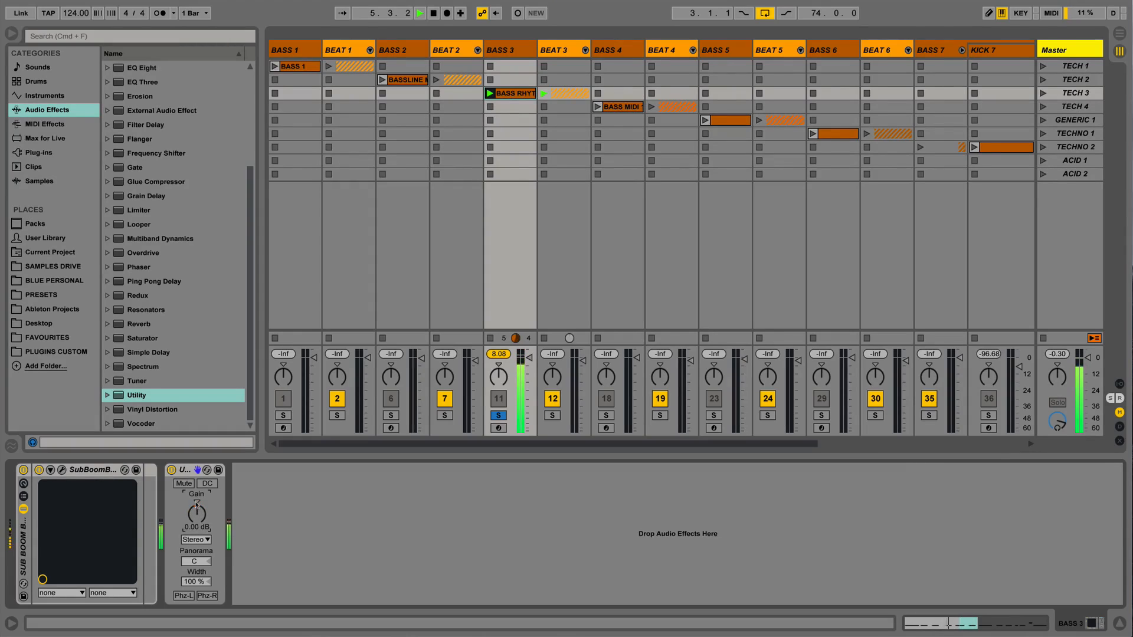
{"action": "left_click", "coordinate": [499, 354]}
{"action": "mouse_move", "coordinate": [528, 357]}
{"action": "left_mouse_down"}
{"action": "mouse_move", "coordinate": [528, 375]}
{"action": "mouse_move", "coordinate": [529, 358]}
{"action": "left_mouse_up"}
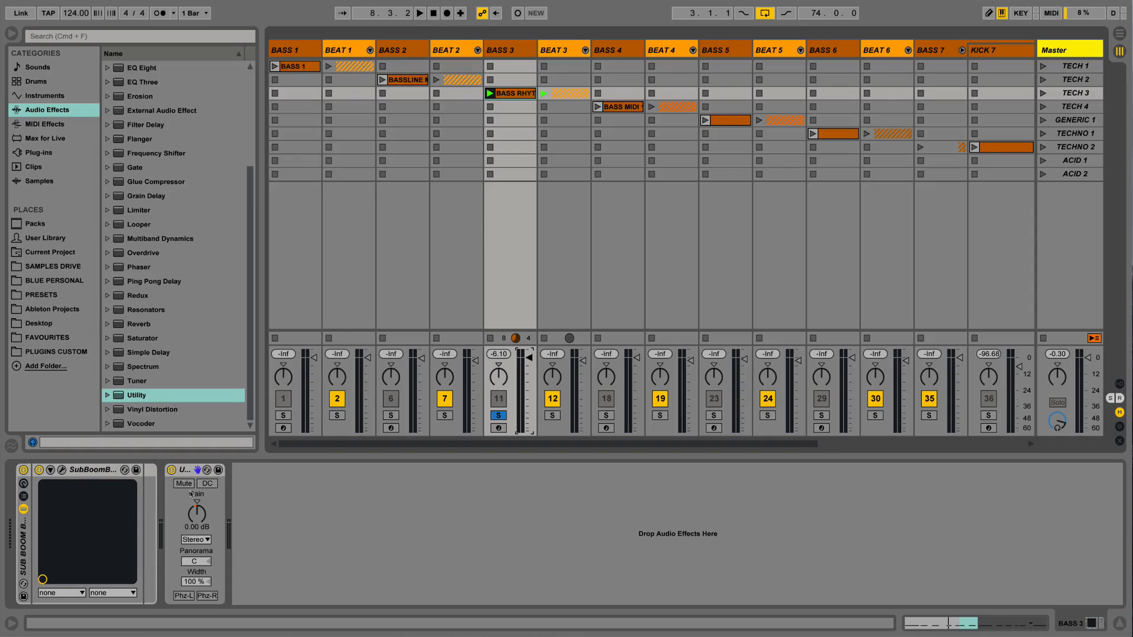
Solo BASS 4, launch the TECH 4 scene, and add BEAT 4 to the solo to hear both tracks together
{"action": "left_click", "coordinate": [605, 415]}
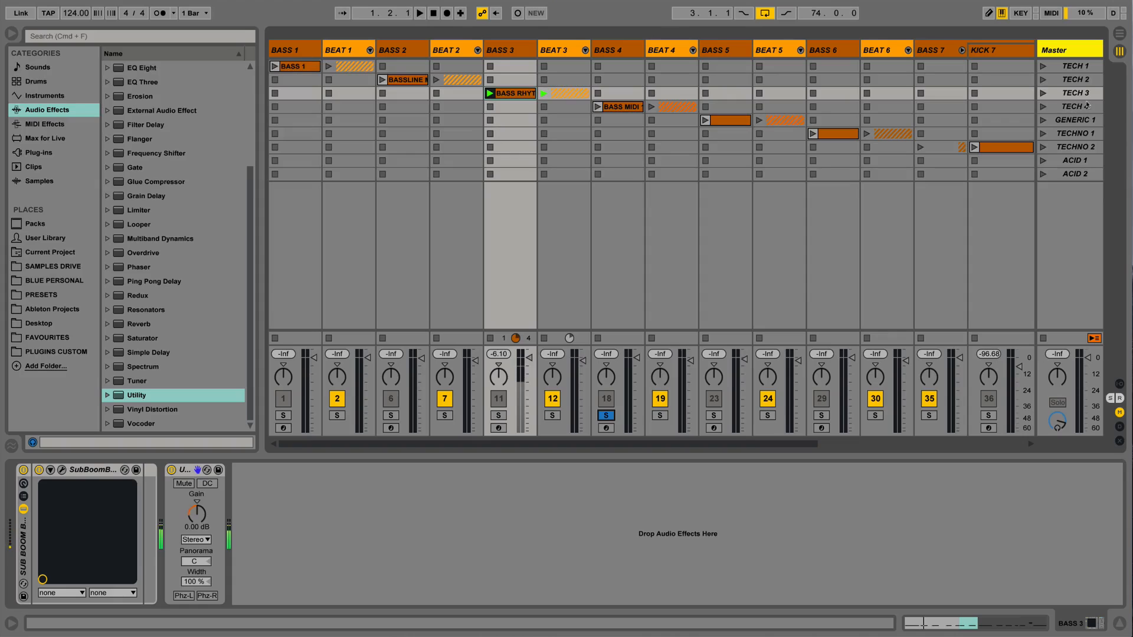
{"action": "left_click", "coordinate": [1054, 107]}
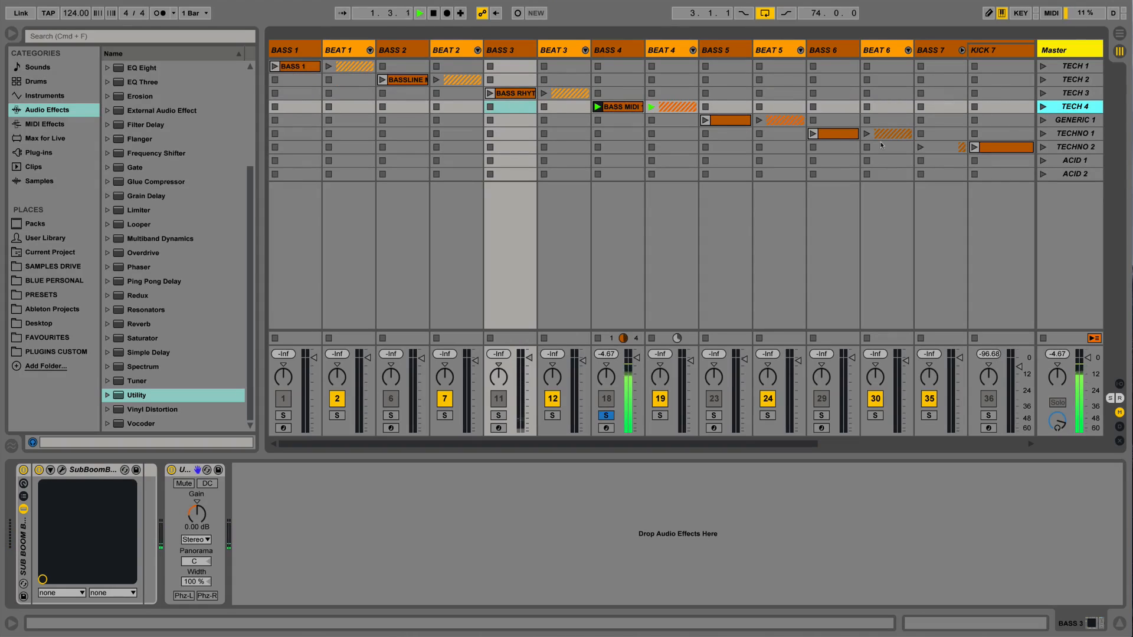
{"action": "left_click", "coordinate": [659, 415], "text": "super"}
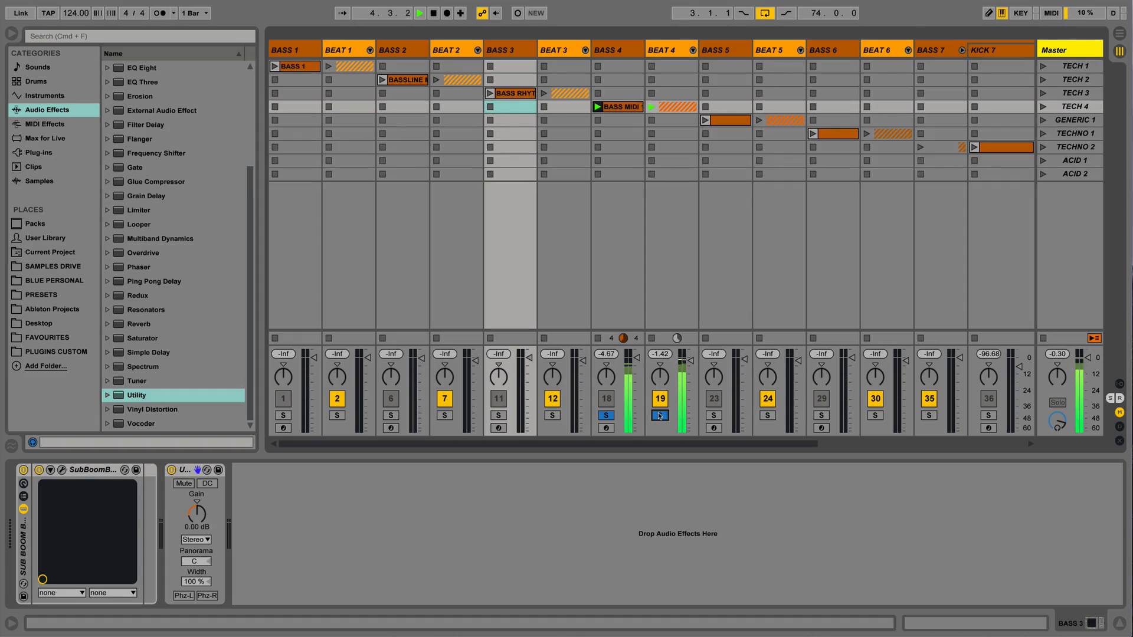
{"action": "key", "text": "space"}
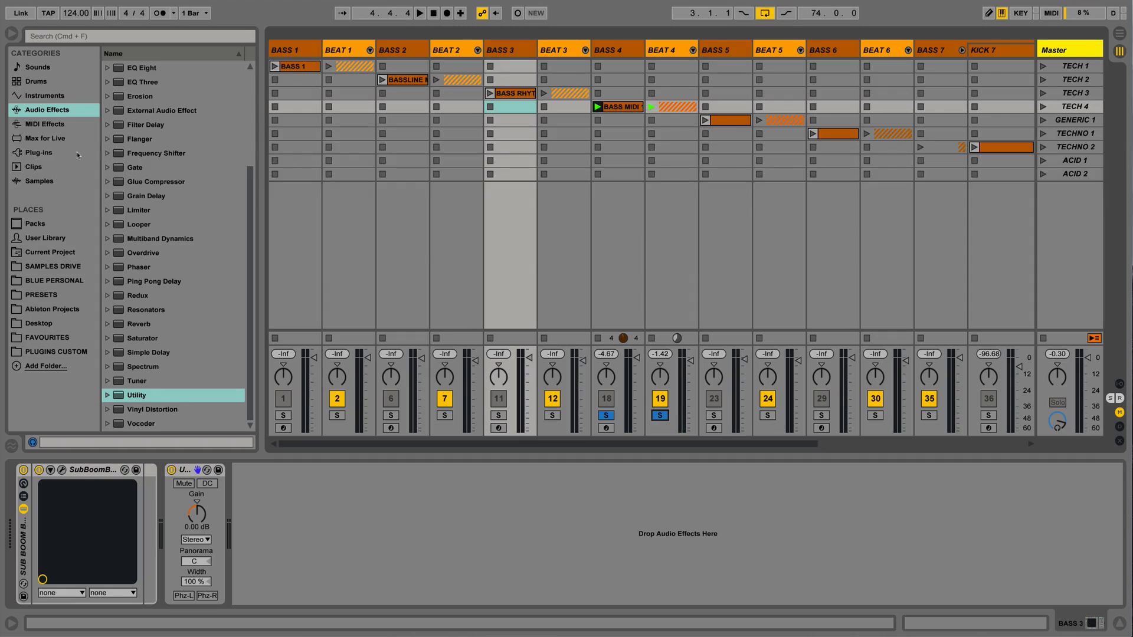
Add a Compressor after the instrument on BASS 4 and turn on its sidechain input
{"action": "scroll", "coordinate": [160, 282], "scroll_direction": "up", "scroll_amount": 4}
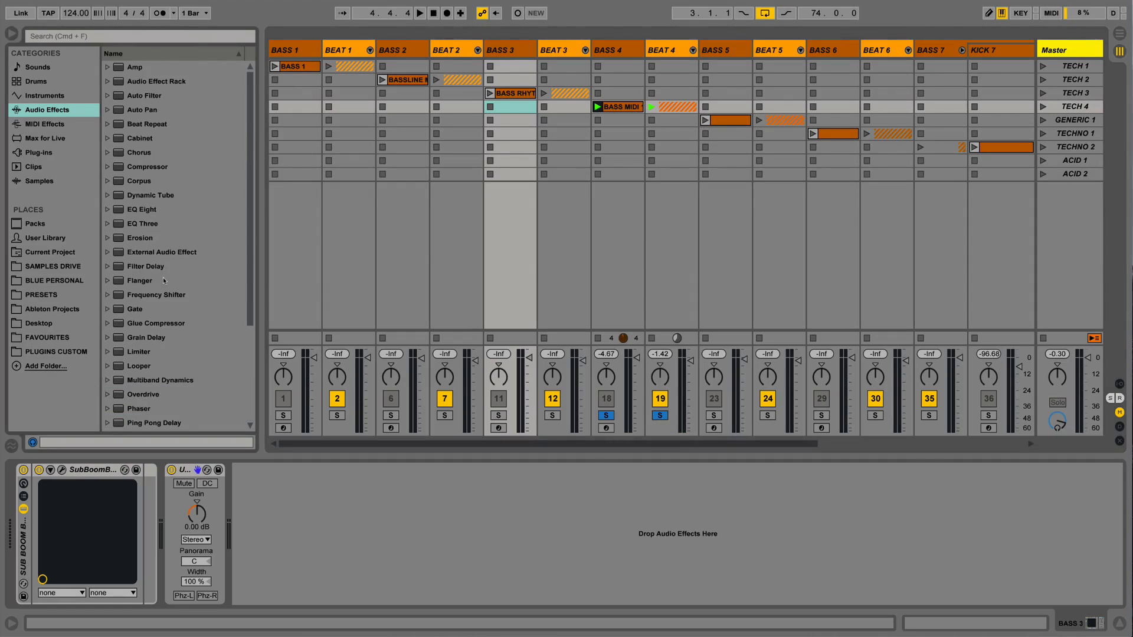
{"action": "left_click", "coordinate": [152, 168]}
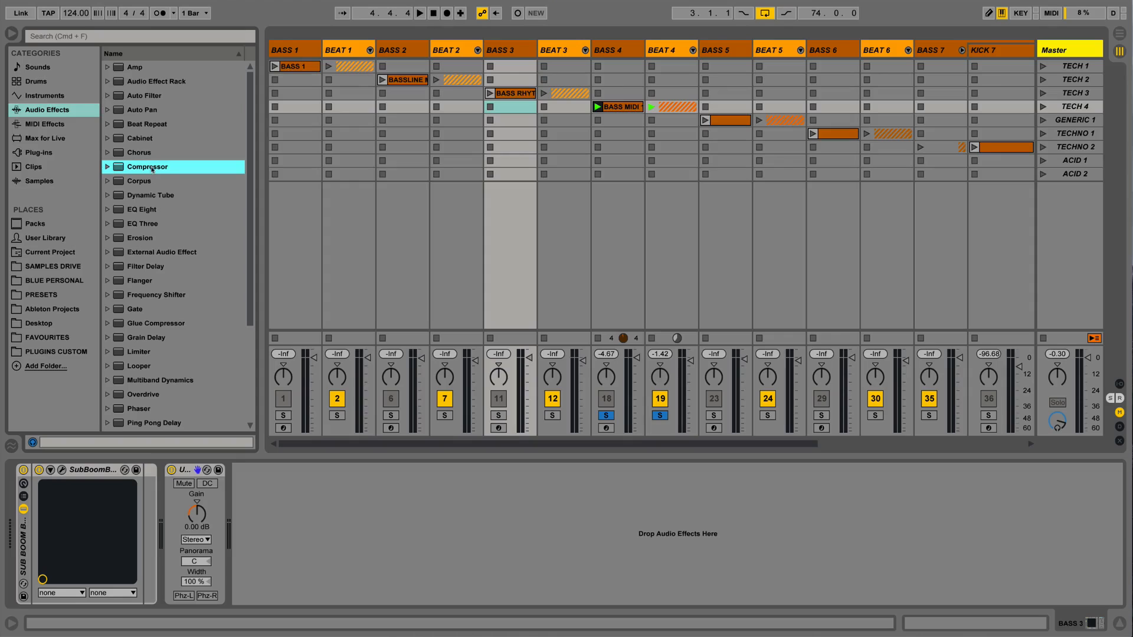
{"action": "left_click_drag", "start_coordinate": [575, 227], "coordinate": [620, 226]}
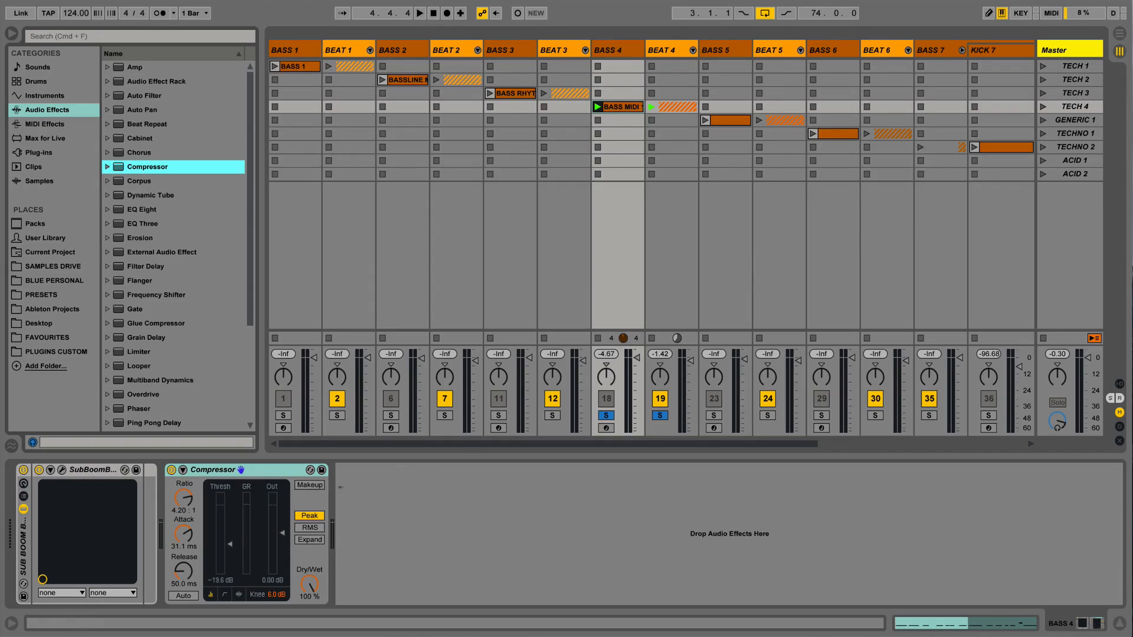
{"action": "left_click", "coordinate": [182, 469]}
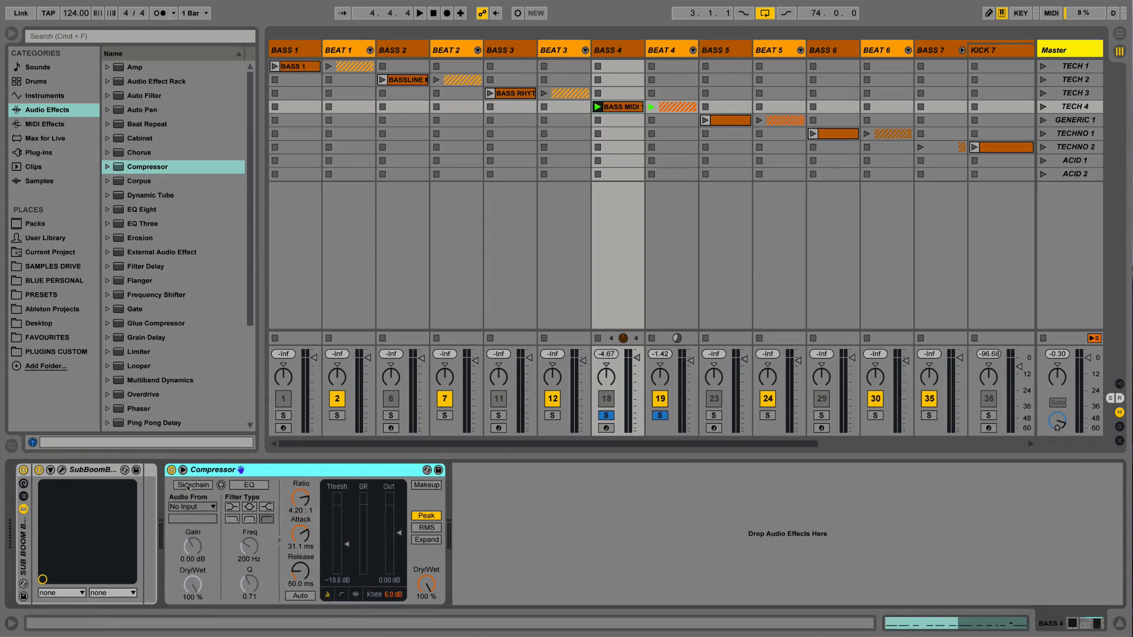
{"action": "left_click", "coordinate": [188, 485]}
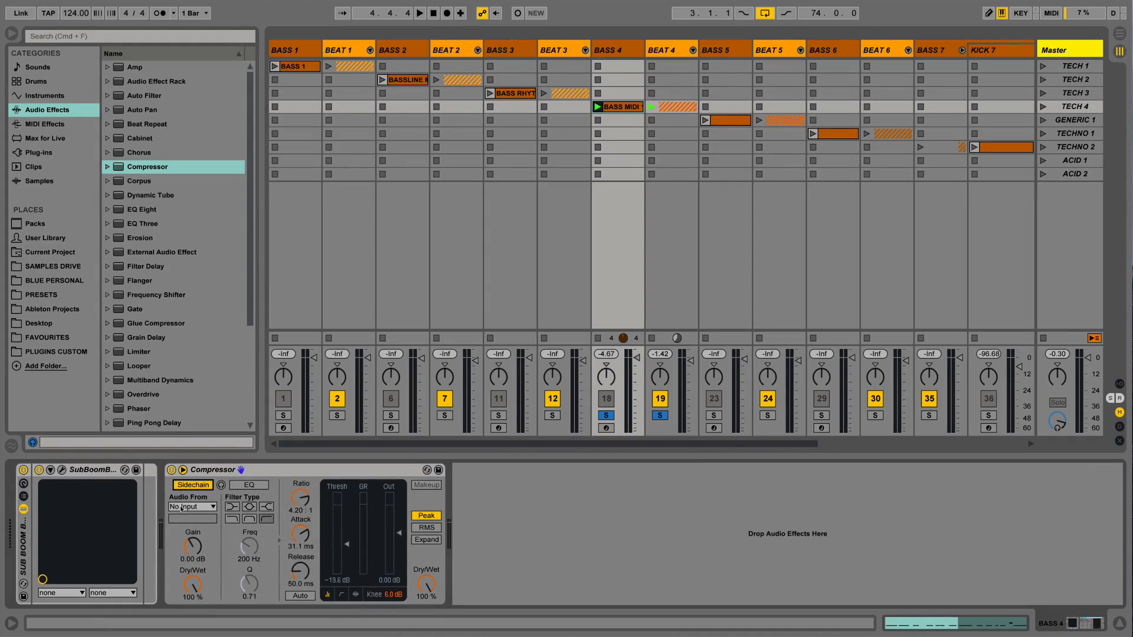
Set the Compressor's sidechain source to BEAT 4 with the Post FX tap point
{"action": "left_click", "coordinate": [181, 507]}
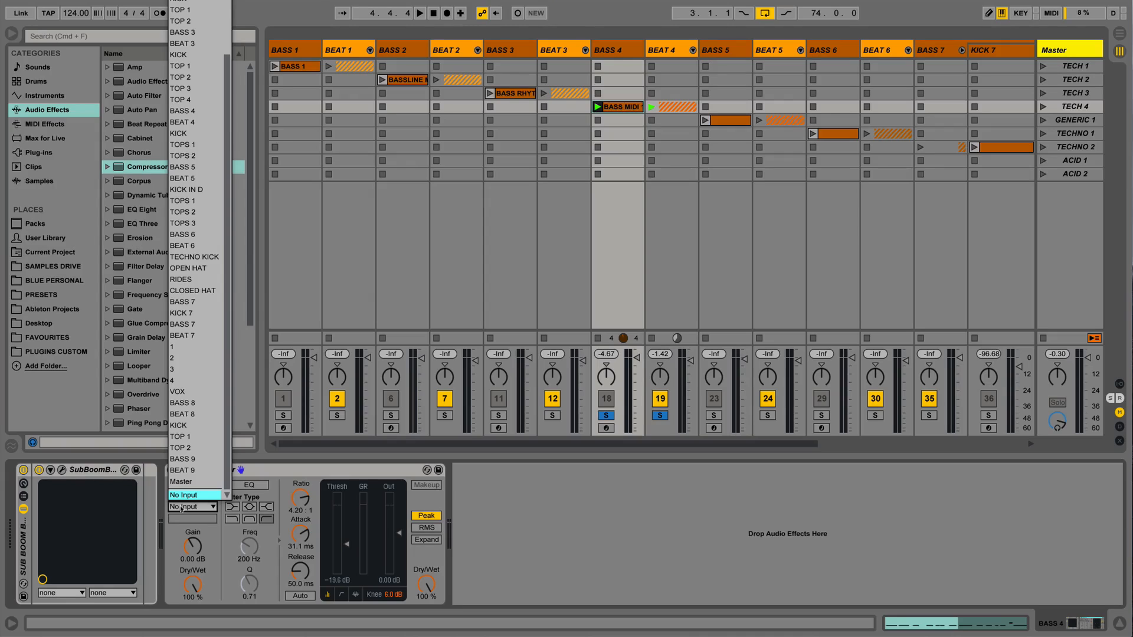
{"action": "scroll", "coordinate": [184, 58], "scroll_direction": "up", "scroll_amount": 1}
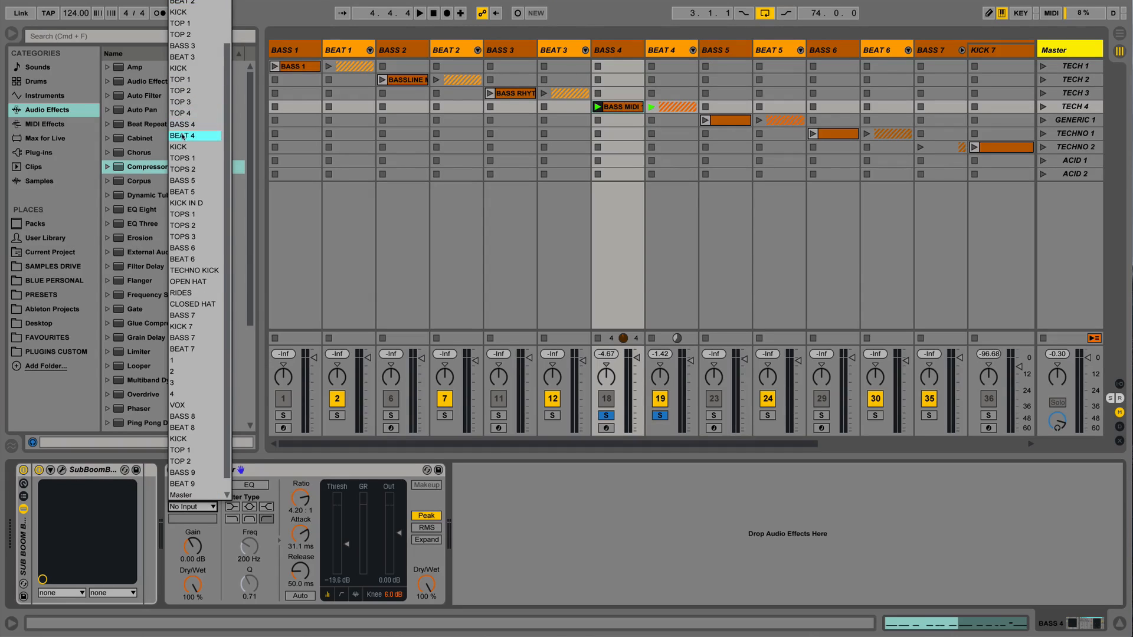
{"action": "left_click", "coordinate": [182, 136]}
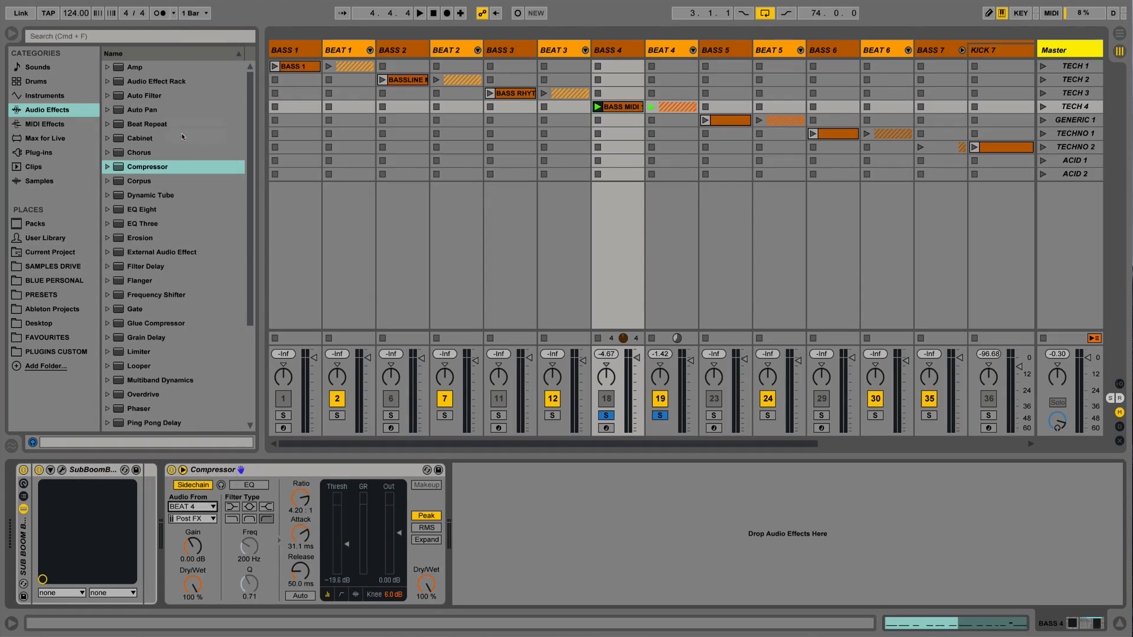
{"action": "left_click", "coordinate": [194, 519]}
{"action": "left_click", "coordinate": [195, 523]}
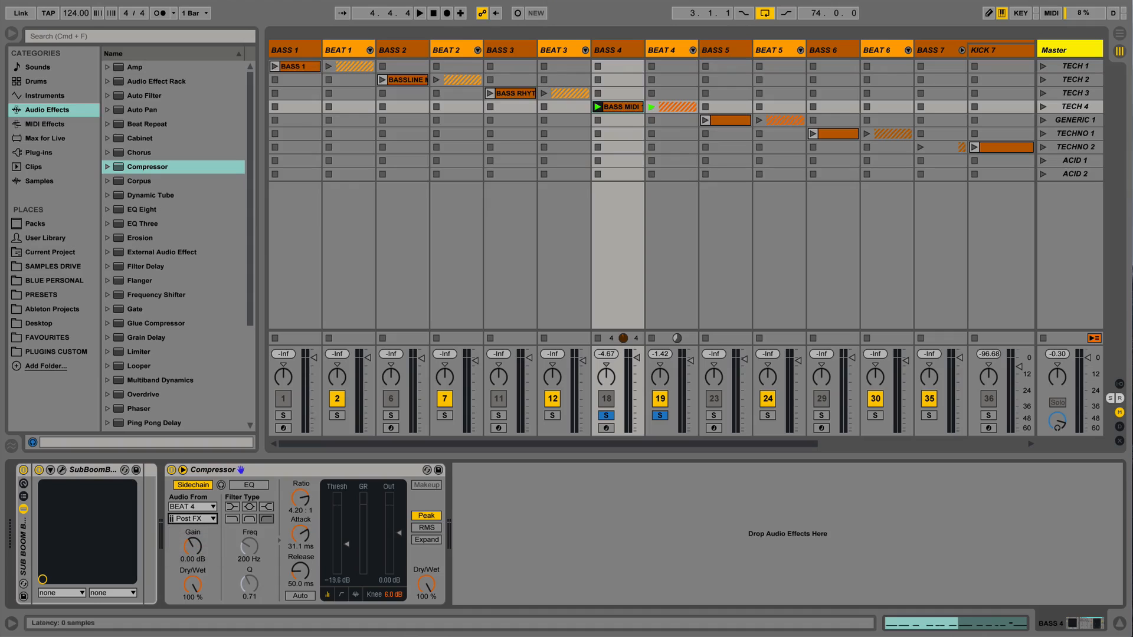
Unfold the BEAT 4 group and change the Compressor's sidechain source to the KICK track inside it
{"action": "left_click", "coordinate": [694, 50]}
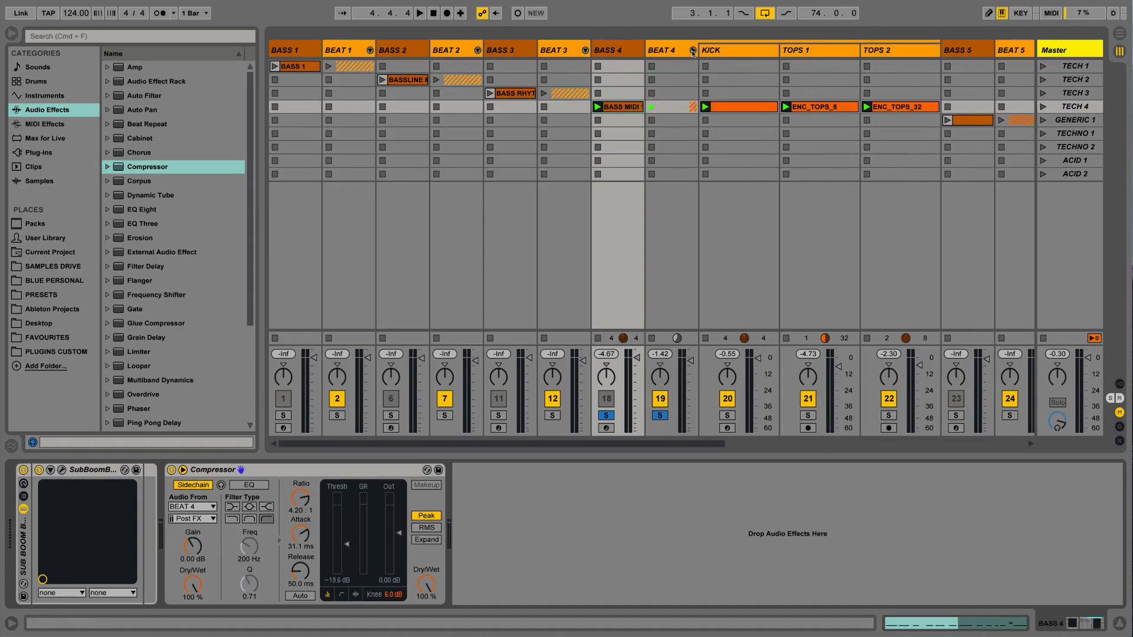
{"action": "left_click", "coordinate": [186, 508]}
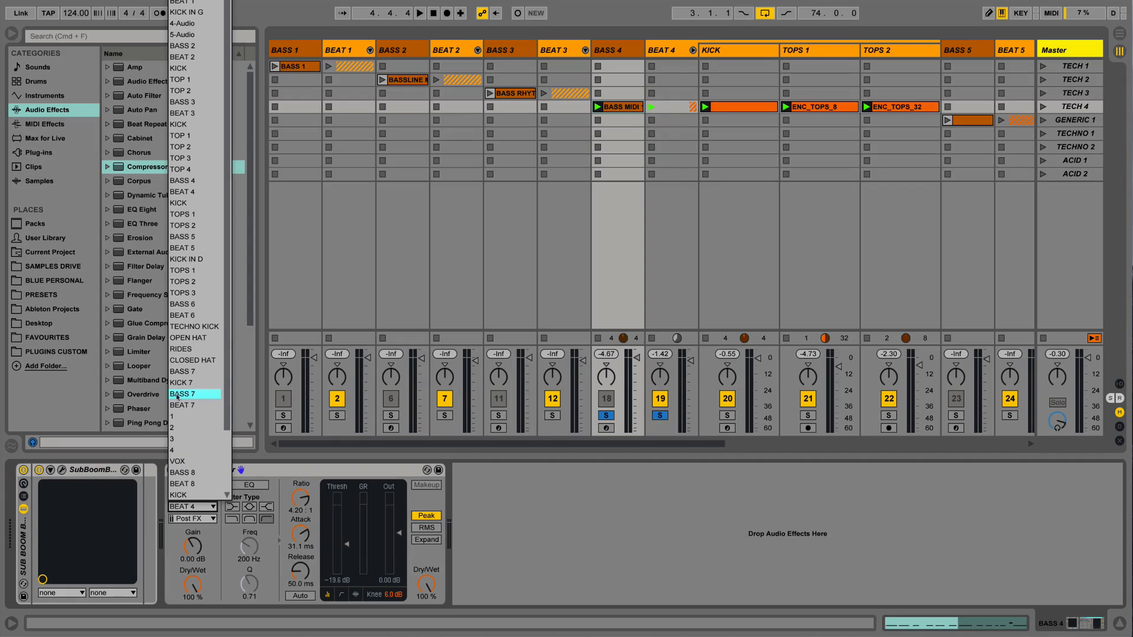
{"action": "scroll", "coordinate": [177, 396], "scroll_direction": "down", "scroll_amount": 3}
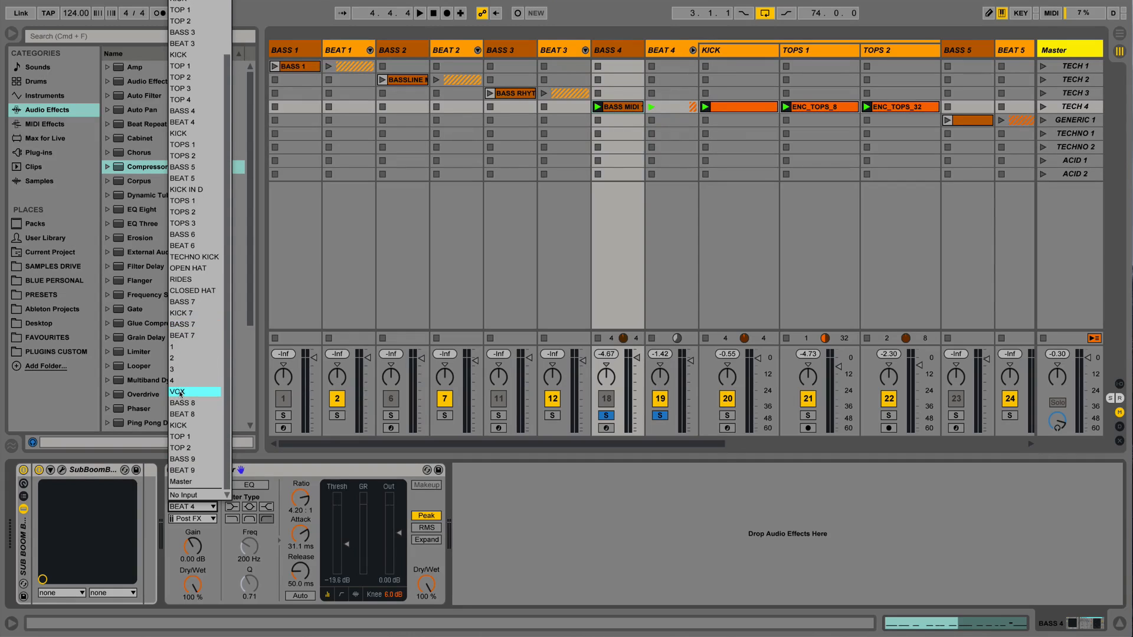
{"action": "scroll", "coordinate": [181, 394], "scroll_direction": "up", "scroll_amount": 3}
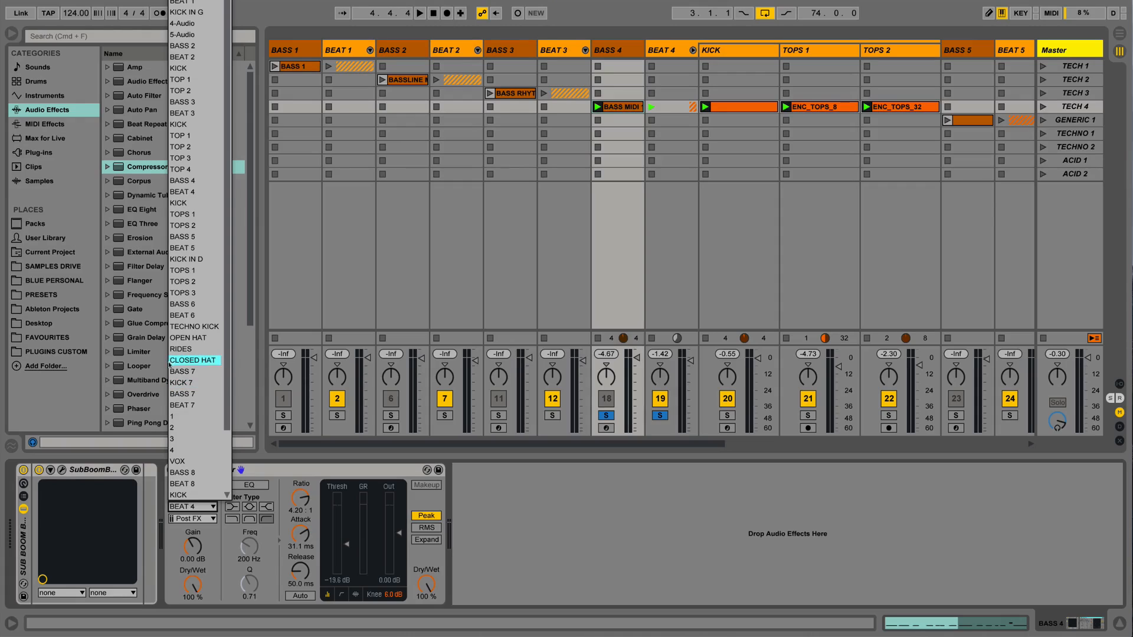
{"action": "left_click", "coordinate": [191, 204]}
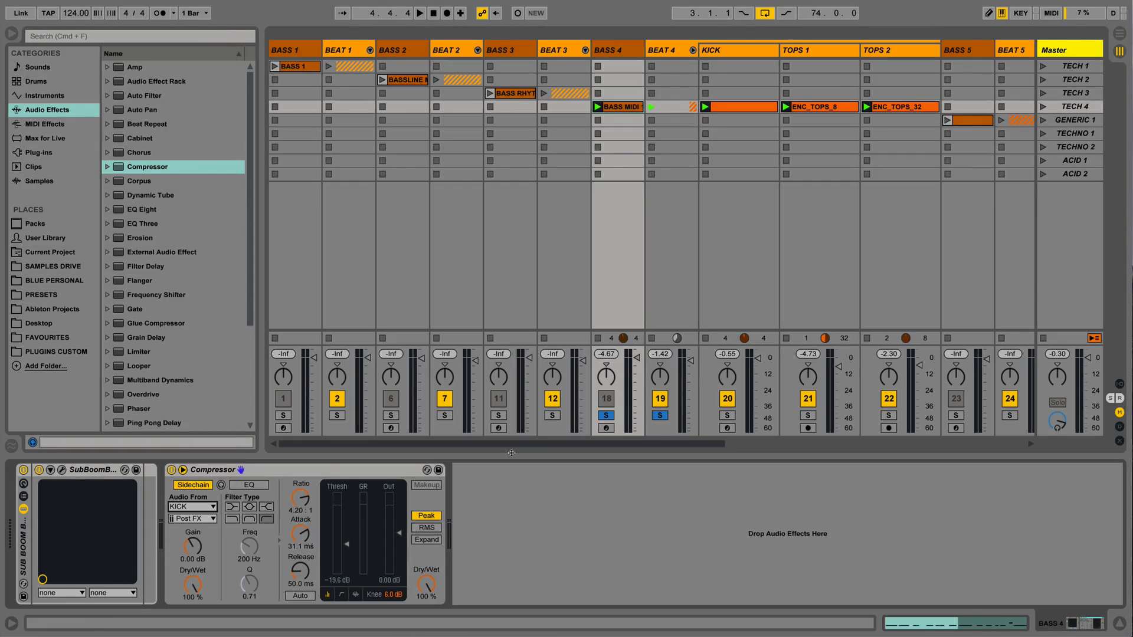
Play the scene and compare the bass with KICK deactivated and reactivated, and with its clip stopped and relaunched
{"action": "key", "text": "space"}
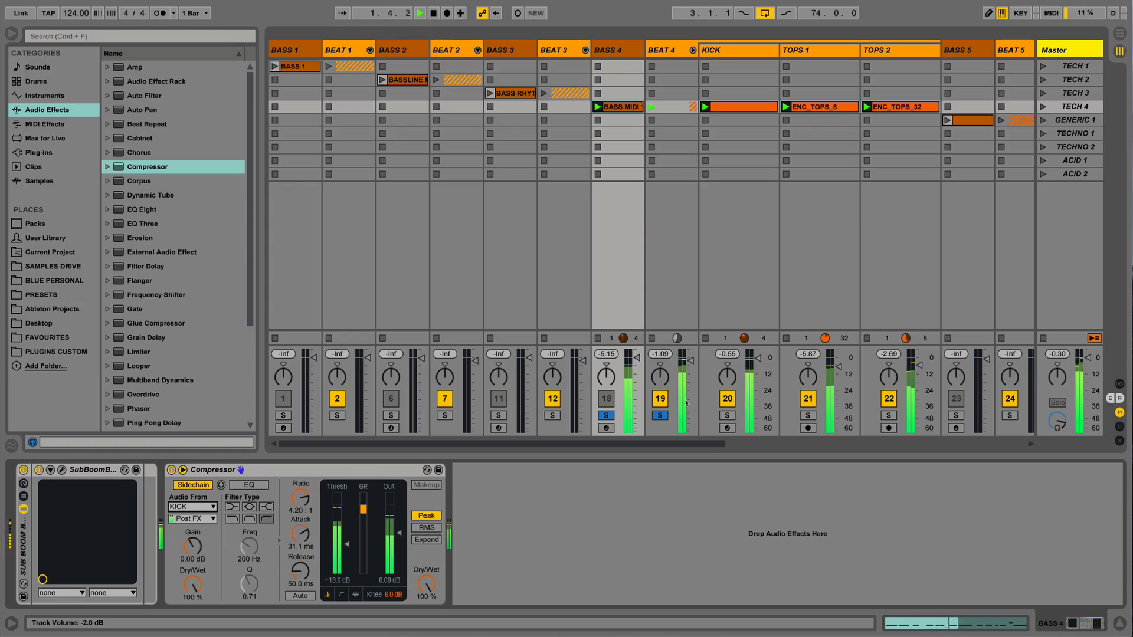
{"action": "left_click", "coordinate": [728, 399]}
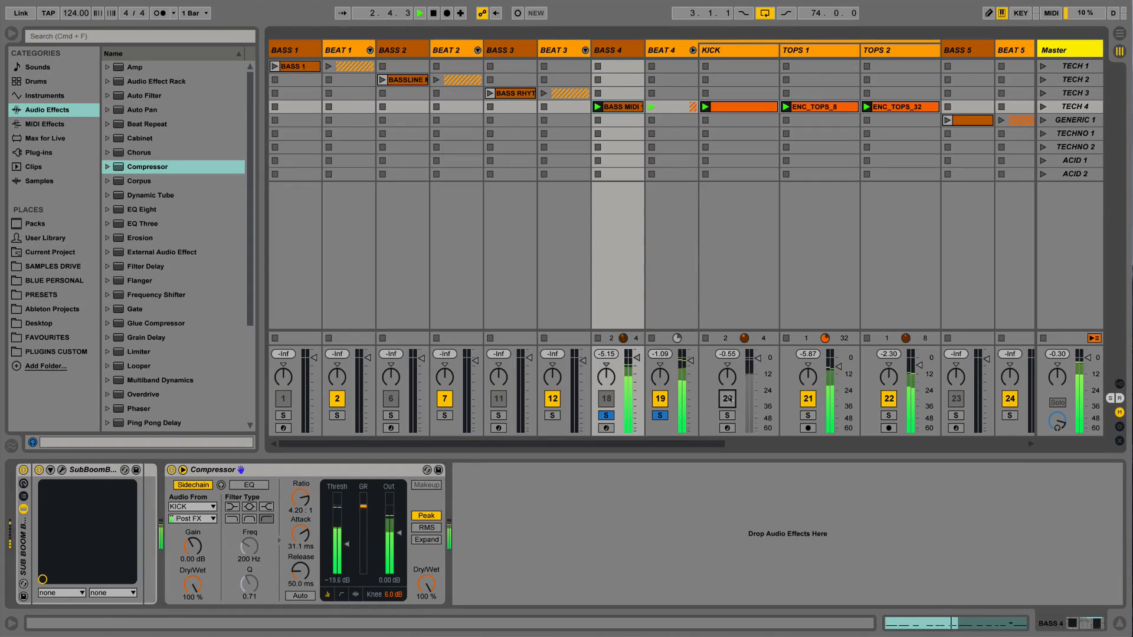
{"action": "left_click", "coordinate": [727, 398]}
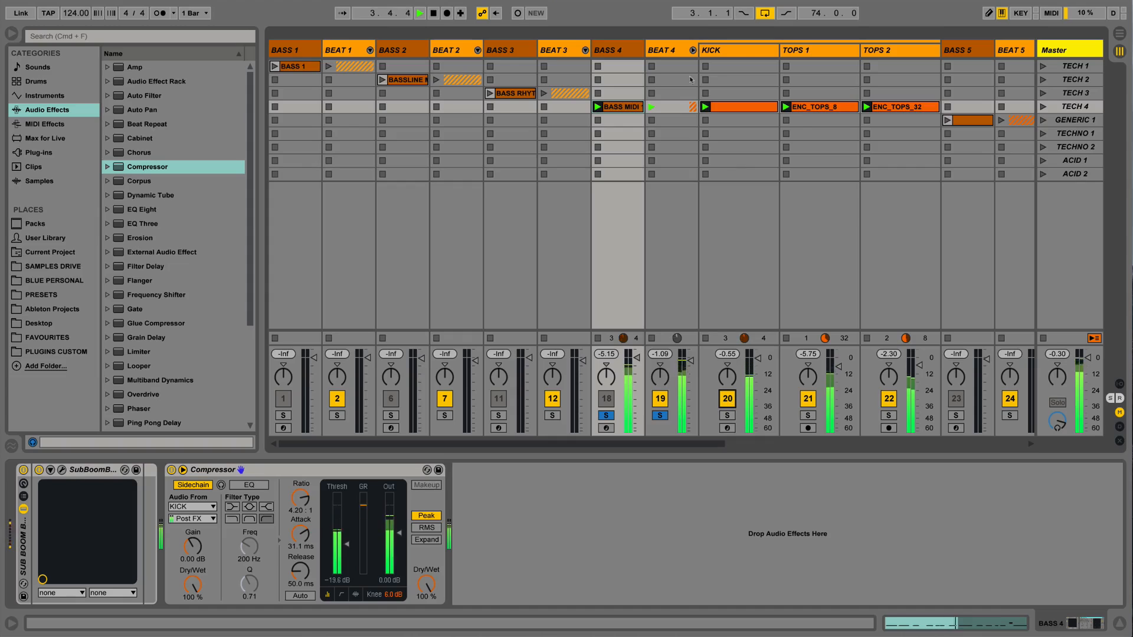
{"action": "left_click", "coordinate": [705, 121]}
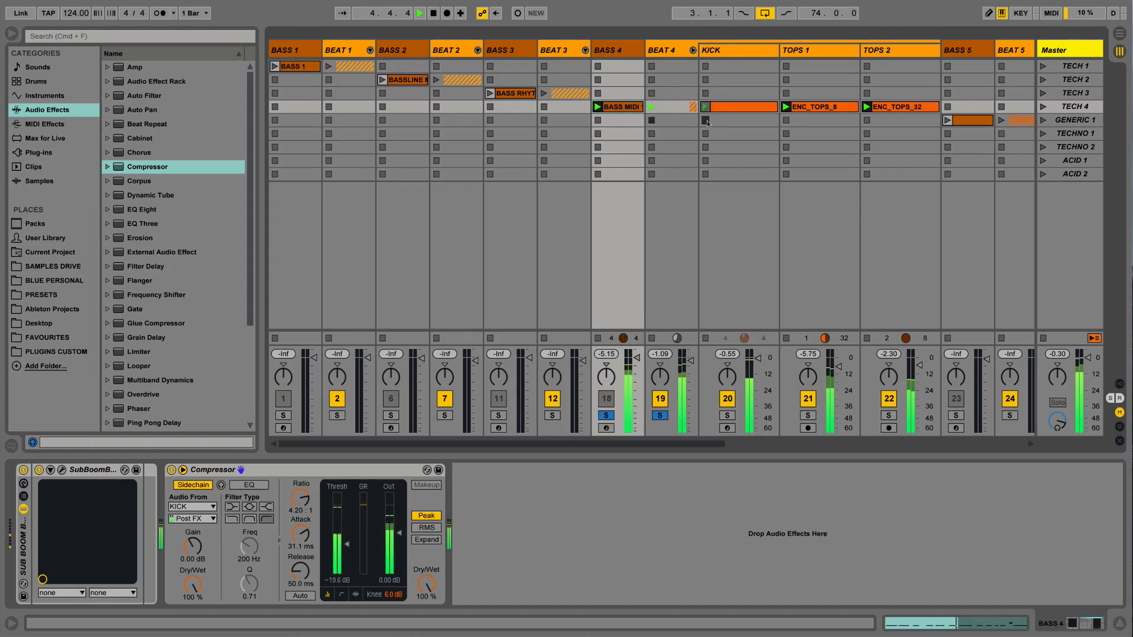
{"action": "left_click", "coordinate": [706, 108]}
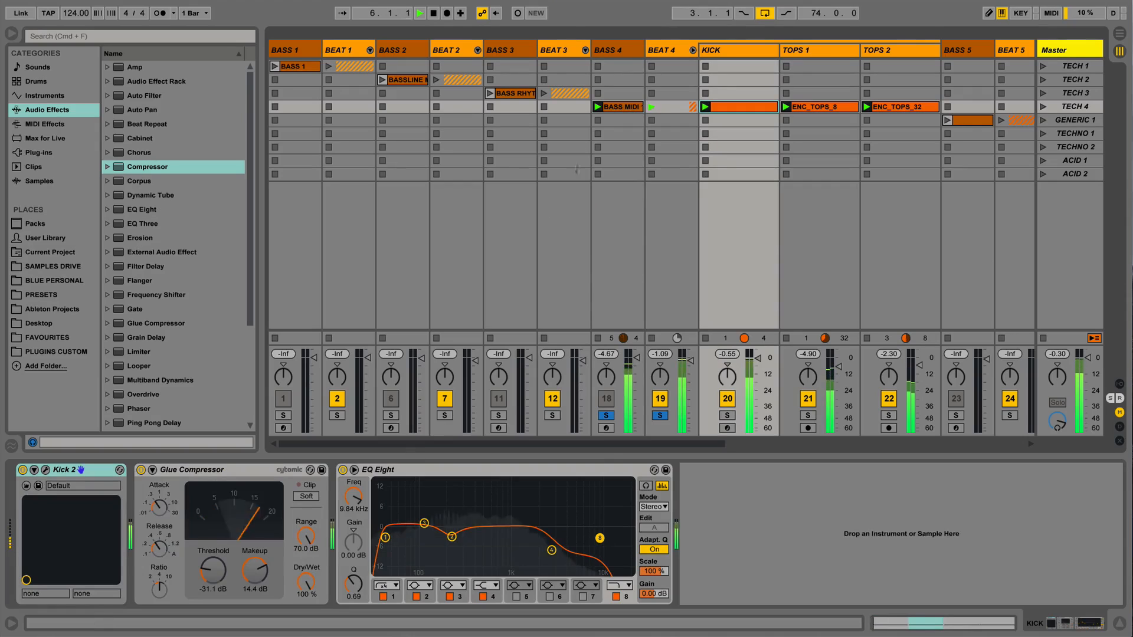
Set the BASS 4 Compressor's knee to 0.0 dB, and solo KICK instead of BEAT 4 for playback alongside the bass
{"action": "left_click", "coordinate": [609, 50]}
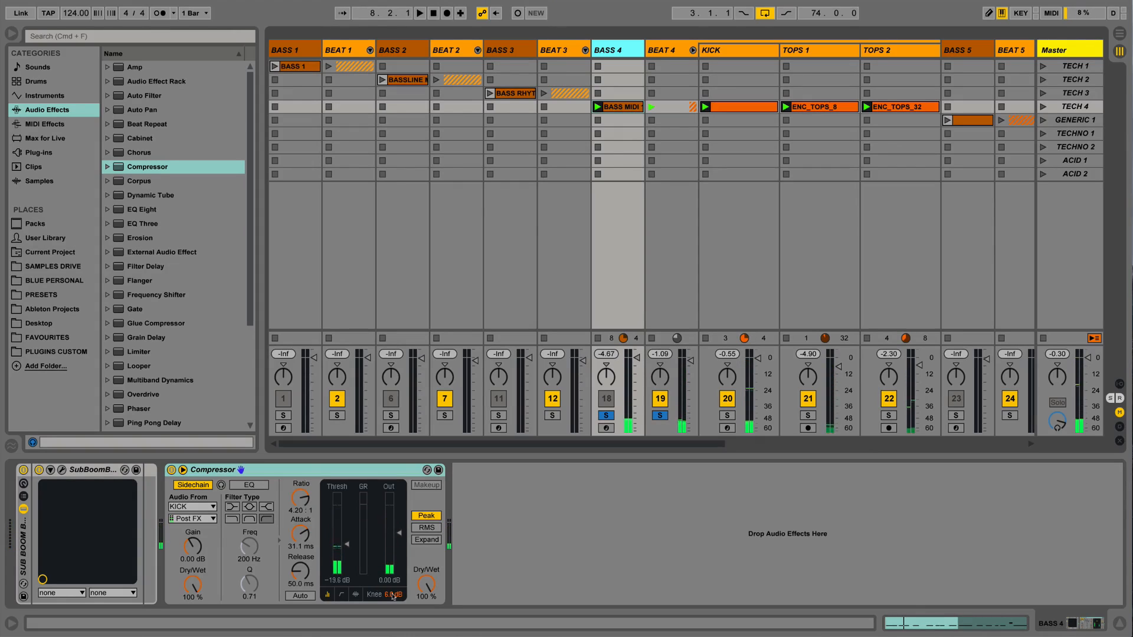
{"action": "left_click_drag", "start_coordinate": [393, 594], "coordinate": [393, 614]}
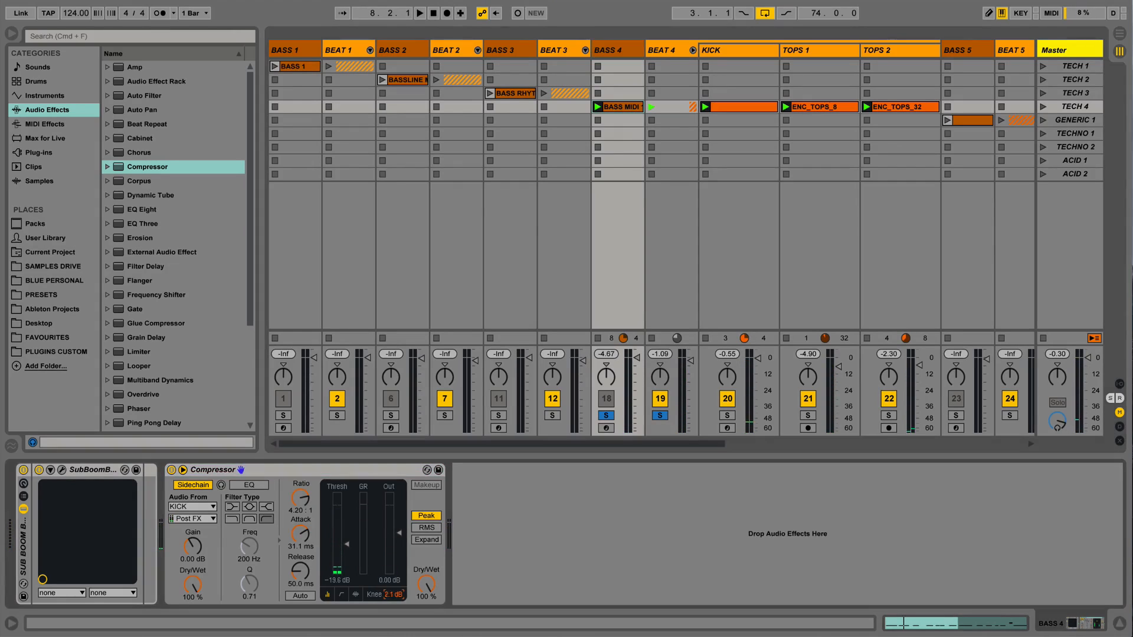
{"action": "left_click", "coordinate": [727, 416], "text": "super"}
{"action": "left_click", "coordinate": [660, 416], "text": "super"}
{"action": "key", "text": "space"}
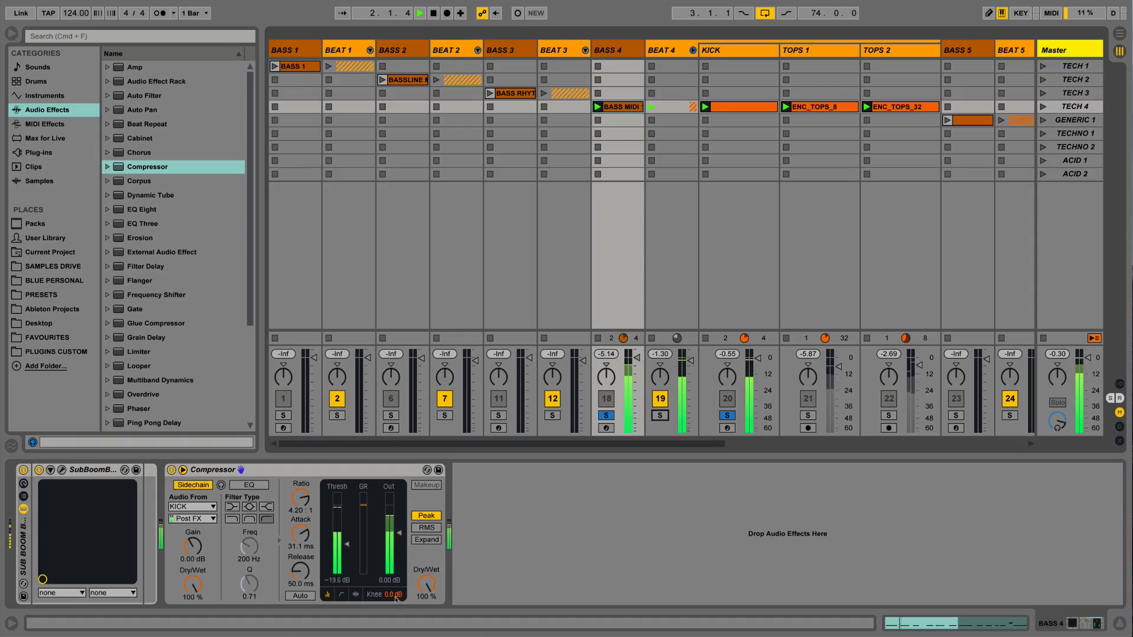
Show the Compressor's transfer curve and set the lookahead to 1 ms and the attack to 0.32 ms, ending with playback stopped
{"action": "left_click", "coordinate": [341, 594]}
{"action": "left_click", "coordinate": [438, 594]}
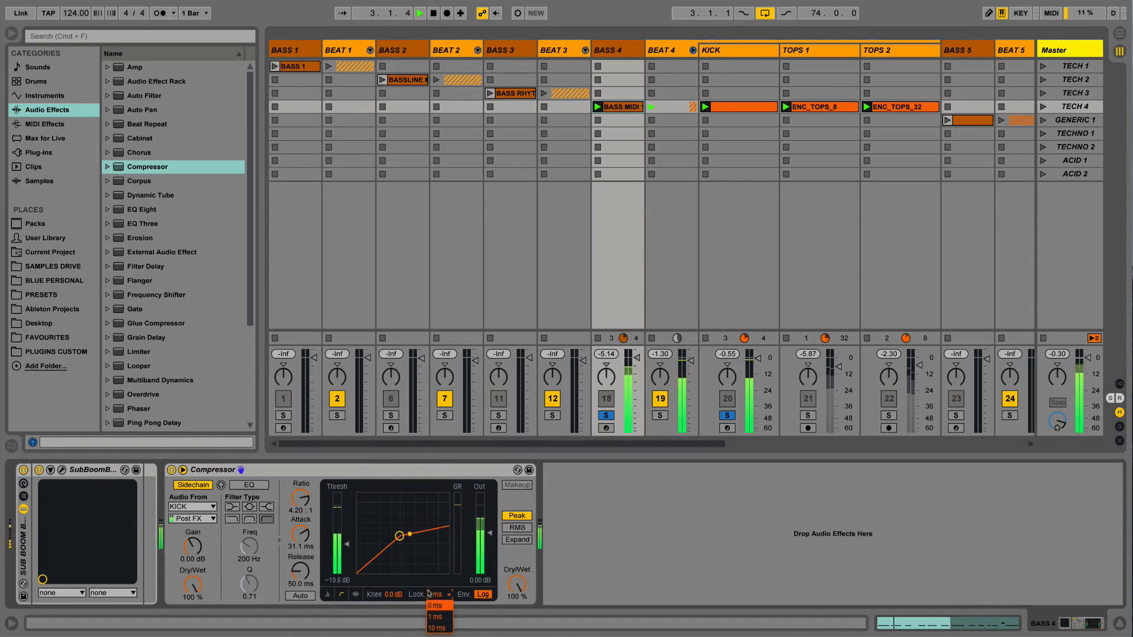
{"action": "left_click", "coordinate": [434, 616]}
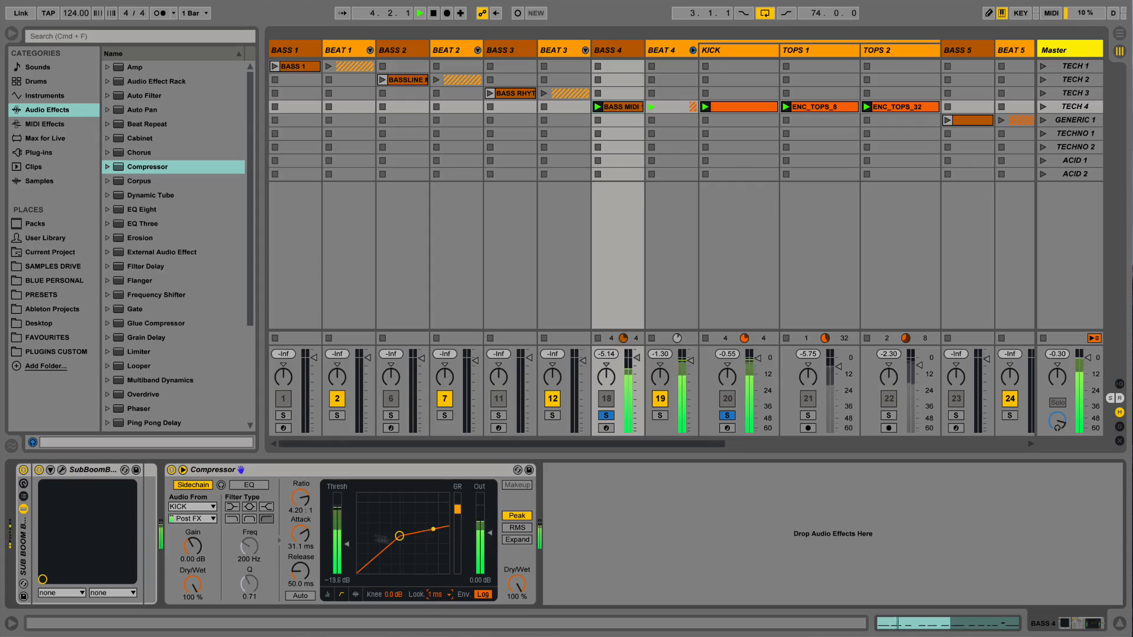
{"action": "left_click_drag", "start_coordinate": [301, 535], "coordinate": [301, 578]}
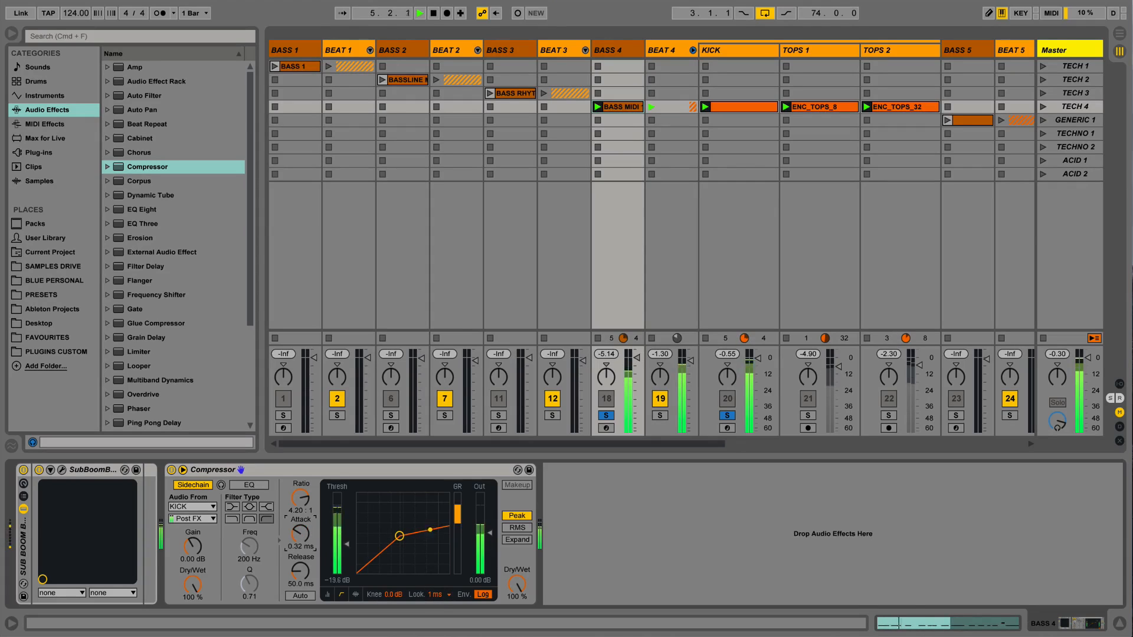
{"action": "left_click", "coordinate": [301, 499]}
{"action": "key", "text": "space"}
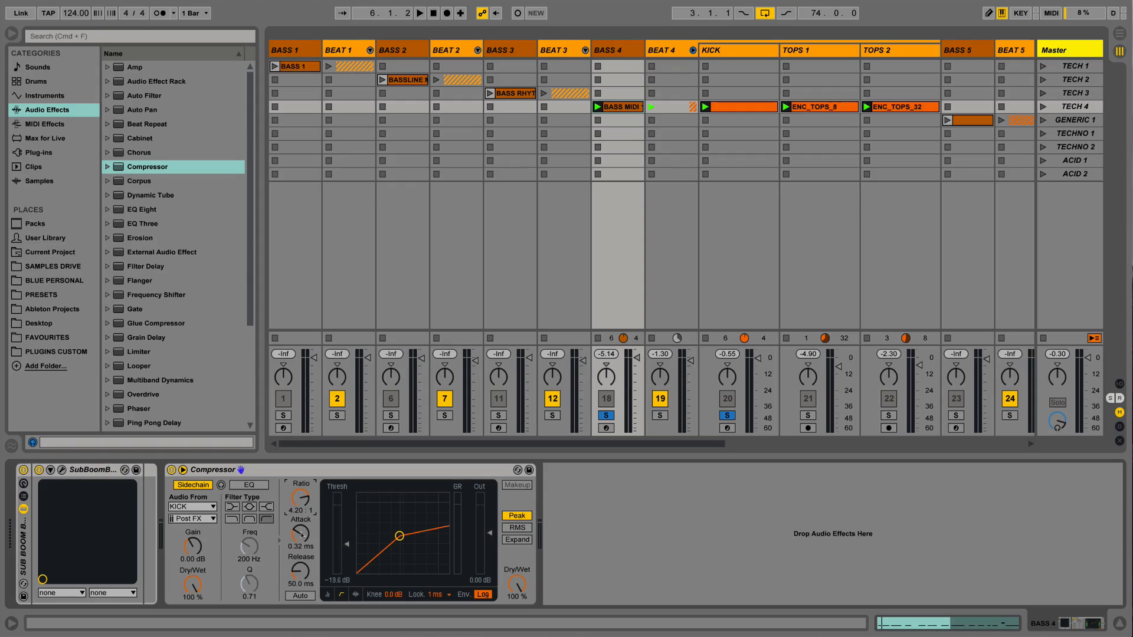
Keep Peak detection on the Compressor, set the ratio to 10.0:1 and the attack to 0.11 ms, and restart playback
{"action": "left_click", "coordinate": [510, 528]}
{"action": "left_click", "coordinate": [514, 518]}
{"action": "left_click_drag", "start_coordinate": [309, 492], "coordinate": [309, 472]}
{"action": "left_click", "coordinate": [298, 511]}
{"action": "key", "text": "Return"}
{"action": "key", "text": "space"}
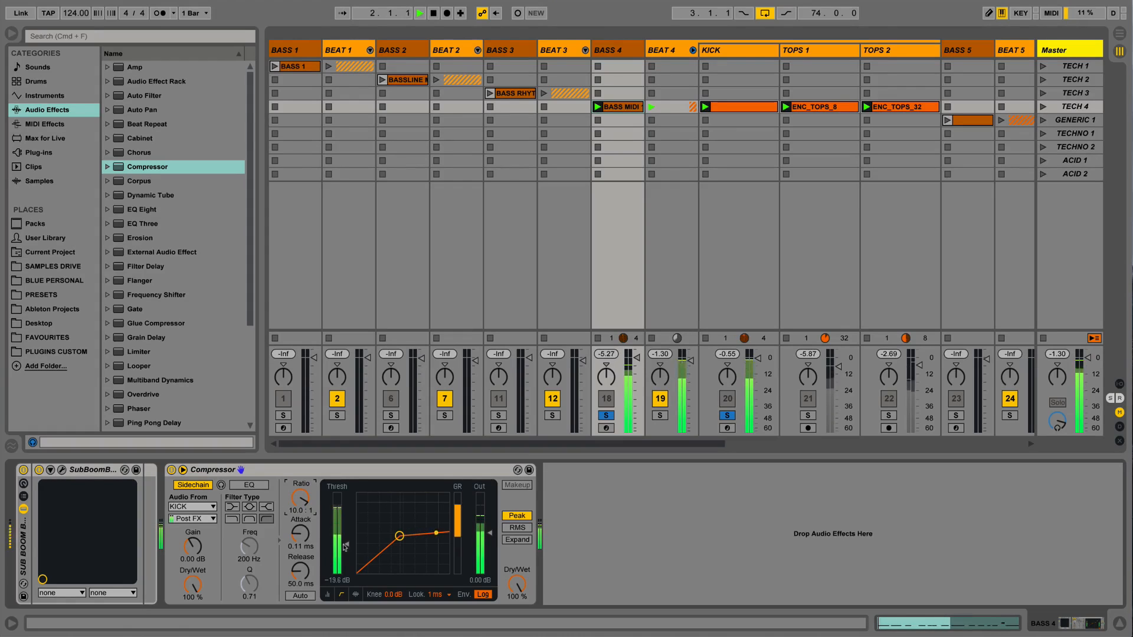
Set the Compressor's threshold to -22.6 dB while trying out different release times and the automatic release
{"action": "left_click_drag", "start_coordinate": [345, 544], "coordinate": [300, 556]}
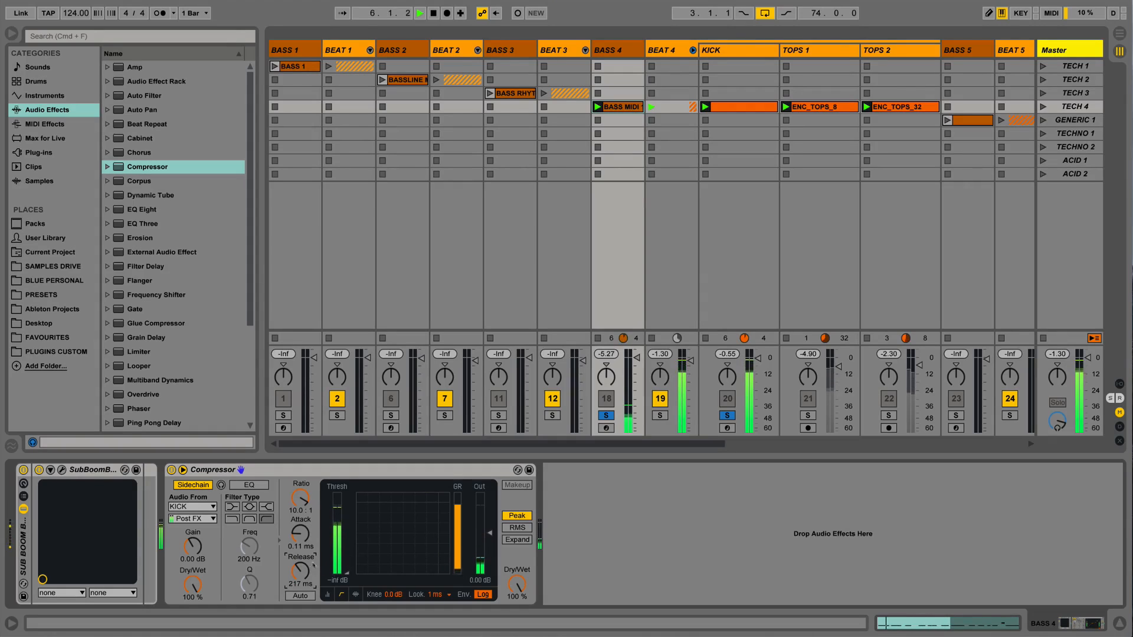
{"action": "mouse_move", "coordinate": [301, 571]}
{"action": "left_mouse_down"}
{"action": "mouse_move", "coordinate": [300, 593]}
{"action": "mouse_move", "coordinate": [343, 563]}
{"action": "mouse_move", "coordinate": [345, 546]}
{"action": "mouse_move", "coordinate": [300, 569]}
{"action": "left_mouse_up"}
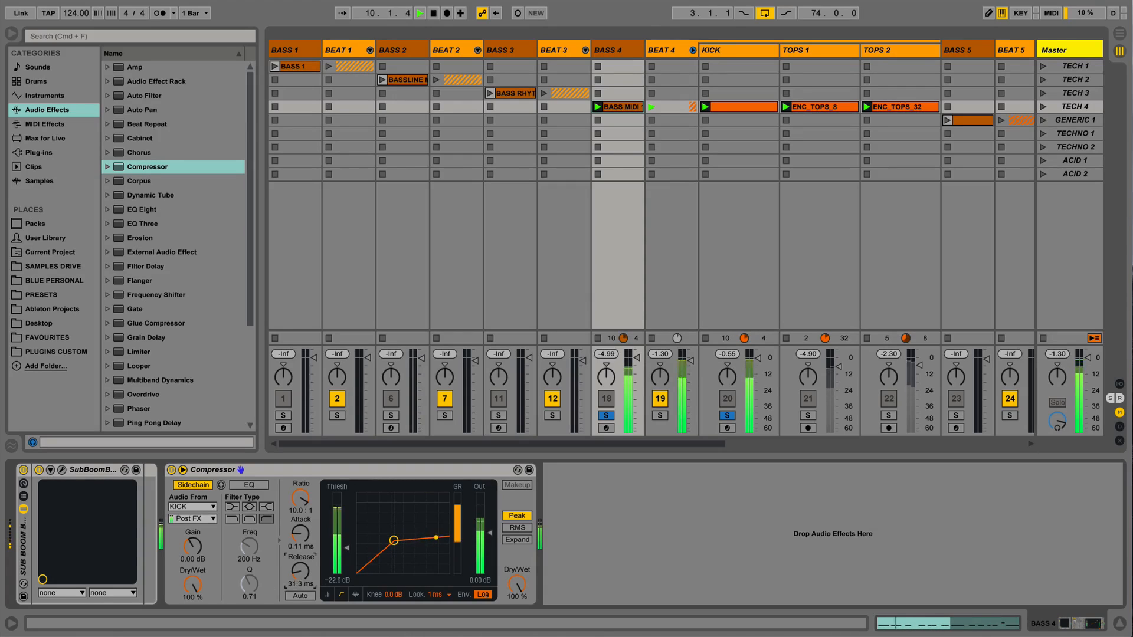
{"action": "left_click", "coordinate": [301, 595]}
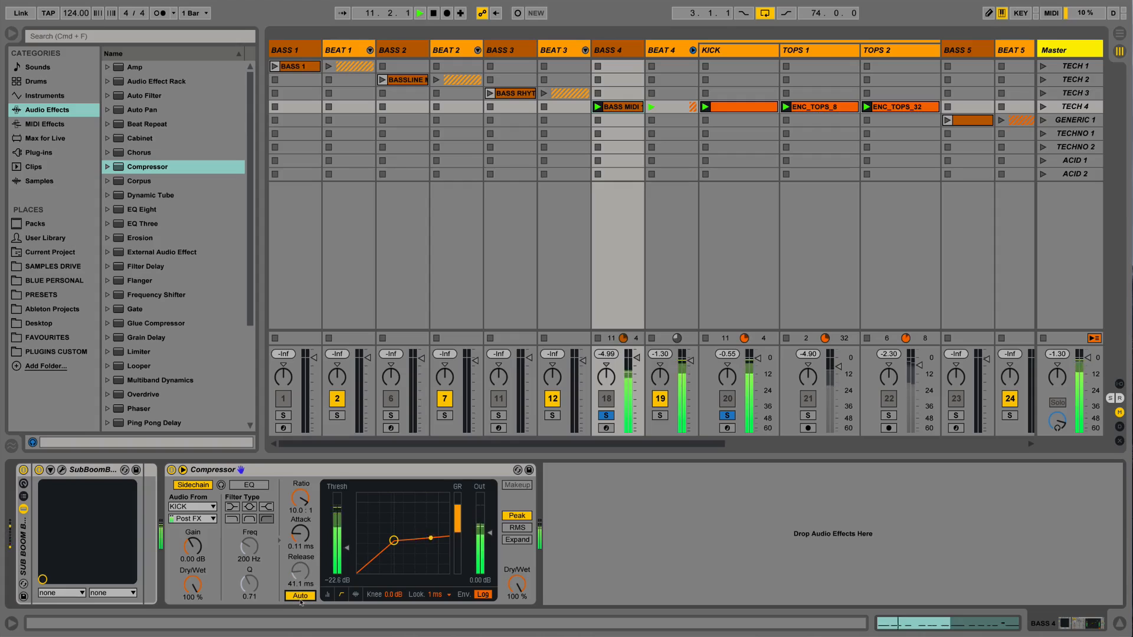
{"action": "left_click", "coordinate": [301, 596]}
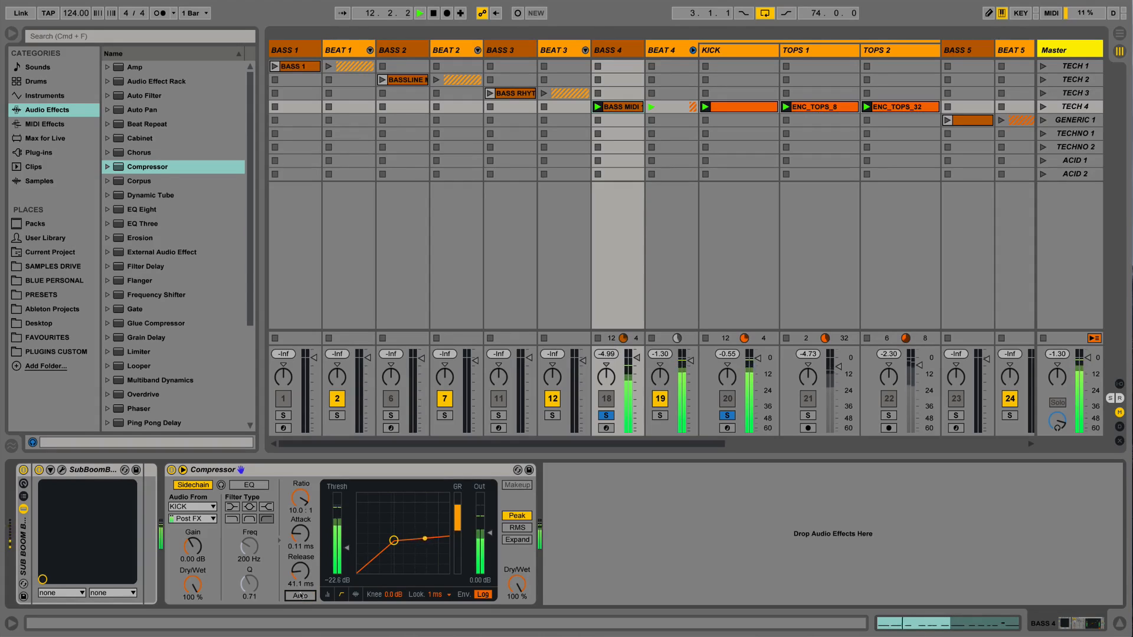
Set the Compressor's release to 50.0 ms and stop playback
{"action": "left_click", "coordinate": [296, 581]}
{"action": "type", "text": "50"}
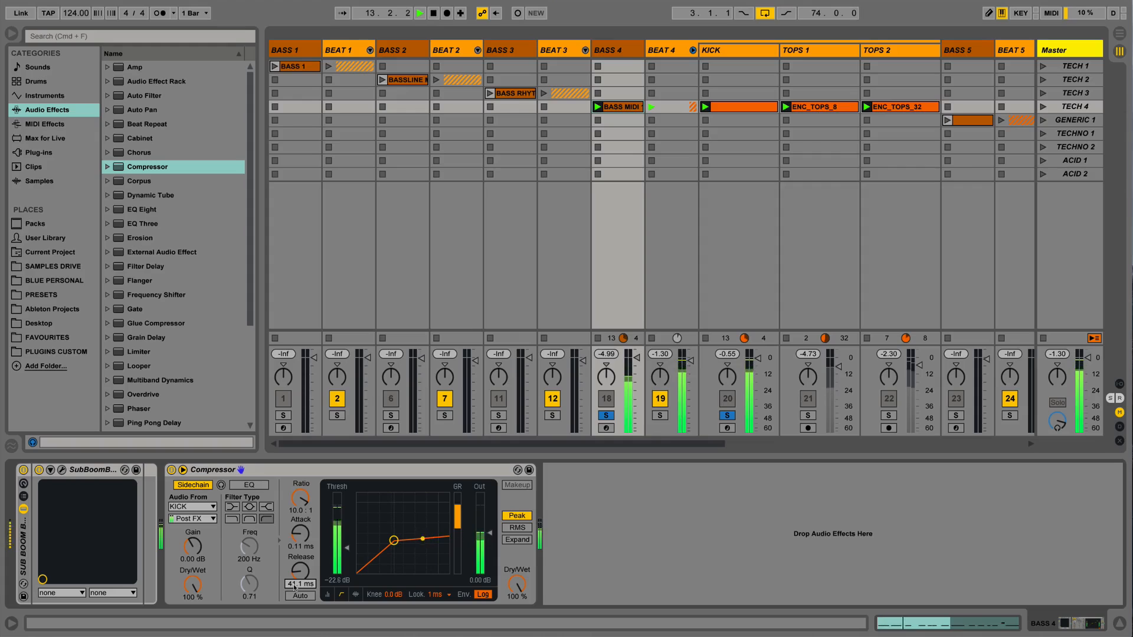
{"action": "key", "text": "Return"}
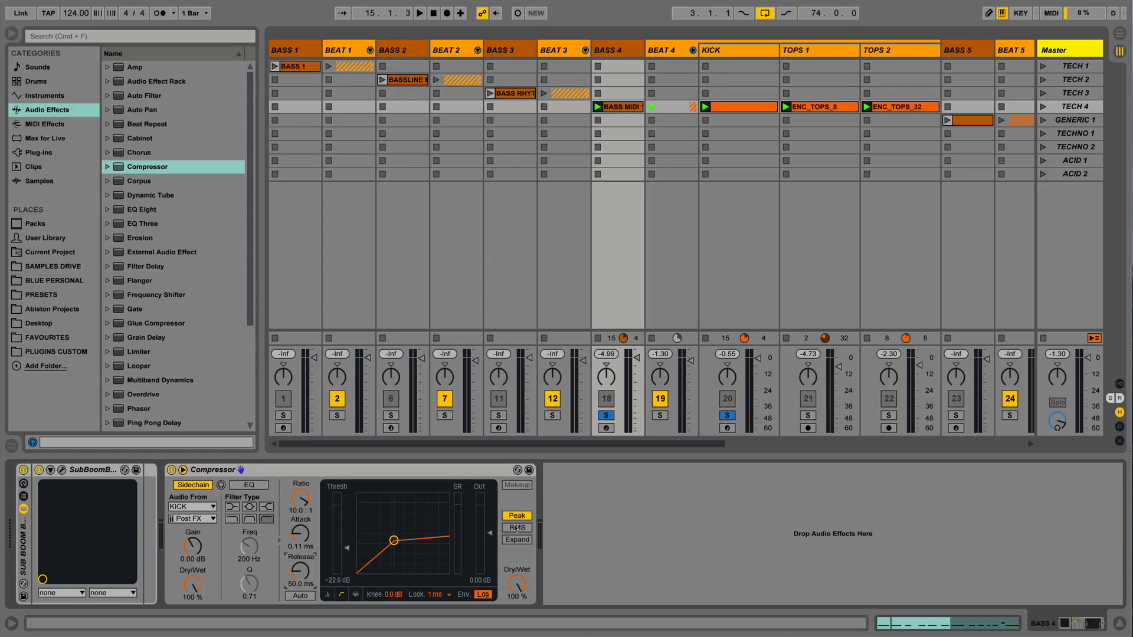
Try an EQ Eight after the Compressor on BASS 4, play to view the ducked bass spectrum, and delete the EQ
{"action": "left_click_drag", "start_coordinate": [135, 210], "coordinate": [560, 483]}
{"action": "key", "text": "space"}
{"action": "left_click", "coordinate": [574, 470]}
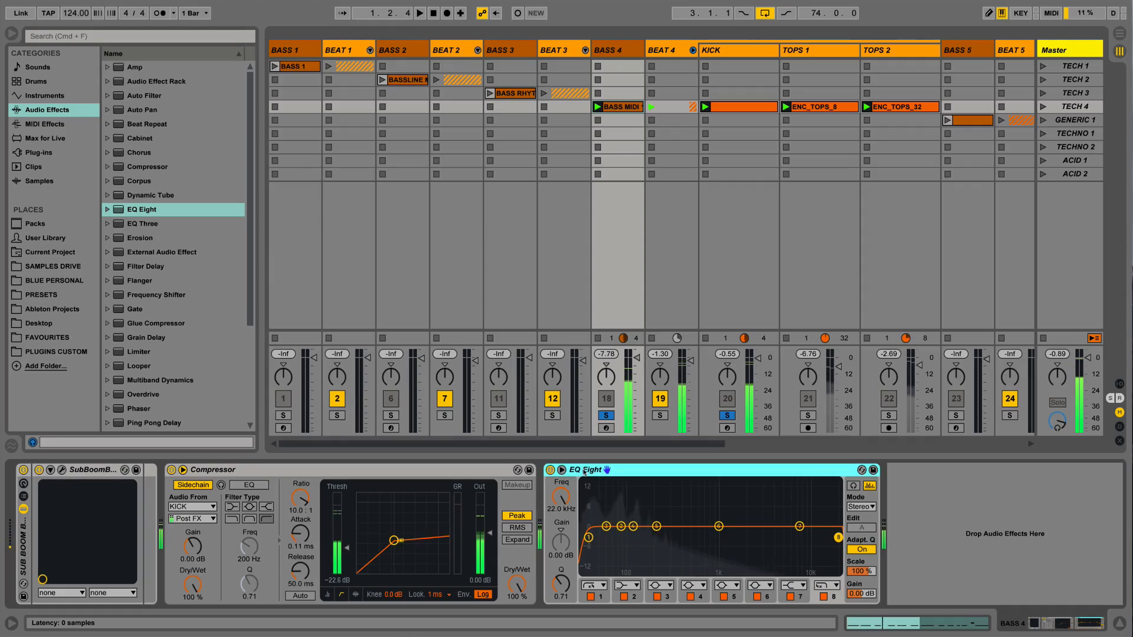
{"action": "key", "text": "Delete"}
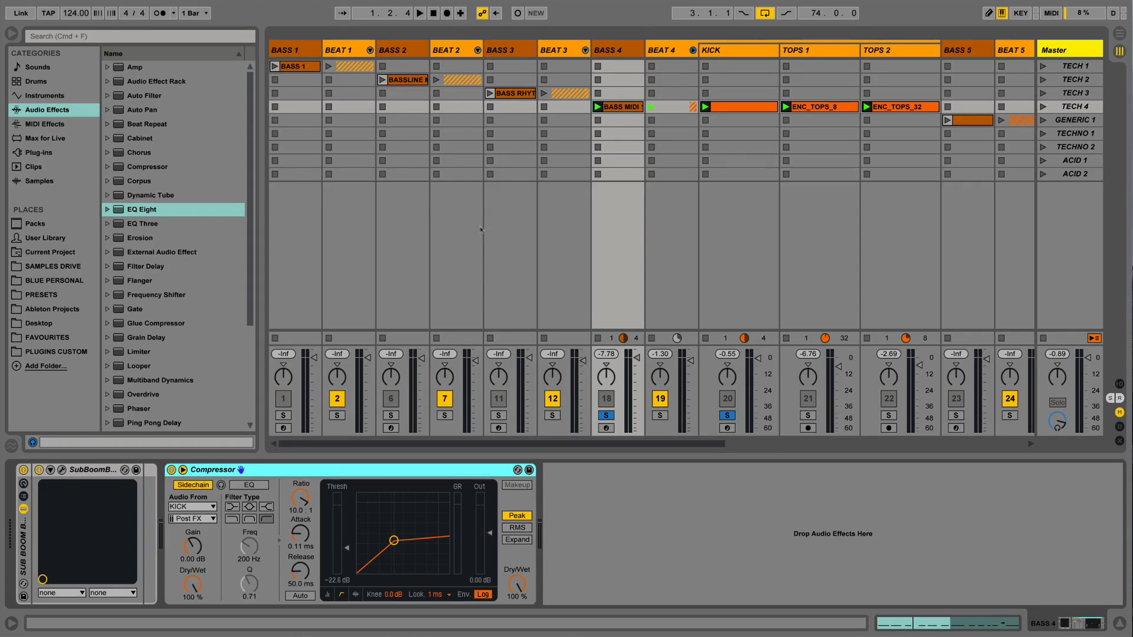
Insert a new MIDI track directly after BASS 3 and colour it white
{"action": "right_click", "coordinate": [504, 272]}
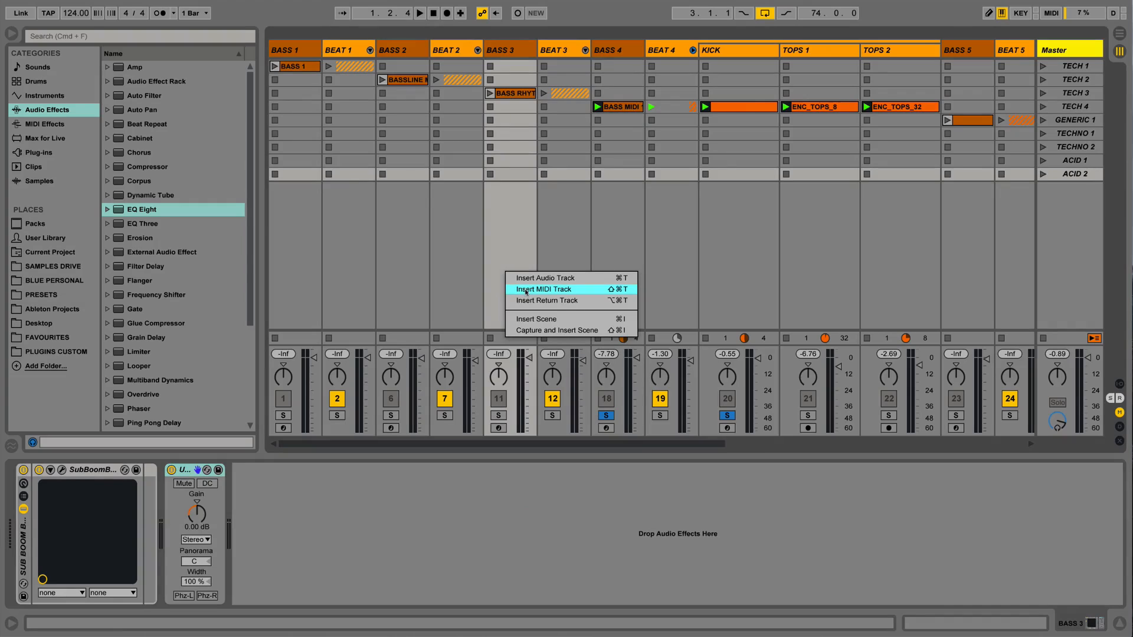
{"action": "left_click", "coordinate": [525, 290]}
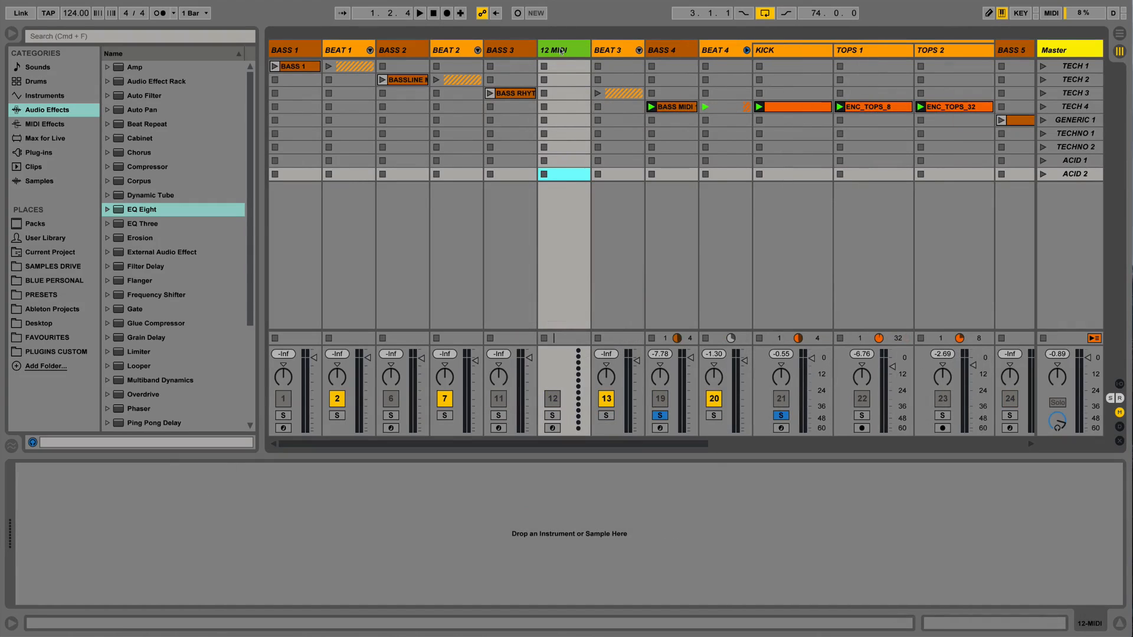
{"action": "right_click", "coordinate": [561, 51]}
{"action": "left_click", "coordinate": [696, 276]}
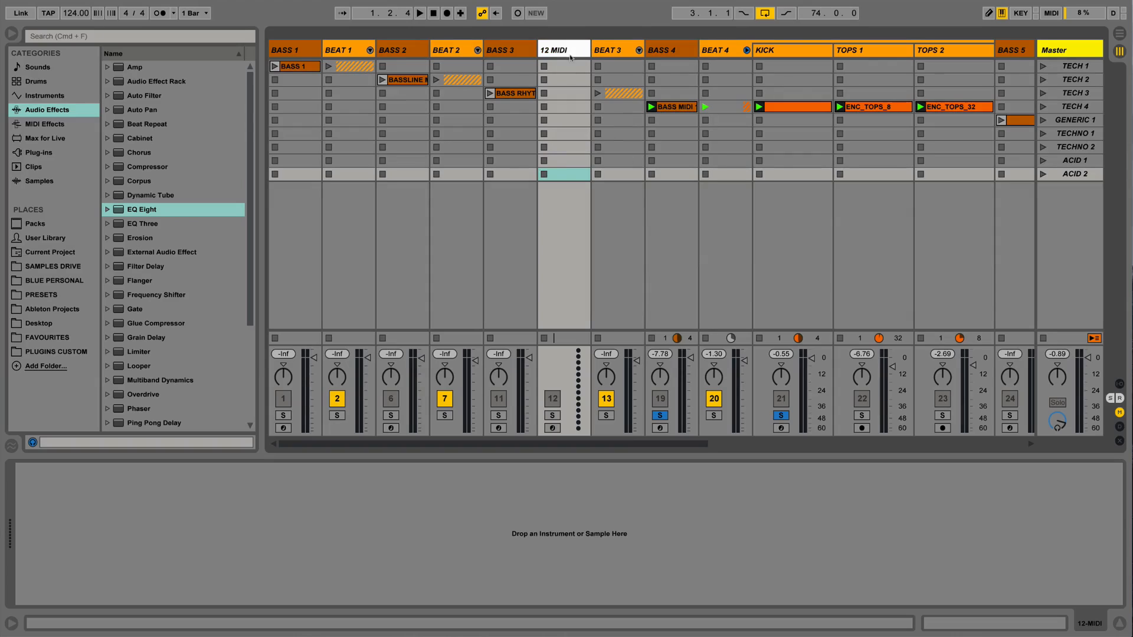
Rename the new MIDI track SIDECHAIN TRIGGER
{"action": "key", "text": "super+r"}
{"action": "type", "text": "SIDECHAIN TRIGGER"}
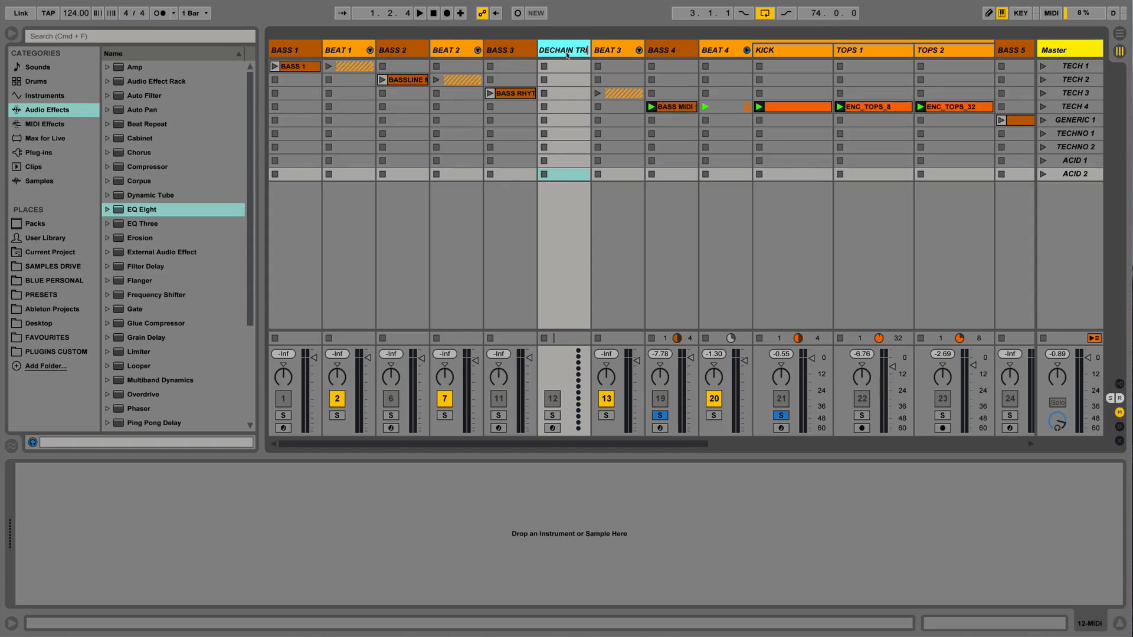
{"action": "key", "text": "Return"}
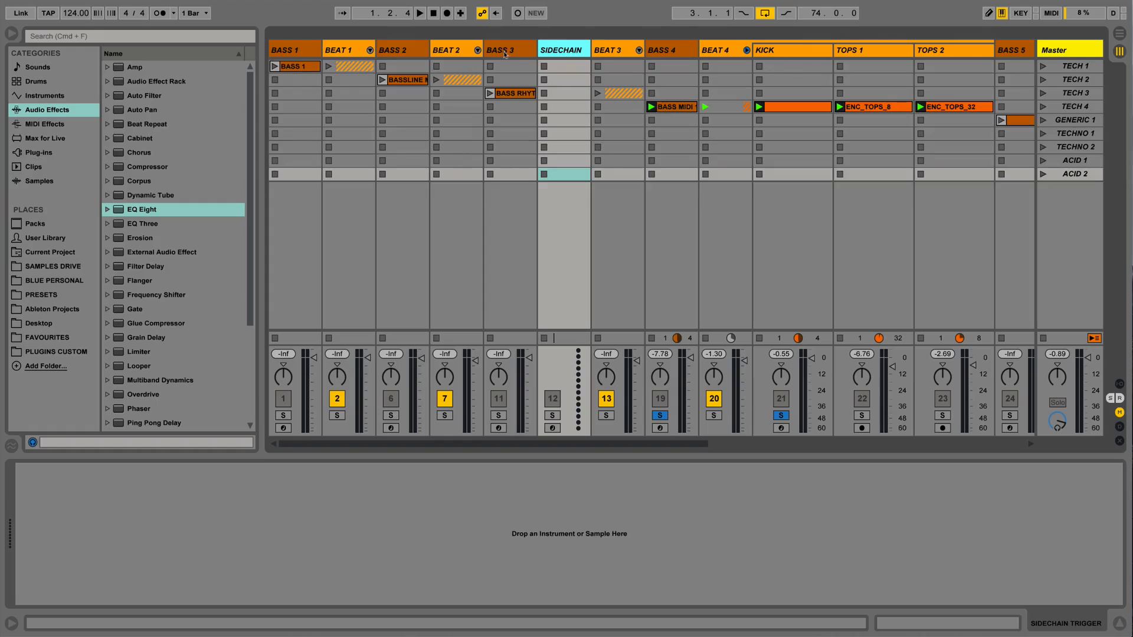
Load Simpler onto SIDECHAIN TRIGGER and, with the track moved ahead of BASS 1, create an empty clip in its TECH 1 slot
{"action": "left_click", "coordinate": [39, 95]}
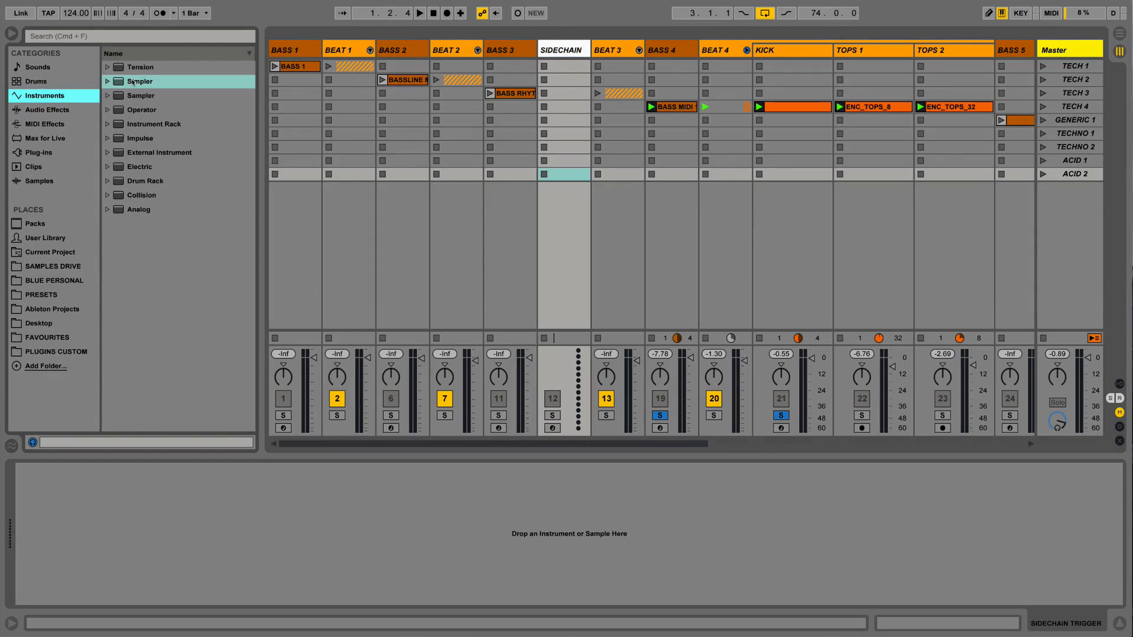
{"action": "left_click", "coordinate": [133, 83]}
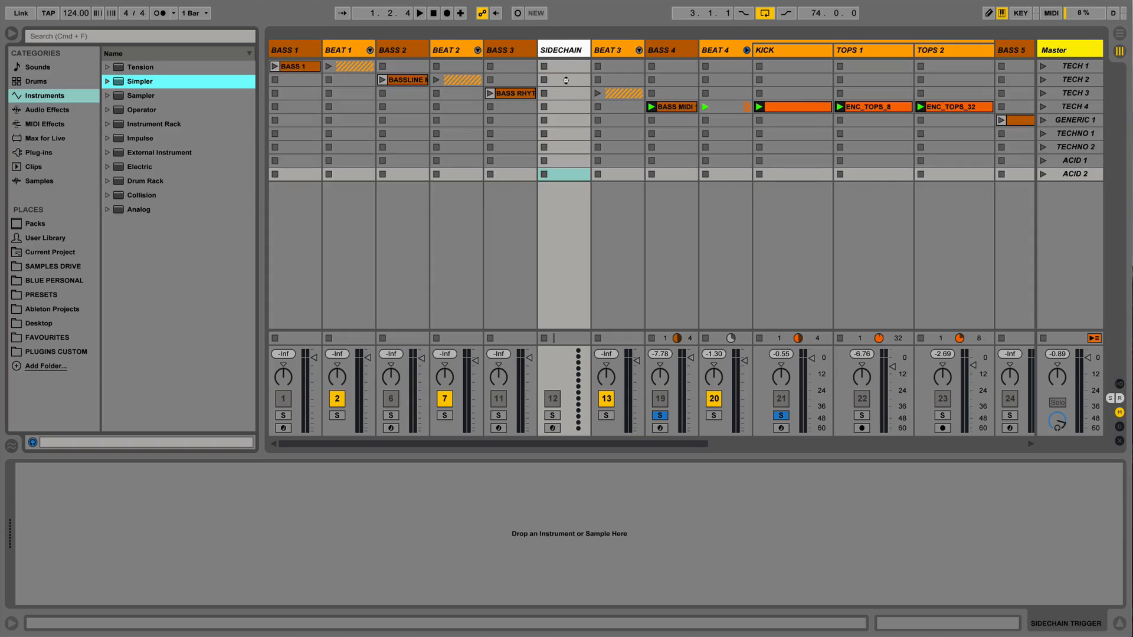
{"action": "left_click_drag", "start_coordinate": [566, 80], "coordinate": [566, 82]}
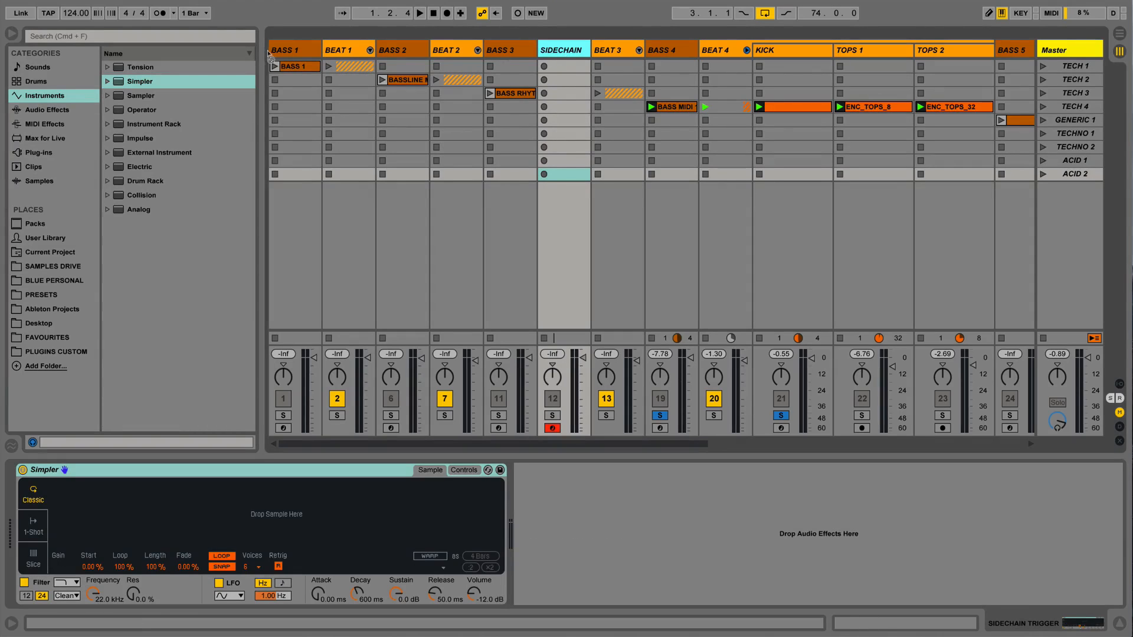
{"action": "double_click", "coordinate": [293, 66]}
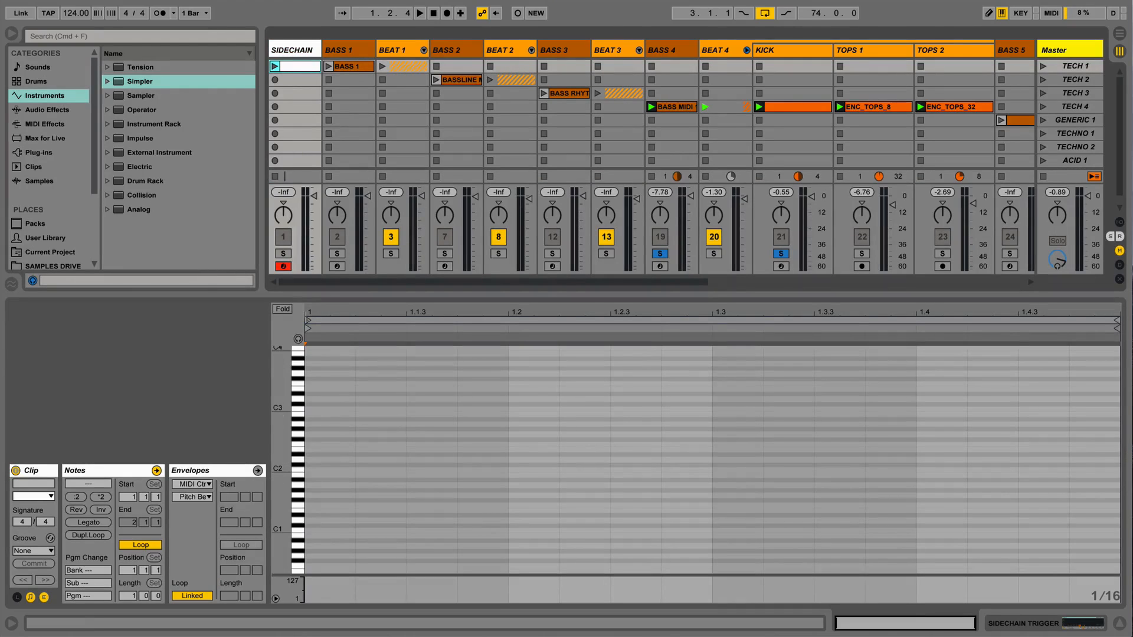
{"action": "key", "text": "Tab"}
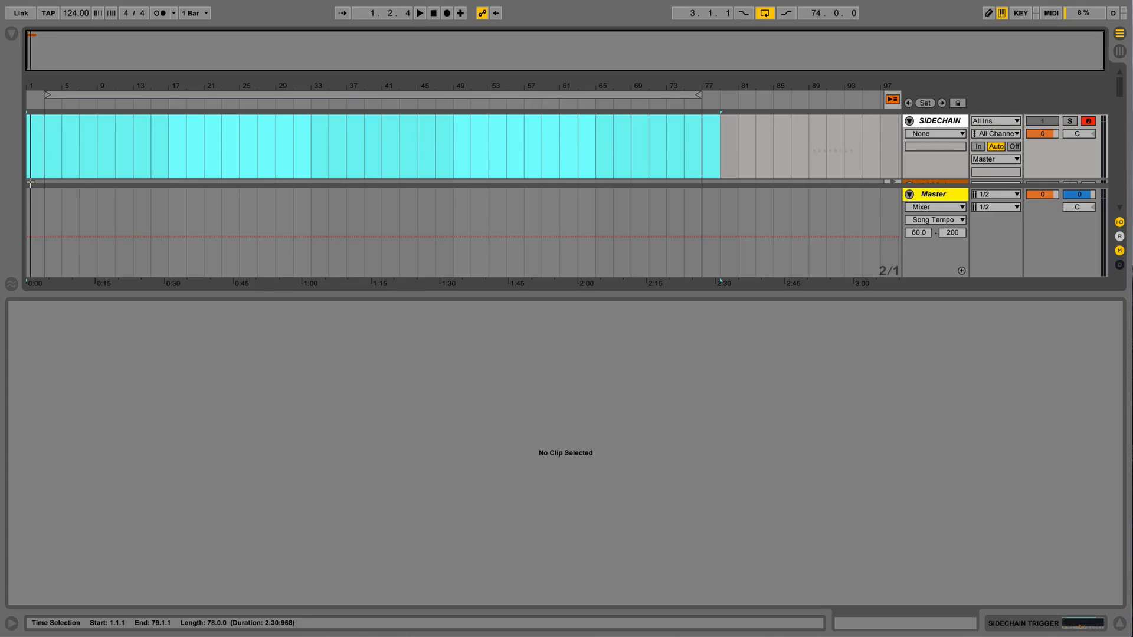
{"action": "key", "text": "Tab"}
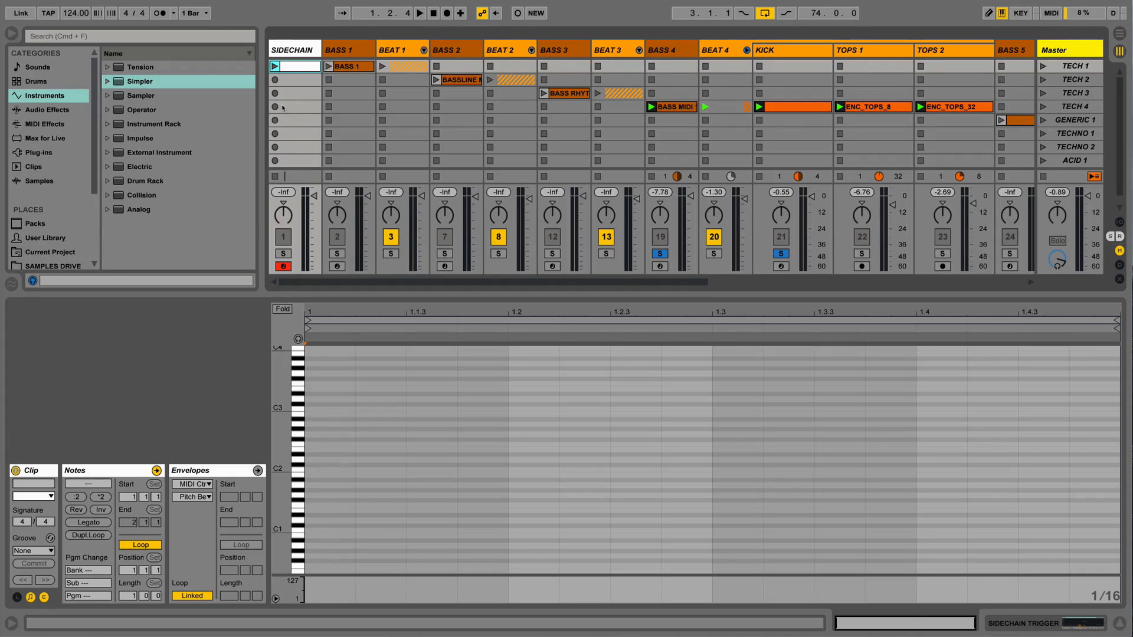
{"action": "left_click", "coordinate": [1119, 221]}
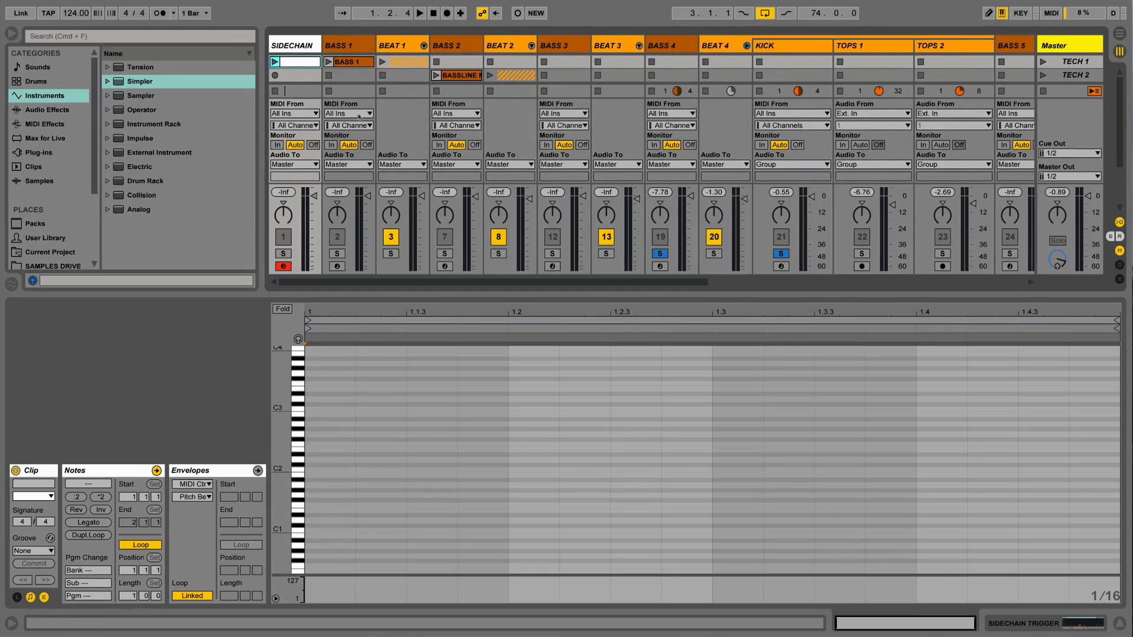
{"action": "key", "text": "super+alt+i"}
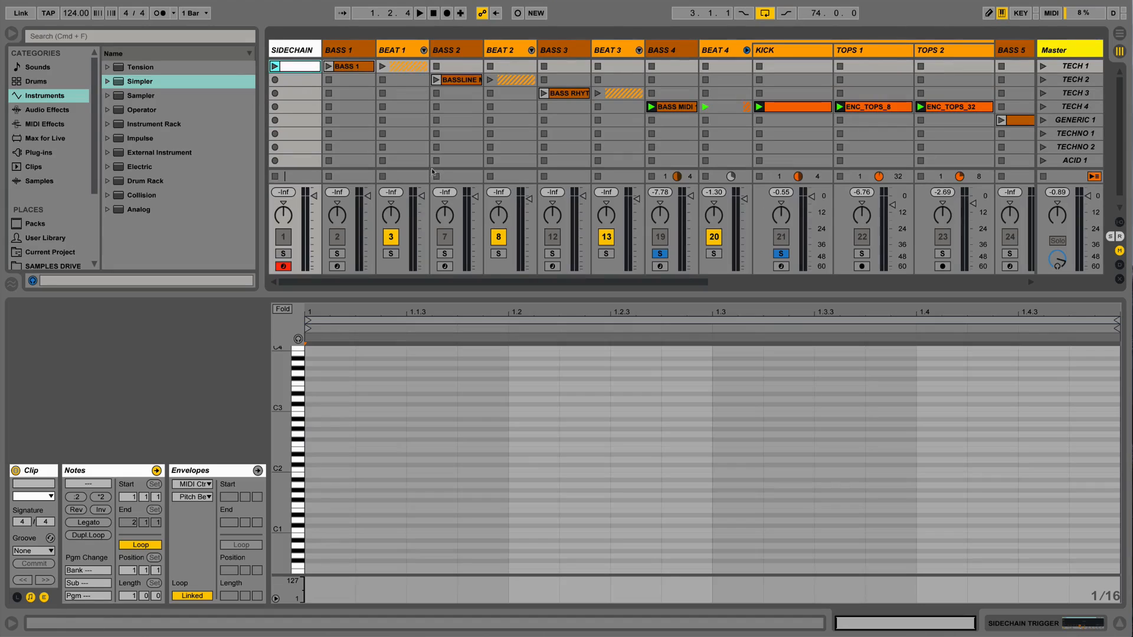
Load CLOSED HAT 1-1.wav into the Simpler on SIDECHAIN TRIGGER and set its decay to 55.5 ms and sustain to -inf dB
{"action": "left_click", "coordinate": [283, 47]}
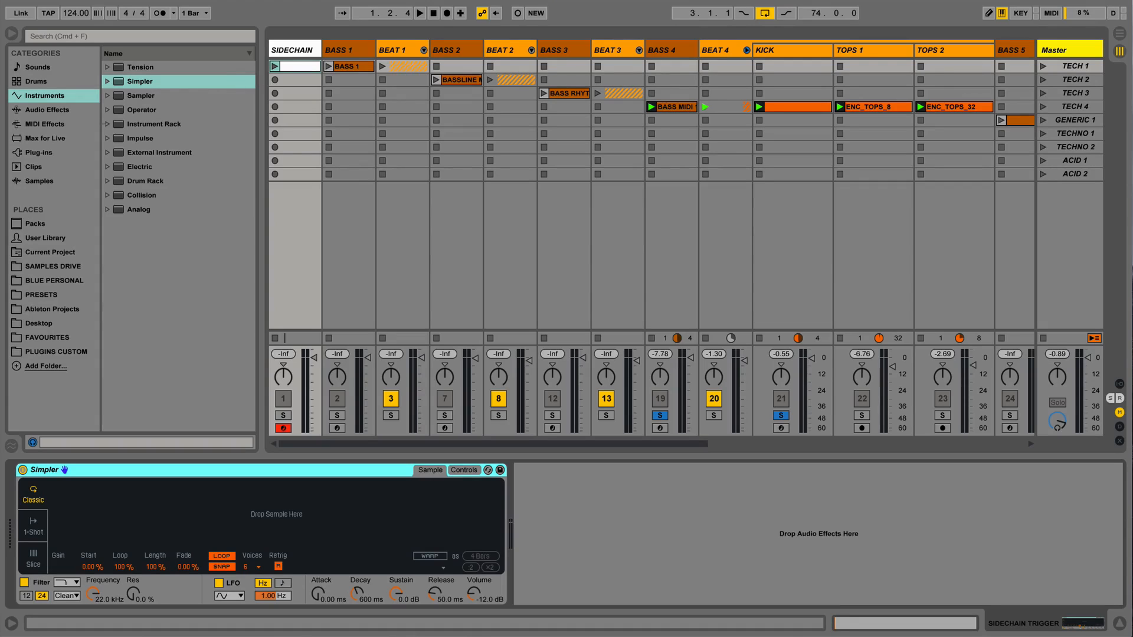
{"action": "left_click", "coordinate": [46, 181]}
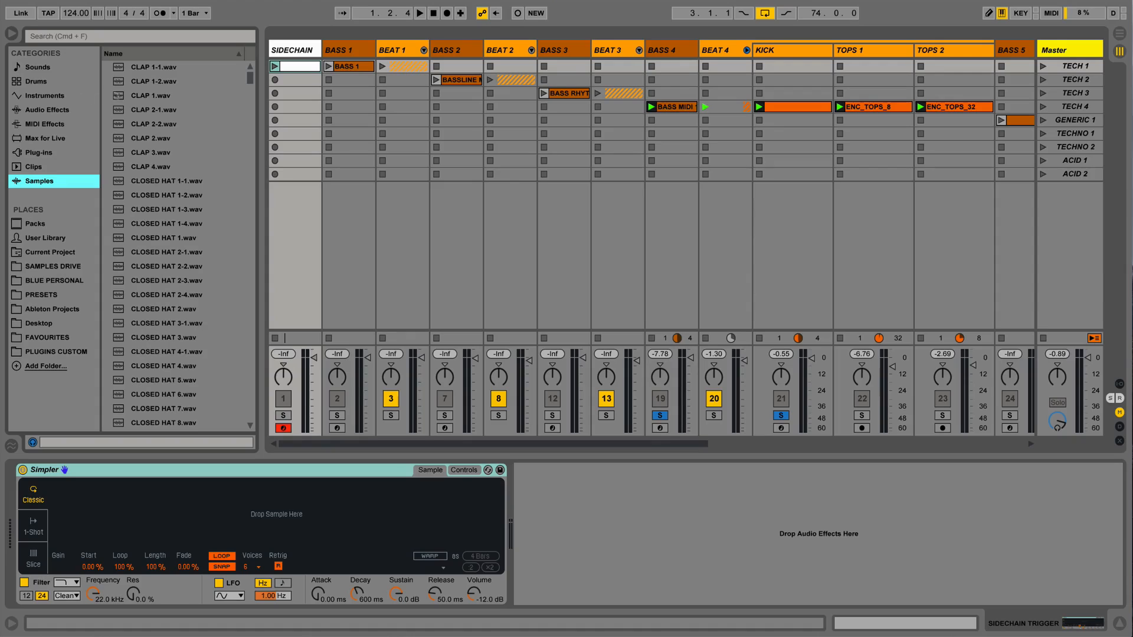
{"action": "left_click", "coordinate": [160, 182]}
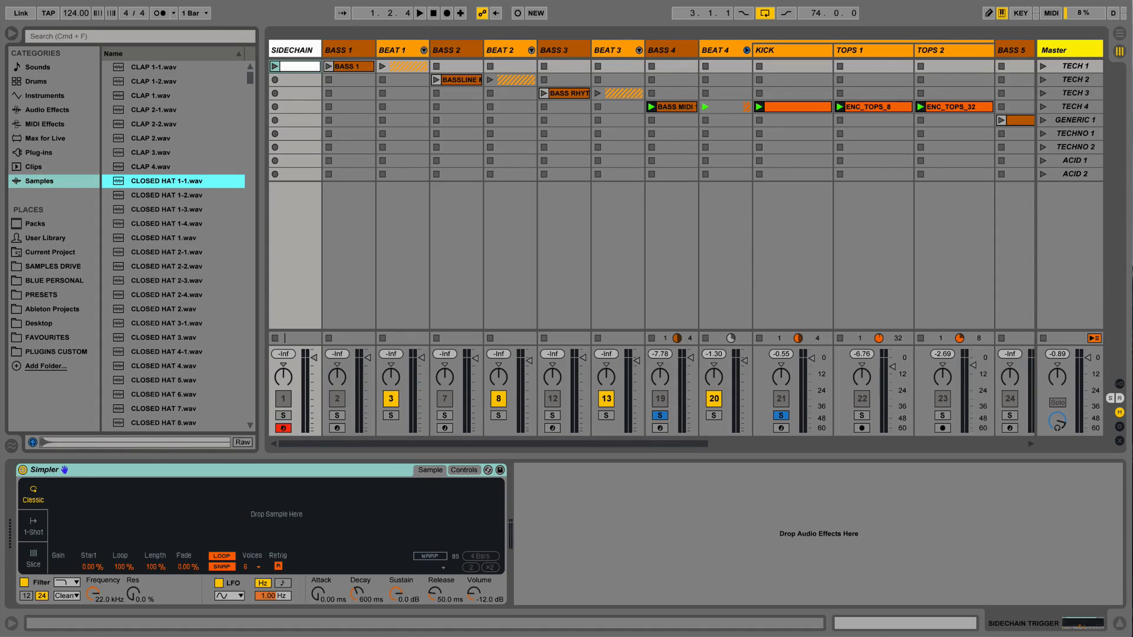
{"action": "left_click_drag", "start_coordinate": [147, 464], "coordinate": [200, 522]}
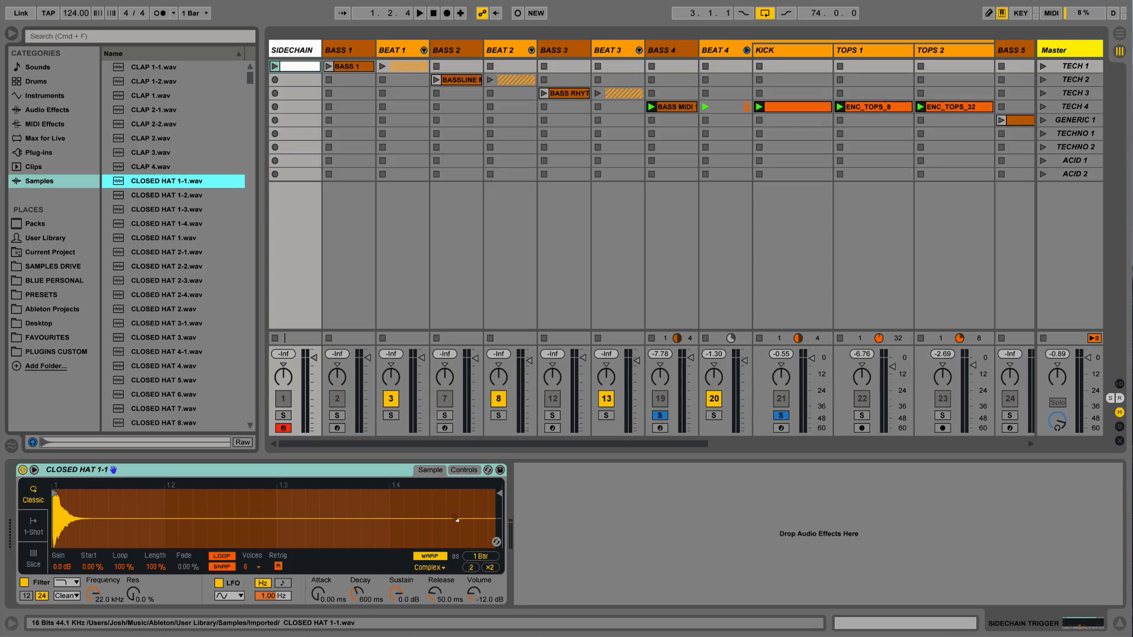
{"action": "left_click_drag", "start_coordinate": [366, 584], "coordinate": [390, 619]}
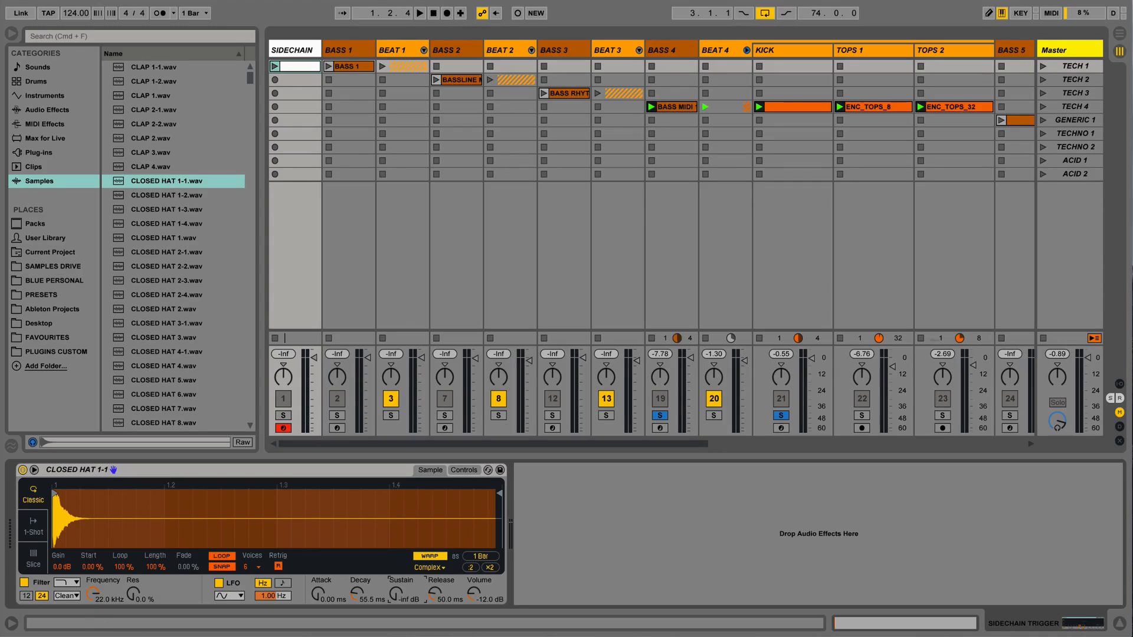
Show the track routing and set SIDECHAIN TRIGGER's MIDI input to the KICK track that belongs to BEAT 4
{"action": "key", "text": "super+alt+i"}
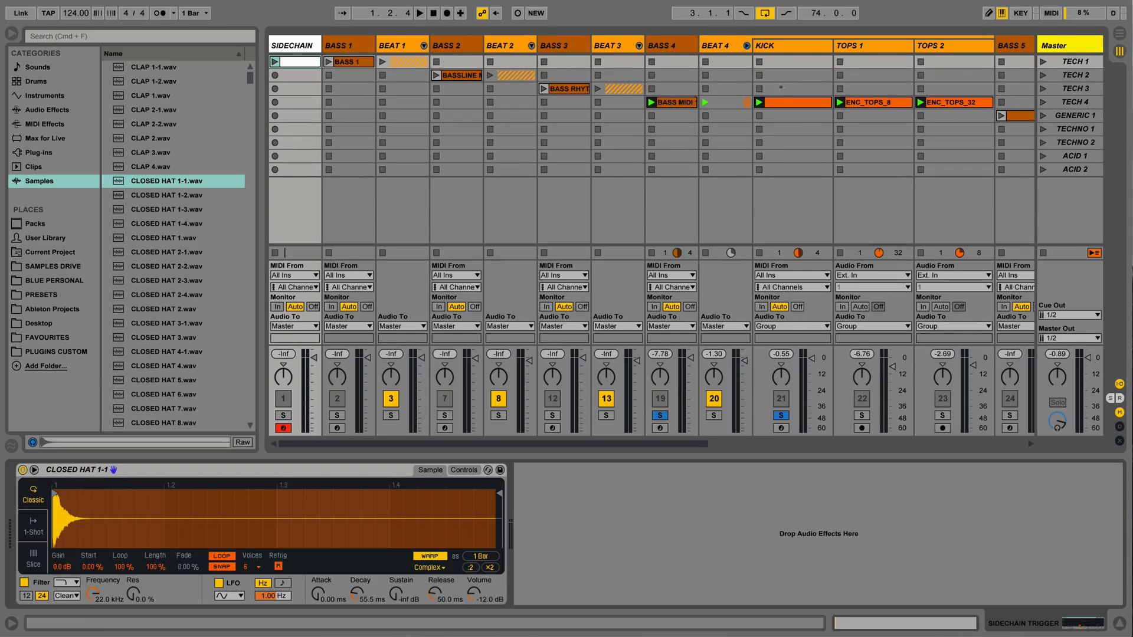
{"action": "left_click", "coordinate": [292, 276]}
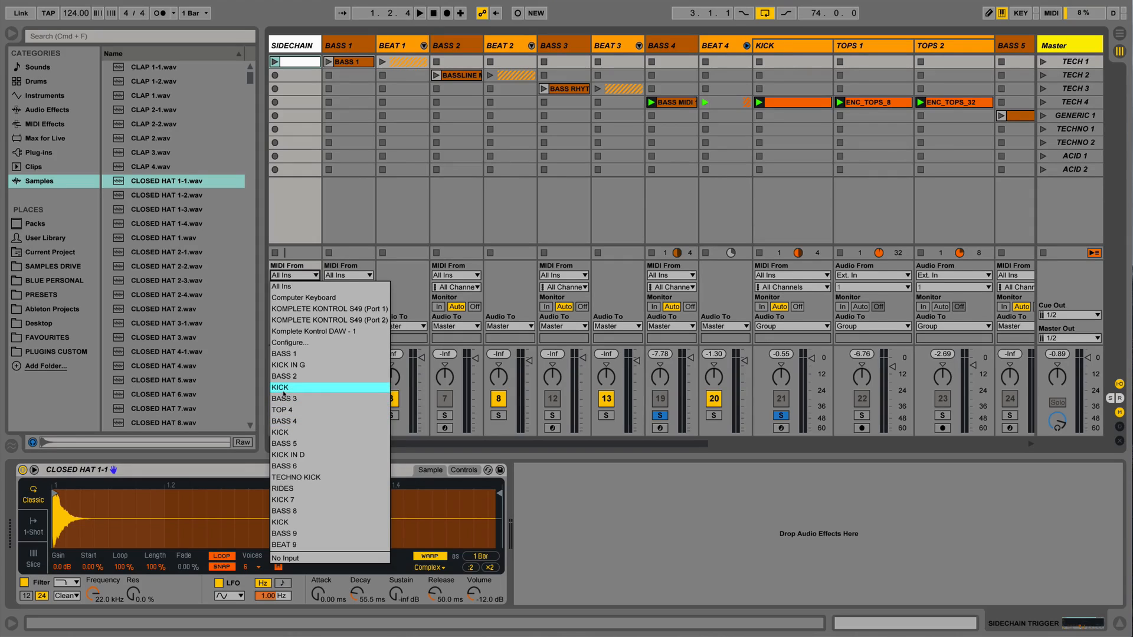
{"action": "left_click", "coordinate": [288, 433]}
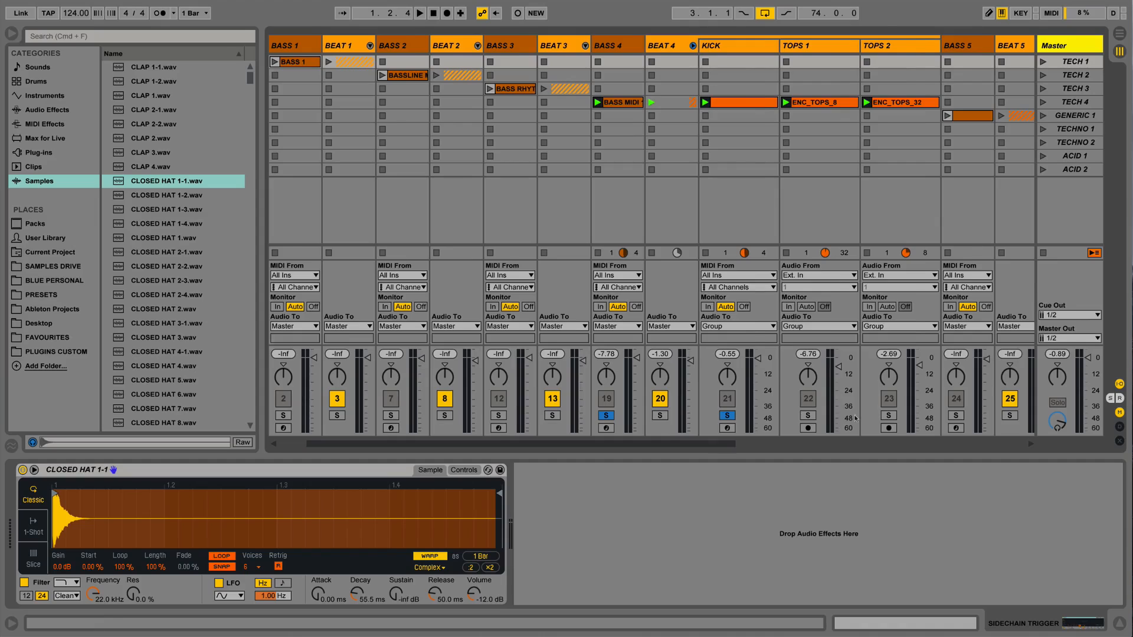
Show the track delays, set SIDECHAIN TRIGGER's delay to -5.00 ms and start playback
{"action": "left_click", "coordinate": [1118, 426]}
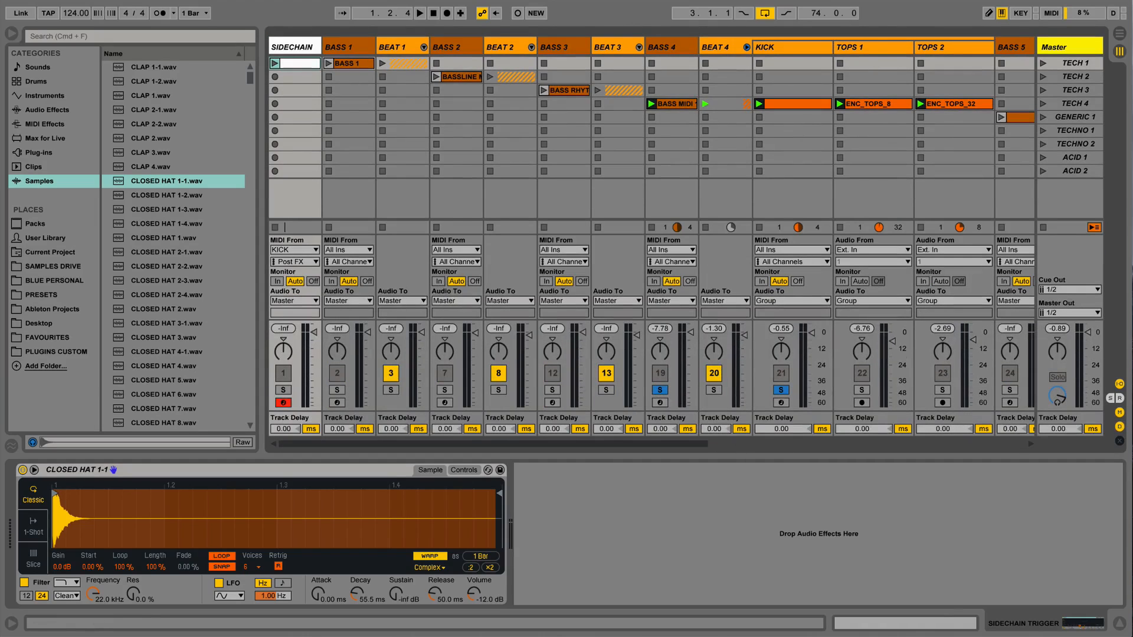
{"action": "left_click_drag", "start_coordinate": [281, 429], "coordinate": [283, 433]}
{"action": "key", "text": "space"}
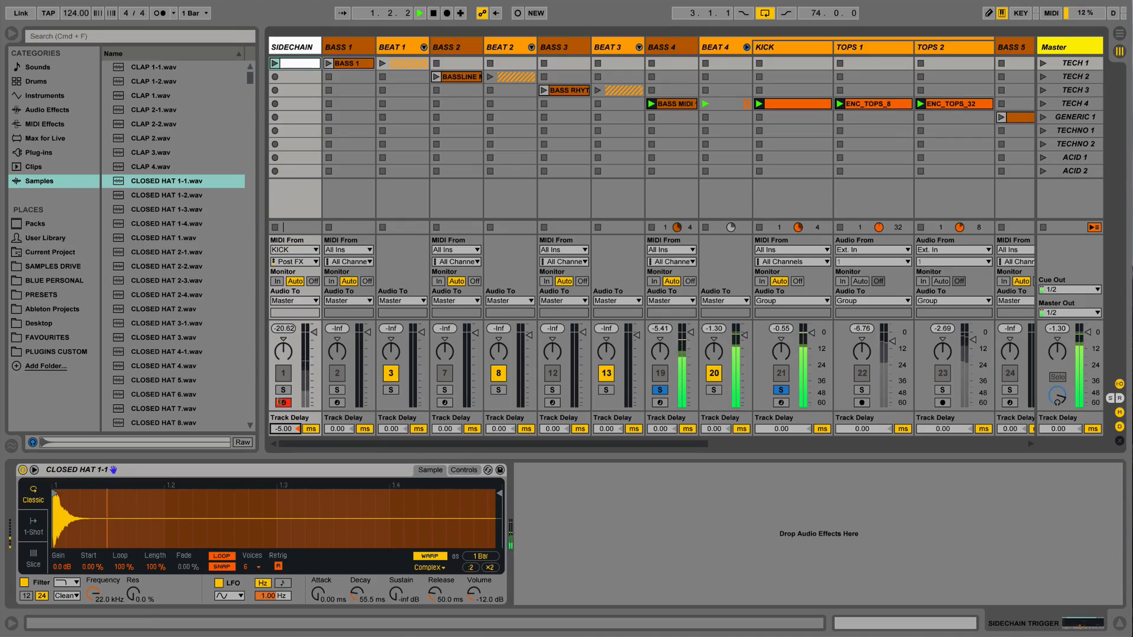
Launch the SIDECHAIN TRIGGER clip, solo its track alongside the soloed bass and kick, and set its track delay to -2.00 ms
{"action": "left_click", "coordinate": [275, 64]}
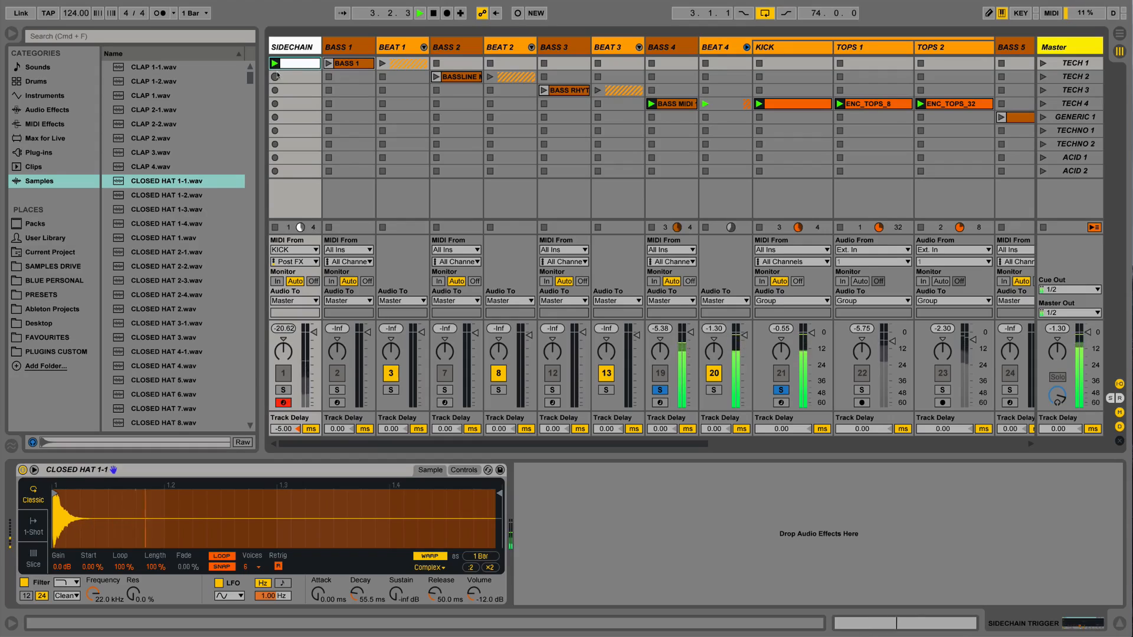
{"action": "left_click", "coordinate": [283, 390], "text": "super"}
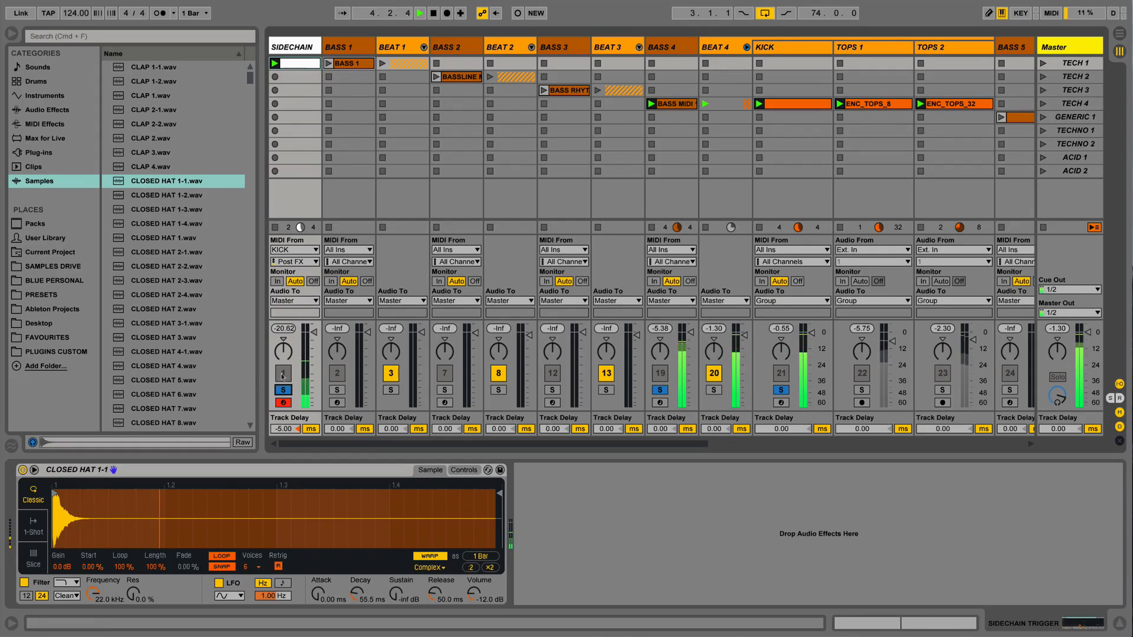
{"action": "left_click_drag", "start_coordinate": [285, 429], "coordinate": [280, 433]}
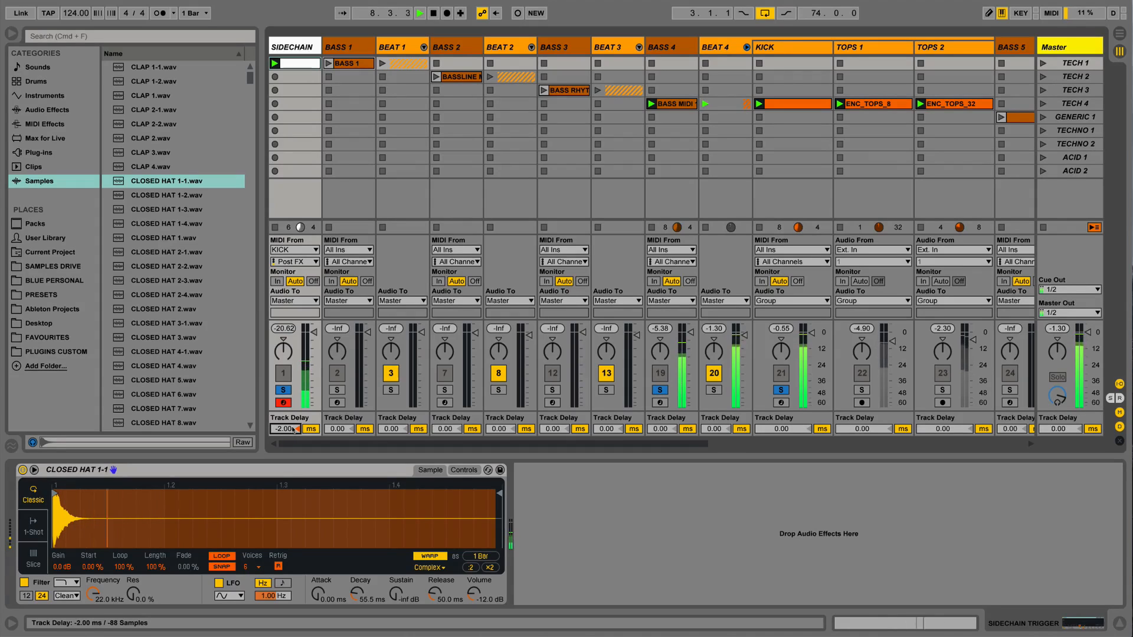
Route SIDECHAIN TRIGGER's audio output to Sends Only, clear the solos and restart playback
{"action": "left_click", "coordinate": [294, 302]}
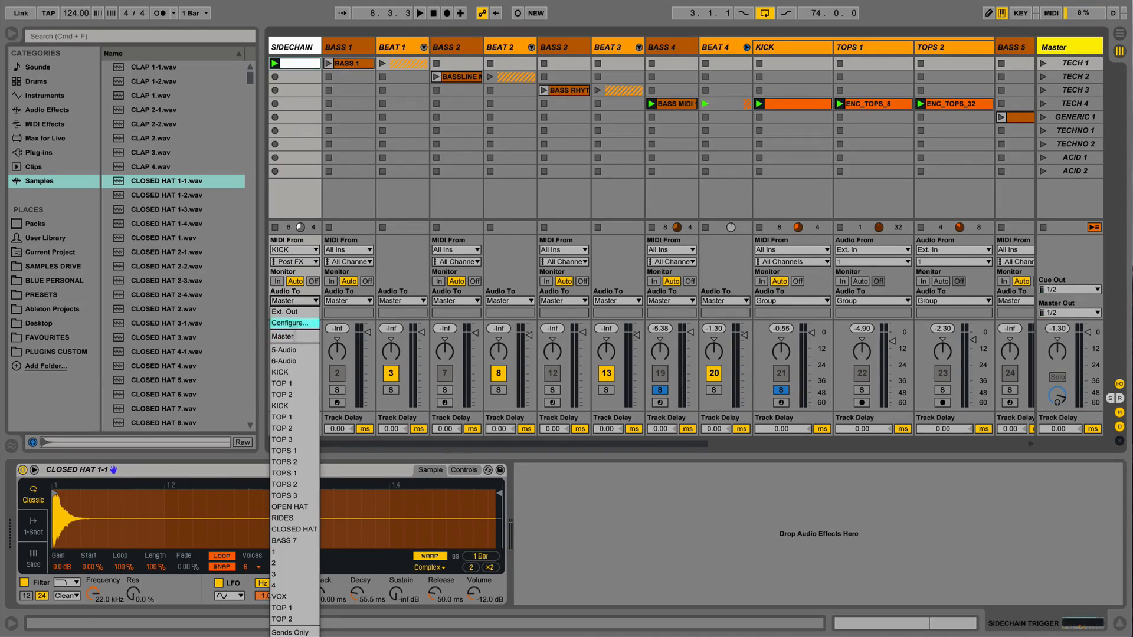
{"action": "left_click", "coordinate": [278, 633]}
{"action": "left_click", "coordinate": [281, 391]}
{"action": "key", "text": "space"}
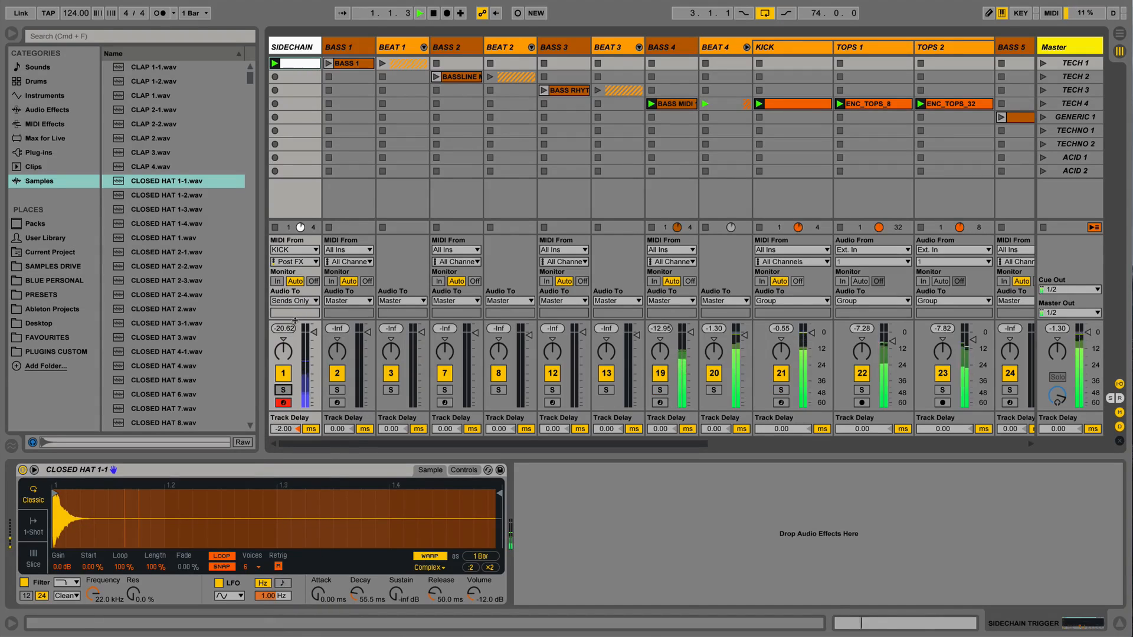
Switch the sidechain source of BASS 4's Compressor to SIDECHAIN TRIGGER and fine-tune the compression during playback
{"action": "left_click", "coordinate": [660, 47]}
{"action": "left_click", "coordinate": [192, 506]}
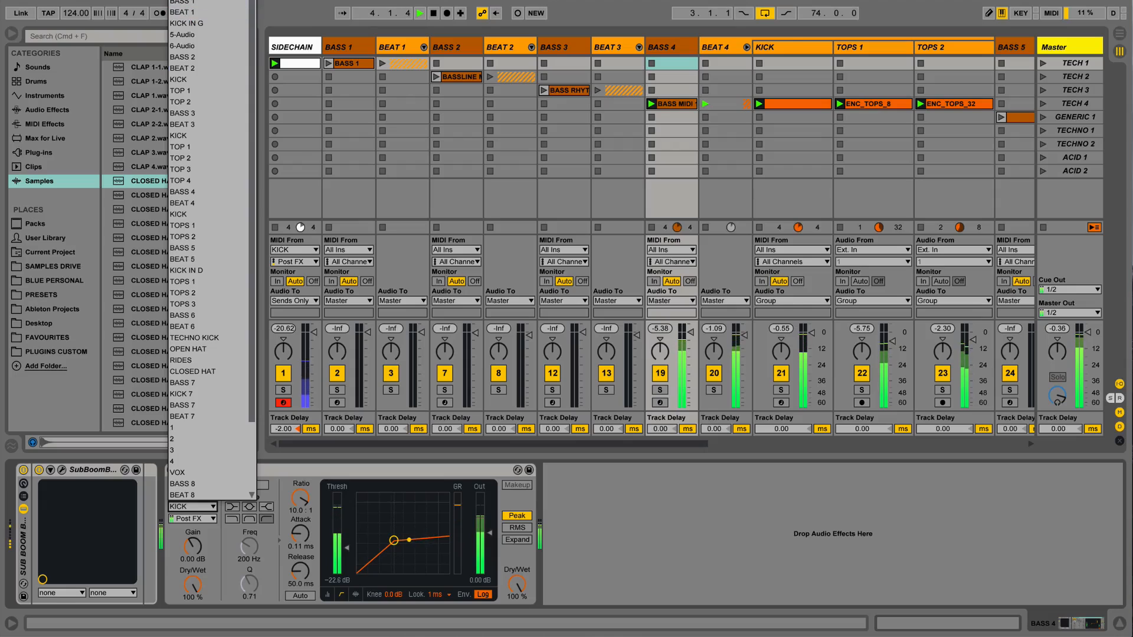
{"action": "left_click", "coordinate": [186, 0]}
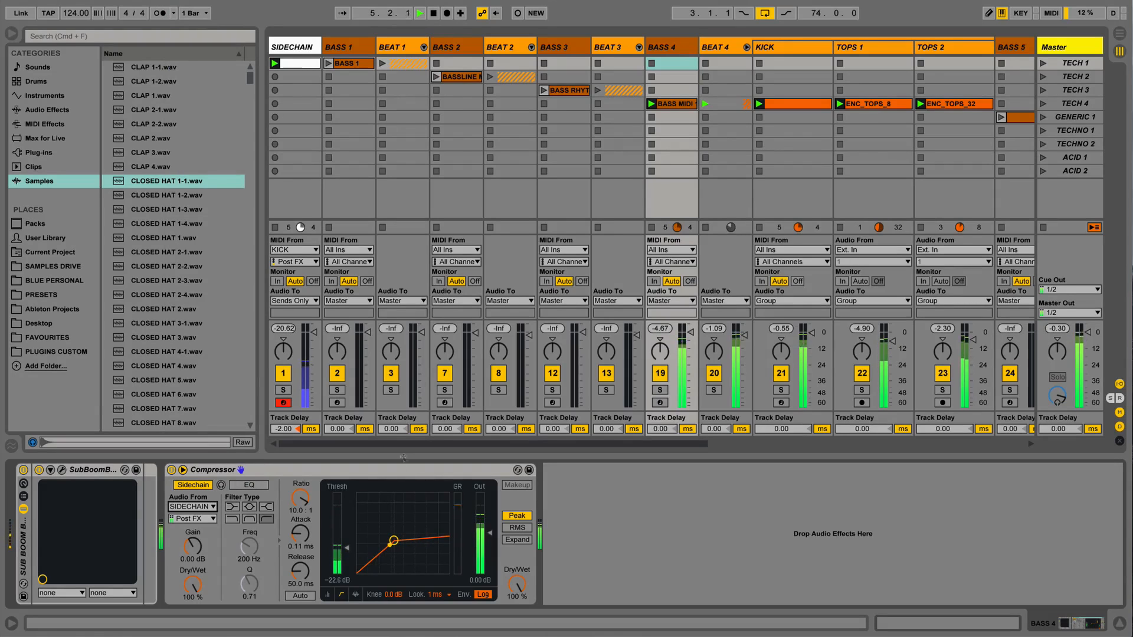
{"action": "left_click_drag", "start_coordinate": [351, 545], "coordinate": [300, 561]}
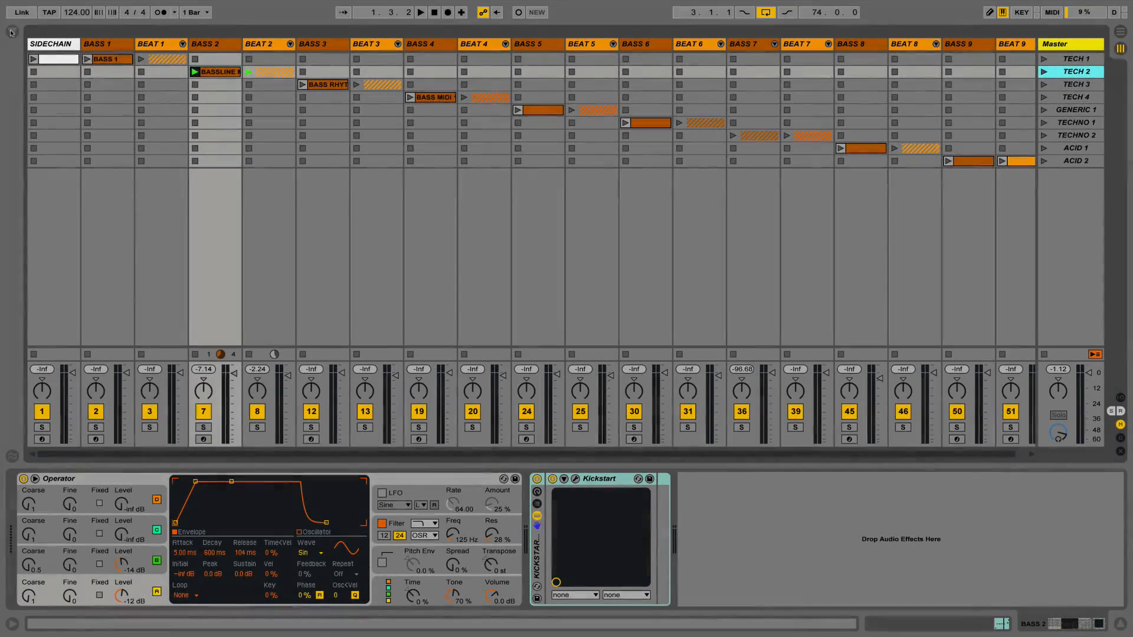
Add a Compressor after Kickstart on BASS 2, with the browser shown only for loading the device
{"action": "left_click", "coordinate": [11, 33]}
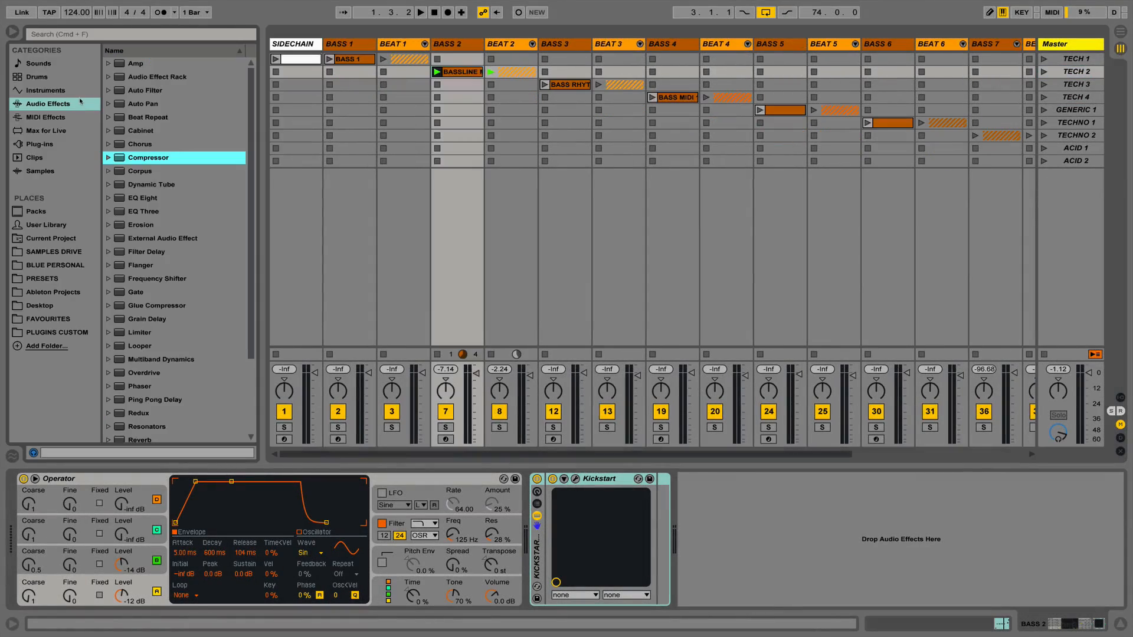
{"action": "left_click_drag", "start_coordinate": [136, 159], "coordinate": [454, 110]}
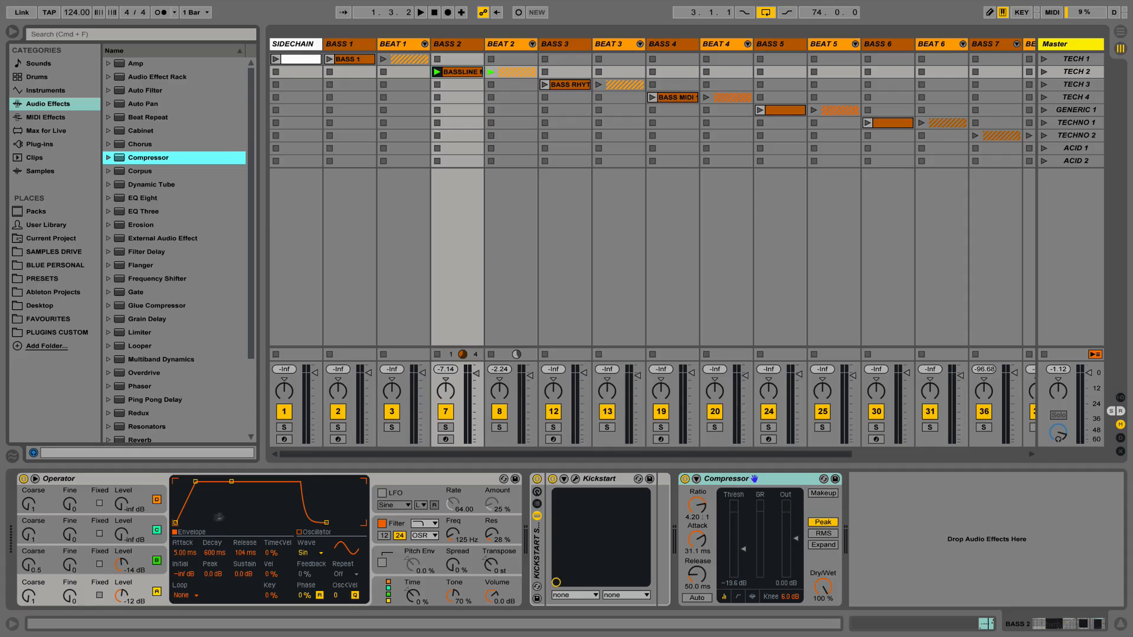
{"action": "left_click", "coordinate": [150, 552]}
{"action": "left_click", "coordinate": [122, 596]}
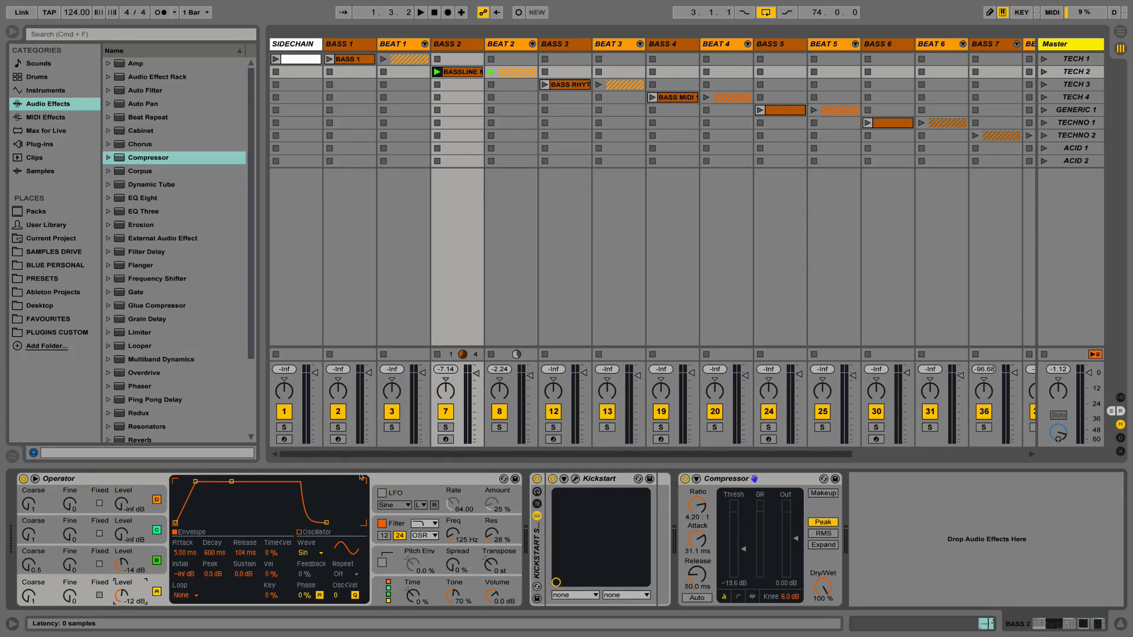
{"action": "left_click", "coordinate": [11, 33]}
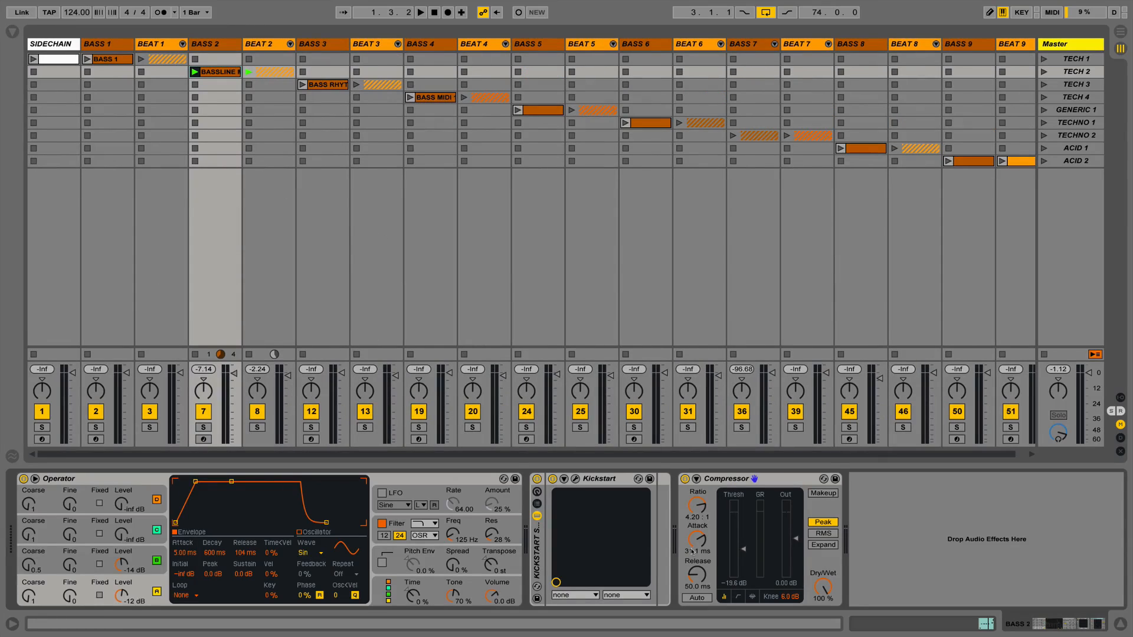
Show the transfer curve of BASS 2's Compressor and set its ratio to 5:1
{"action": "left_click", "coordinate": [738, 596]}
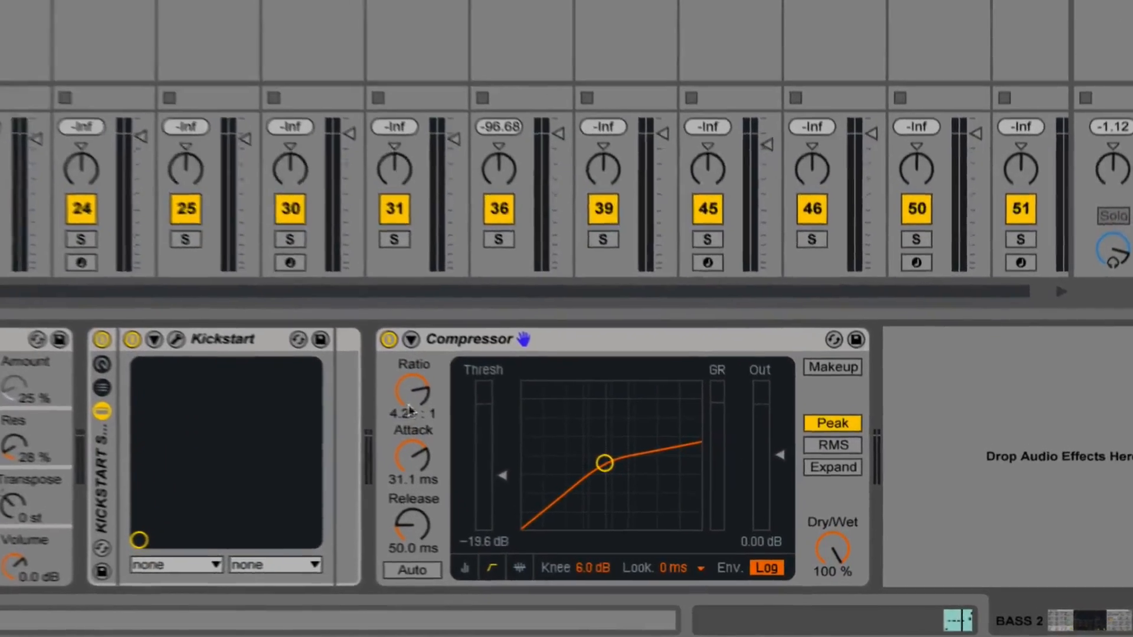
{"action": "left_click", "coordinate": [478, 436]}
{"action": "type", "text": "5"}
{"action": "key", "text": "Return"}
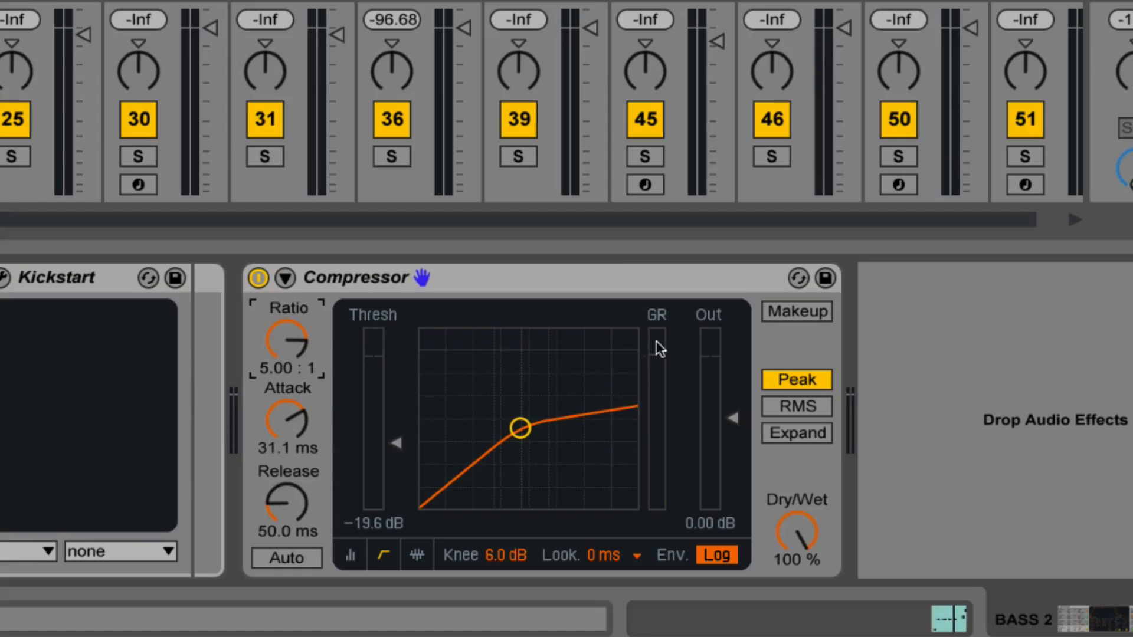
Play the bass and shorten the Compressor's attack to 0.07 ms while watching gain reduction over time, ending with playback stopped
{"action": "key", "text": "space"}
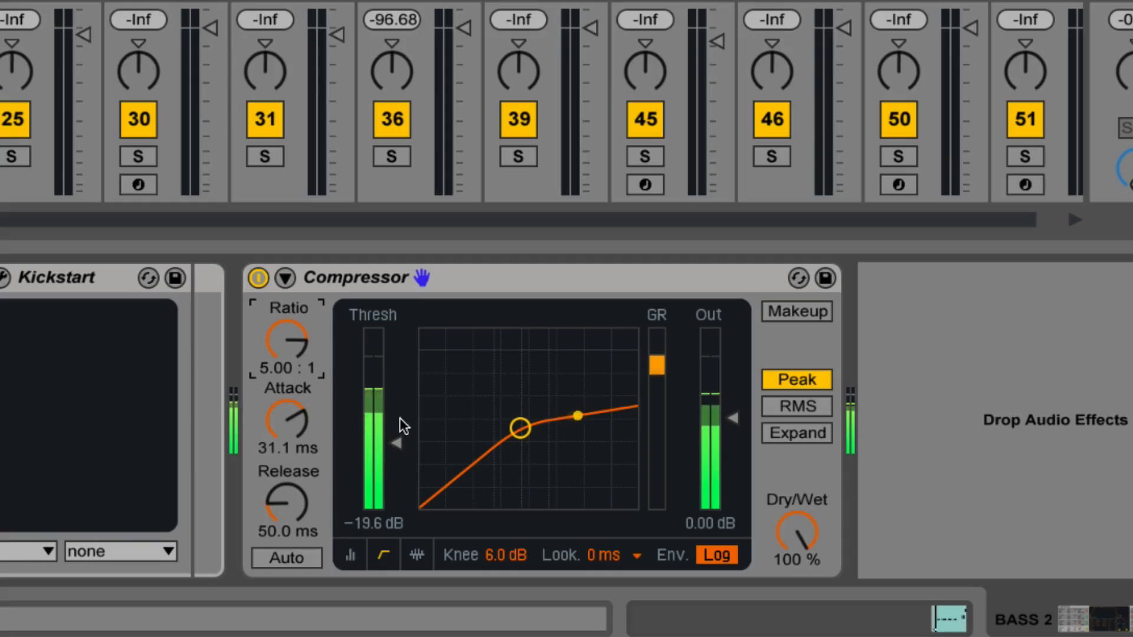
{"action": "left_click", "coordinate": [414, 554]}
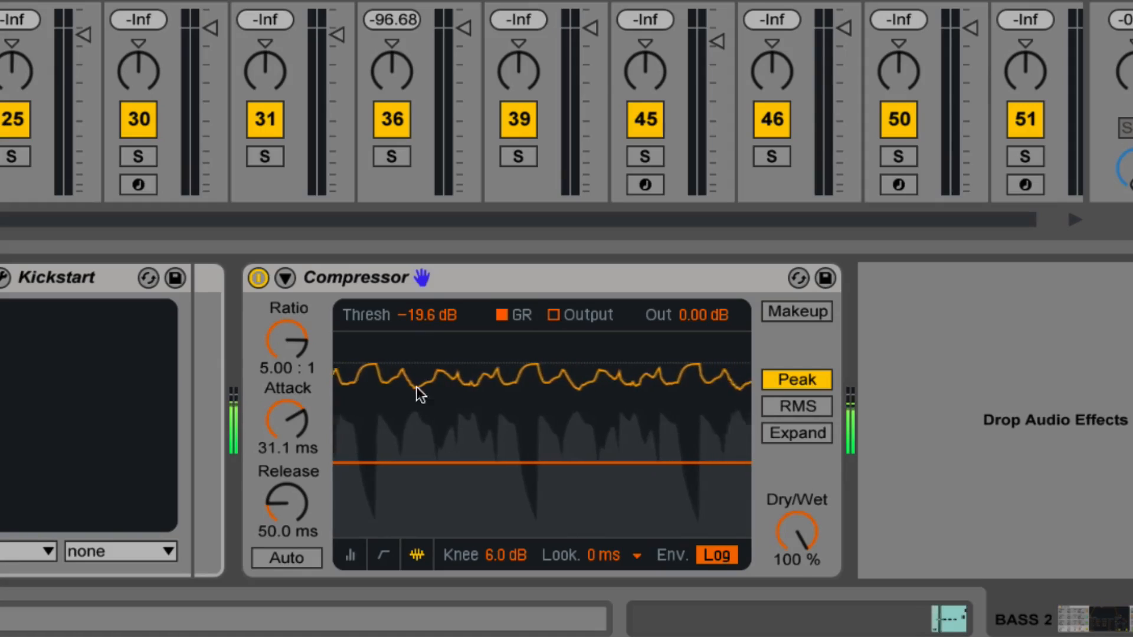
{"action": "left_click", "coordinate": [378, 558]}
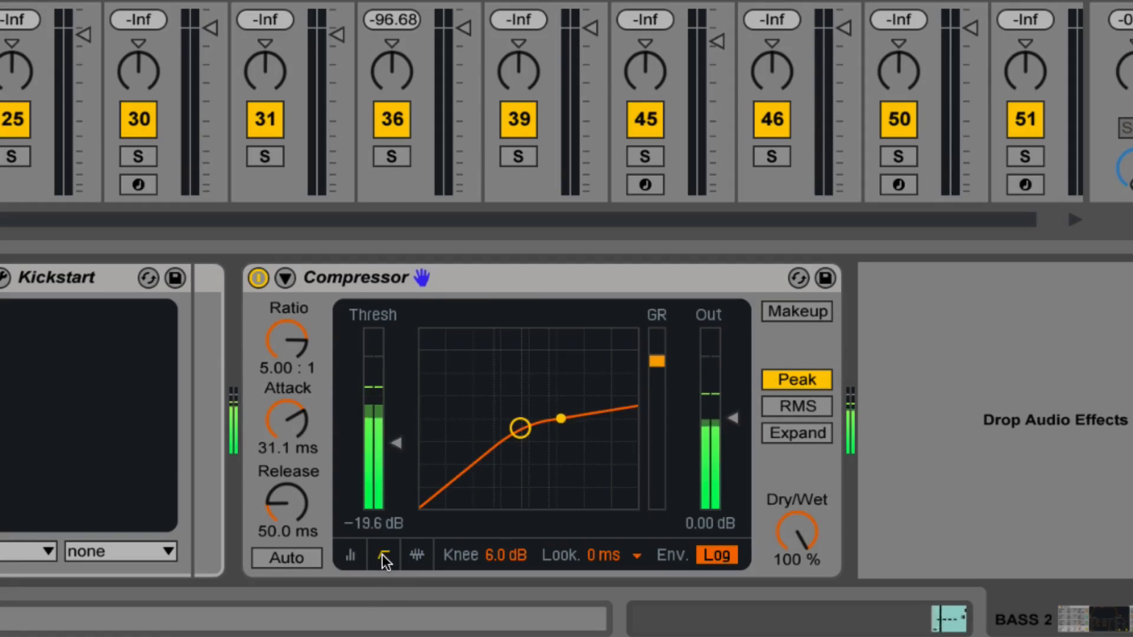
{"action": "left_click", "coordinate": [417, 554]}
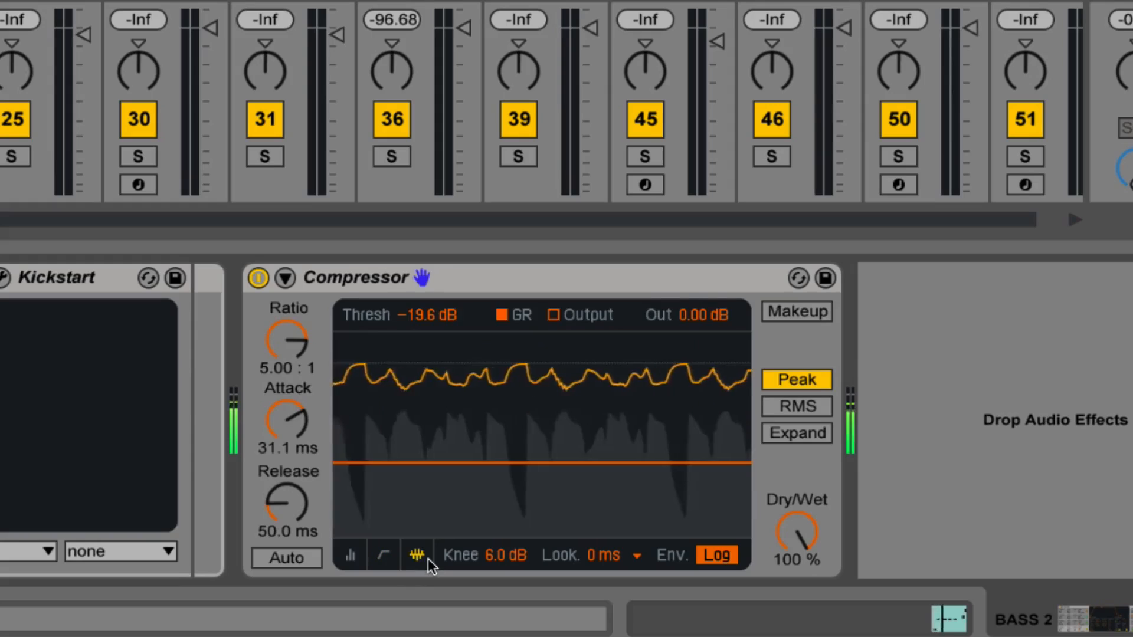
{"action": "left_click_drag", "start_coordinate": [292, 431], "coordinate": [292, 548]}
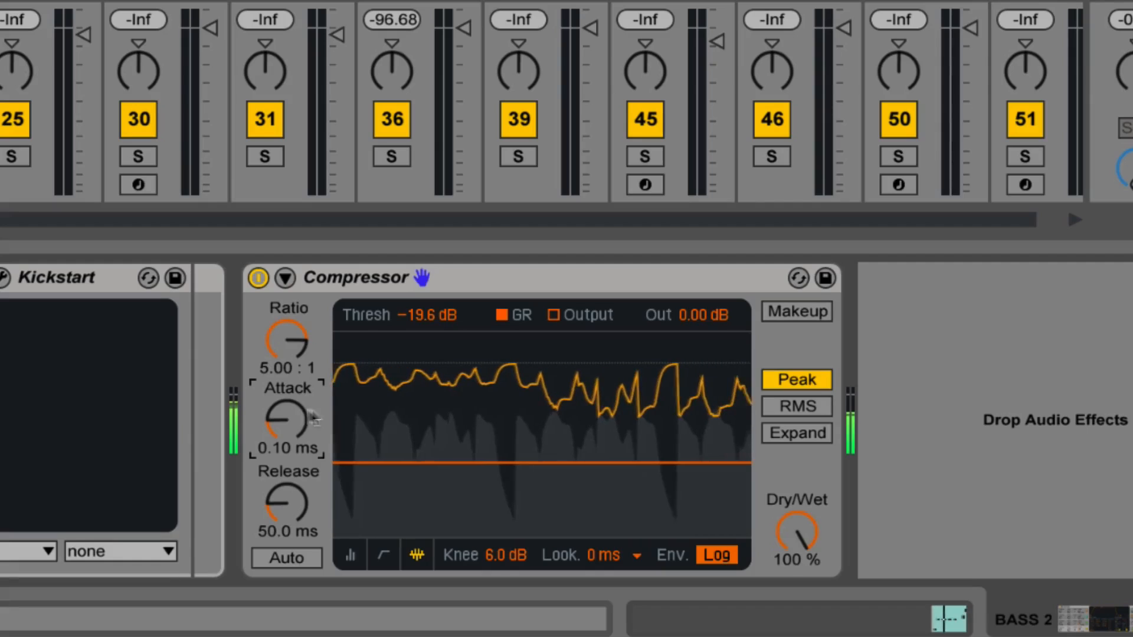
{"action": "left_click_drag", "start_coordinate": [287, 422], "coordinate": [287, 428]}
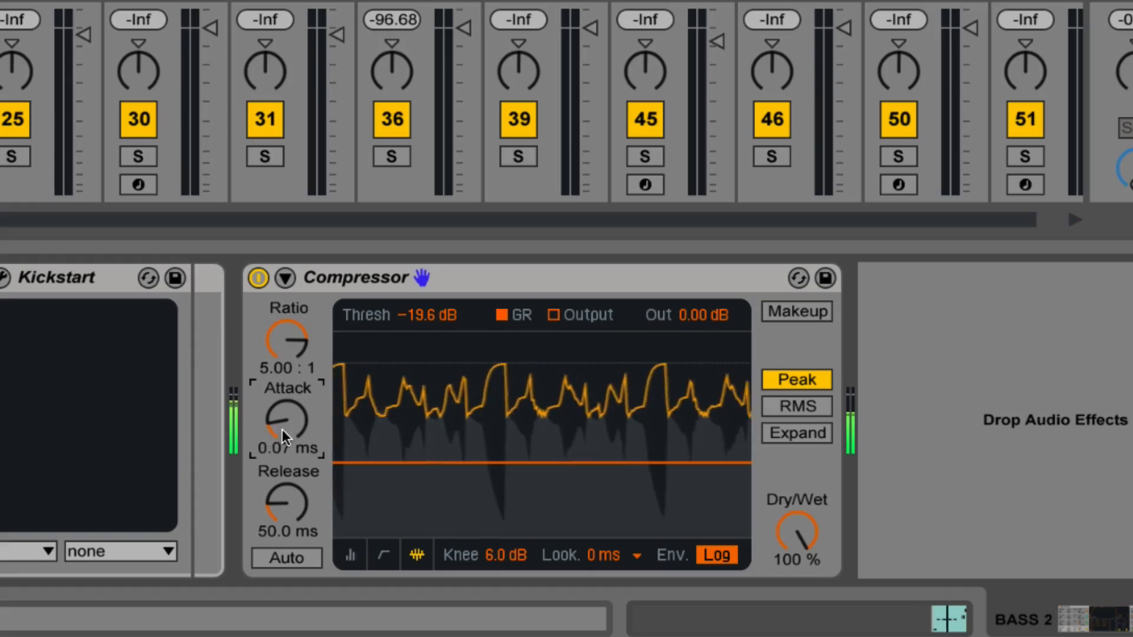
{"action": "left_click", "coordinate": [286, 505]}
{"action": "key", "text": "space"}
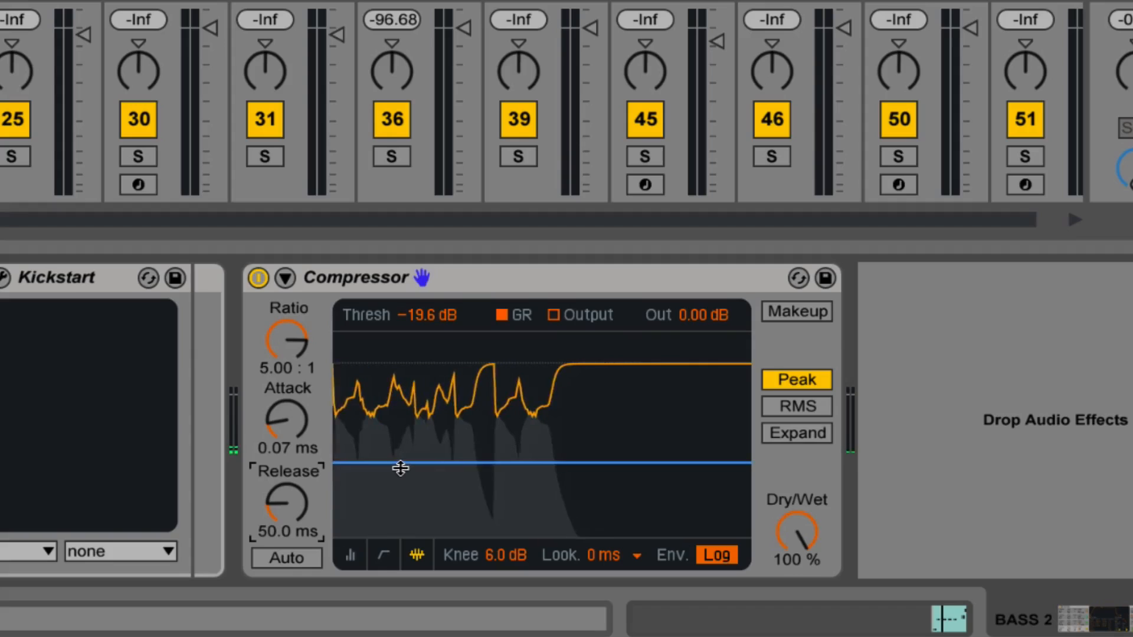
Resume playback and raise the Compressor's threshold to -15.3 dB, checking both the transfer curve and the gain reduction over time
{"action": "left_click", "coordinate": [383, 554]}
{"action": "key", "text": "space"}
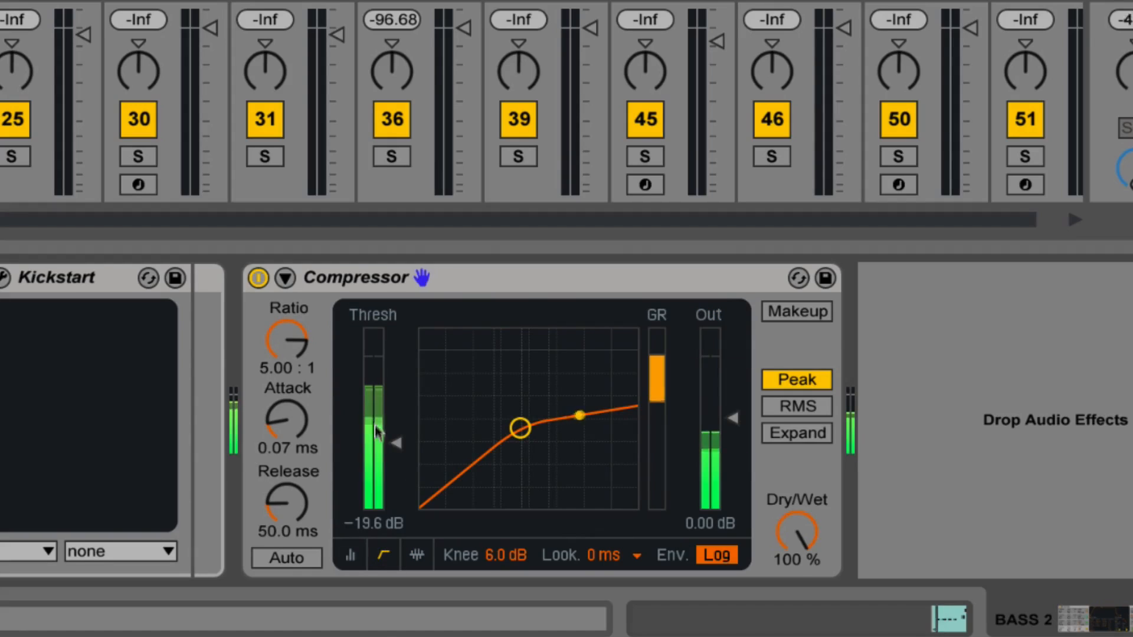
{"action": "left_click", "coordinate": [416, 554]}
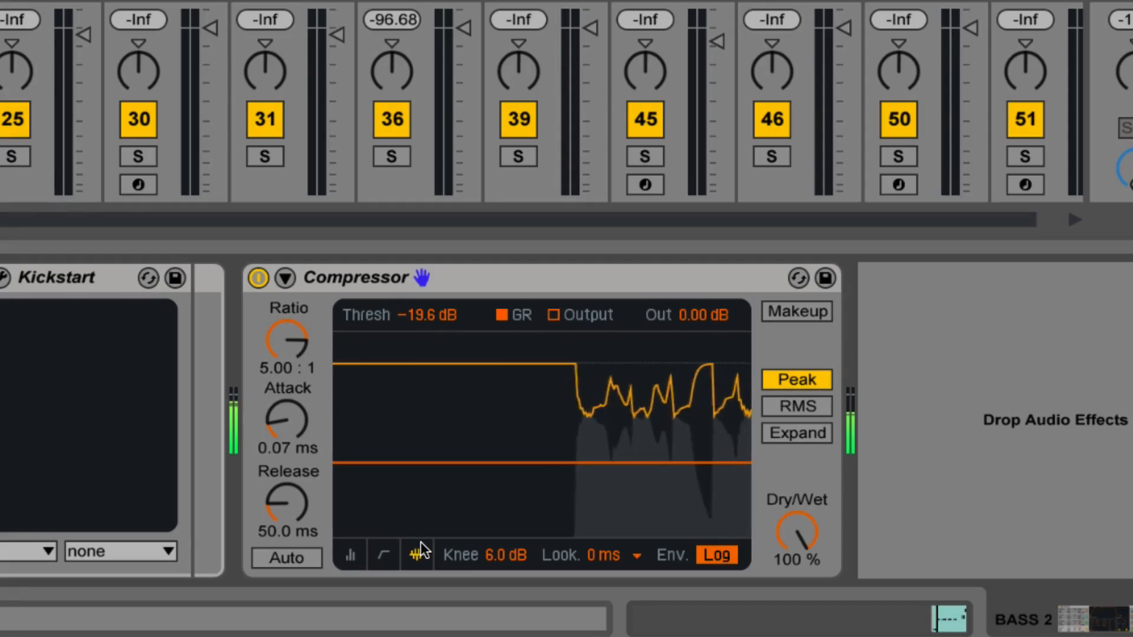
{"action": "left_click", "coordinate": [383, 554]}
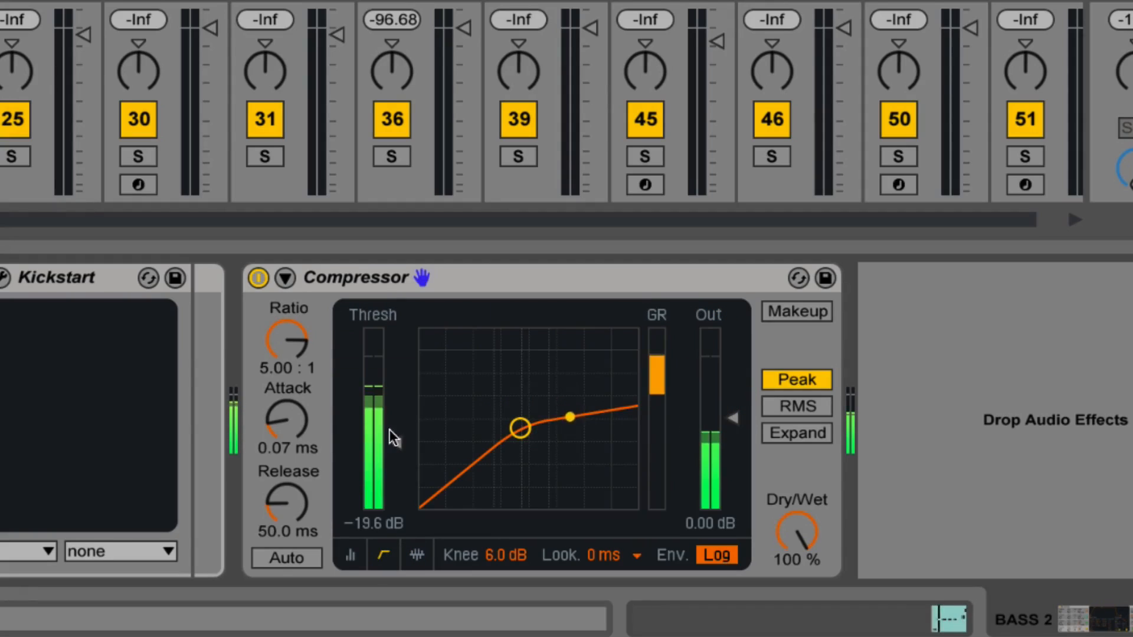
{"action": "left_click_drag", "start_coordinate": [389, 429], "coordinate": [389, 416]}
{"action": "left_click", "coordinate": [415, 555]}
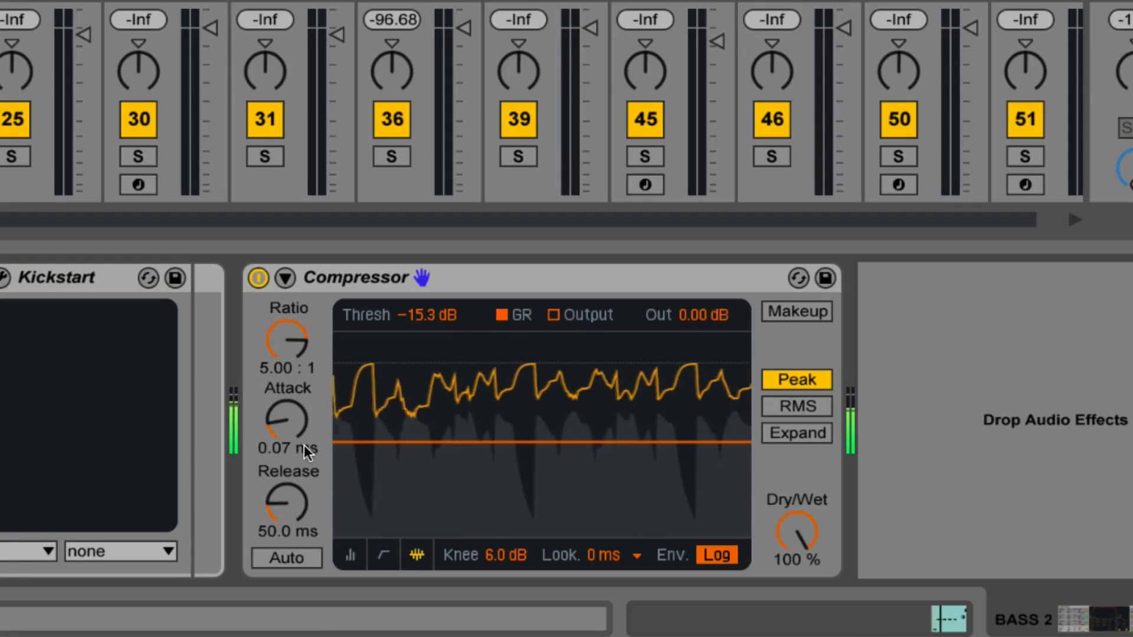
Try release times of 1.63 s and 13.6 ms on the transfer curve display, settling on 27.7 ms
{"action": "left_click", "coordinate": [384, 554]}
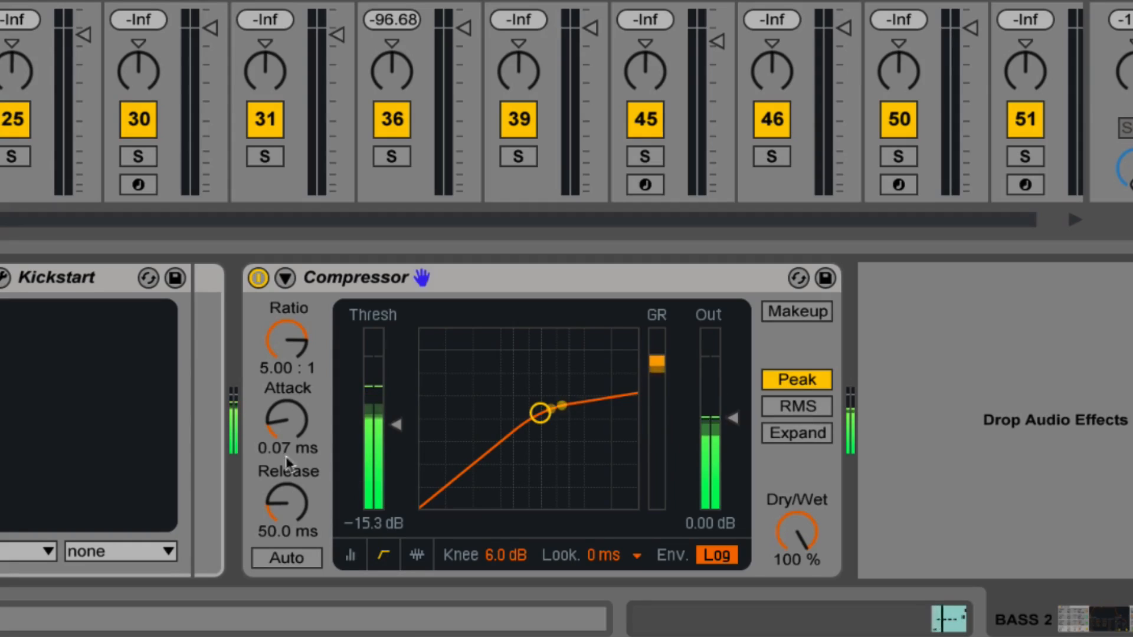
{"action": "left_click_drag", "start_coordinate": [286, 475], "coordinate": [286, 426]}
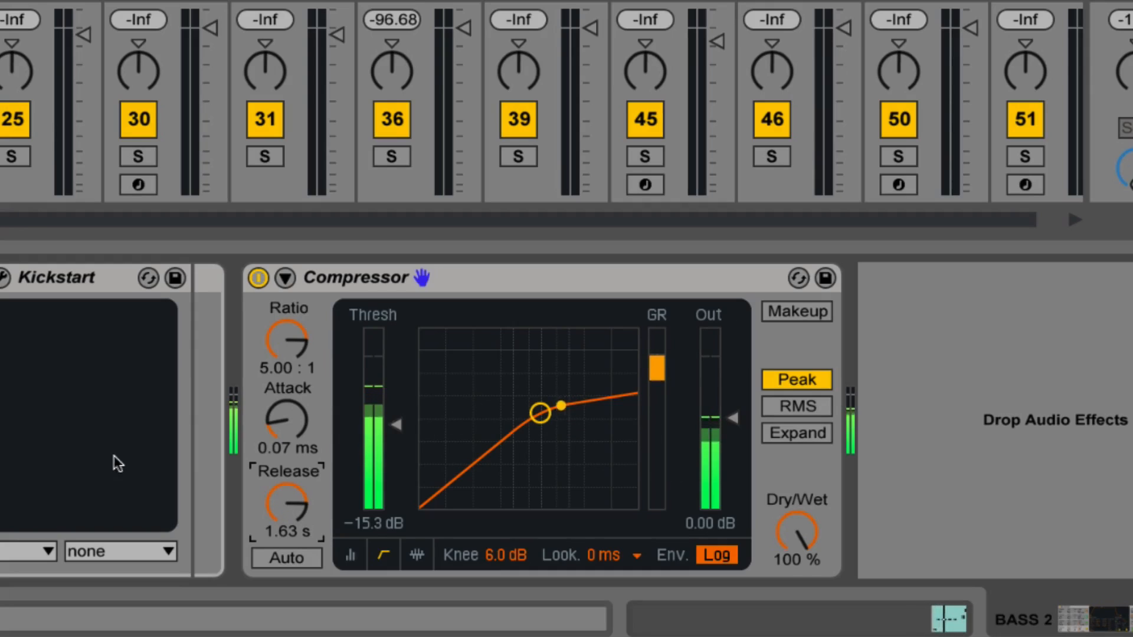
{"action": "left_click_drag", "start_coordinate": [295, 493], "coordinate": [295, 549]}
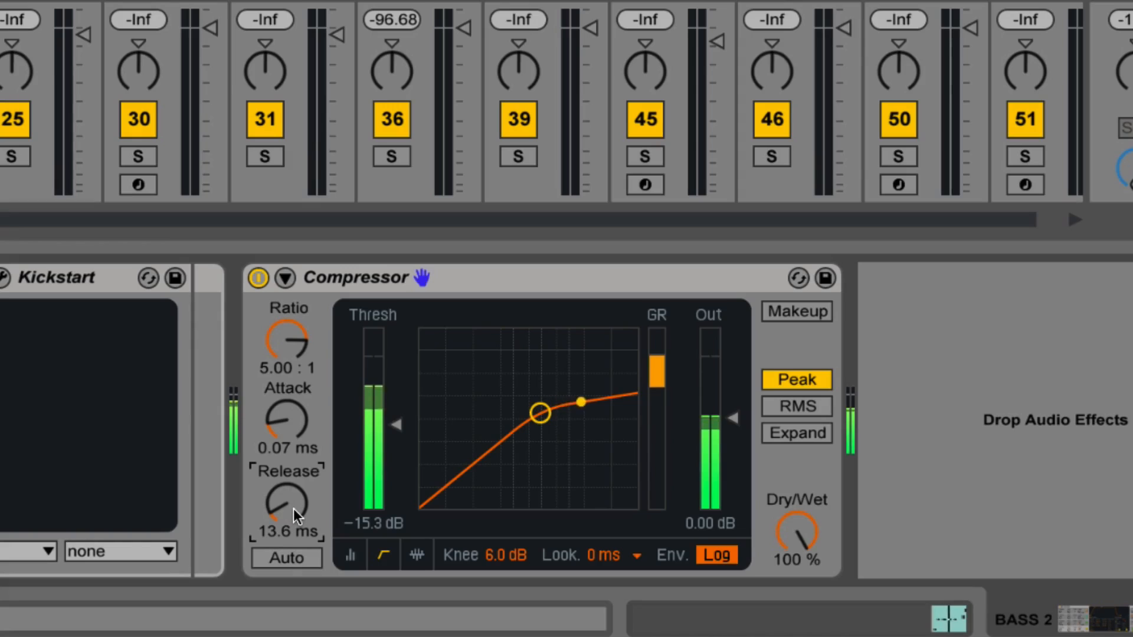
{"action": "left_click_drag", "start_coordinate": [291, 517], "coordinate": [289, 513]}
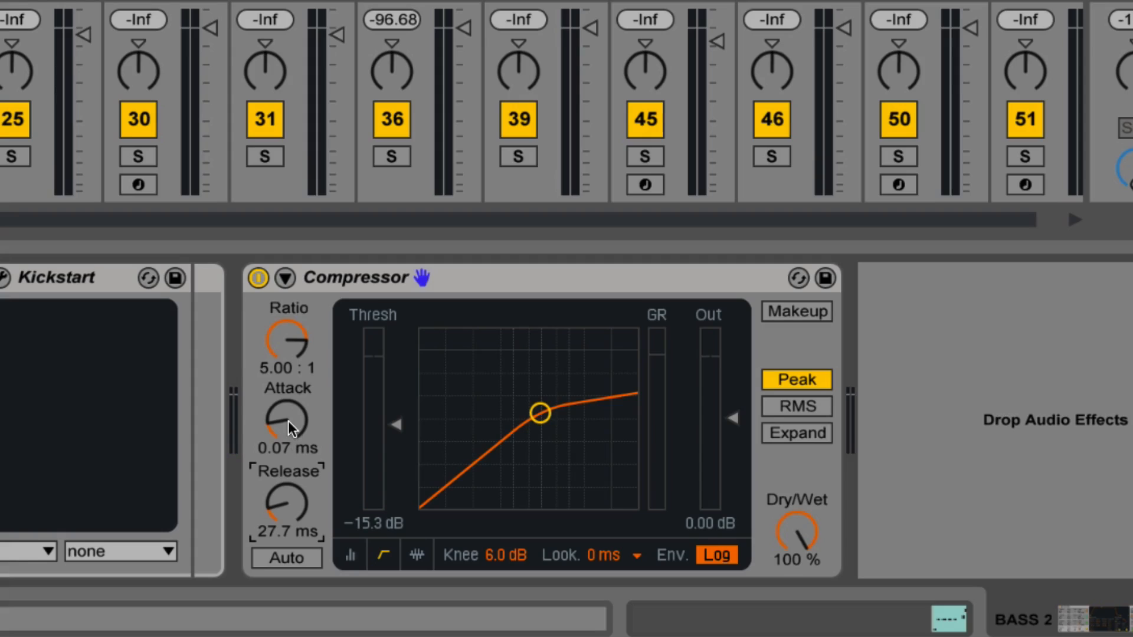
Watch the activity display during playback with 0.01 ms attack and 1.00 ms release, trying an inf:1 ratio before restoring 5:1
{"action": "left_click", "coordinate": [417, 555]}
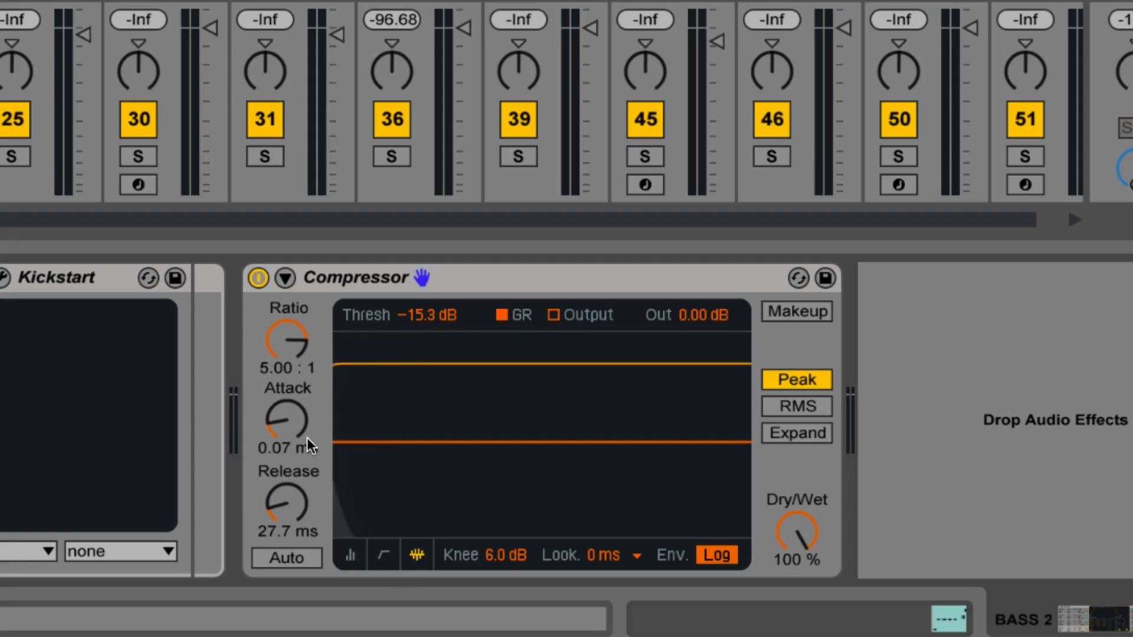
{"action": "key", "text": "space"}
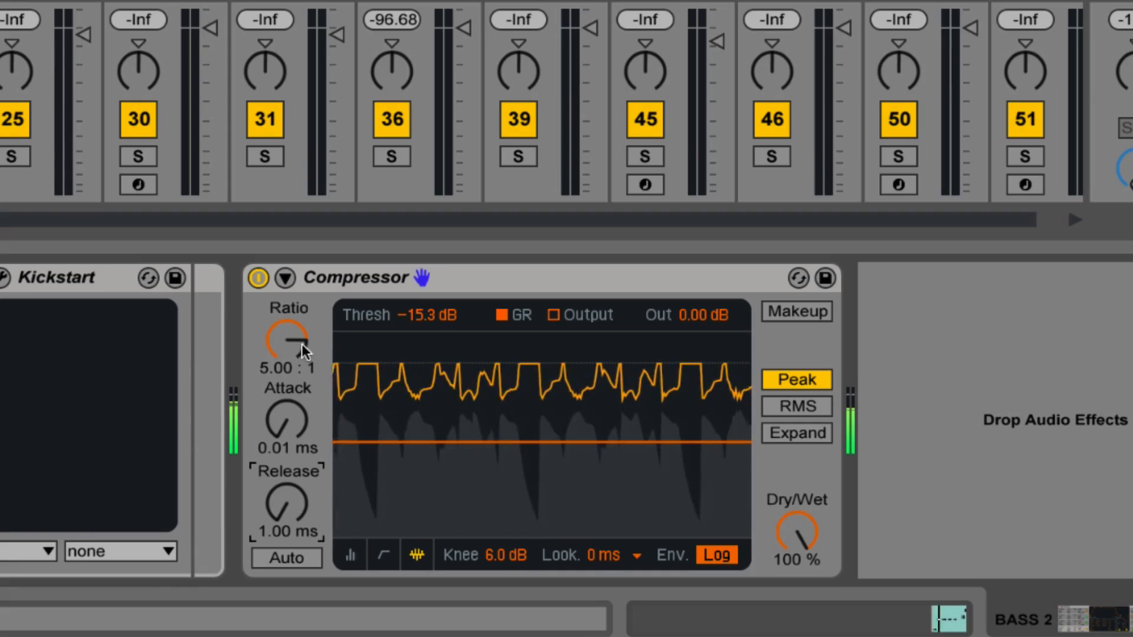
{"action": "left_click_drag", "start_coordinate": [289, 347], "coordinate": [289, 295]}
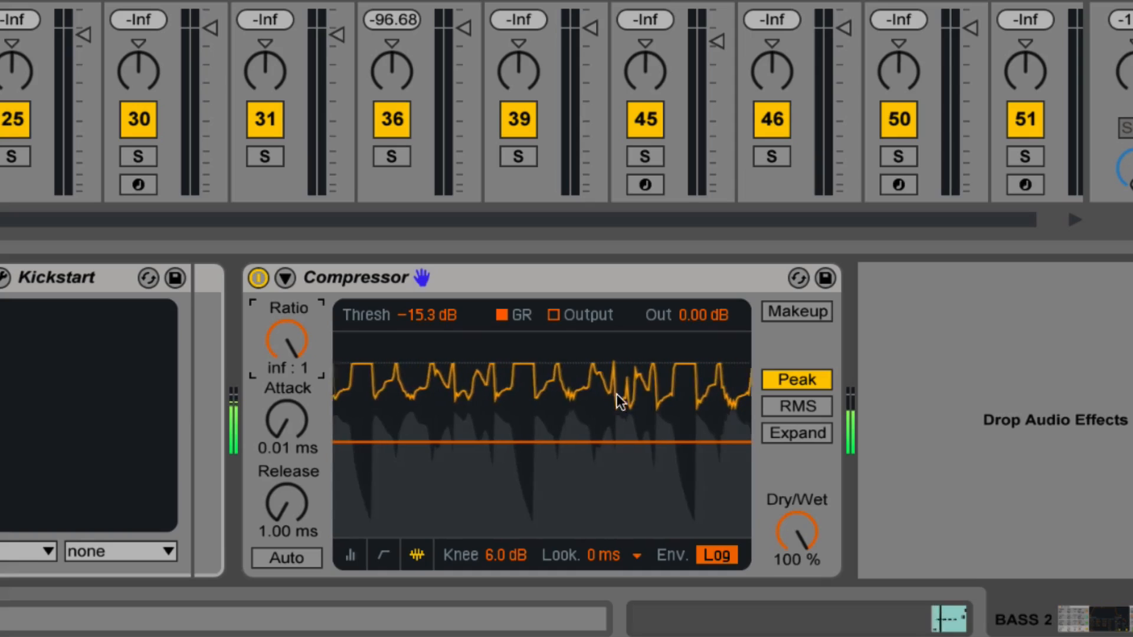
{"action": "left_click", "coordinate": [289, 365]}
{"action": "type", "text": "5"}
{"action": "key", "text": "Return"}
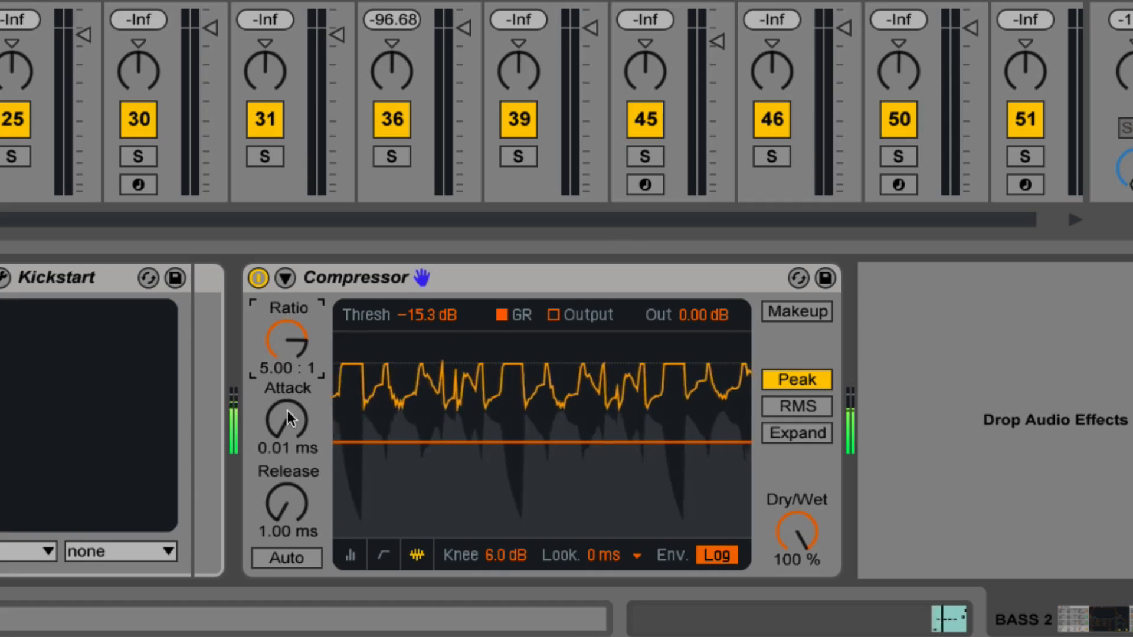
Set the Compressor's release to 50 ms after briefly trying automatic release, and bring the attack to 19.7 ms
{"action": "mouse_move", "coordinate": [288, 413]}
{"action": "left_mouse_down"}
{"action": "mouse_move", "coordinate": [288, 340]}
{"action": "mouse_move", "coordinate": [284, 424]}
{"action": "left_mouse_up"}
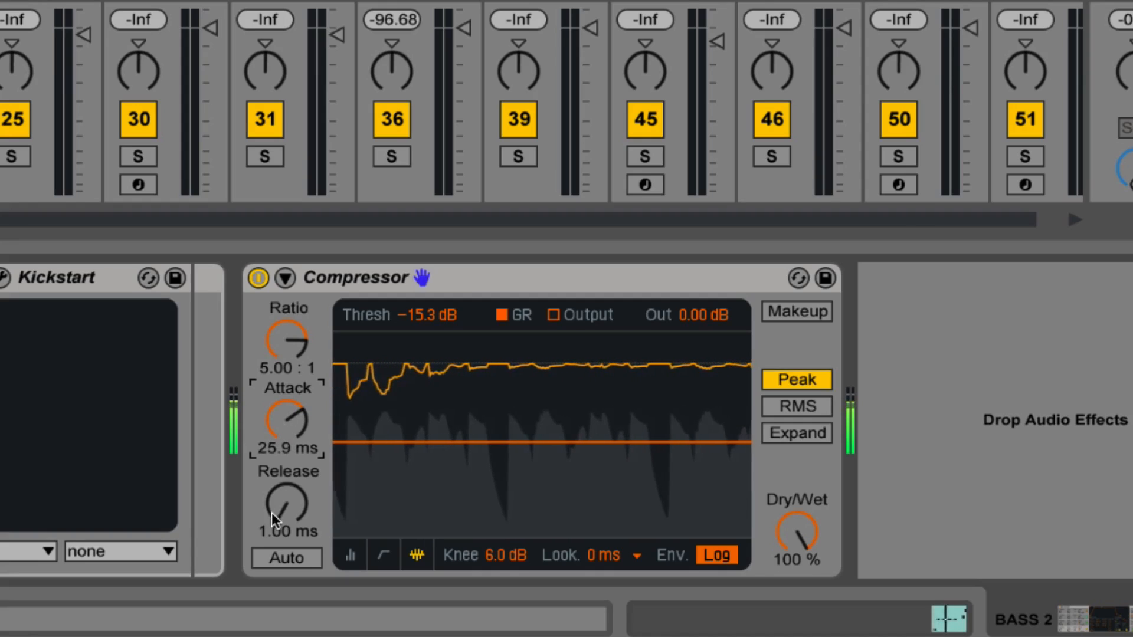
{"action": "left_click_drag", "start_coordinate": [271, 512], "coordinate": [271, 492]}
{"action": "left_click", "coordinate": [266, 555]}
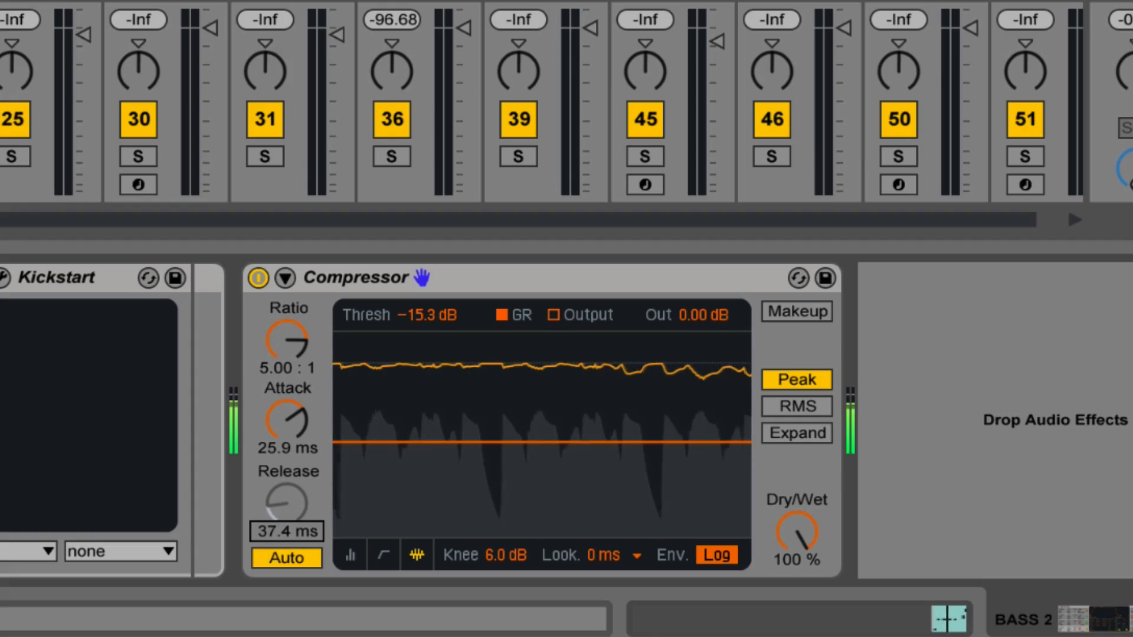
{"action": "left_click", "coordinate": [264, 560]}
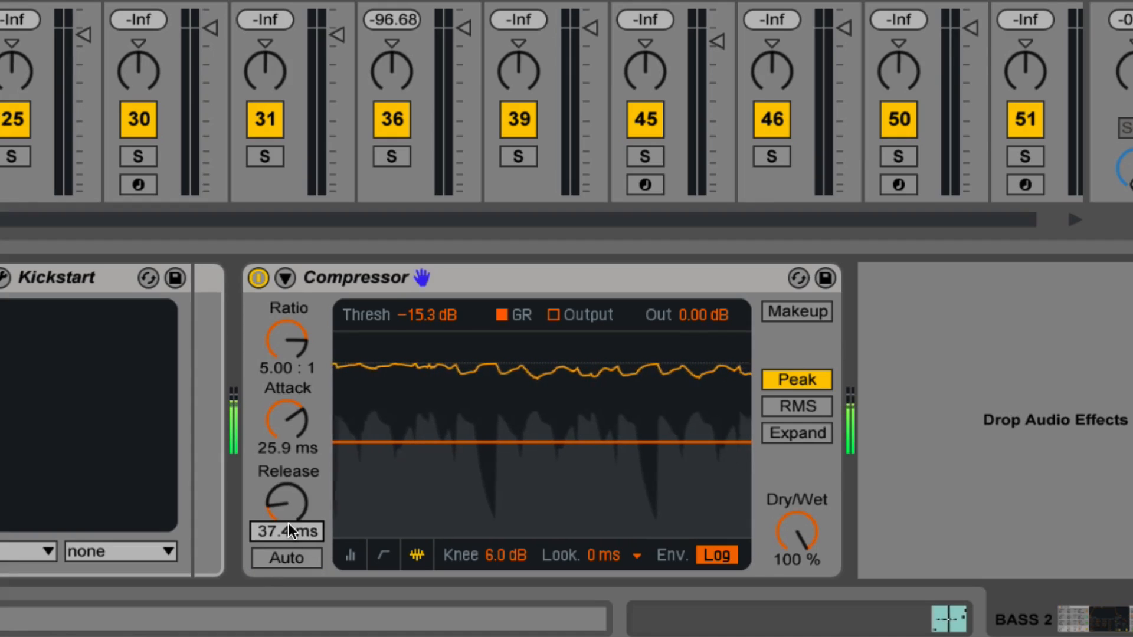
{"action": "type", "text": "50"}
{"action": "key", "text": "Return"}
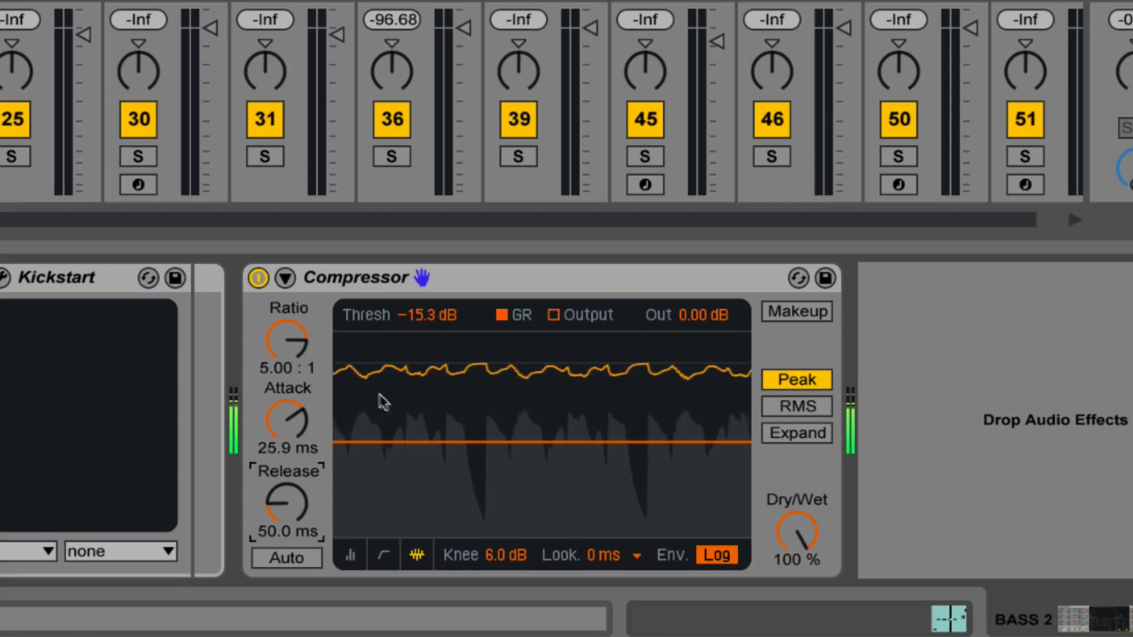
{"action": "mouse_move", "coordinate": [275, 440]}
{"action": "left_mouse_down"}
{"action": "mouse_move", "coordinate": [280, 426]}
{"action": "mouse_move", "coordinate": [280, 447]}
{"action": "left_mouse_up"}
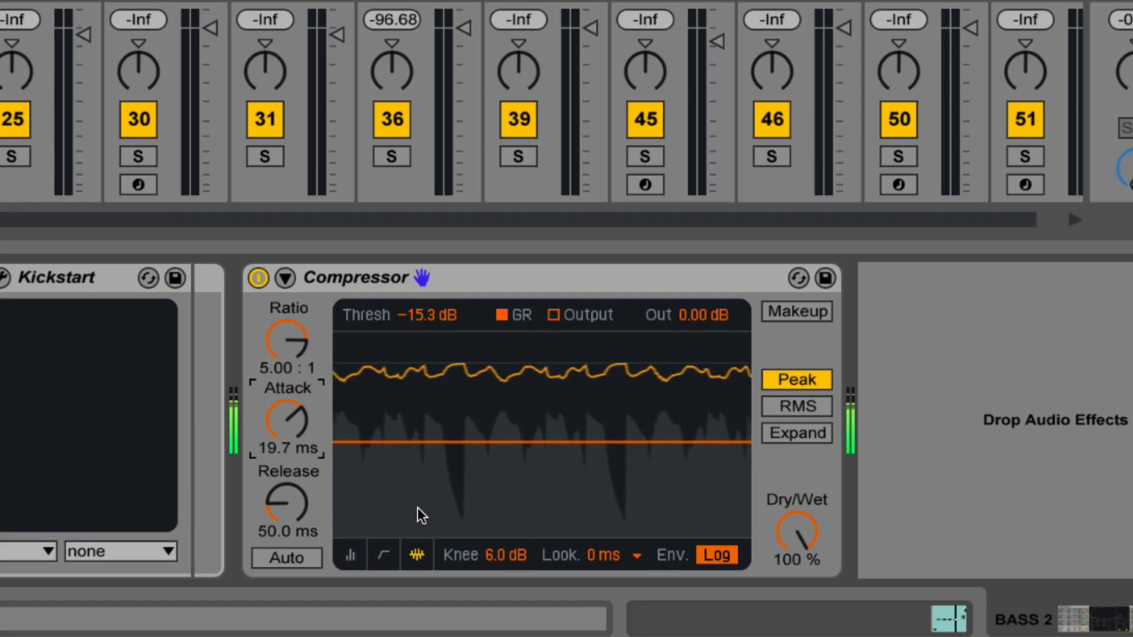
Try a soft 14 dB knee on the transfer curve, settling on a hard 0.0 dB knee with the threshold at -17.5 dB
{"action": "left_click", "coordinate": [501, 555]}
{"action": "left_click_drag", "start_coordinate": [501, 555], "coordinate": [505, 522]}
{"action": "left_click", "coordinate": [383, 554]}
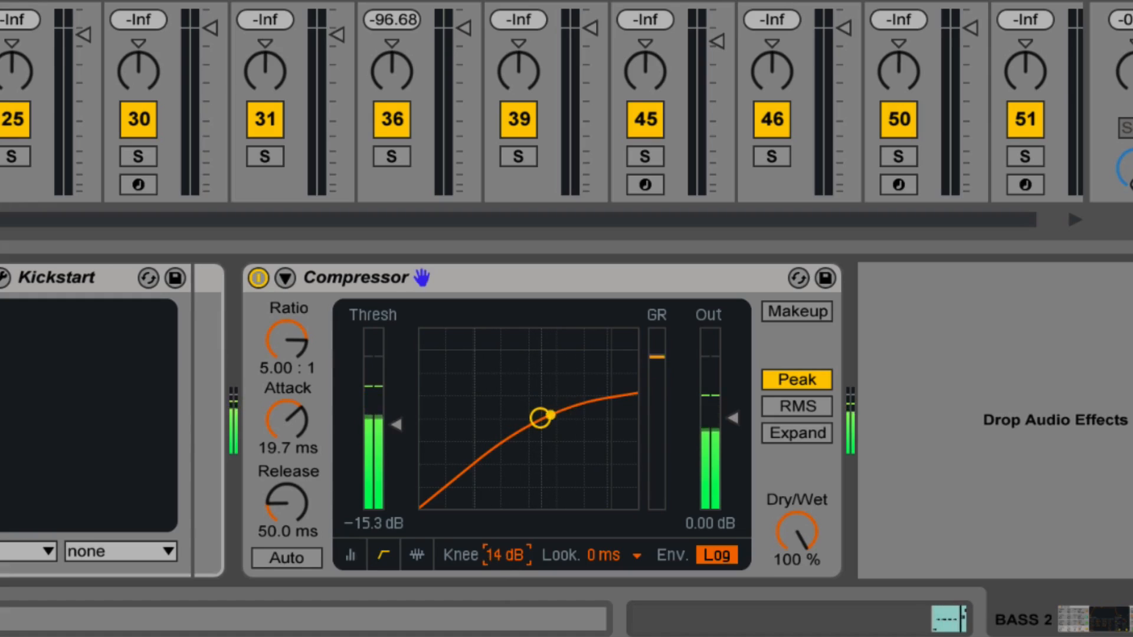
{"action": "left_click_drag", "start_coordinate": [396, 424], "coordinate": [395, 416]}
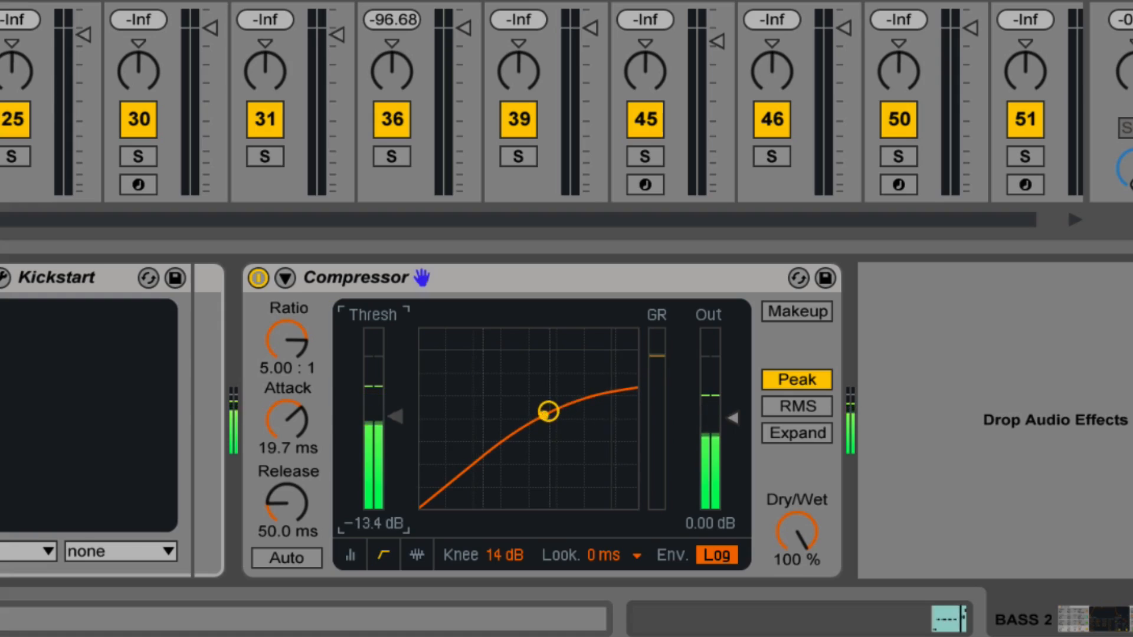
{"action": "left_click_drag", "start_coordinate": [489, 548], "coordinate": [489, 578]}
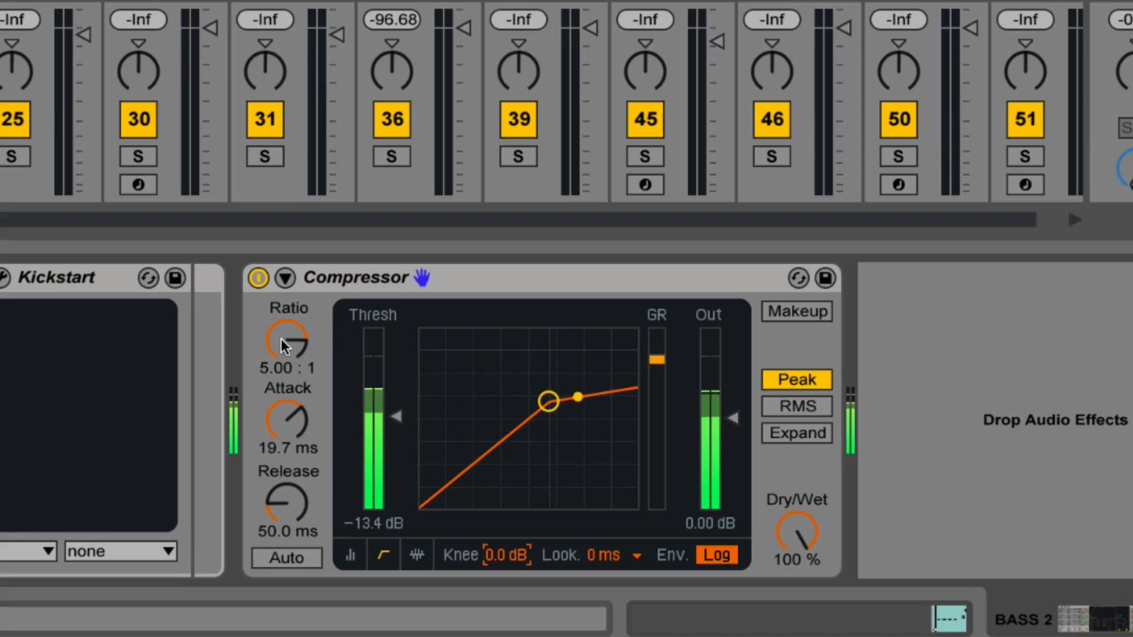
{"action": "left_click_drag", "start_coordinate": [395, 416], "coordinate": [396, 434]}
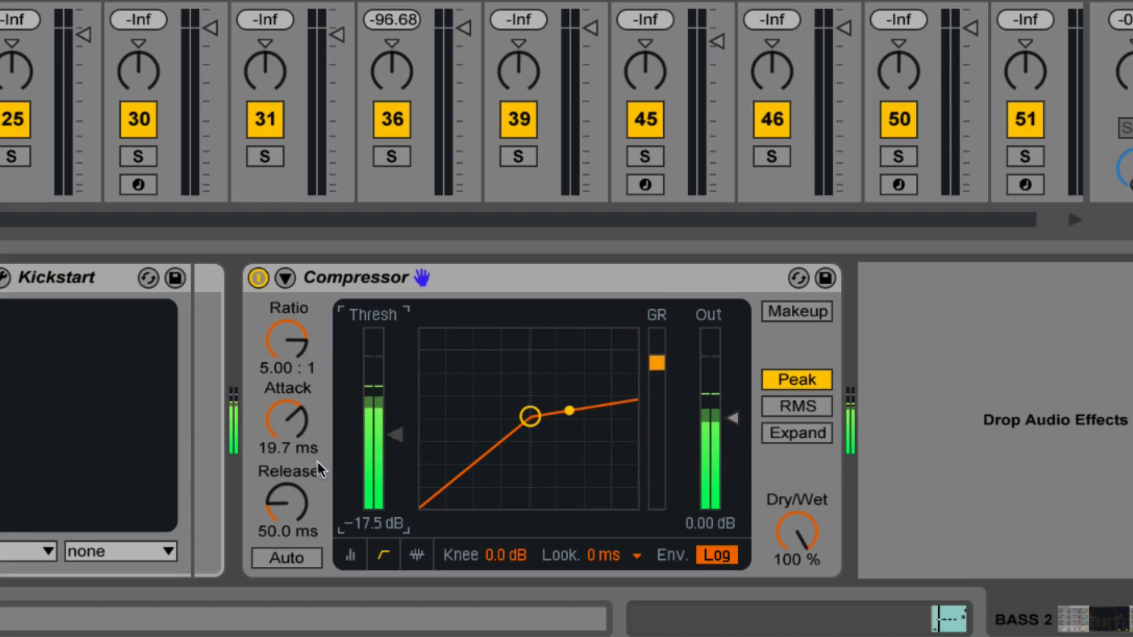
Compare attack times from 0.29 ms to 53.7 ms during playback and set the Compressor's attack to 10 ms
{"action": "mouse_move", "coordinate": [277, 423]}
{"action": "left_mouse_down"}
{"action": "mouse_move", "coordinate": [278, 449]}
{"action": "mouse_move", "coordinate": [278, 426]}
{"action": "left_mouse_up"}
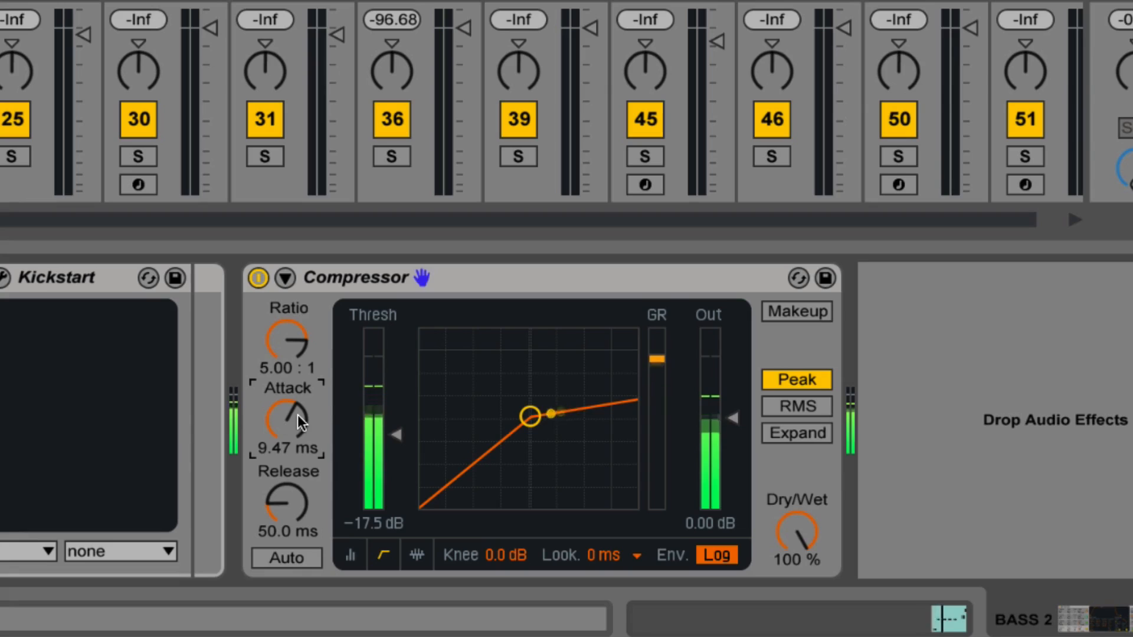
{"action": "left_click_drag", "start_coordinate": [298, 416], "coordinate": [280, 448]}
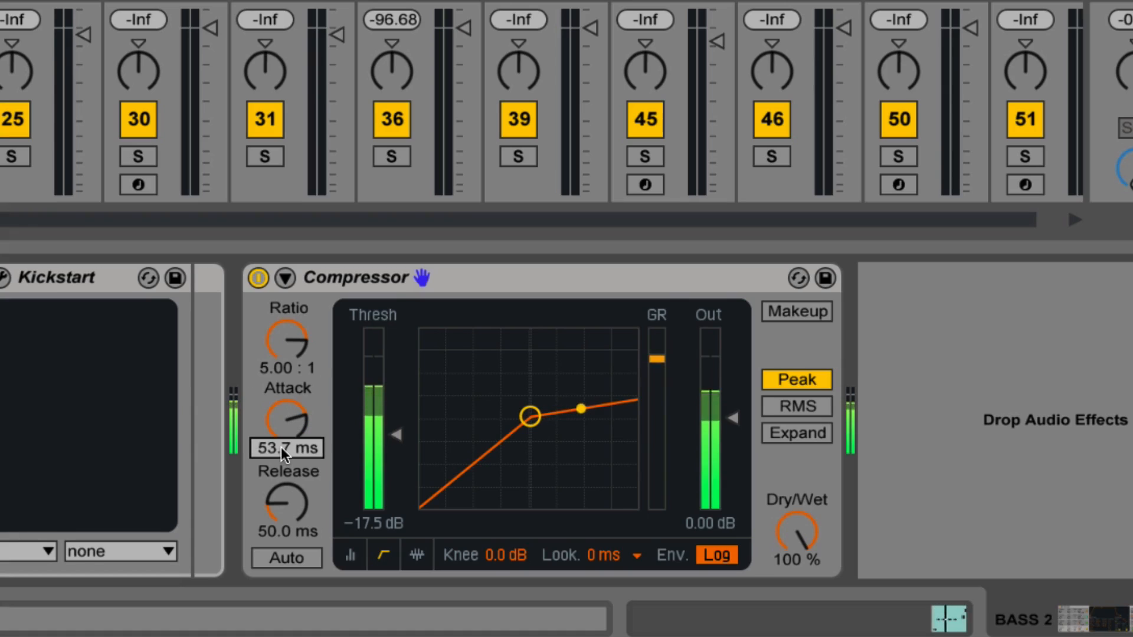
{"action": "type", "text": "10"}
{"action": "key", "text": "Return"}
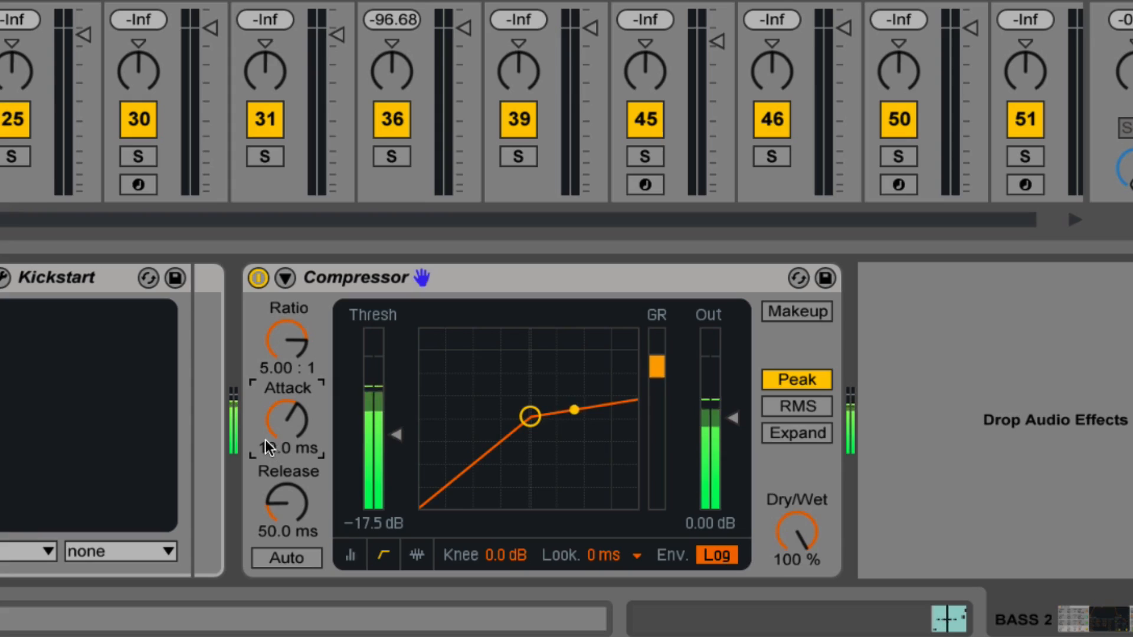
{"action": "left_click_drag", "start_coordinate": [285, 426], "coordinate": [285, 466]}
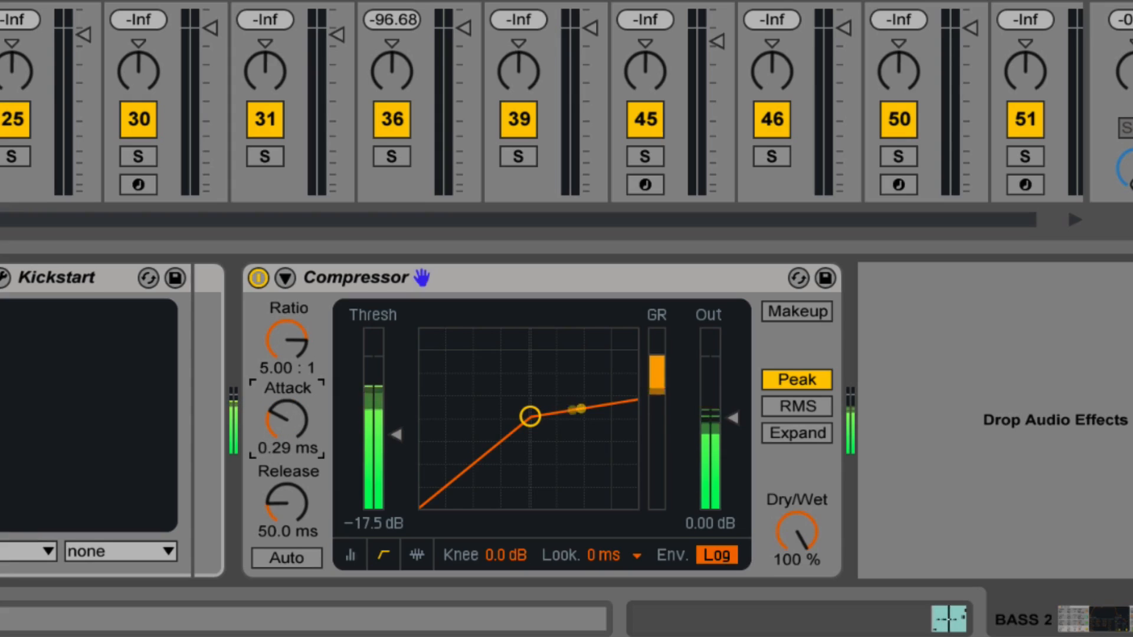
{"action": "type", "text": "10"}
{"action": "key", "text": "Return"}
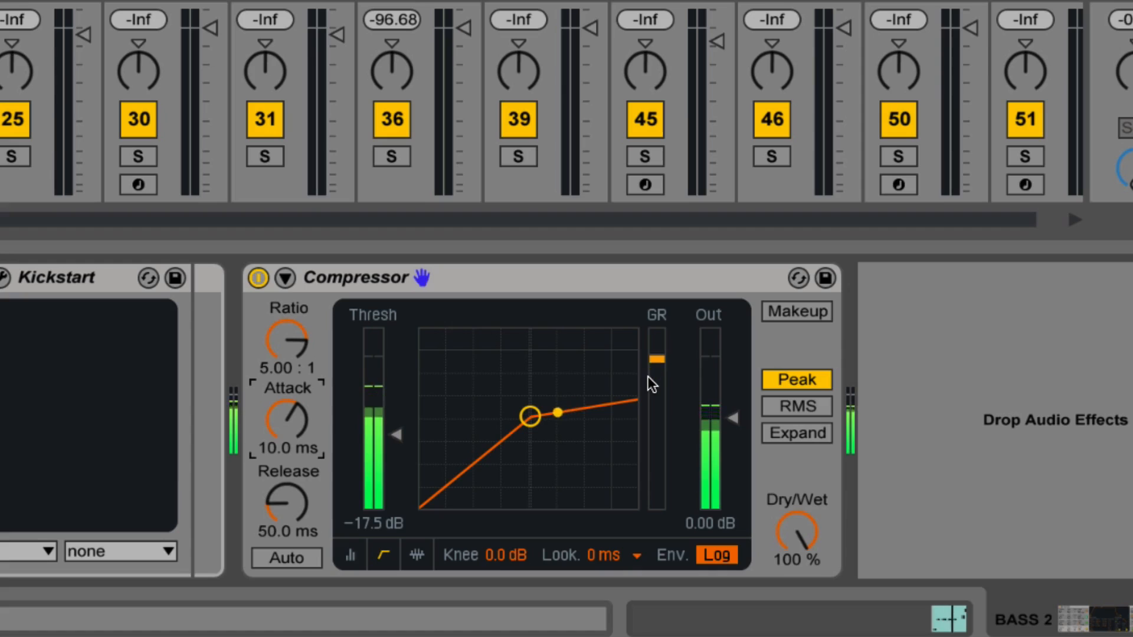
Set the Compressor's release to 40 ms during playback and adjust its ratio
{"action": "mouse_move", "coordinate": [272, 499]}
{"action": "left_mouse_down"}
{"action": "mouse_move", "coordinate": [272, 531]}
{"action": "mouse_move", "coordinate": [273, 509]}
{"action": "left_mouse_up"}
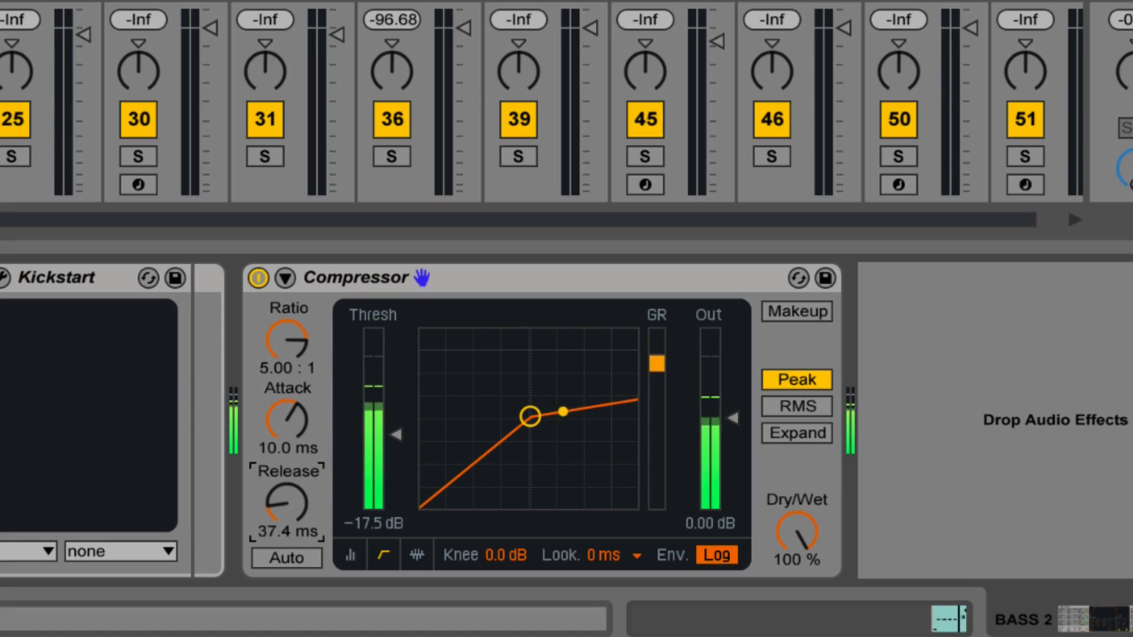
{"action": "left_click", "coordinate": [269, 533]}
{"action": "type", "text": "40"}
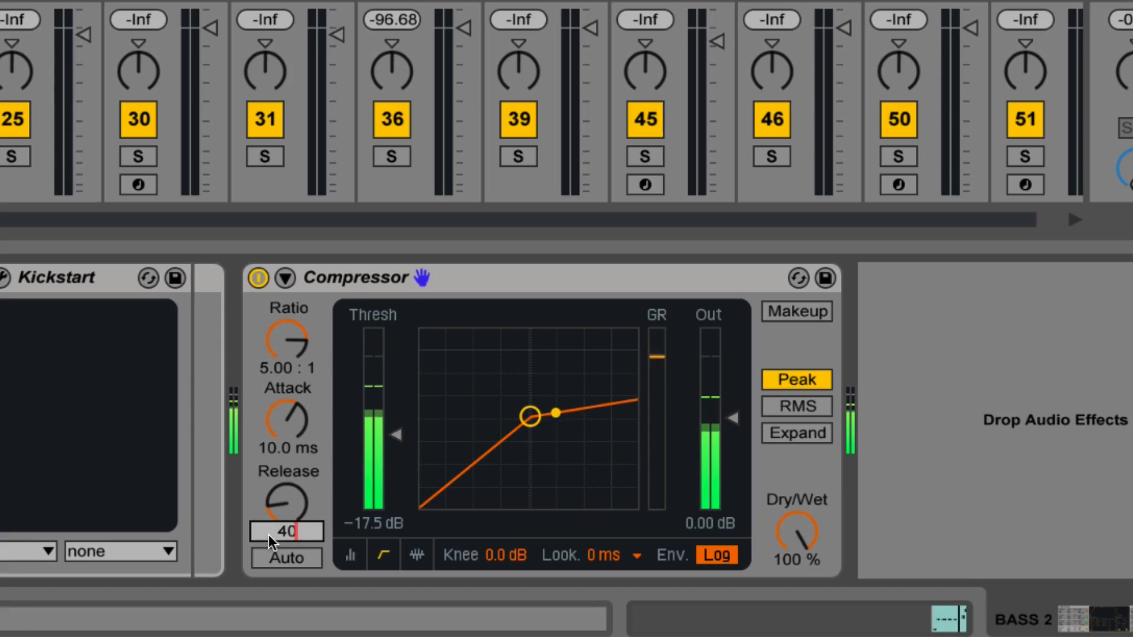
{"action": "key", "text": "Return"}
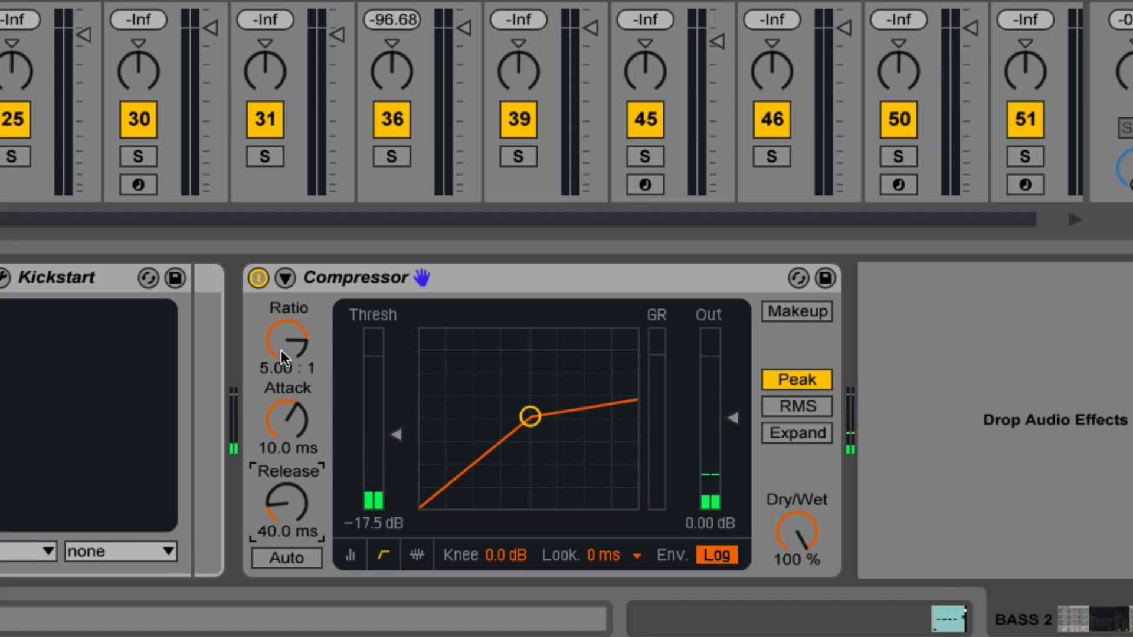
{"action": "left_click_drag", "start_coordinate": [282, 348], "coordinate": [282, 373]}
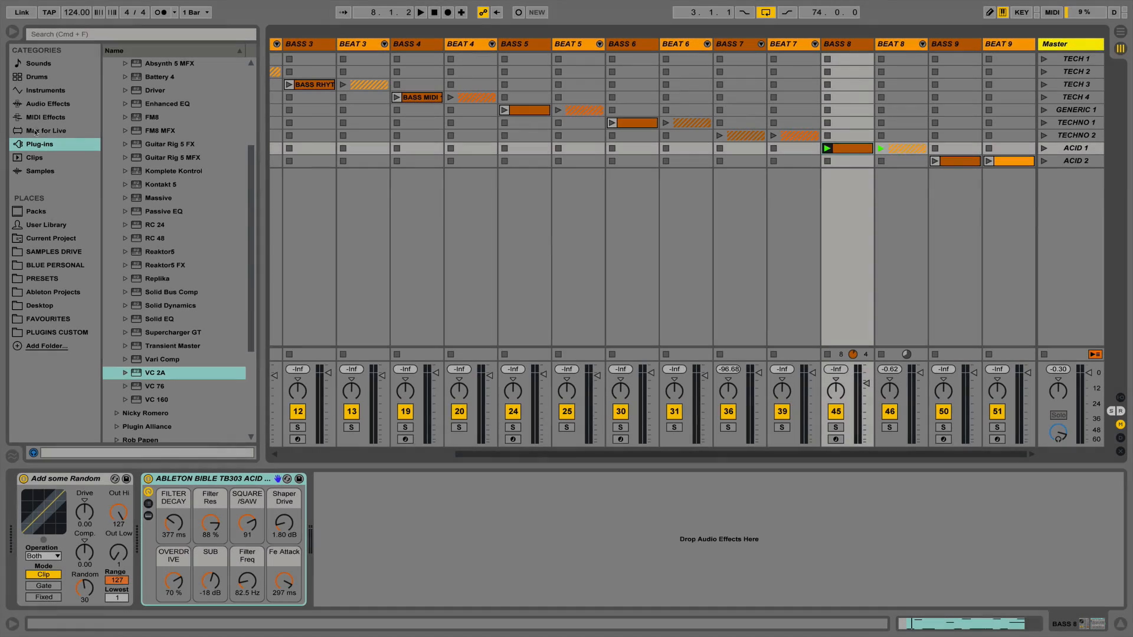
Load Voxengo's SPAN analyzer onto the BASS 8 track after the acid rack
{"action": "scroll", "coordinate": [108, 308], "scroll_direction": "down", "scroll_amount": 4}
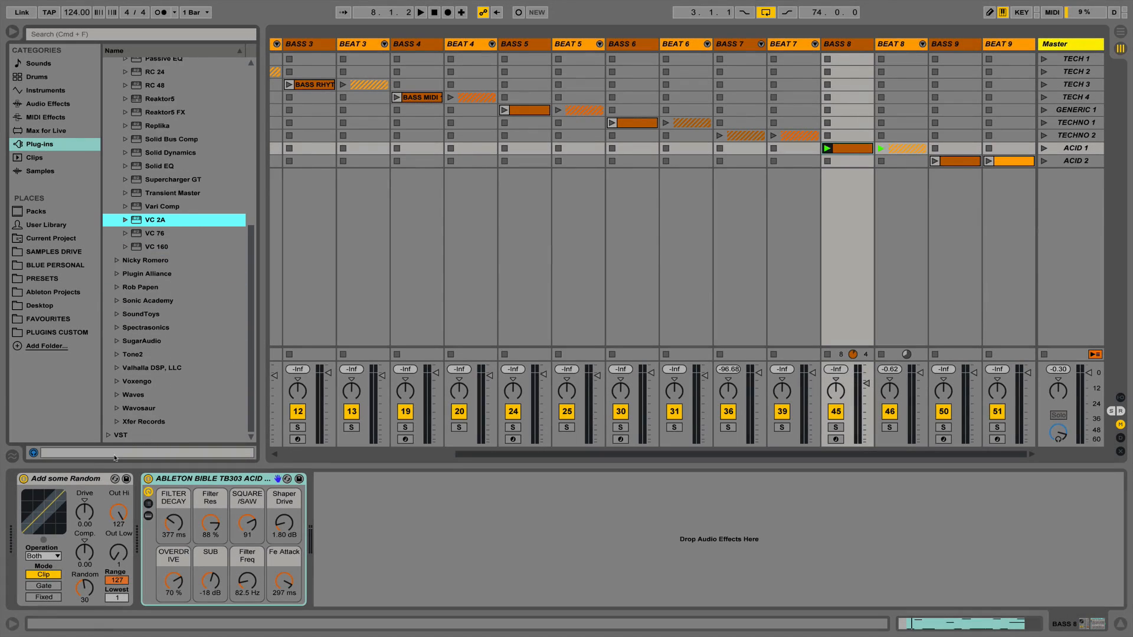
{"action": "left_click", "coordinate": [118, 382]}
{"action": "left_click", "coordinate": [124, 333]}
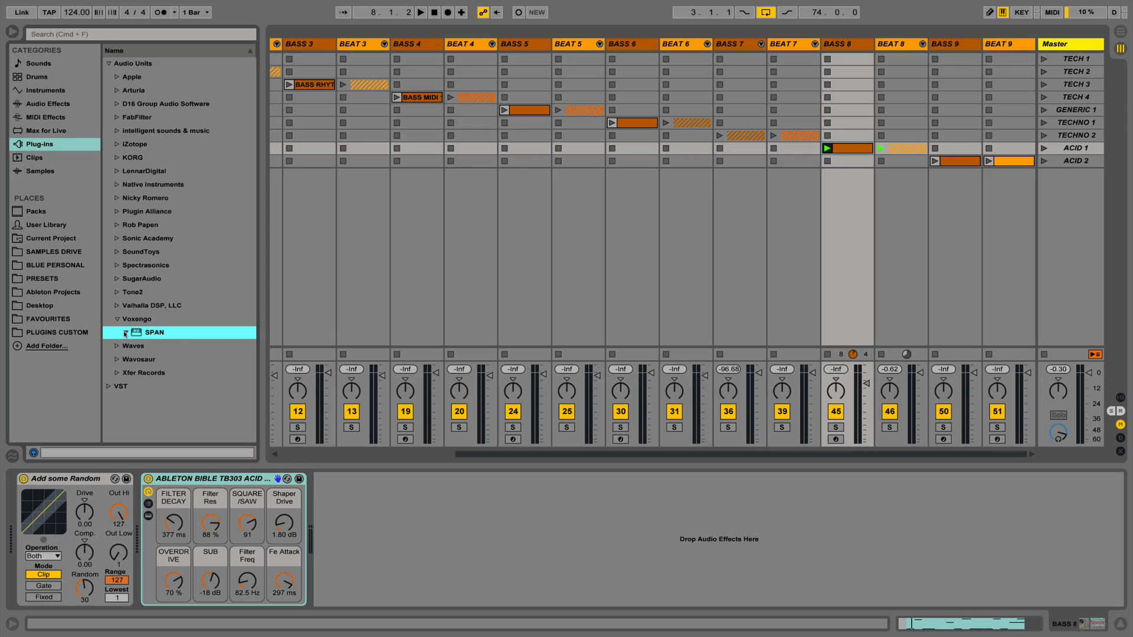
{"action": "left_click_drag", "start_coordinate": [140, 334], "coordinate": [357, 508]}
Apply SPAN's Lo-Freq Inspection factory preset and clear space by moving its window aside and hiding the browser
{"action": "left_click", "coordinate": [382, 130]}
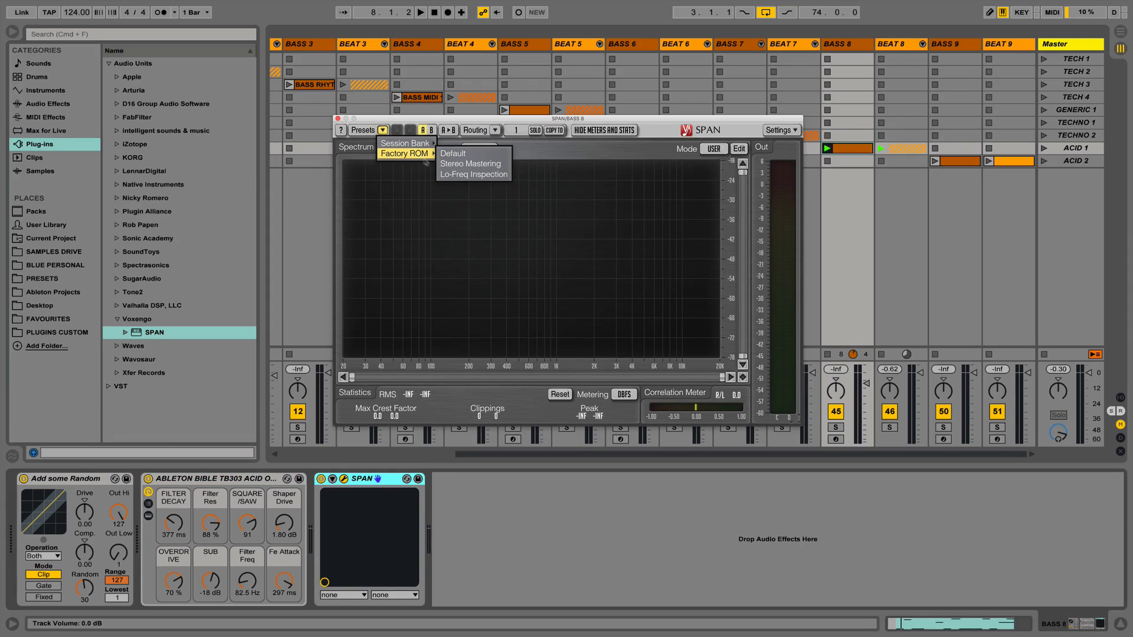
{"action": "left_click", "coordinate": [444, 176]}
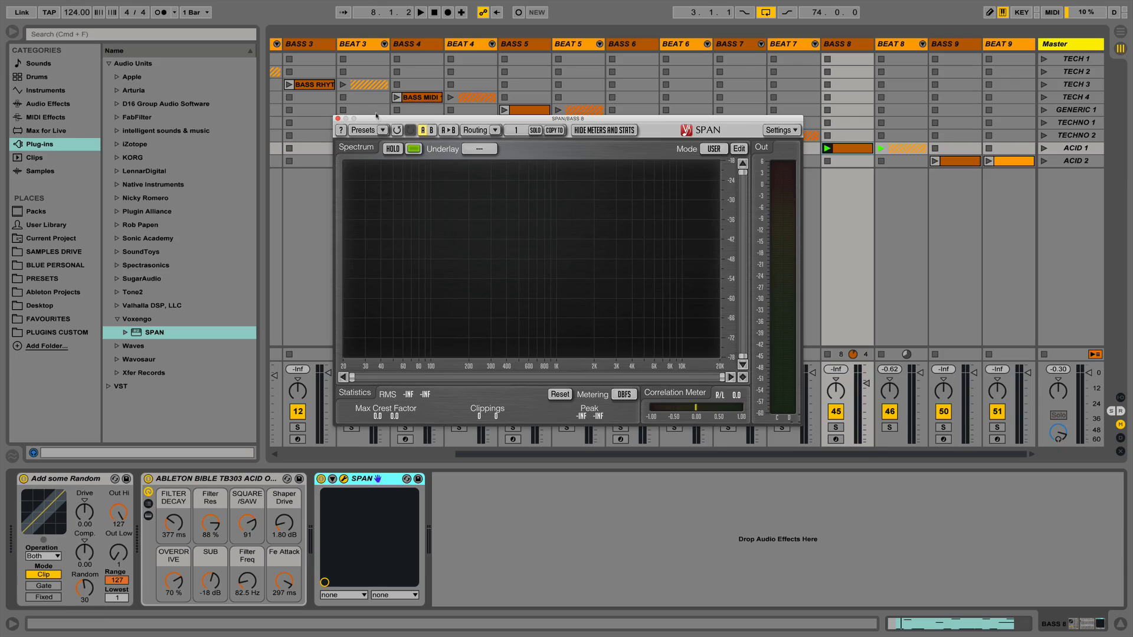
{"action": "left_click_drag", "start_coordinate": [379, 118], "coordinate": [611, 108]}
{"action": "left_click", "coordinate": [13, 31]}
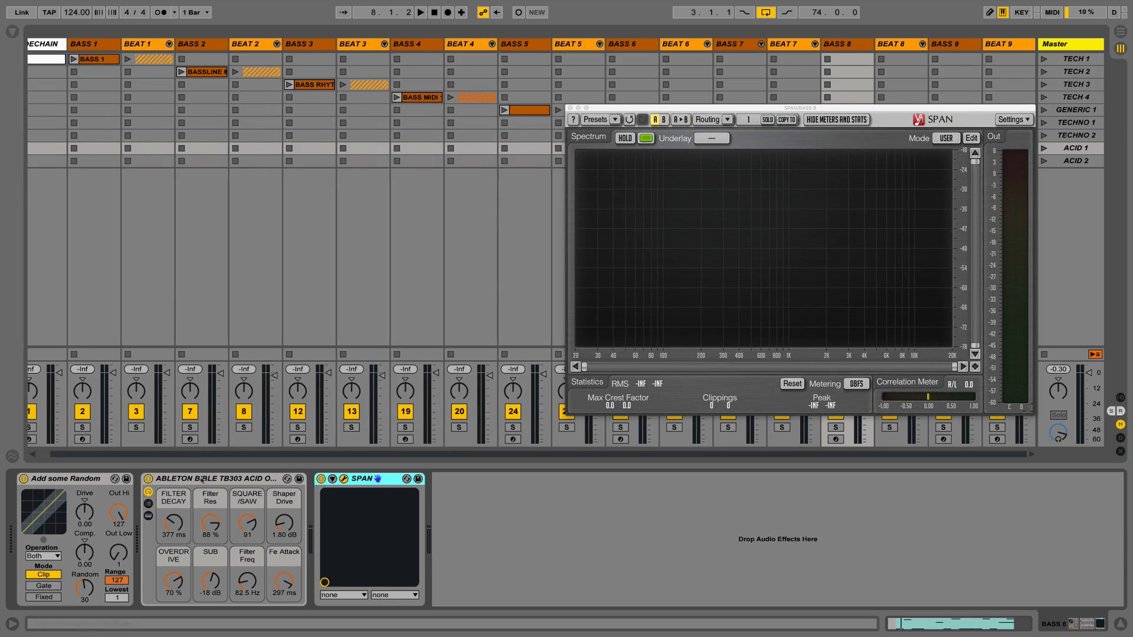
Unfold the devices inside the ABLETON BIBLE TB303 ACID rack on BASS 8 to examine Operator, Overdrive and Reverb
{"action": "double_click", "coordinate": [195, 478]}
{"action": "double_click", "coordinate": [148, 543]}
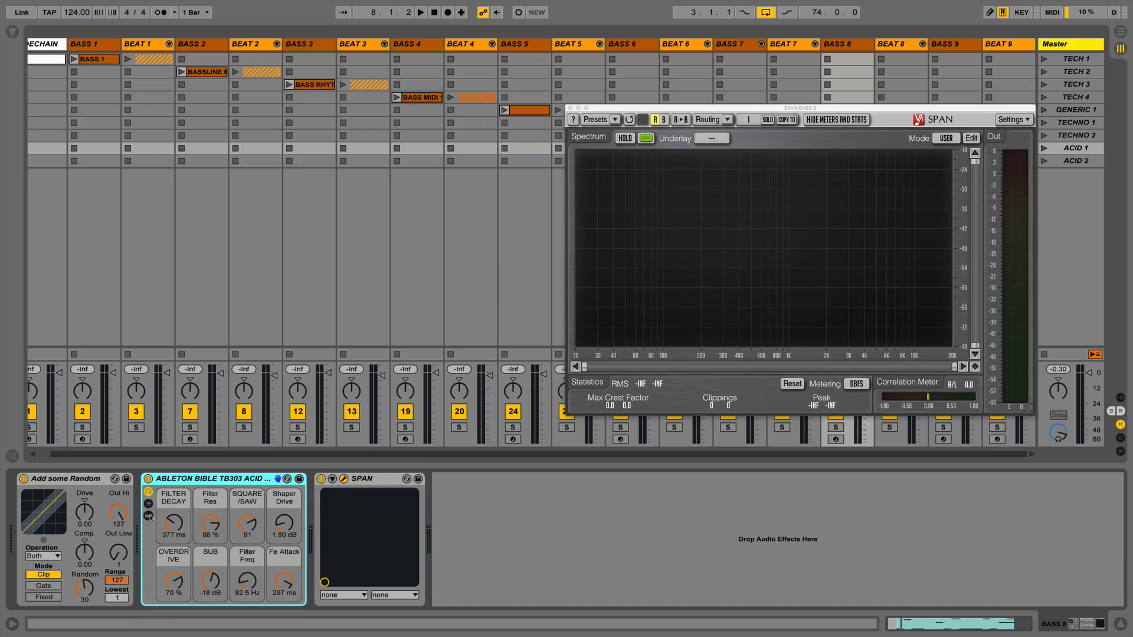
{"action": "left_click", "coordinate": [148, 516]}
{"action": "scroll", "coordinate": [106, 581], "scroll_direction": "right", "scroll_amount": 3}
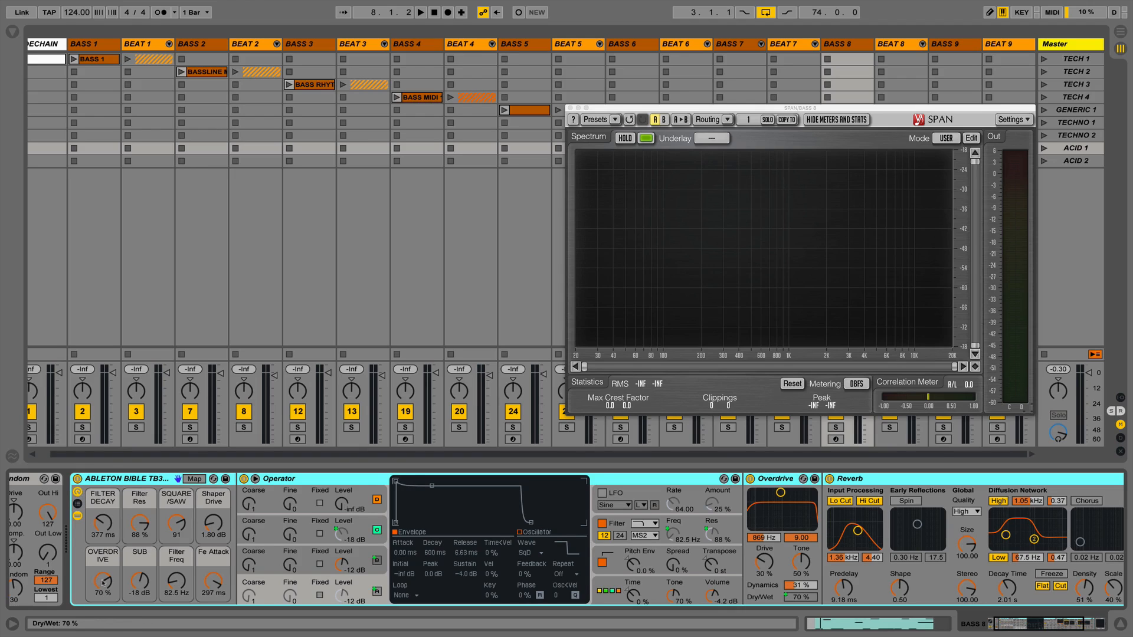
{"action": "scroll", "coordinate": [108, 581], "scroll_direction": "right", "scroll_amount": 1}
Set the OVERDRIVE macro to 69 % and Shaper Drive to 3.87 dB, checking Operator's filter settings before folding the rack's devices
{"action": "mouse_move", "coordinate": [80, 580]}
{"action": "left_mouse_down"}
{"action": "mouse_move", "coordinate": [79, 594]}
{"action": "mouse_move", "coordinate": [80, 580]}
{"action": "left_mouse_up"}
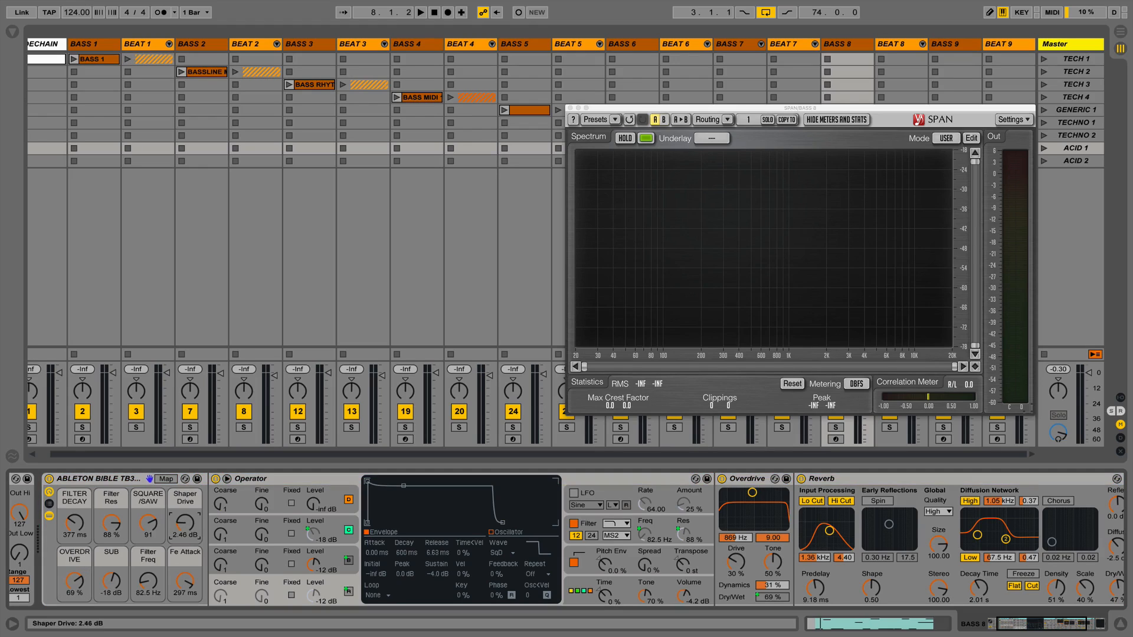
{"action": "left_click_drag", "start_coordinate": [185, 522], "coordinate": [184, 517]}
{"action": "left_click", "coordinate": [594, 526]}
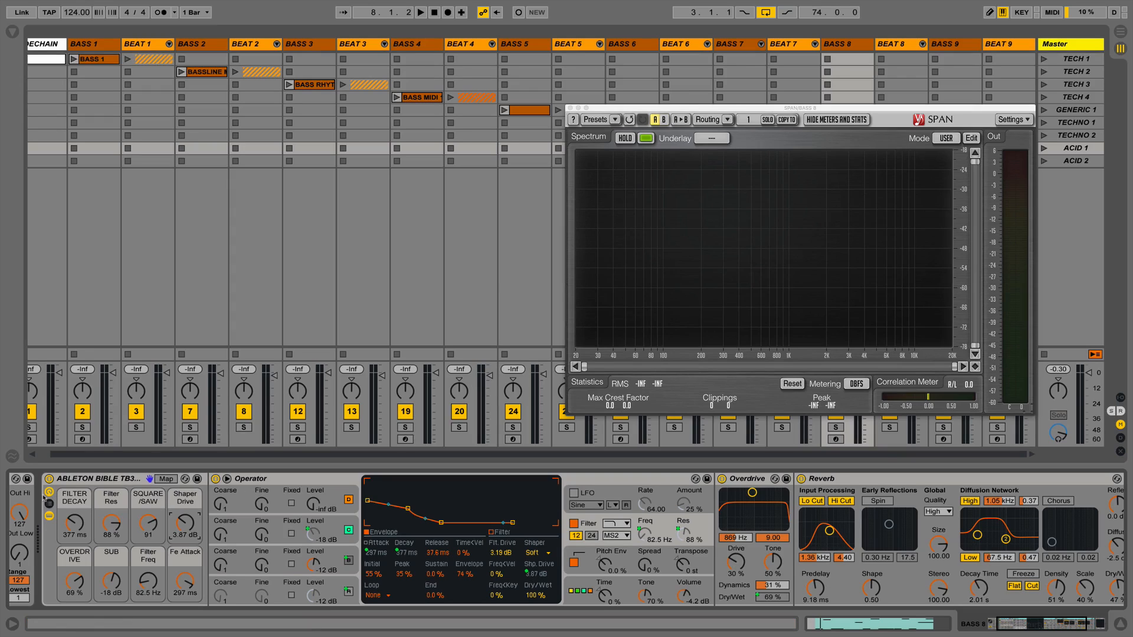
{"action": "left_click", "coordinate": [50, 516]}
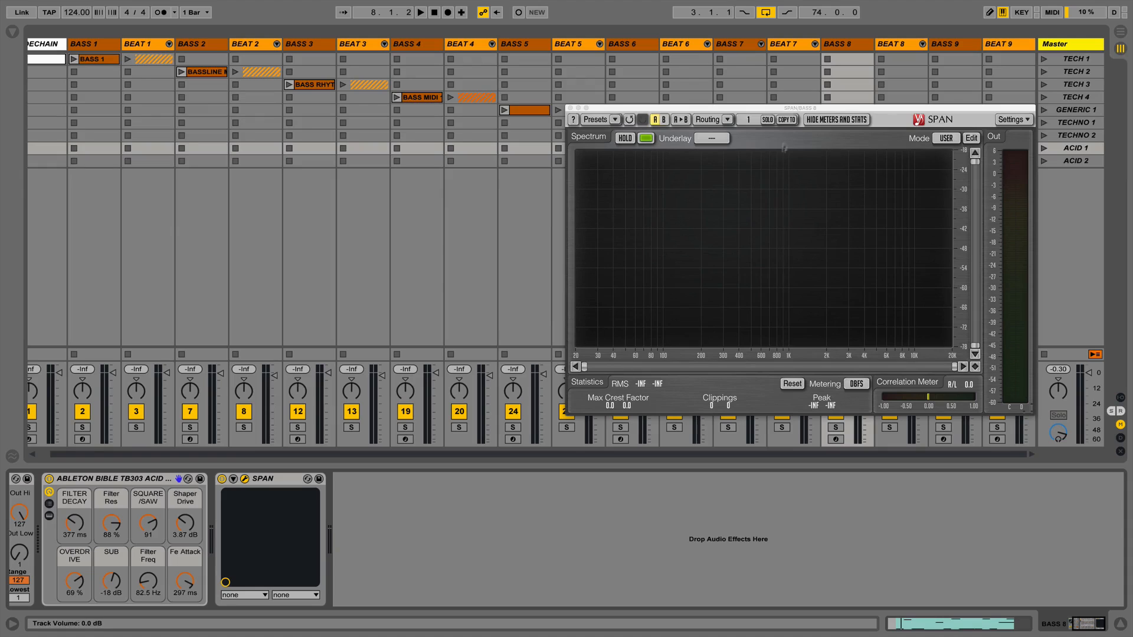
Play BASS 8 soloed with SPAN moved clear of the track, and bring OVERDRIVE to 0 % and Shaper Drive to 0.00 dB
{"action": "left_click_drag", "start_coordinate": [786, 108], "coordinate": [457, 54]}
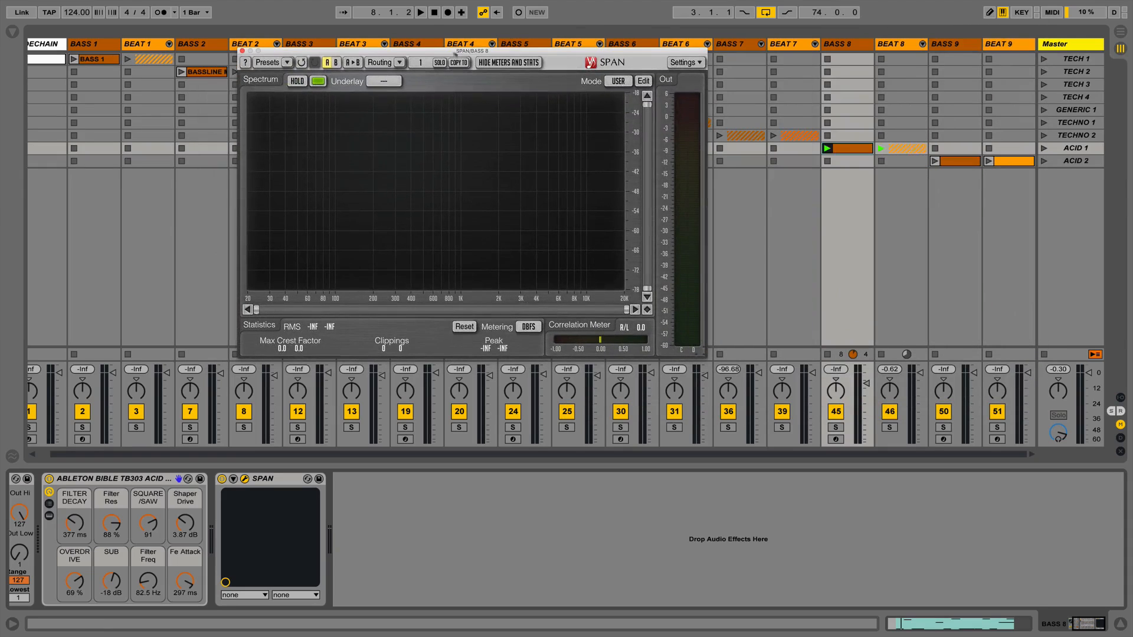
{"action": "left_click", "coordinate": [835, 428]}
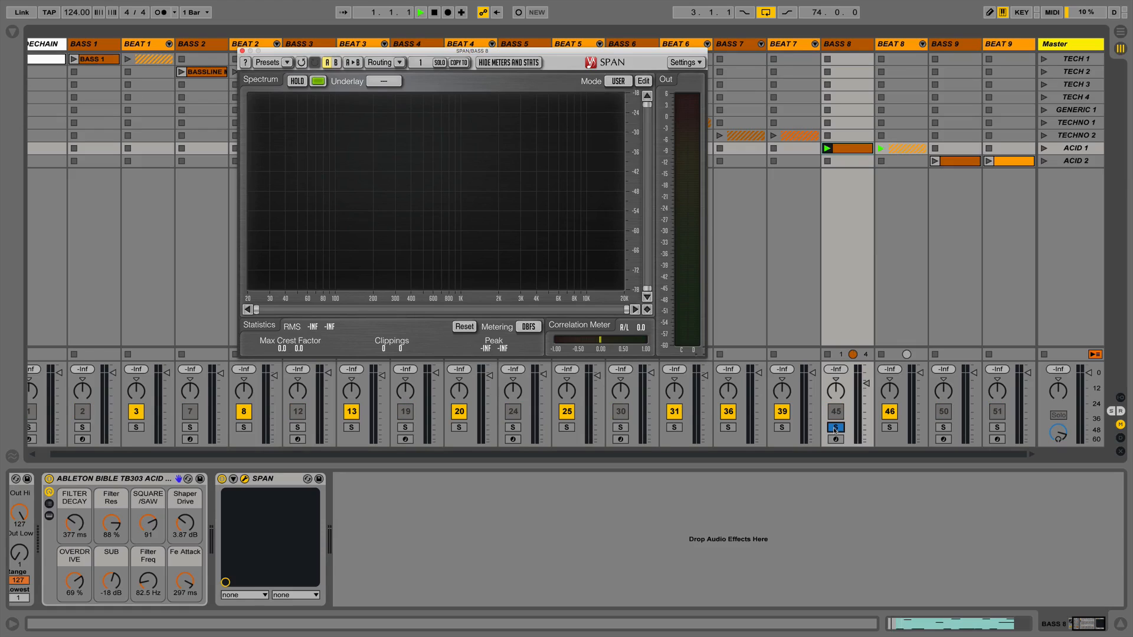
{"action": "left_click", "coordinate": [122, 586]}
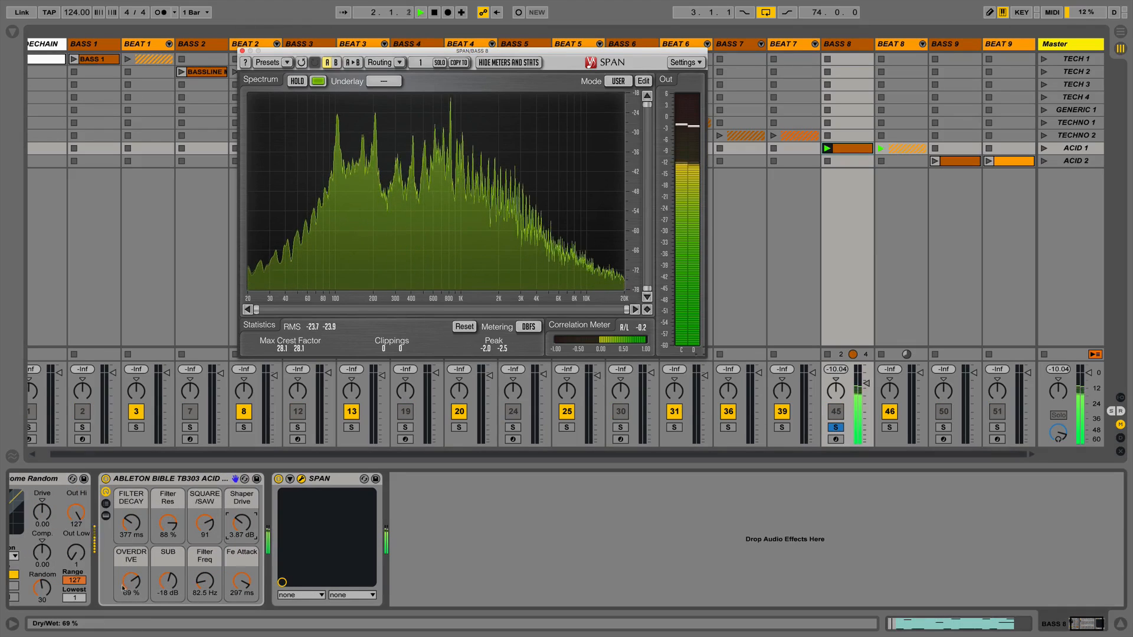
{"action": "left_click_drag", "start_coordinate": [122, 588], "coordinate": [122, 635]}
{"action": "left_click_drag", "start_coordinate": [241, 523], "coordinate": [240, 555]}
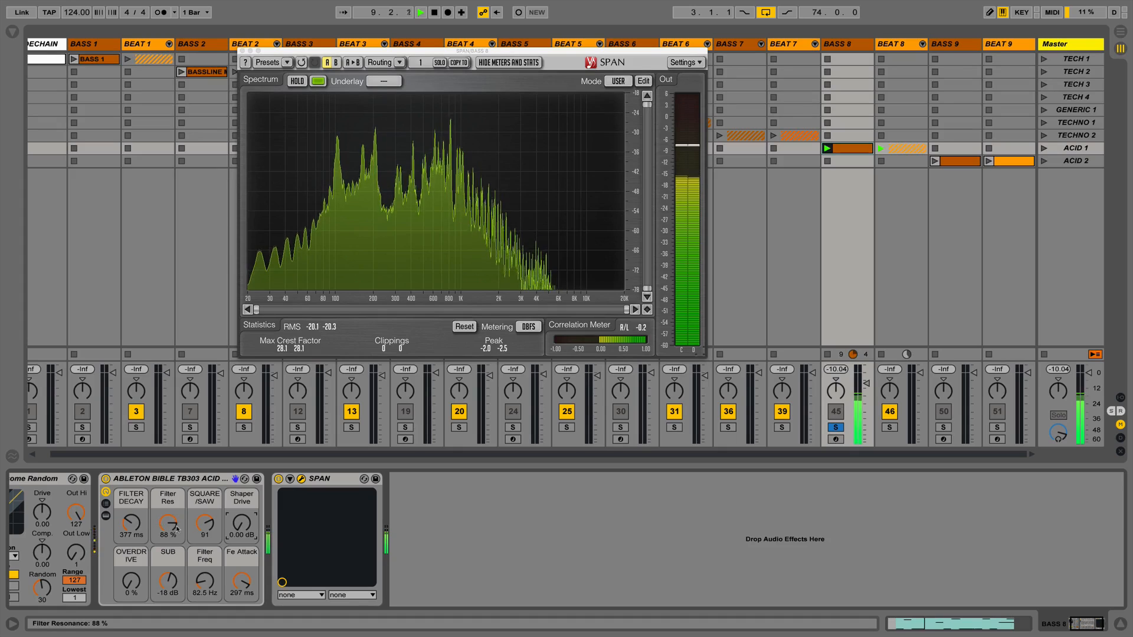
Set Filter Res to 90 %, Shaper Drive to 8.03 dB and OVERDRIVE to 80 % while watching the spectrum, and stop playback
{"action": "left_click_drag", "start_coordinate": [170, 526], "coordinate": [168, 482]}
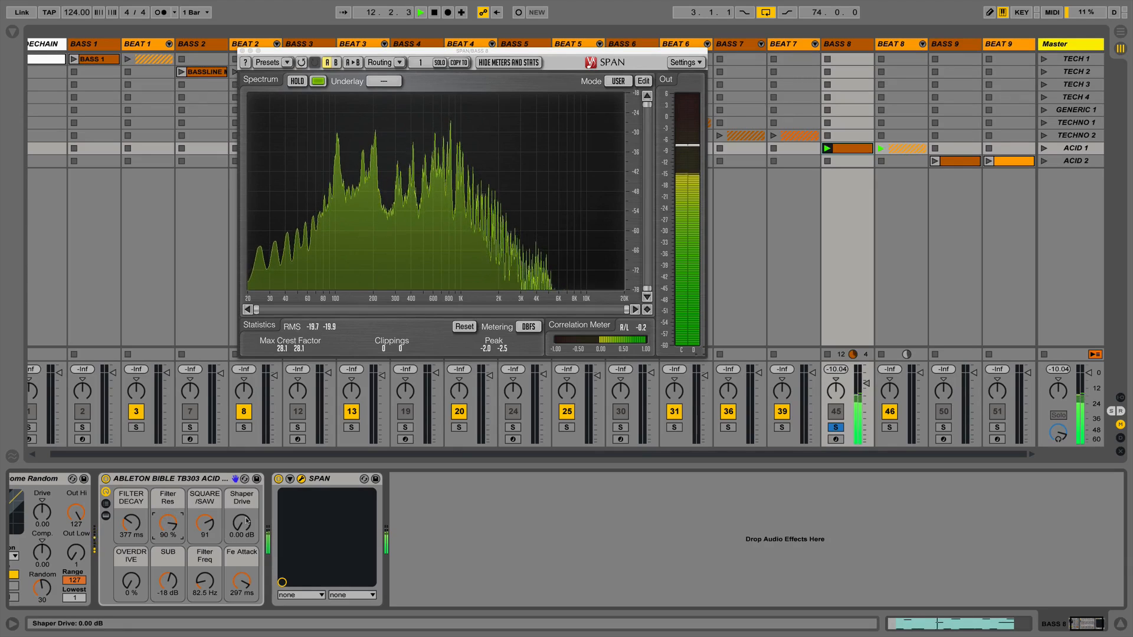
{"action": "left_click_drag", "start_coordinate": [241, 522], "coordinate": [241, 515]}
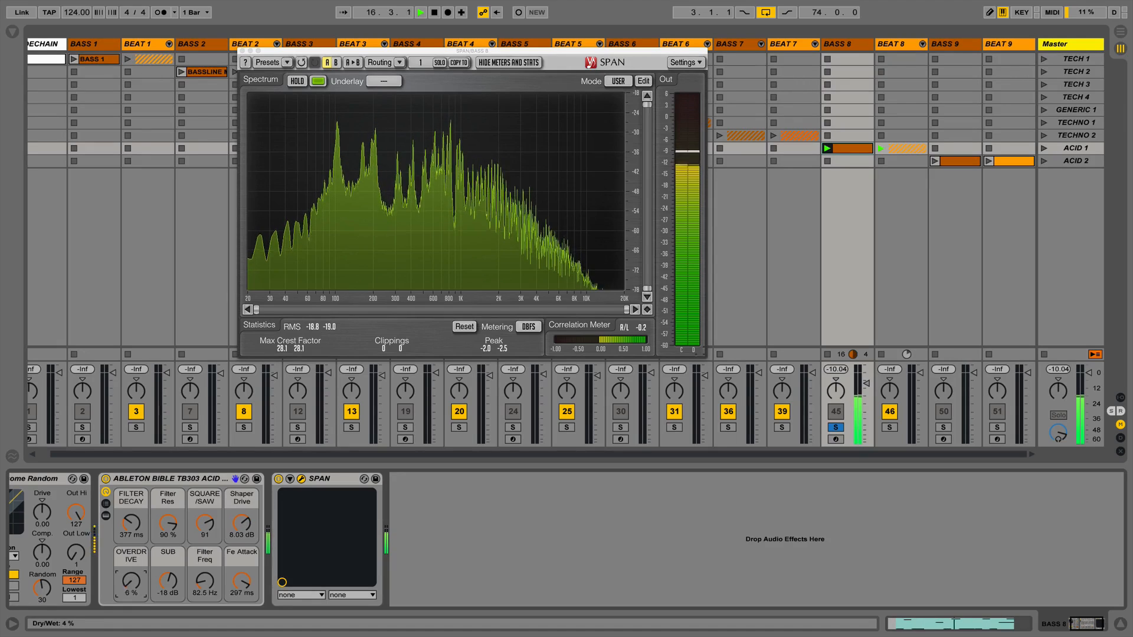
{"action": "left_click_drag", "start_coordinate": [131, 581], "coordinate": [130, 551]}
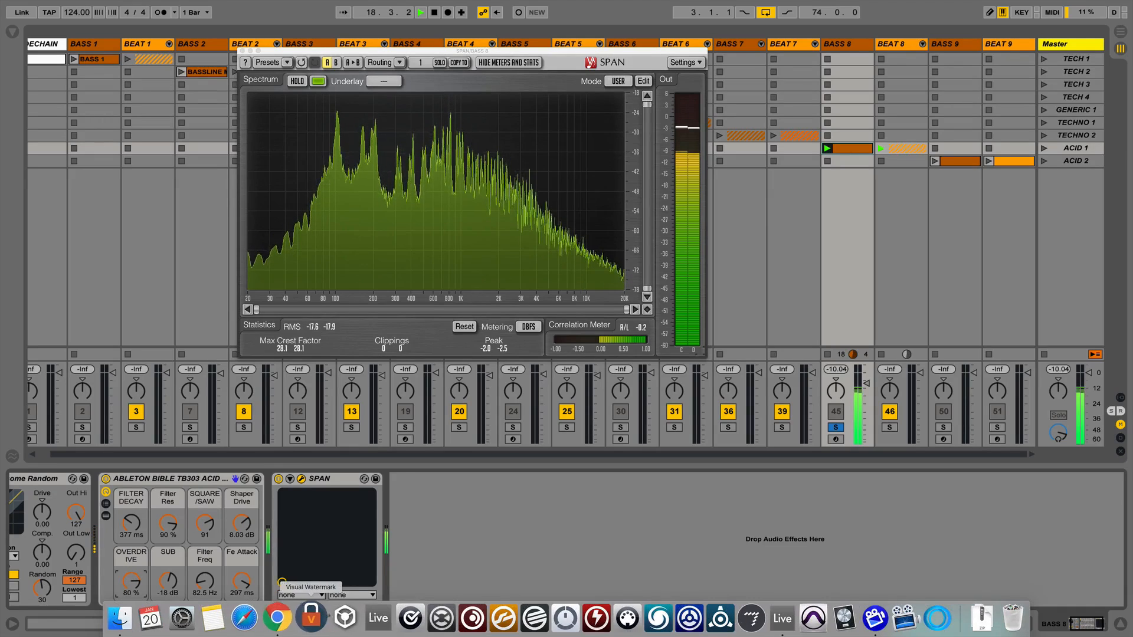
{"action": "key", "text": "space"}
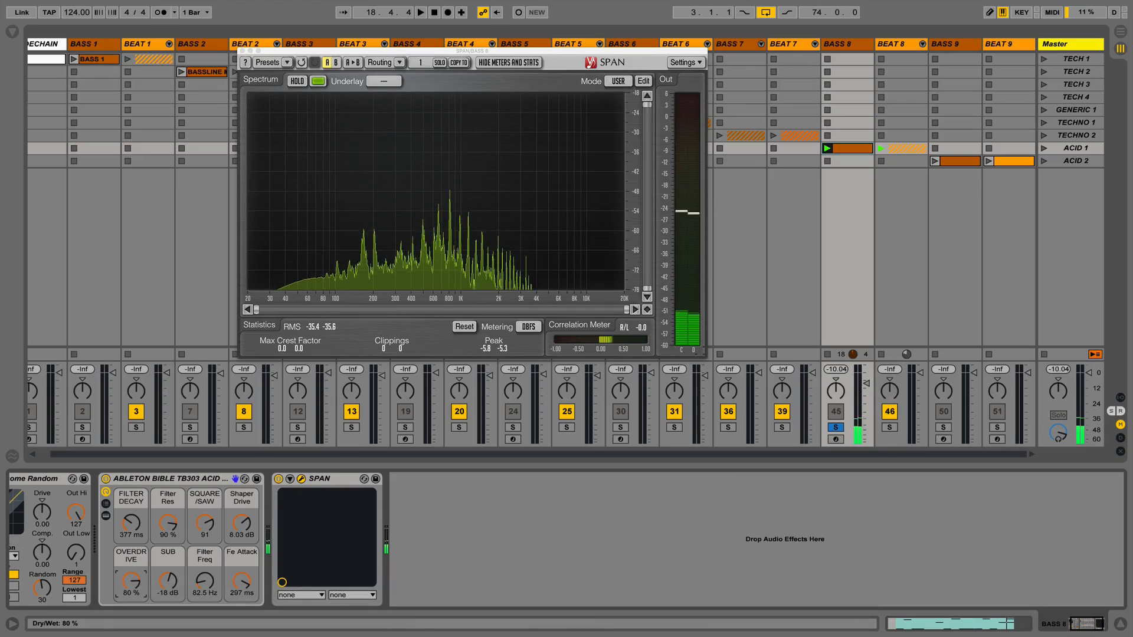
Reset OVERDRIVE to 0 % and Shaper Drive to 0.00 dB, and play BASS 8 unsoloed together with the beat
{"action": "double_click", "coordinate": [131, 581]}
{"action": "double_click", "coordinate": [241, 523]}
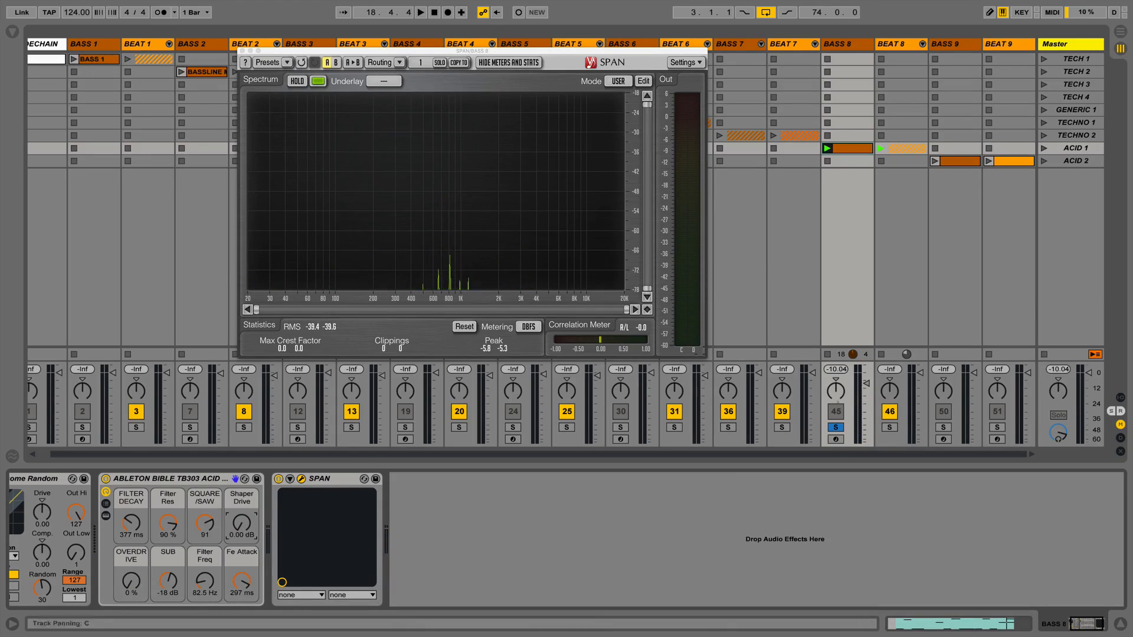
{"action": "left_click", "coordinate": [836, 427]}
{"action": "key", "text": "space"}
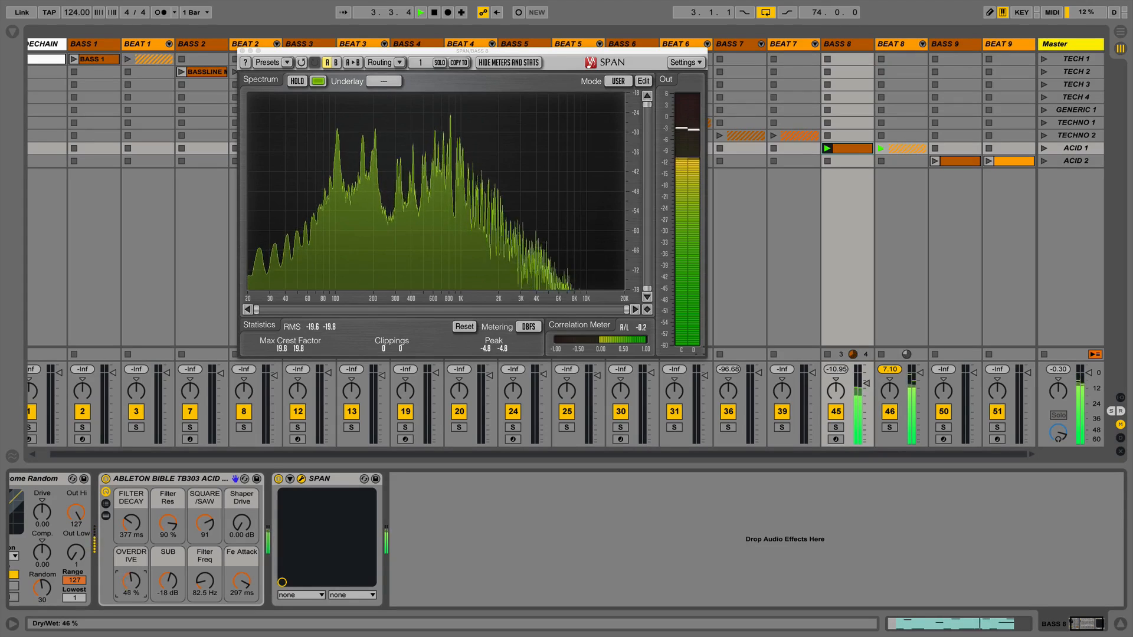
Raise OVERDRIVE to 80 % and Shaper Drive to 10.0 dB during playback and examine the bass peaks in SPAN
{"action": "left_click_drag", "start_coordinate": [132, 580], "coordinate": [132, 537]}
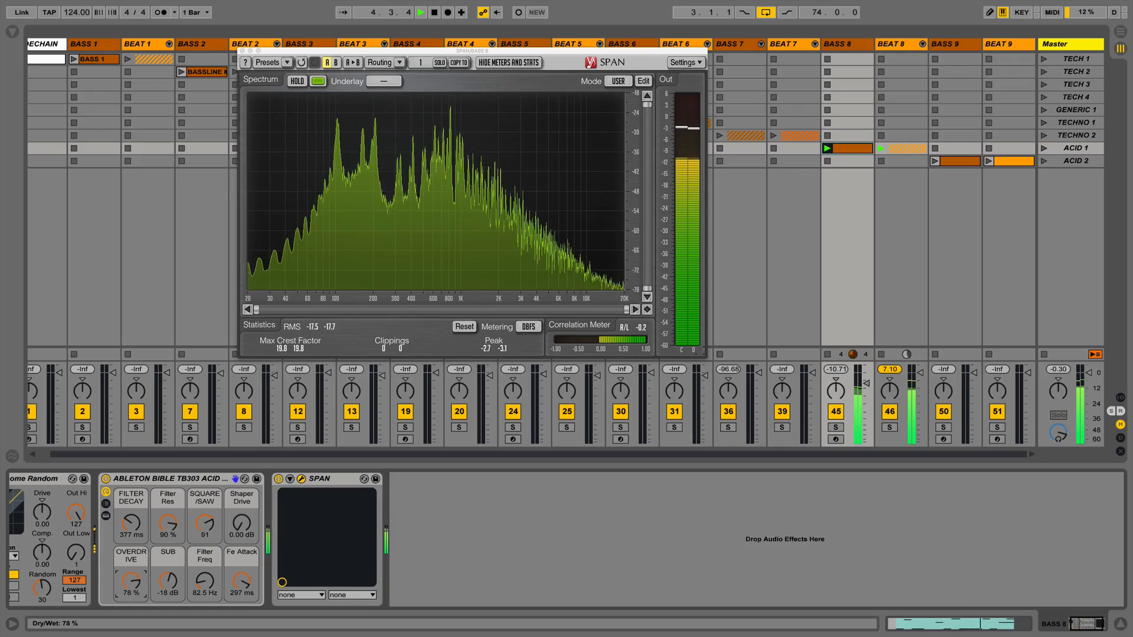
{"action": "scroll", "coordinate": [135, 581], "scroll_direction": "right", "scroll_amount": 2}
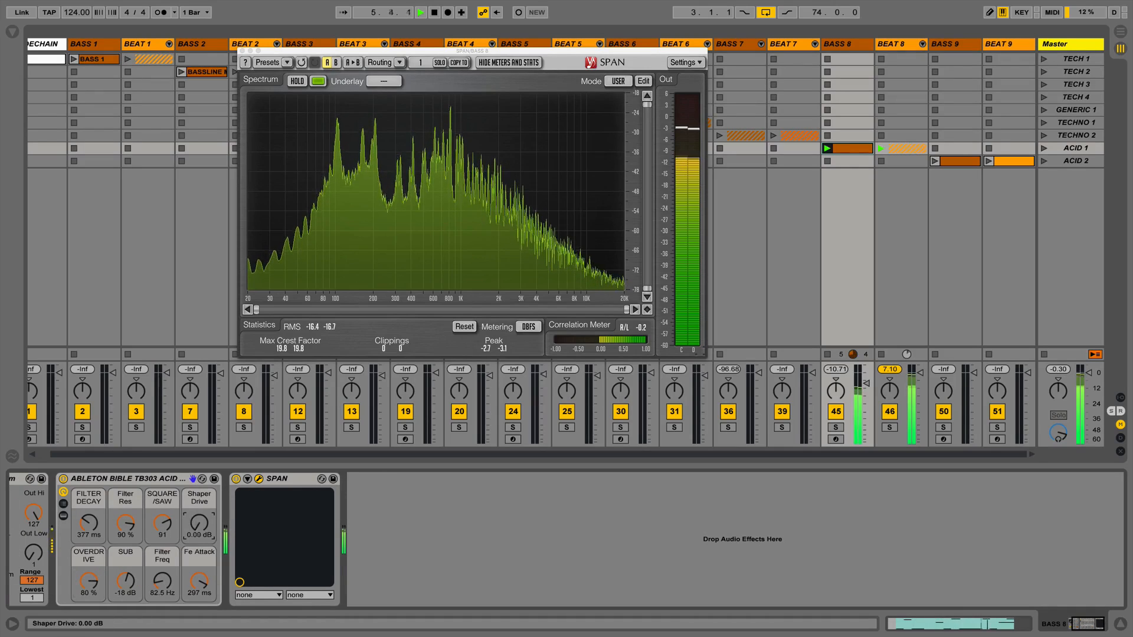
{"action": "left_click_drag", "start_coordinate": [201, 523], "coordinate": [200, 469]}
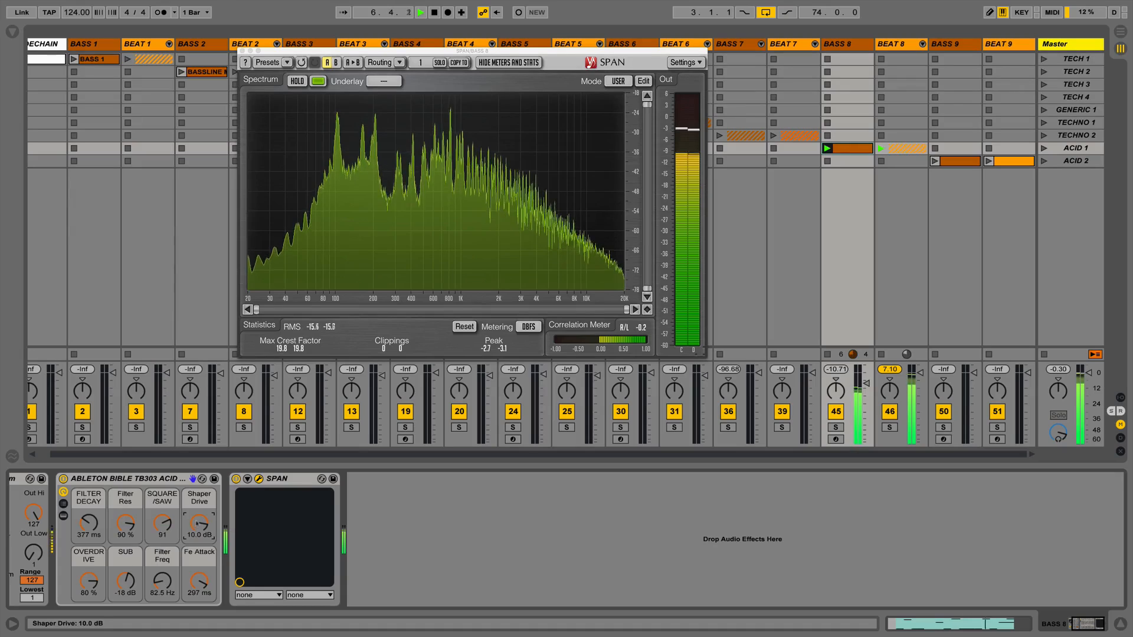
{"action": "mouse_move", "coordinate": [452, 112]}
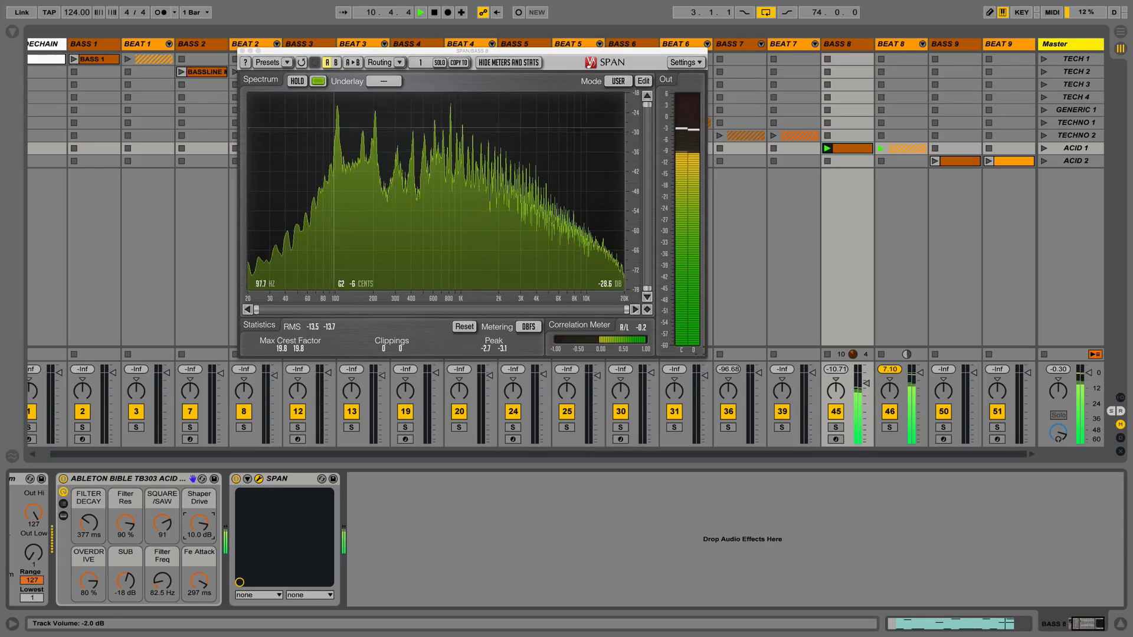
Lower OVERDRIVE to 1 % and Shaper Drive to 0.00 dB, check the low-frequency peaks, and stop playback with the SPAN window closed
{"action": "left_click_drag", "start_coordinate": [88, 581], "coordinate": [88, 631]}
{"action": "left_click_drag", "start_coordinate": [198, 523], "coordinate": [199, 584]}
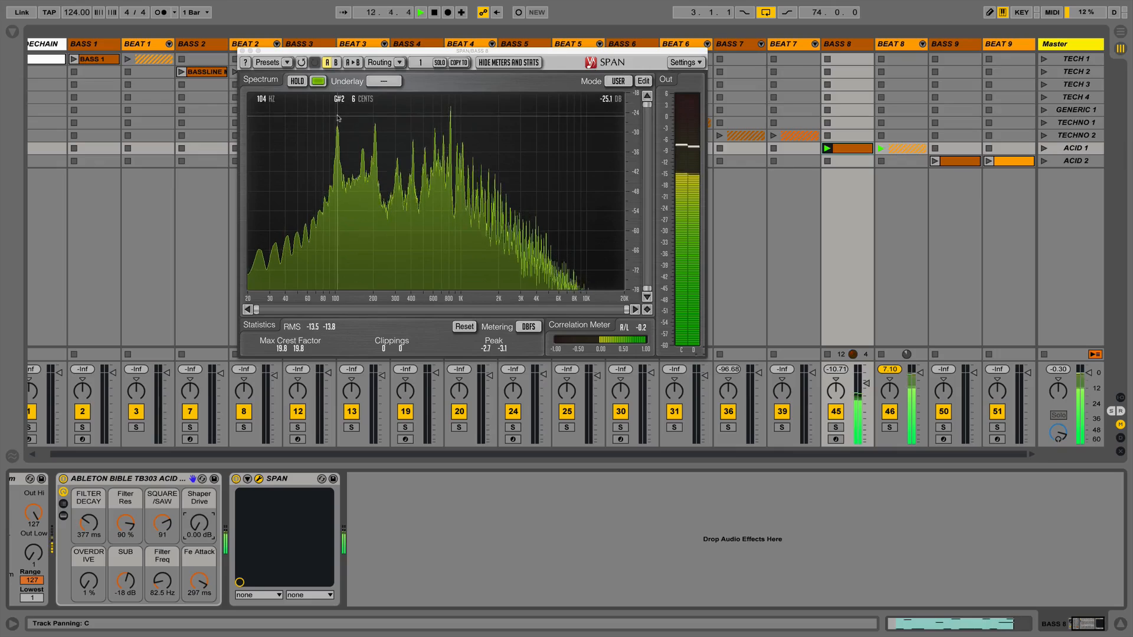
{"action": "key", "text": "space"}
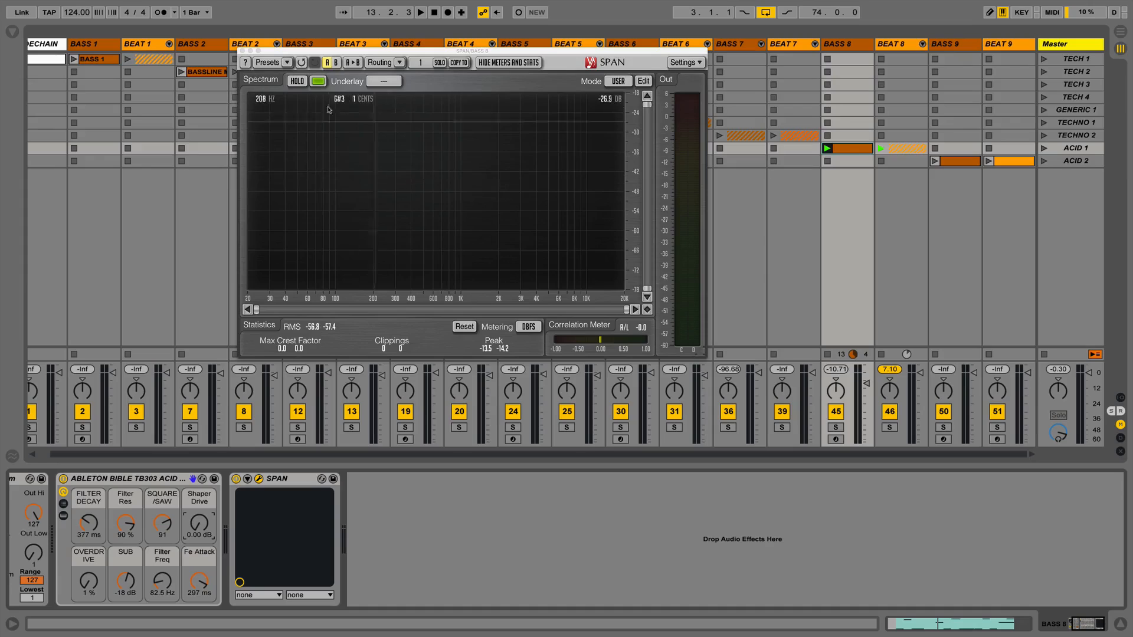
{"action": "left_click", "coordinate": [242, 51]}
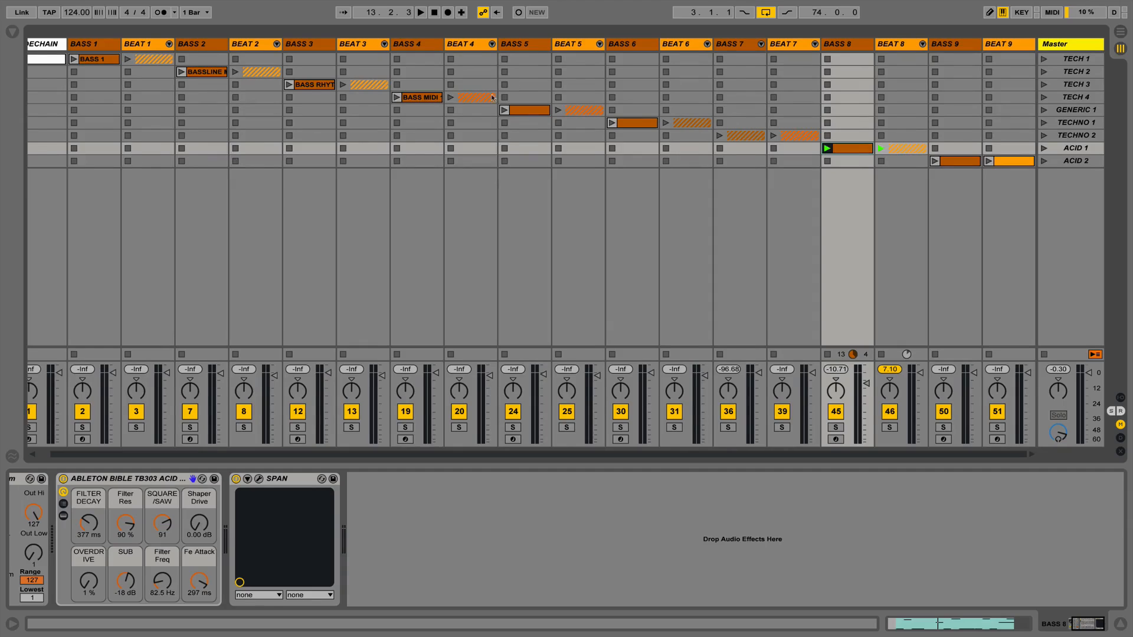
Launch the scenes TECH 1, TECH 2, GENERIC 1, TECHNO 1 and TECHNO 2 in turn to compare their basses
{"action": "scroll", "coordinate": [492, 98], "scroll_direction": "left", "scroll_amount": 1}
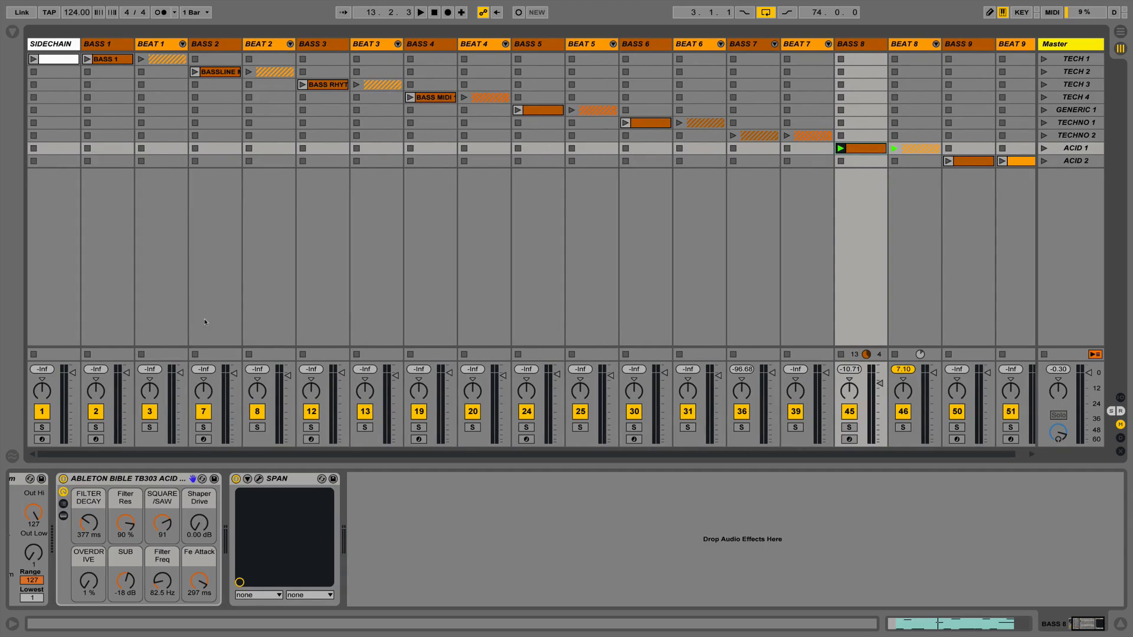
{"action": "left_click", "coordinate": [1043, 59]}
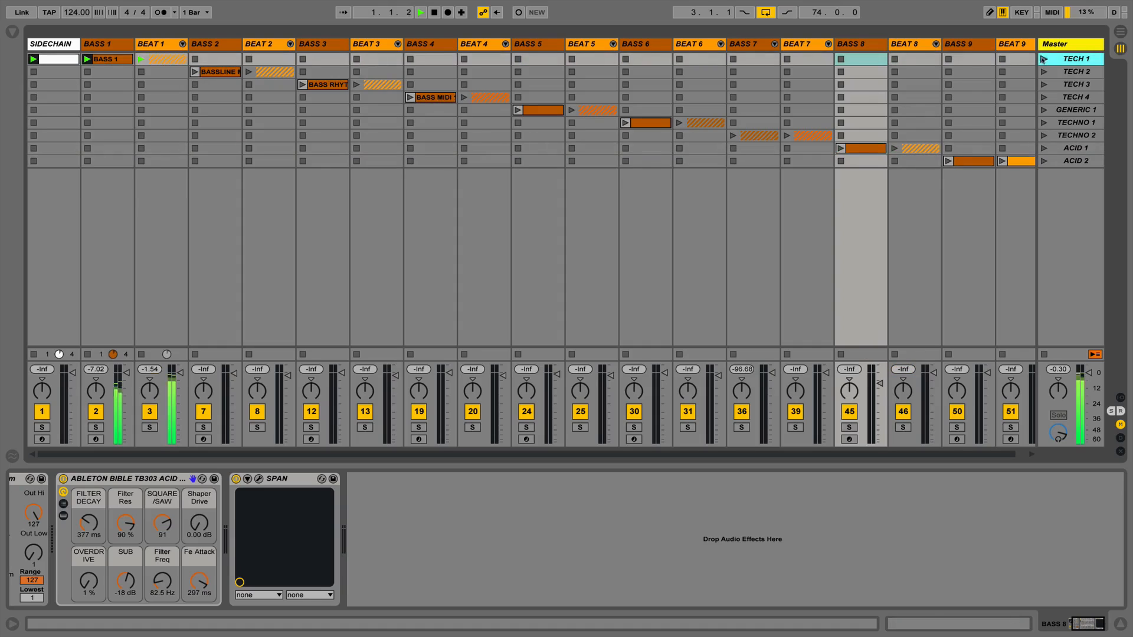
{"action": "left_click", "coordinate": [1043, 71]}
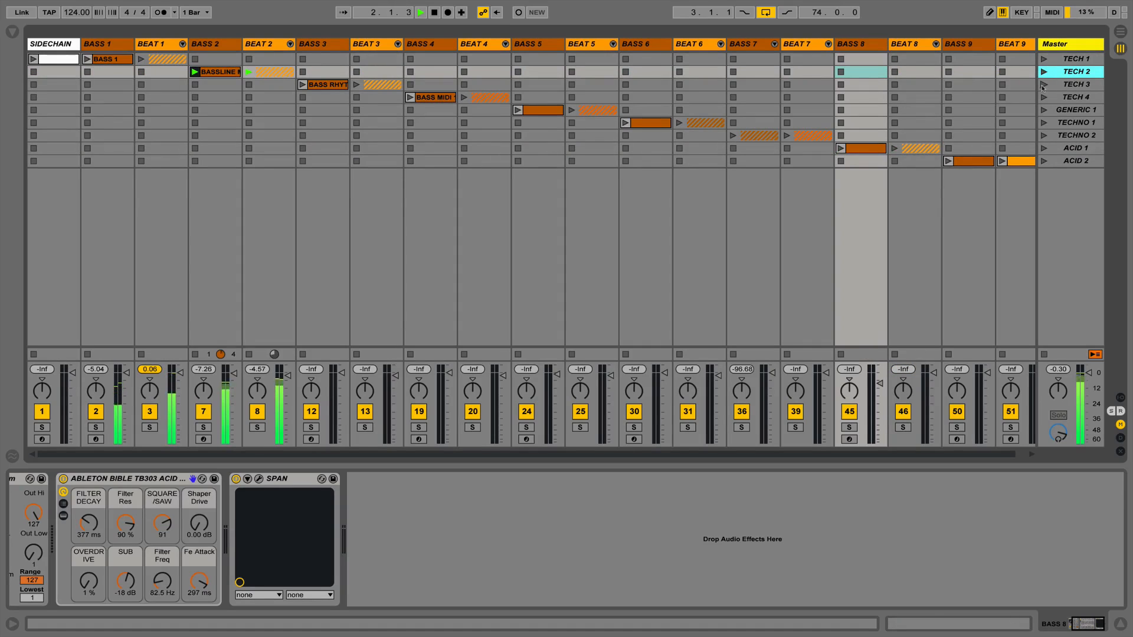
{"action": "left_click", "coordinate": [1043, 110]}
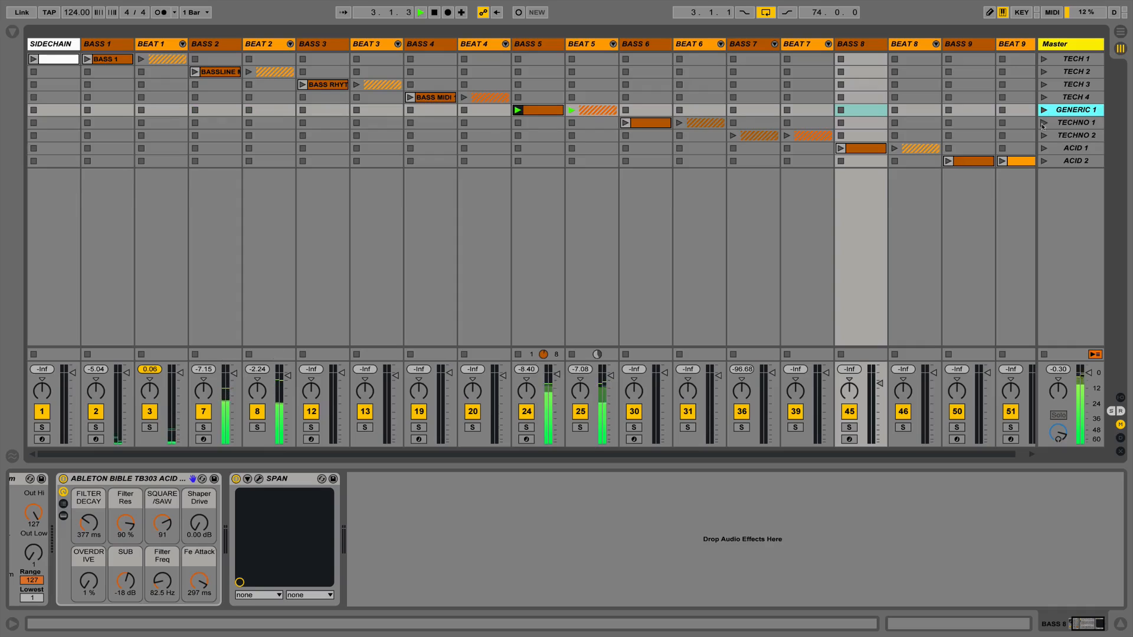
{"action": "left_click", "coordinate": [1043, 122]}
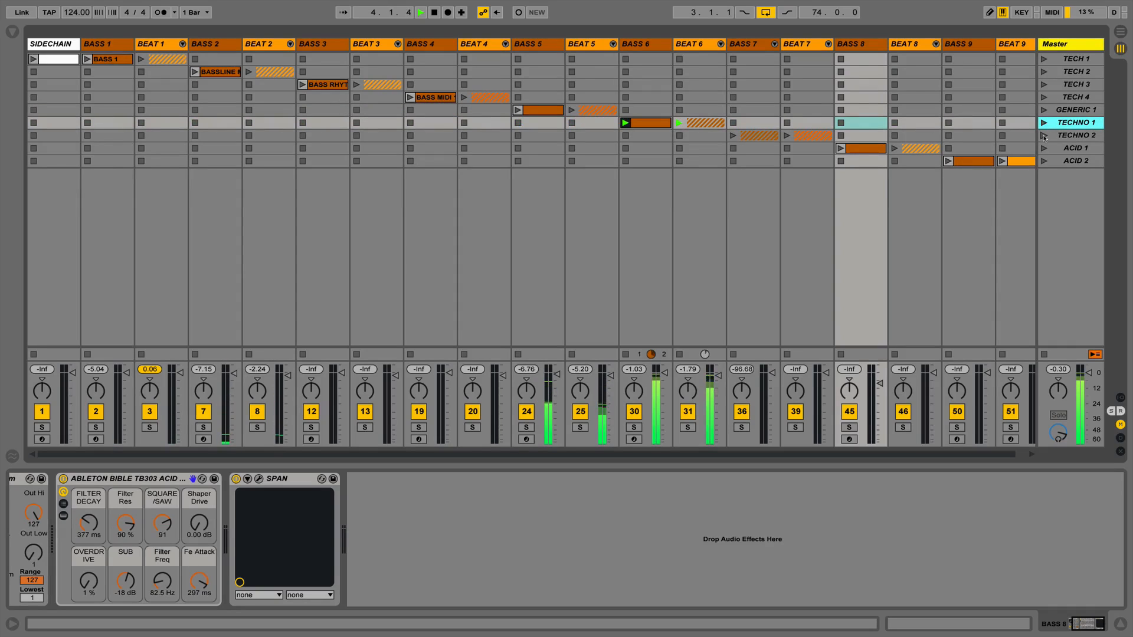
{"action": "left_click", "coordinate": [1044, 135]}
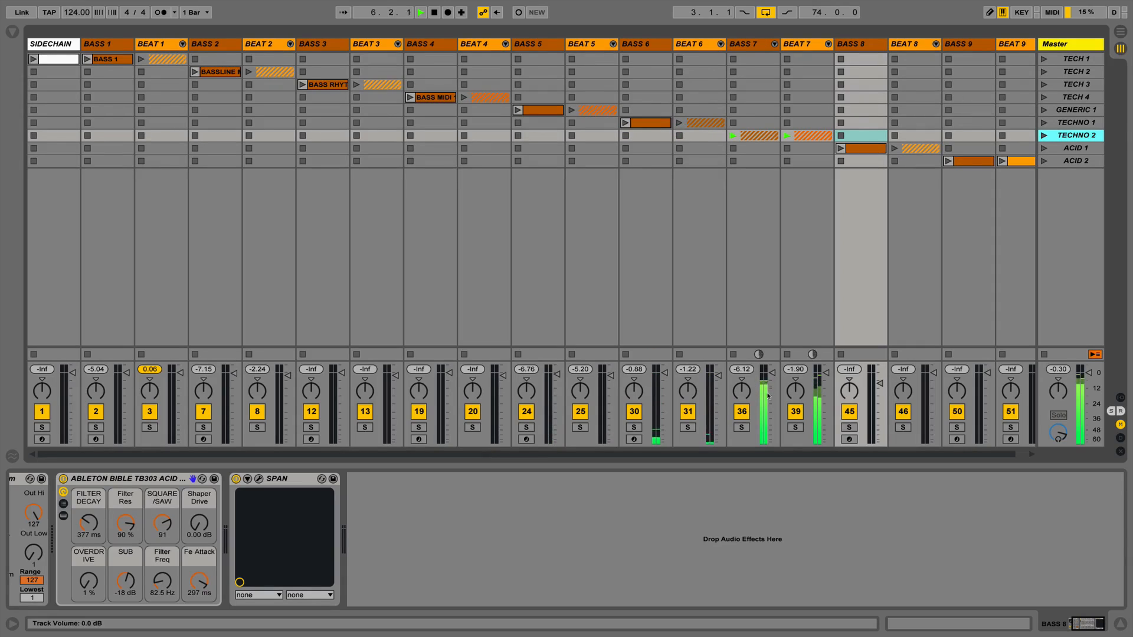
Unfold the BASS 7 group, select its inner BASS 7 track, and solo that track together with KICK 7
{"action": "left_click", "coordinate": [754, 46]}
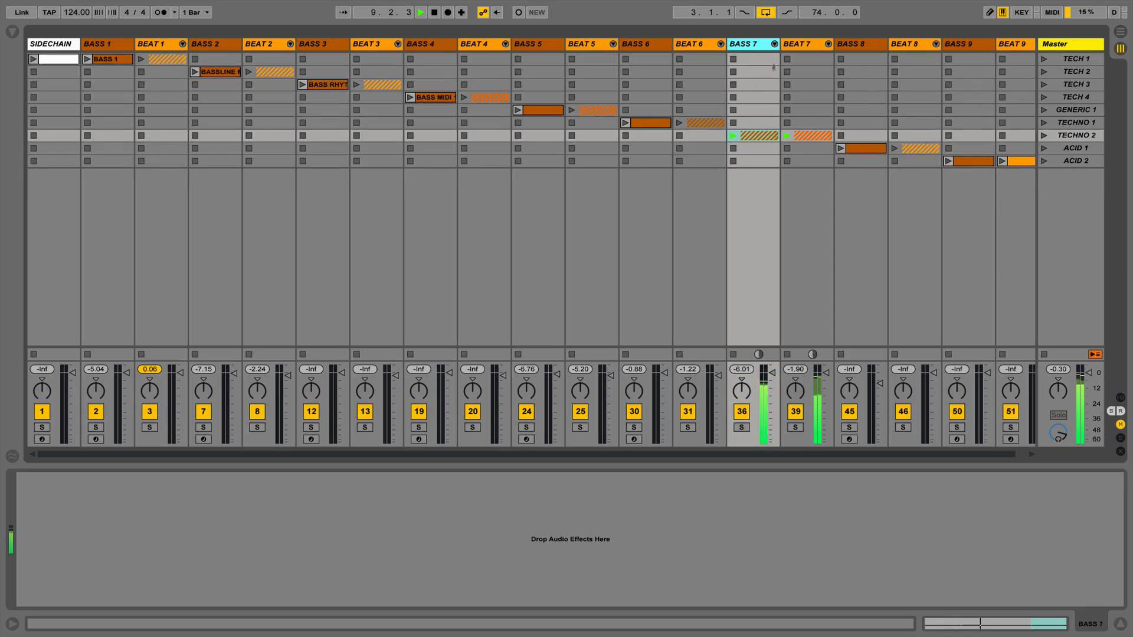
{"action": "left_click", "coordinate": [774, 44]}
{"action": "left_click", "coordinate": [859, 47]}
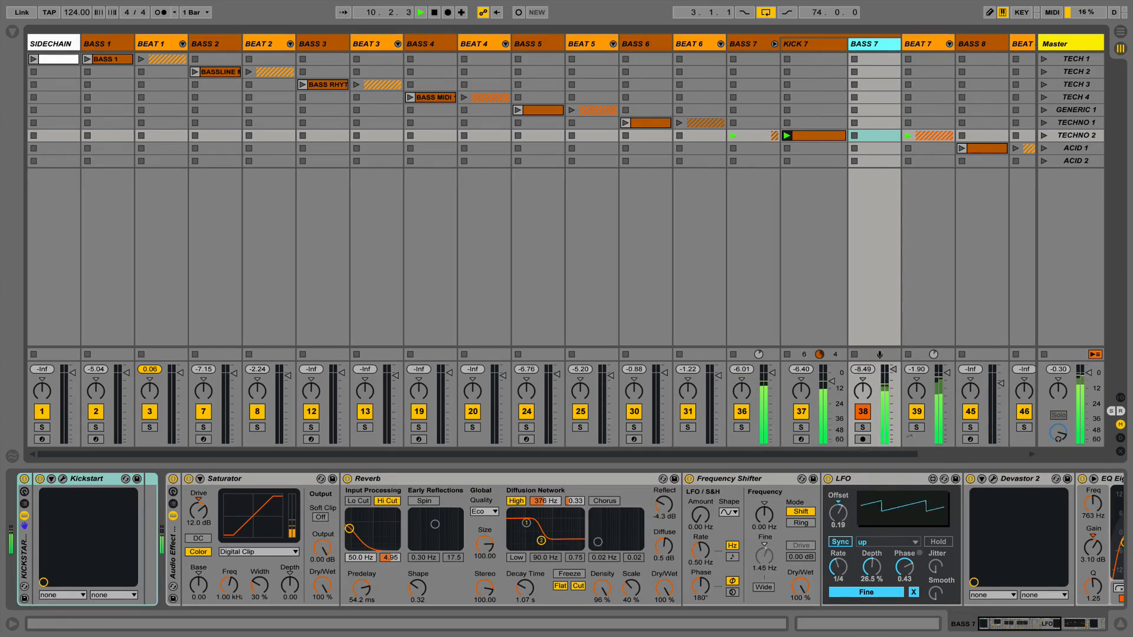
{"action": "left_click", "coordinate": [862, 428]}
{"action": "left_click", "coordinate": [800, 427], "text": "ctrl"}
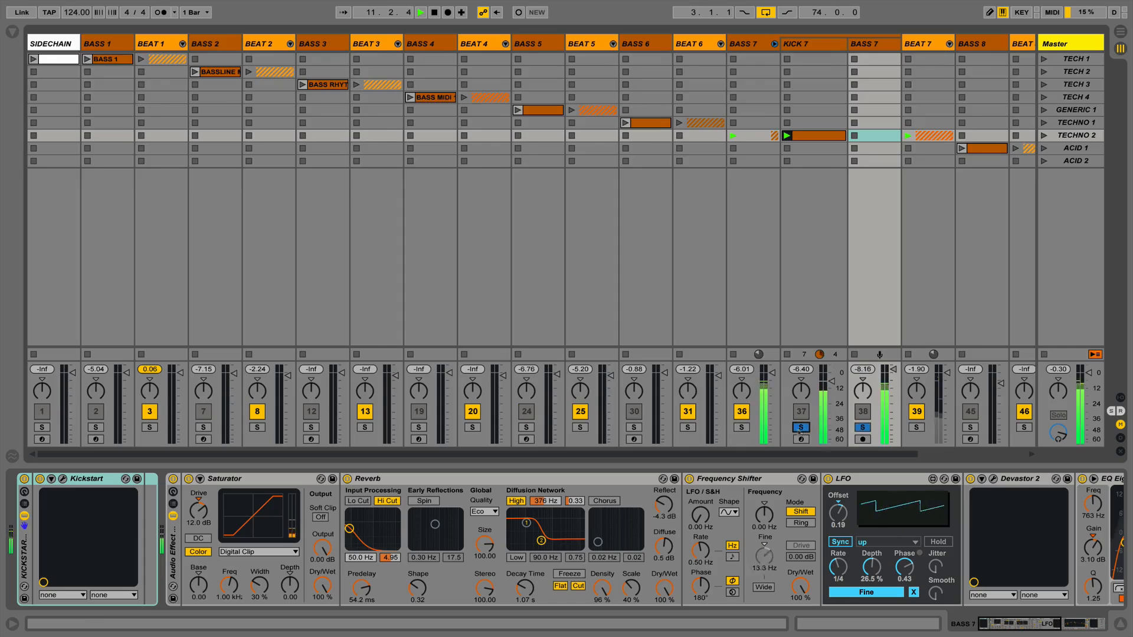
{"action": "scroll", "coordinate": [800, 432], "scroll_direction": "right", "scroll_amount": 3}
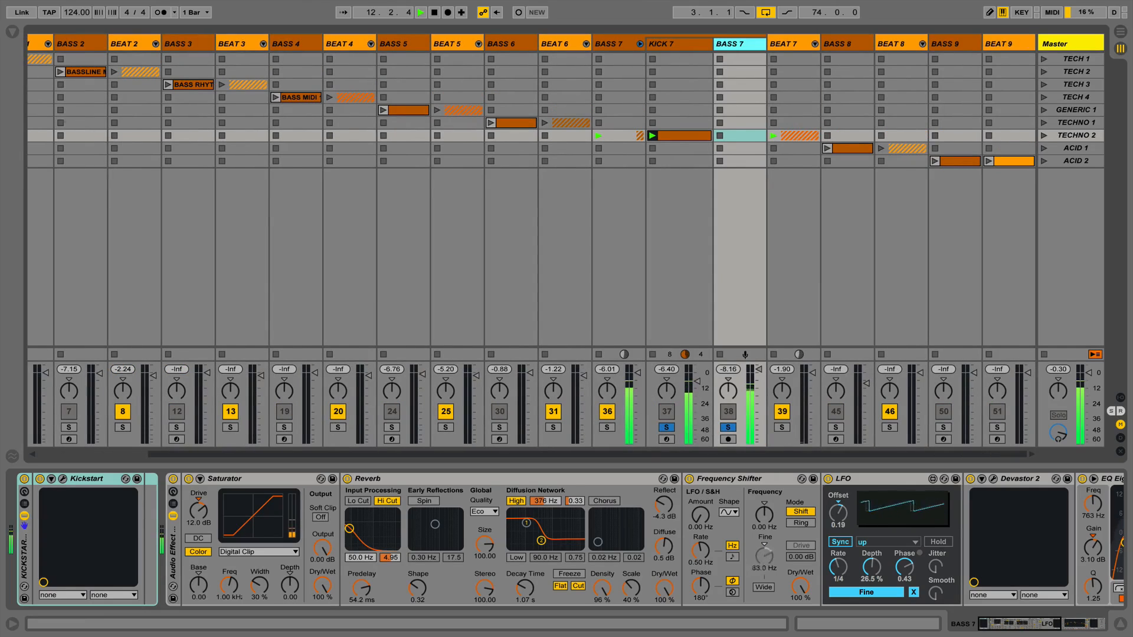
Add a Saturator from the audio effects at the end of the inner BASS 7 track's device chain, and stop playback
{"action": "key", "text": "super+alt+b"}
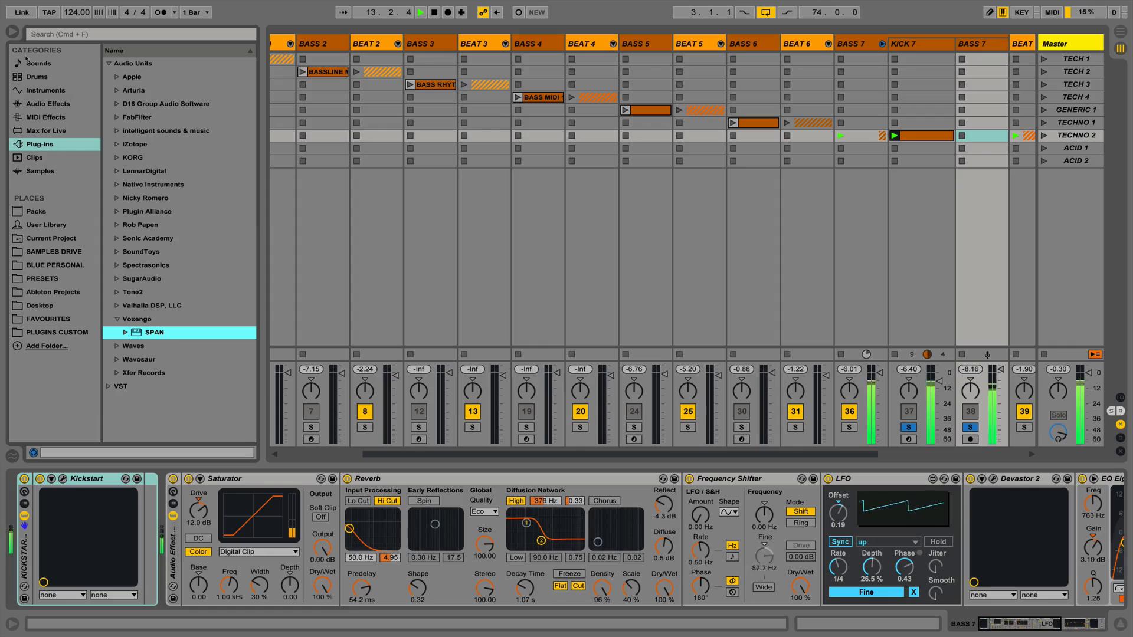
{"action": "left_click", "coordinate": [48, 104]}
{"action": "scroll", "coordinate": [140, 220], "scroll_direction": "down", "scroll_amount": 4}
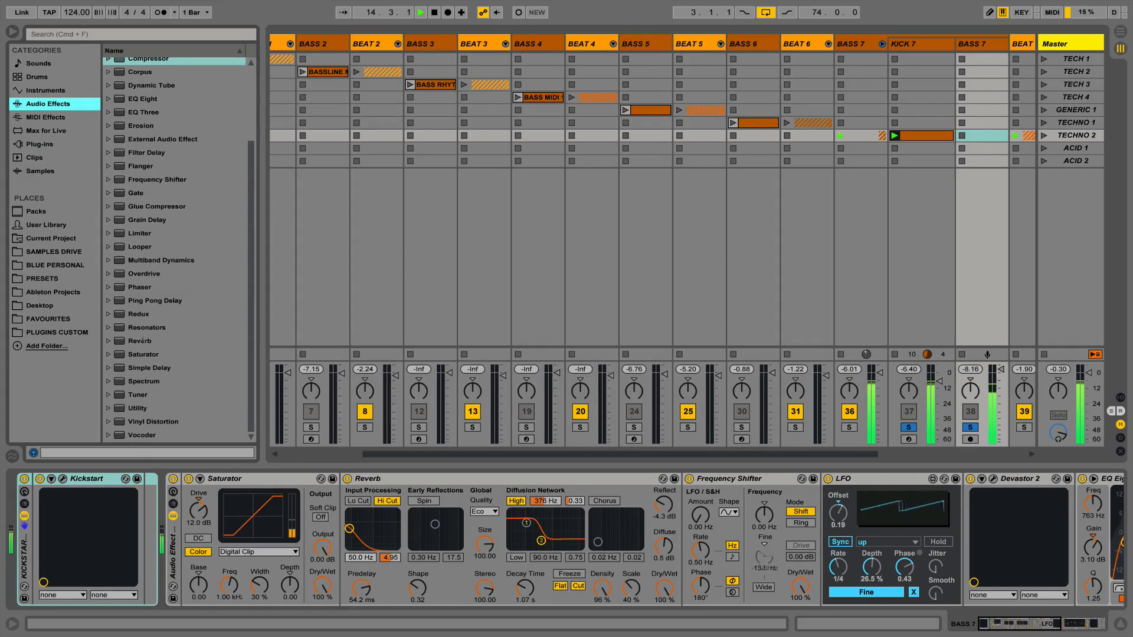
{"action": "scroll", "coordinate": [425, 519], "scroll_direction": "right", "scroll_amount": 10}
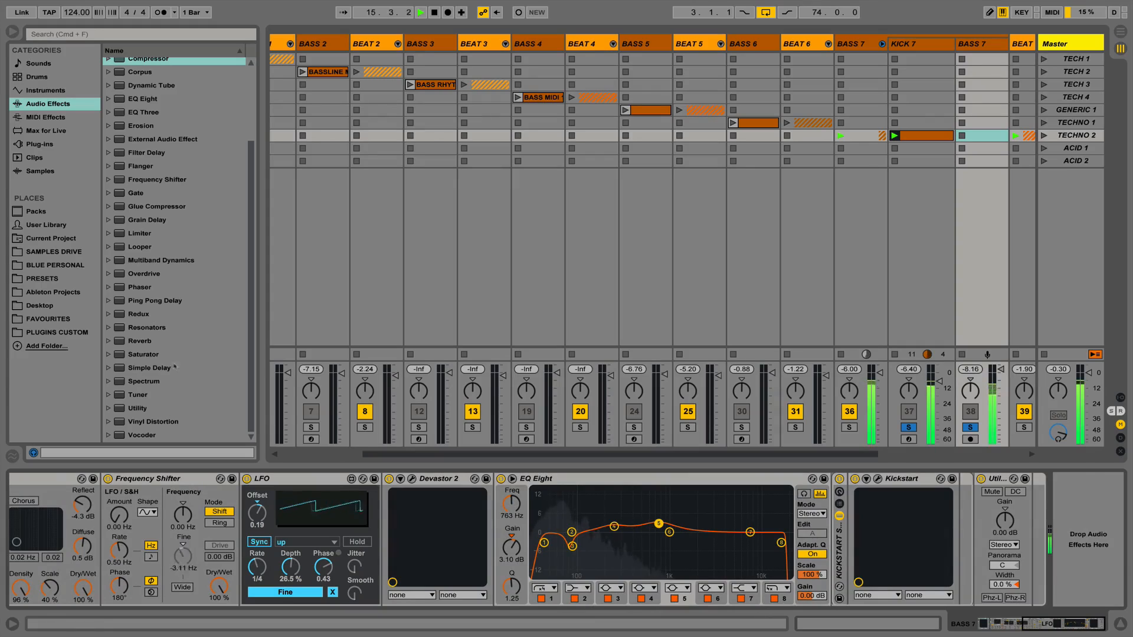
{"action": "left_click_drag", "start_coordinate": [144, 354], "coordinate": [1072, 528]}
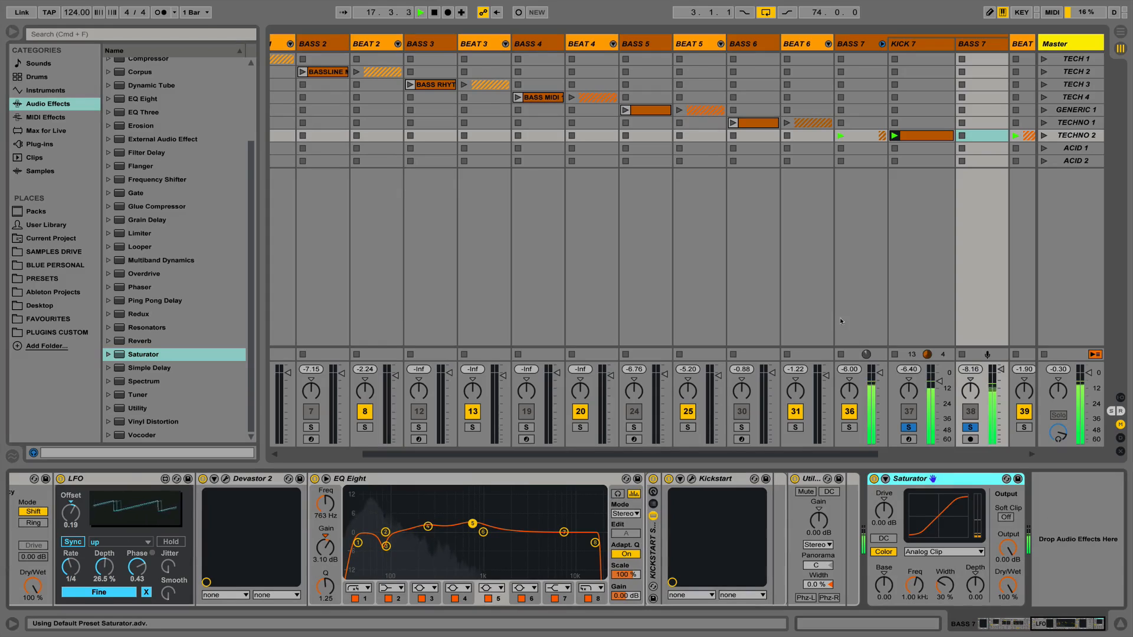
{"action": "scroll", "coordinate": [883, 102], "scroll_direction": "right", "scroll_amount": 5}
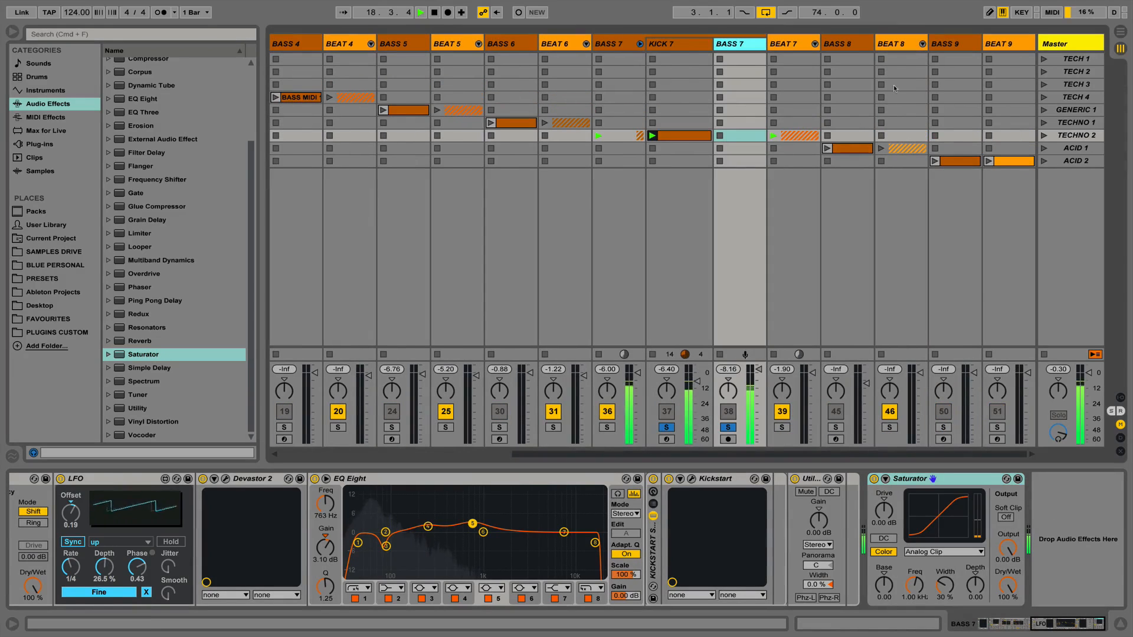
{"action": "key", "text": "space"}
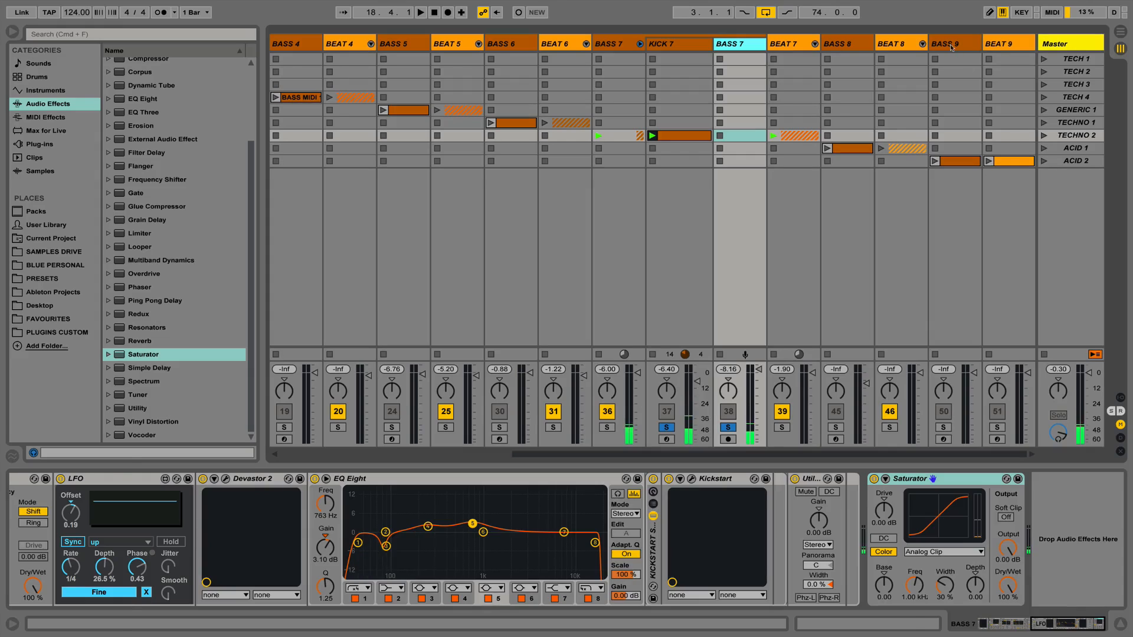
Move SPAN from BASS 8 onto the inner BASS 7 track after the Saturator, and open its analyzer window
{"action": "left_click", "coordinate": [956, 45]}
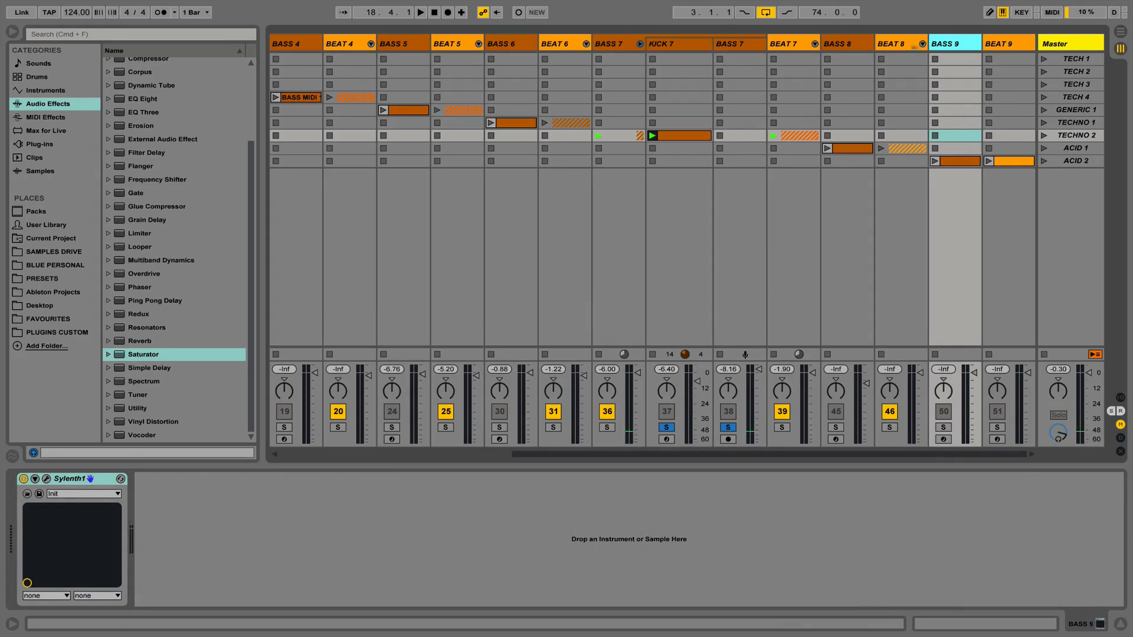
{"action": "left_click", "coordinate": [843, 44]}
{"action": "left_click", "coordinate": [284, 479]}
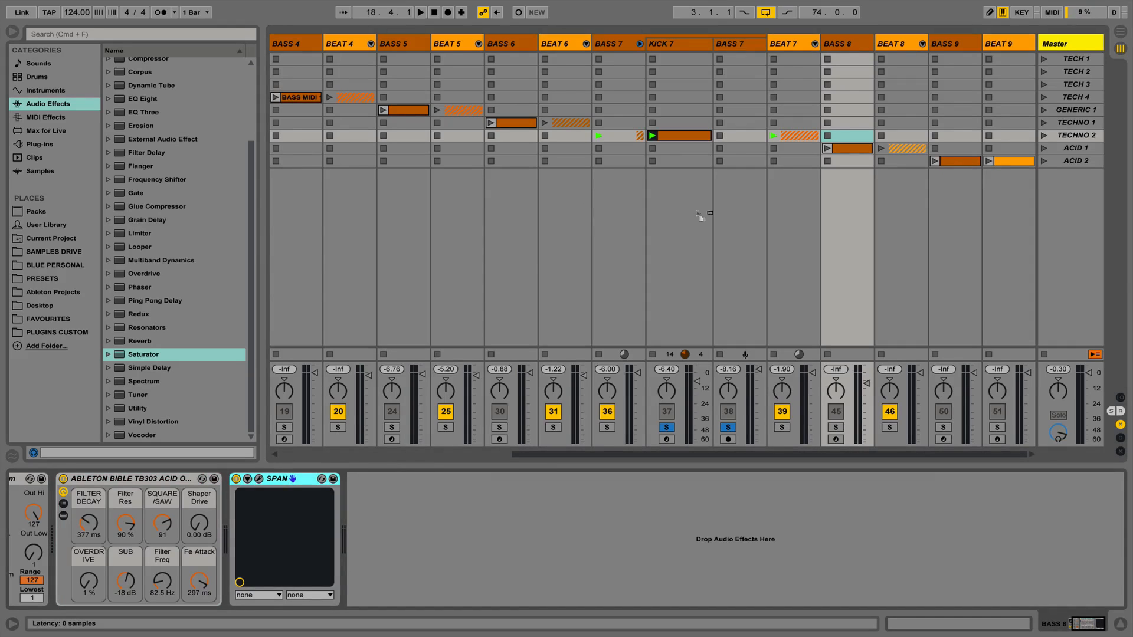
{"action": "left_click", "coordinate": [742, 216]}
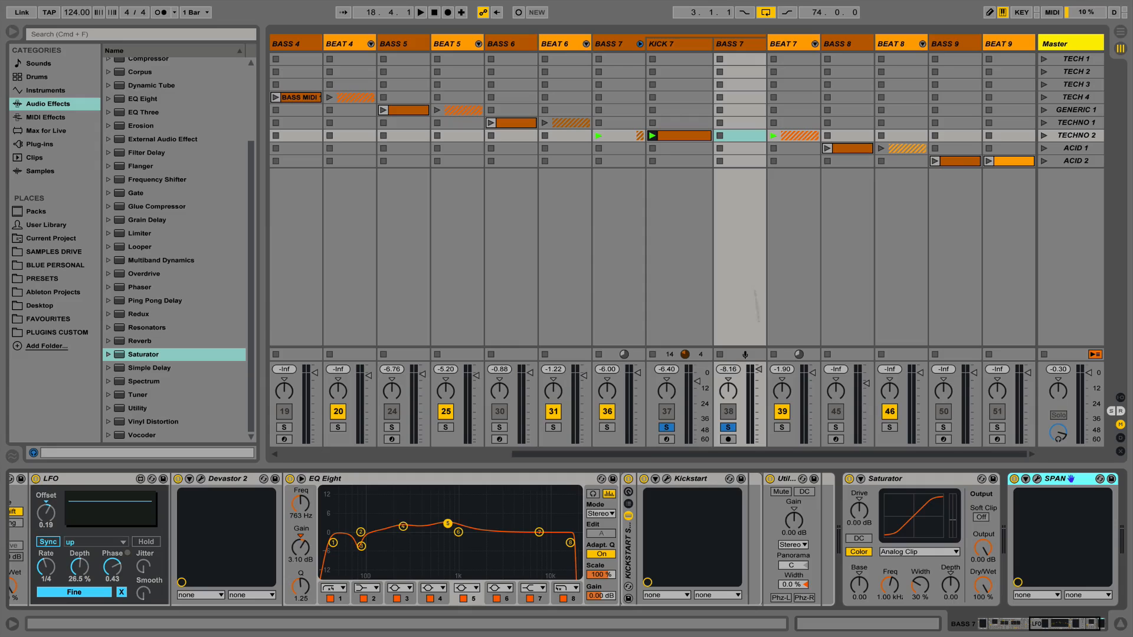
{"action": "scroll", "coordinate": [968, 531], "scroll_direction": "right", "scroll_amount": 3}
{"action": "left_click", "coordinate": [967, 480]}
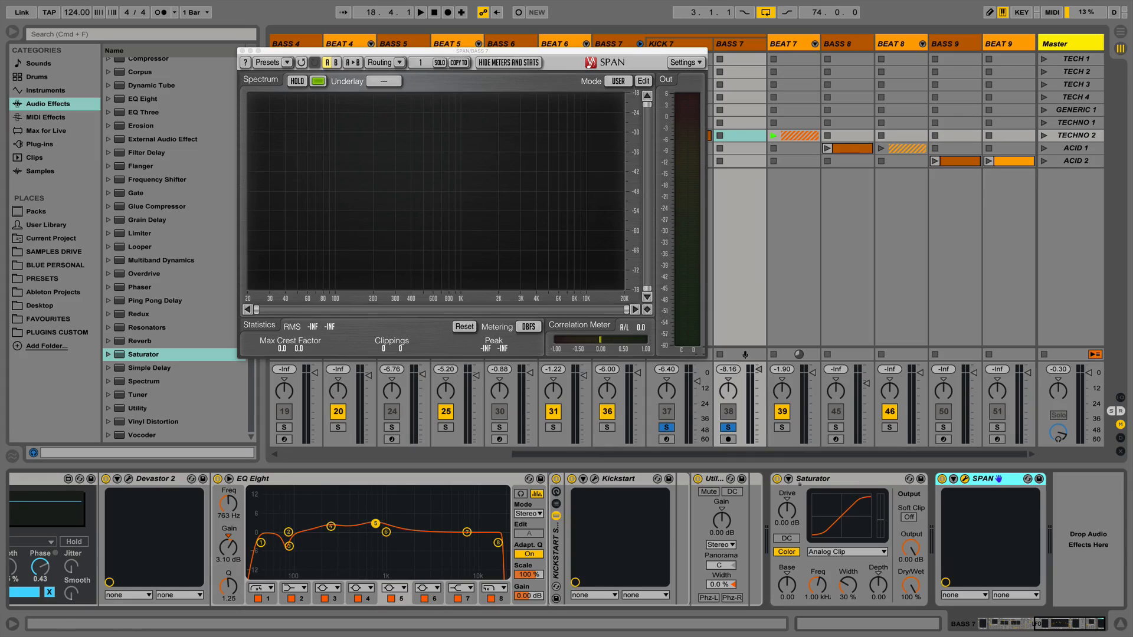
Group the Saturator into an Audio Effect Rack and map its Drive and Output to the first macro
{"action": "left_click", "coordinate": [816, 481]}
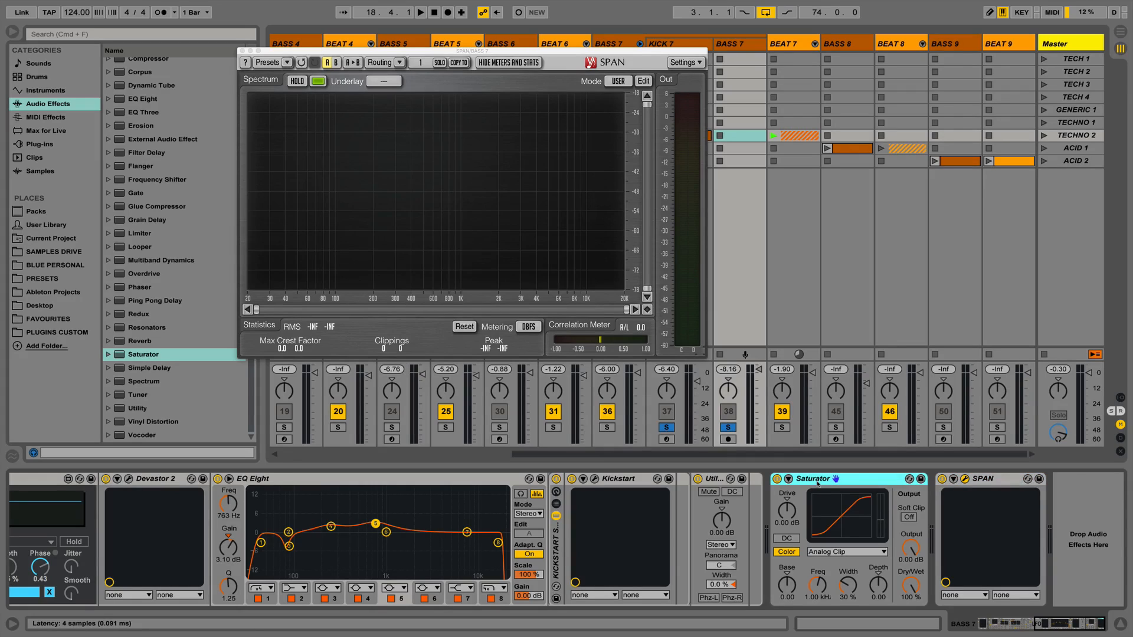
{"action": "key", "text": "super+g"}
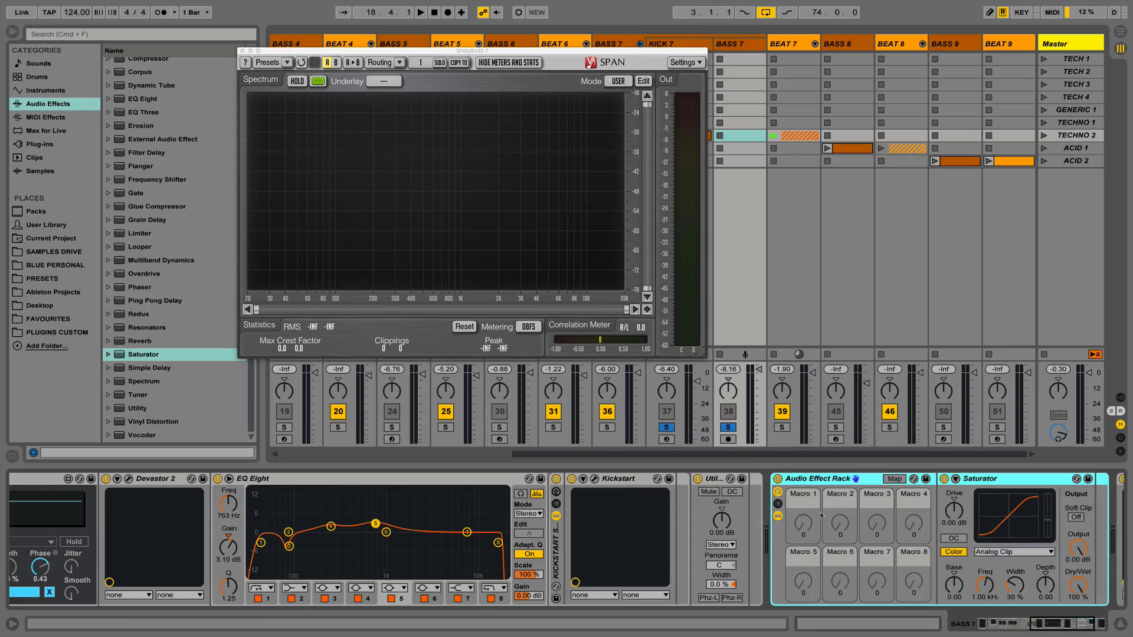
{"action": "right_click", "coordinate": [783, 511]}
{"action": "left_click", "coordinate": [814, 429]}
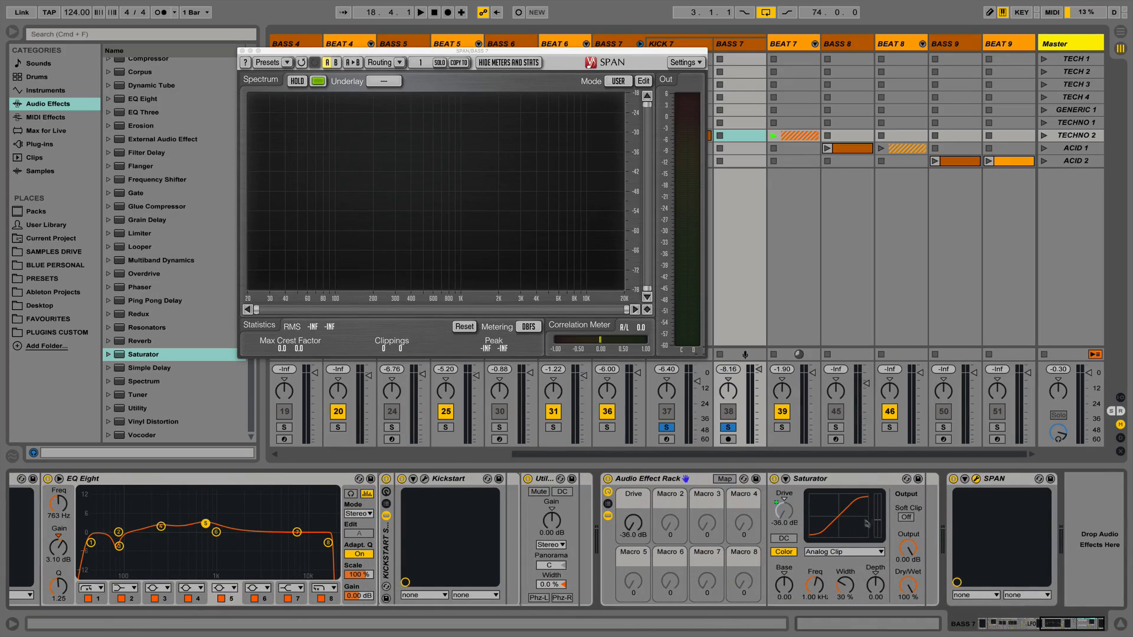
{"action": "right_click", "coordinate": [909, 549]}
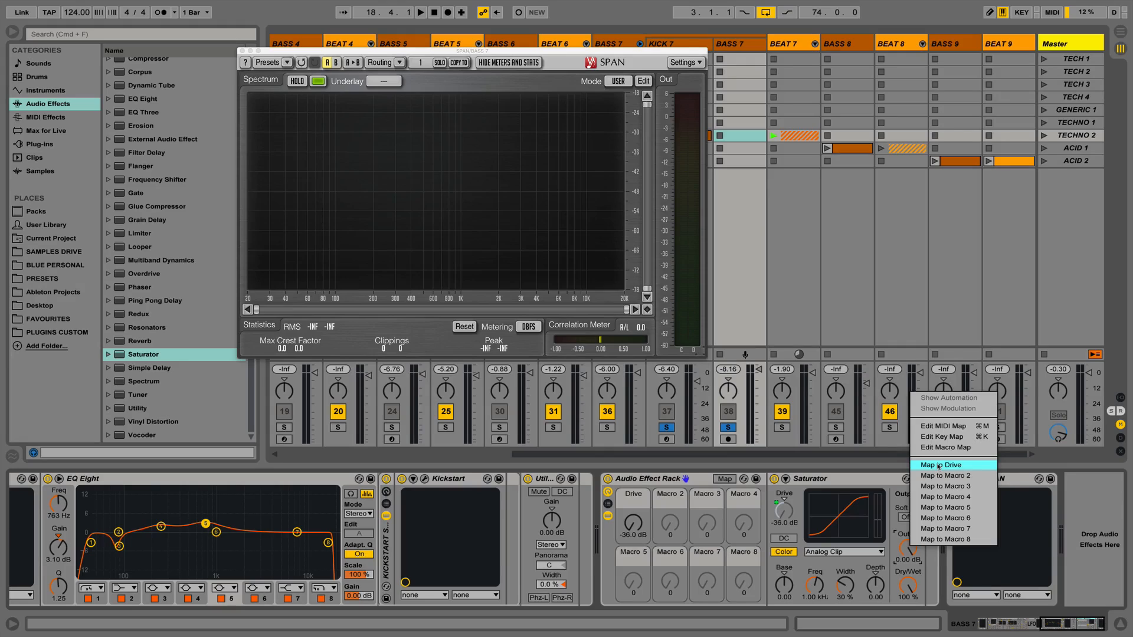
{"action": "left_click", "coordinate": [937, 465]}
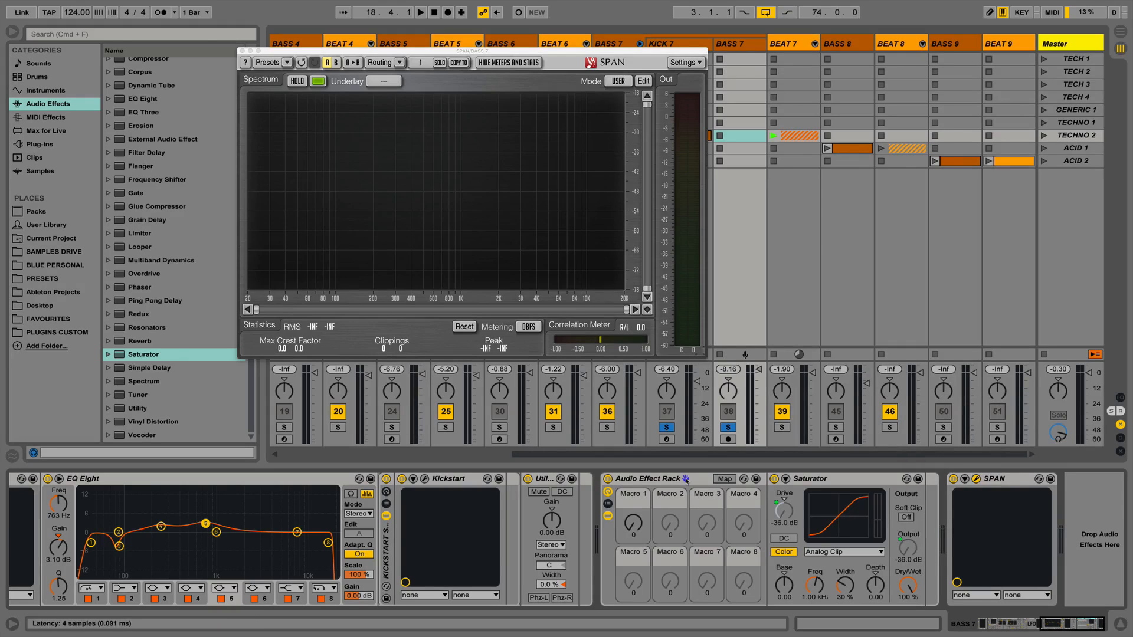
Enter the rack's macro mapping mode, move the SPAN window clear of the mappings, and set the Drive minimum to 0 dB
{"action": "left_click", "coordinate": [721, 479]}
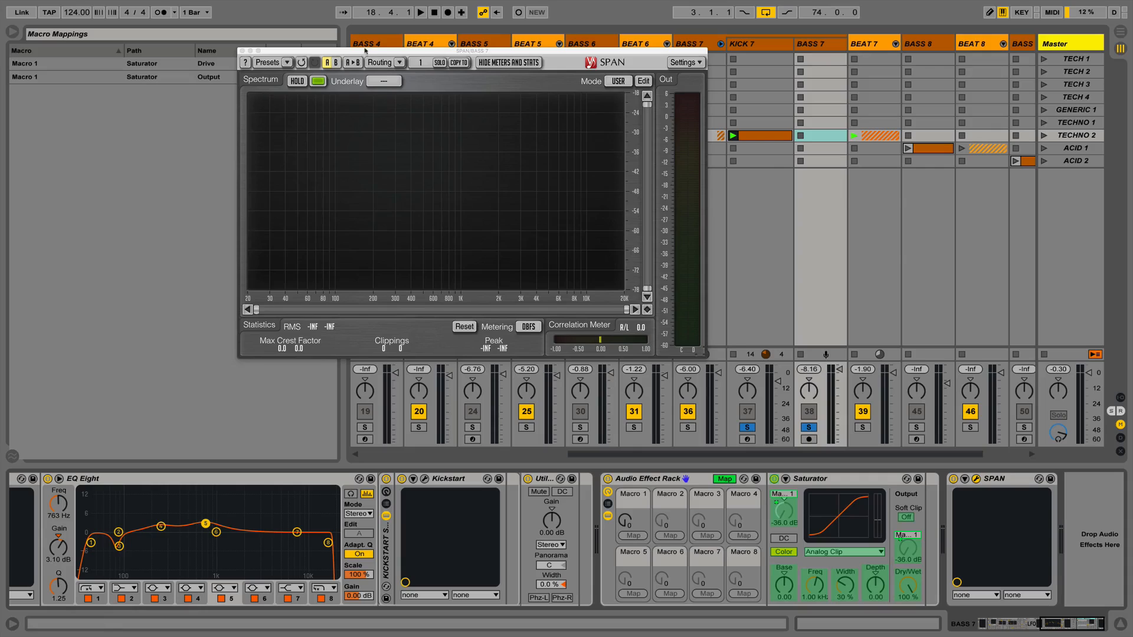
{"action": "left_click_drag", "start_coordinate": [363, 50], "coordinate": [524, 42]}
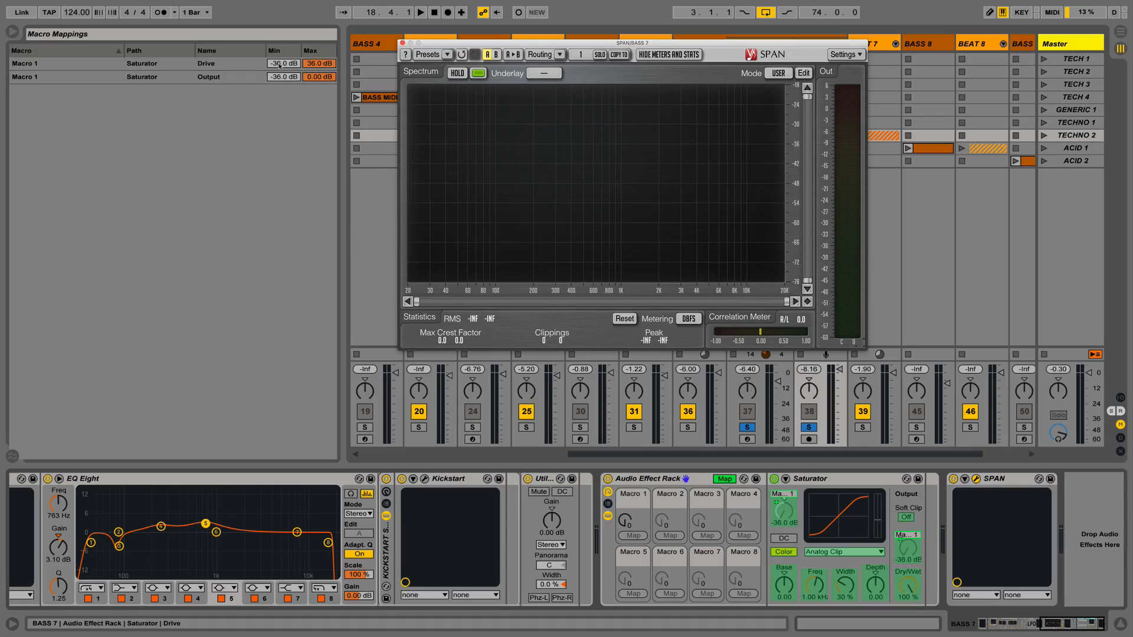
{"action": "left_click", "coordinate": [280, 63]}
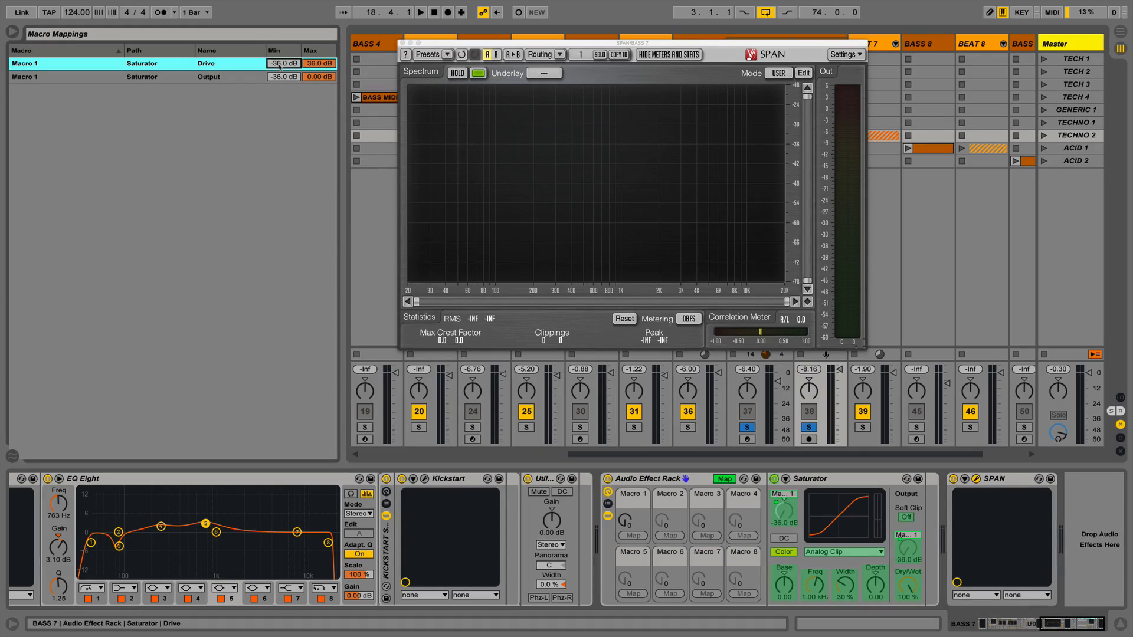
{"action": "type", "text": "0"}
{"action": "key", "text": "Return"}
Set the Output mapping's minimum to 0 dB and maximum to -36 dB, and close the macro mappings
{"action": "left_click", "coordinate": [274, 77]}
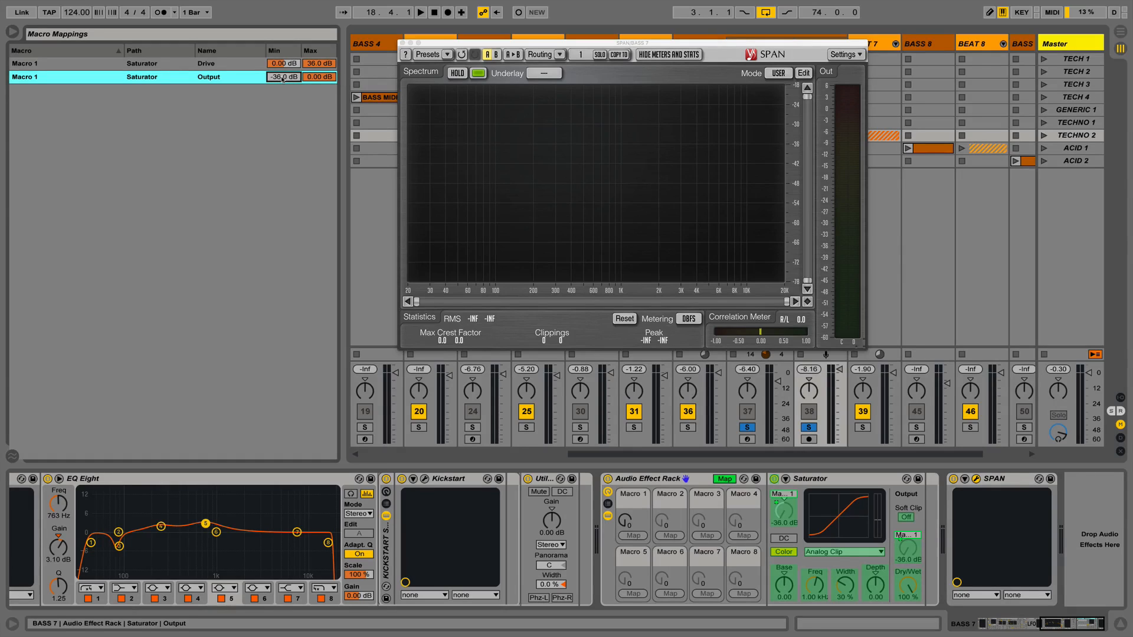
{"action": "type", "text": "0"}
{"action": "key", "text": "Return"}
{"action": "left_click", "coordinate": [318, 78]}
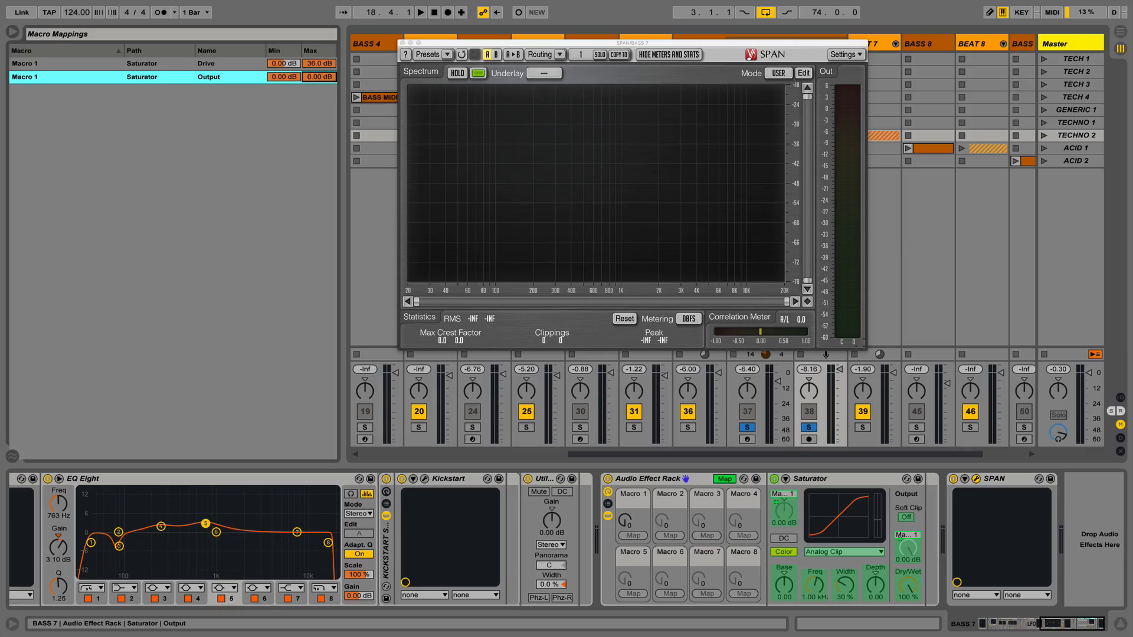
{"action": "type", "text": "-36"}
{"action": "key", "text": "Return"}
{"action": "left_click", "coordinate": [12, 32]}
Test Macro 1 by raising it to 20, return it to 0, and start playback with SPAN showing
{"action": "left_click_drag", "start_coordinate": [633, 523], "coordinate": [633, 519]}
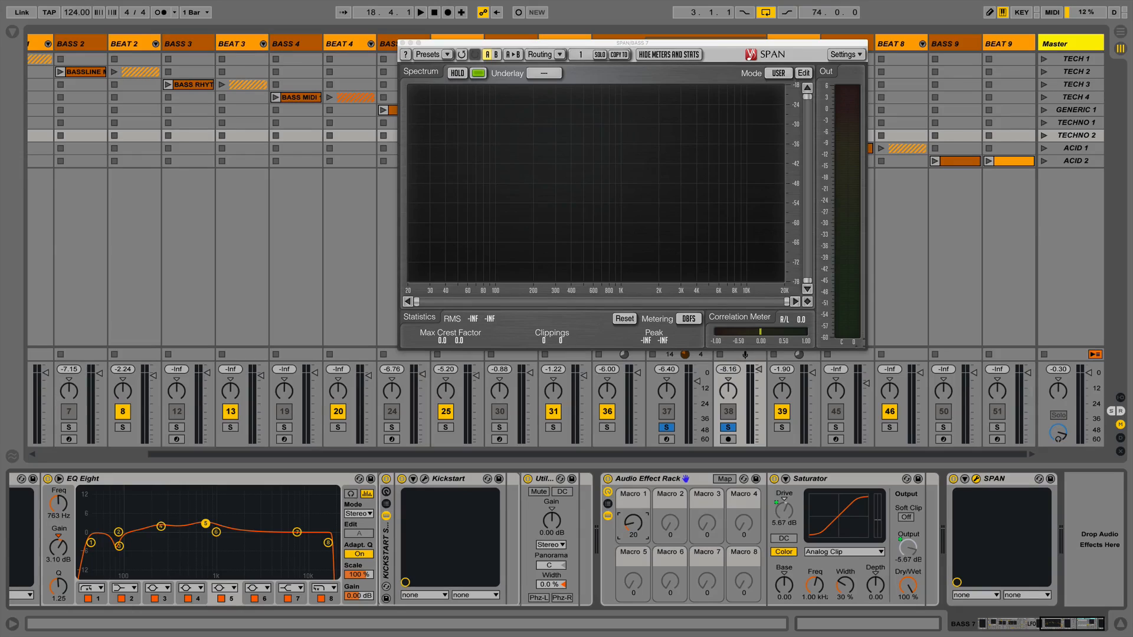
{"action": "mouse_move", "coordinate": [633, 524]}
{"action": "left_mouse_down"}
{"action": "mouse_move", "coordinate": [633, 467]}
{"action": "mouse_move", "coordinate": [633, 541]}
{"action": "left_mouse_up"}
{"action": "key", "text": "space"}
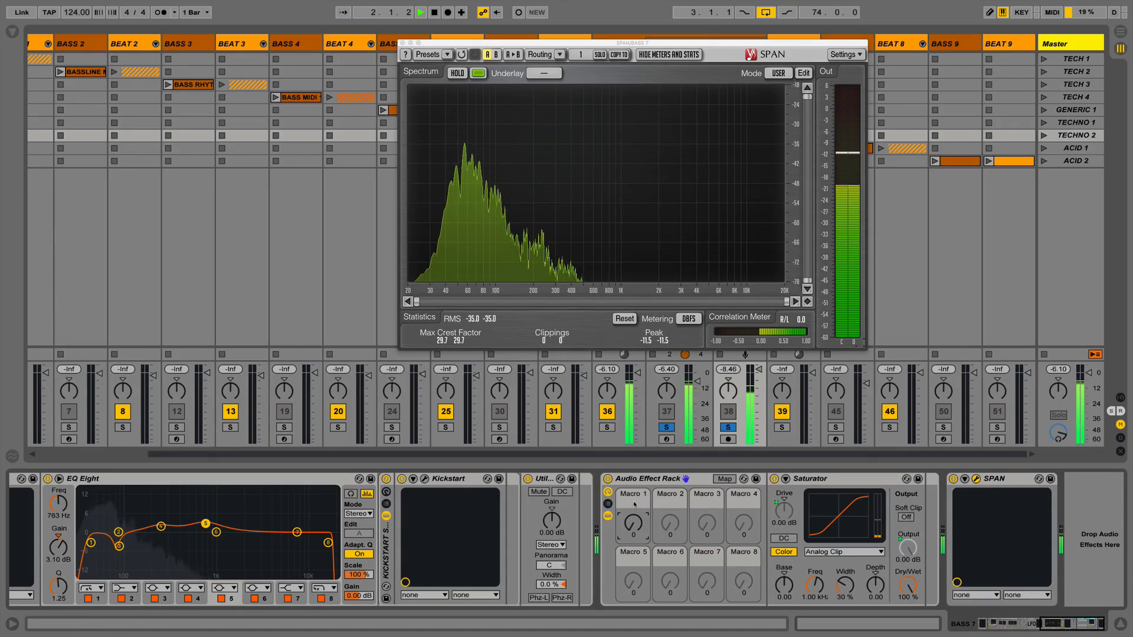
Raise Macro 1 to 54, switch the Saturator curve to Soft Sine, and compare the spectrum with the rack off and on
{"action": "mouse_move", "coordinate": [633, 523]}
{"action": "left_mouse_down"}
{"action": "mouse_move", "coordinate": [633, 456]}
{"action": "mouse_move", "coordinate": [633, 526]}
{"action": "left_mouse_up"}
{"action": "left_click", "coordinate": [844, 552]}
{"action": "left_click", "coordinate": [837, 574]}
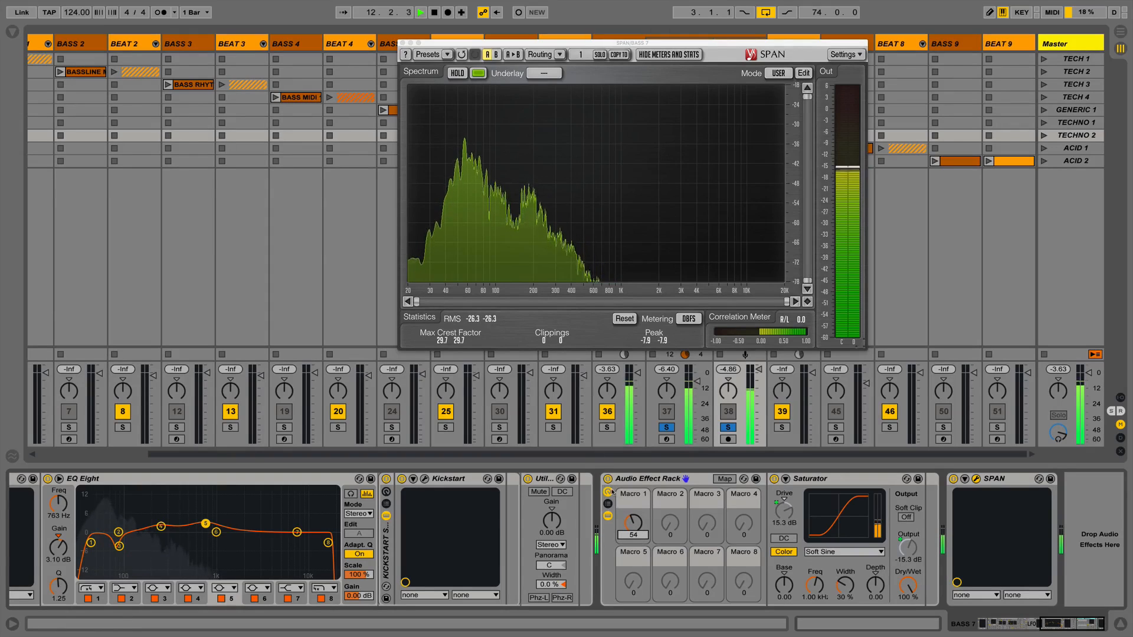
{"action": "left_click", "coordinate": [608, 479]}
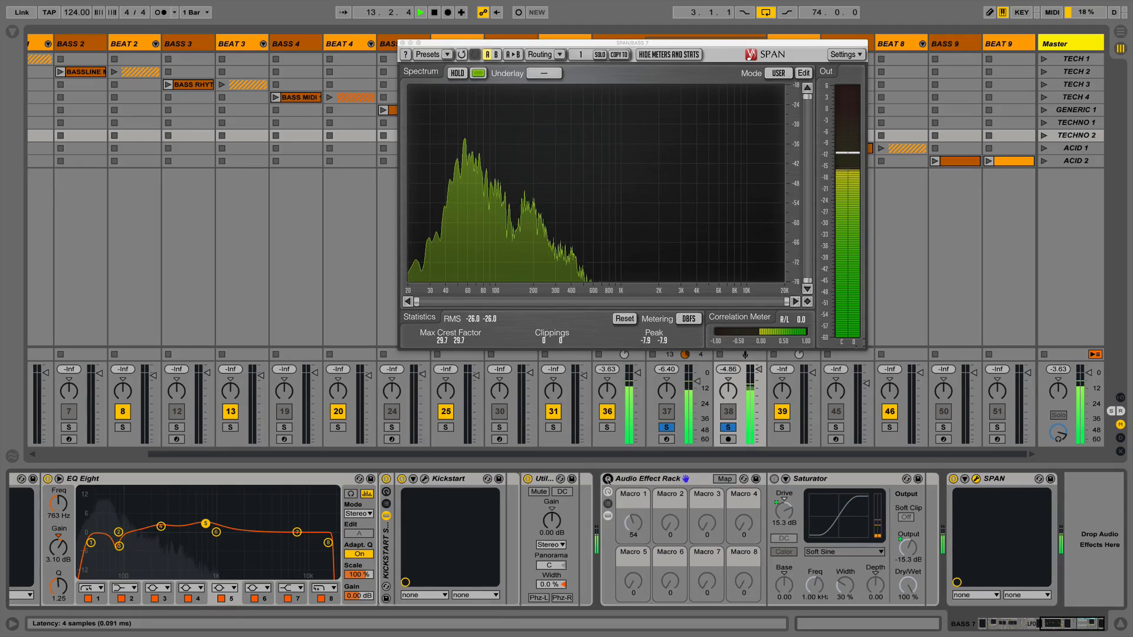
{"action": "left_click", "coordinate": [608, 479]}
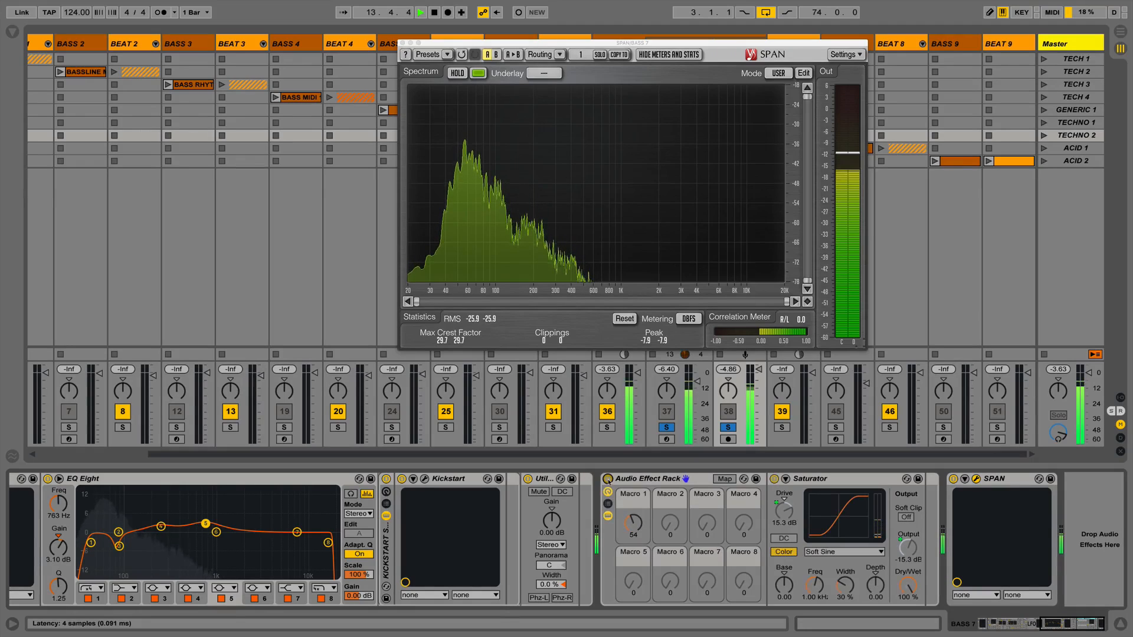
Try the Saturator's Medium Curve and Sinoid Fold shapes, raise Macro 1 to 127, and lower it to 47
{"action": "left_click", "coordinate": [826, 552]}
{"action": "left_click", "coordinate": [828, 584]}
{"action": "left_click", "coordinate": [826, 552]}
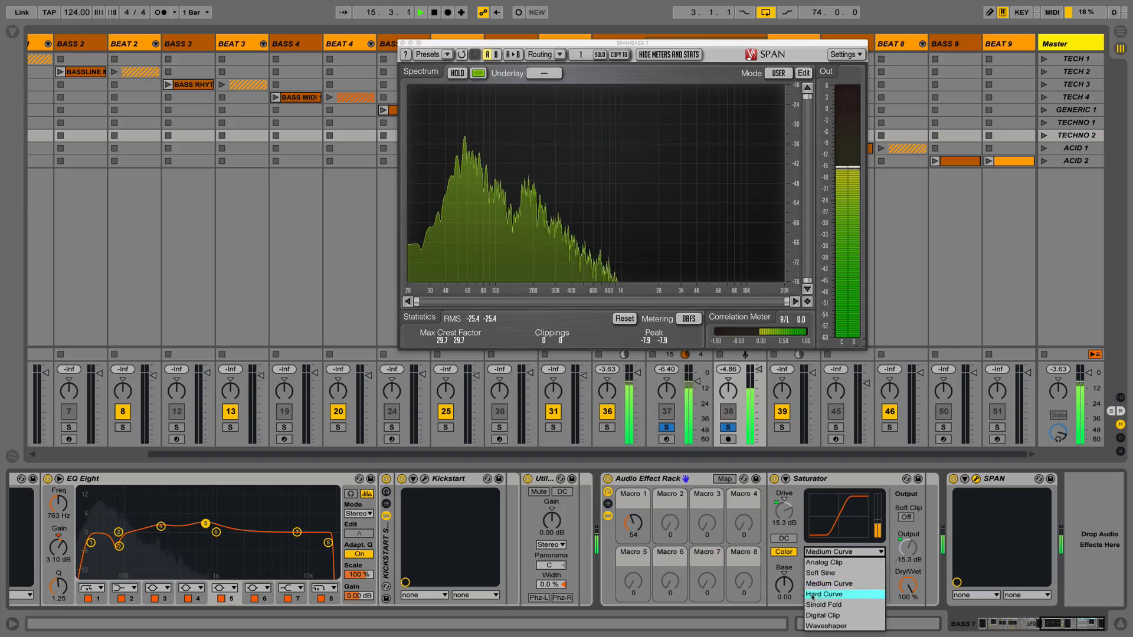
{"action": "left_click", "coordinate": [820, 605]}
{"action": "left_click_drag", "start_coordinate": [640, 523], "coordinate": [640, 479]}
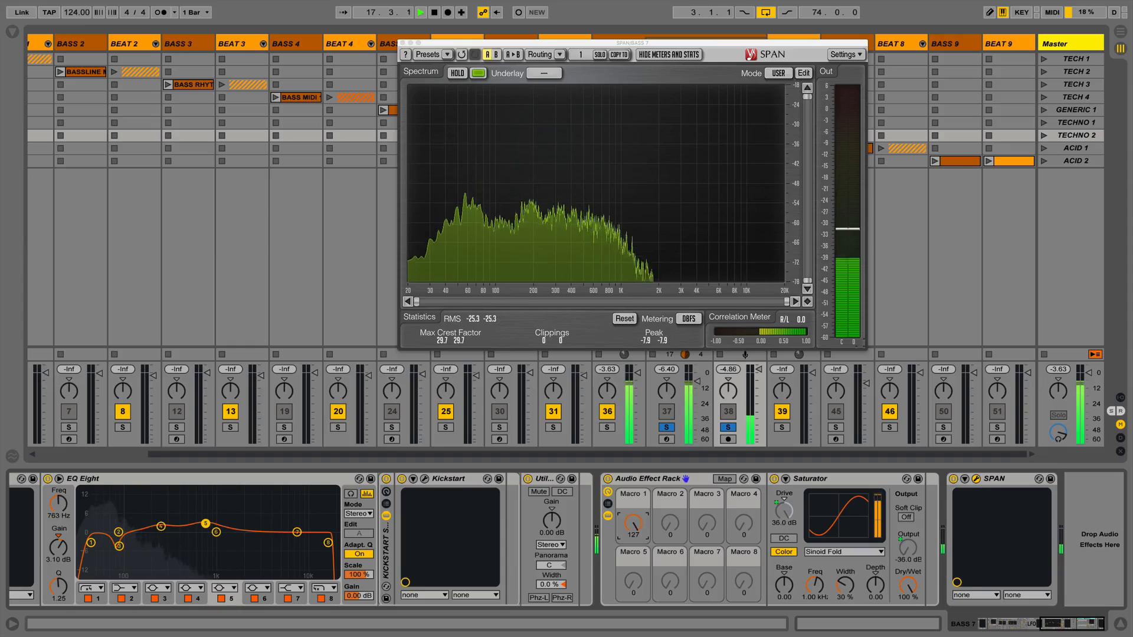
{"action": "left_click_drag", "start_coordinate": [632, 523], "coordinate": [631, 570]}
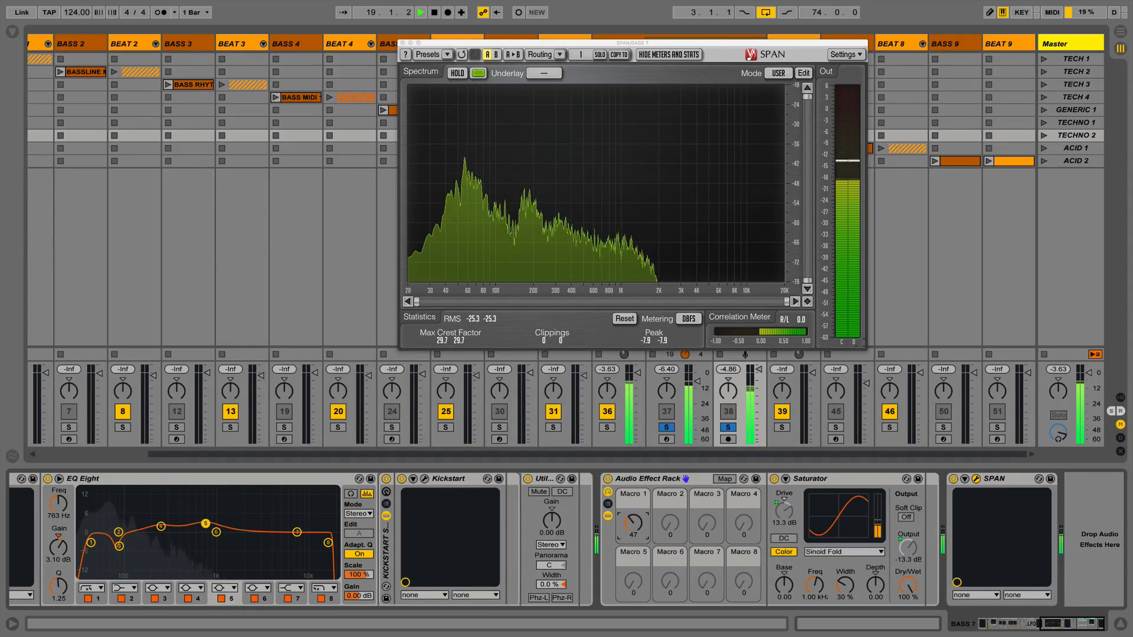
Set the Saturator curve back to Soft Sine and compare the spectrum with the rack off and on, leaving it off
{"action": "left_click", "coordinate": [823, 551]}
{"action": "left_click", "coordinate": [826, 563]}
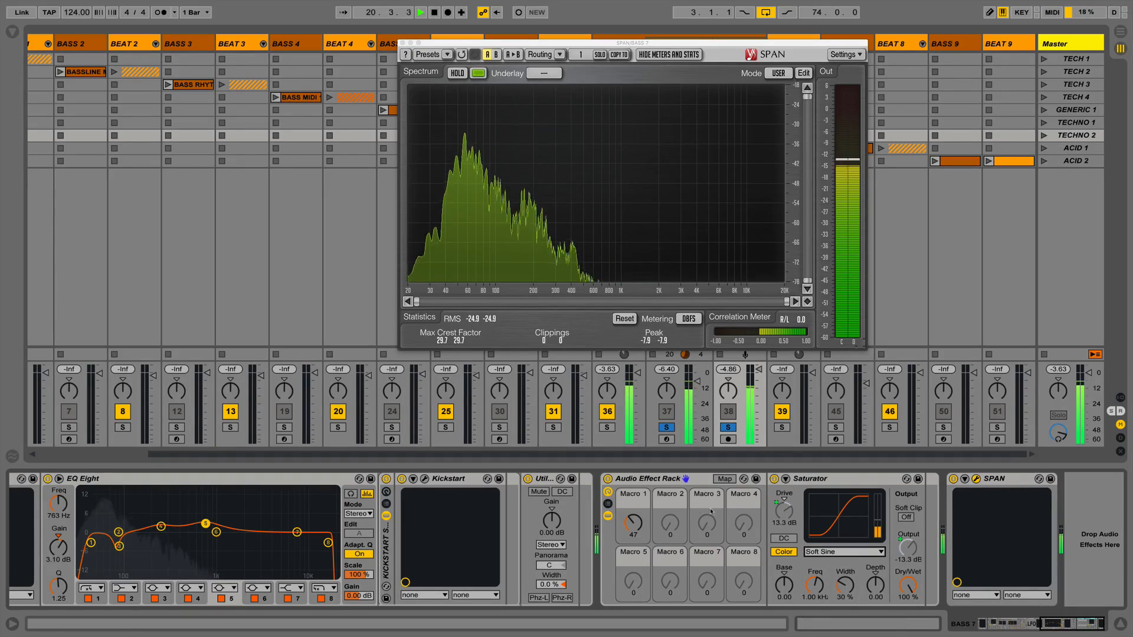
{"action": "left_click", "coordinate": [608, 478]}
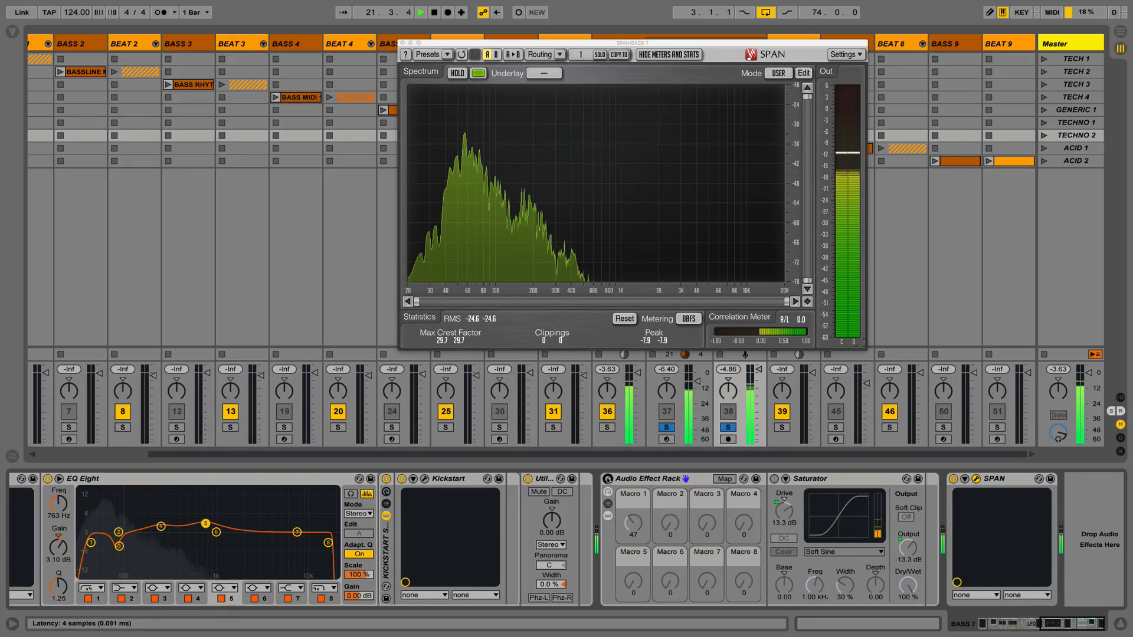
{"action": "left_click", "coordinate": [607, 479]}
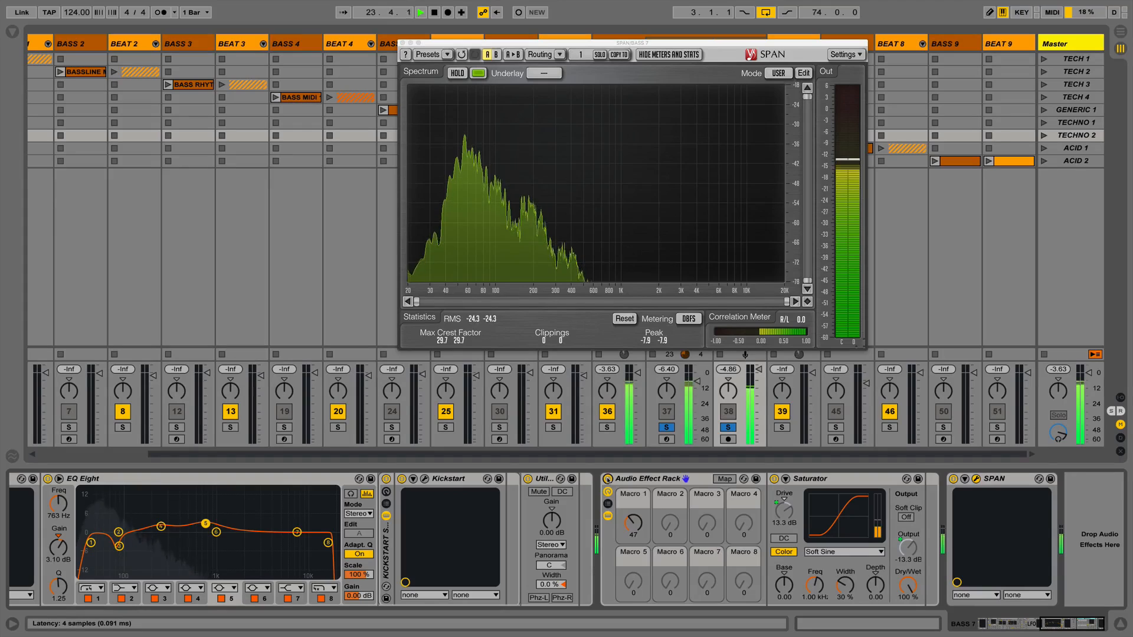
{"action": "left_click", "coordinate": [608, 479]}
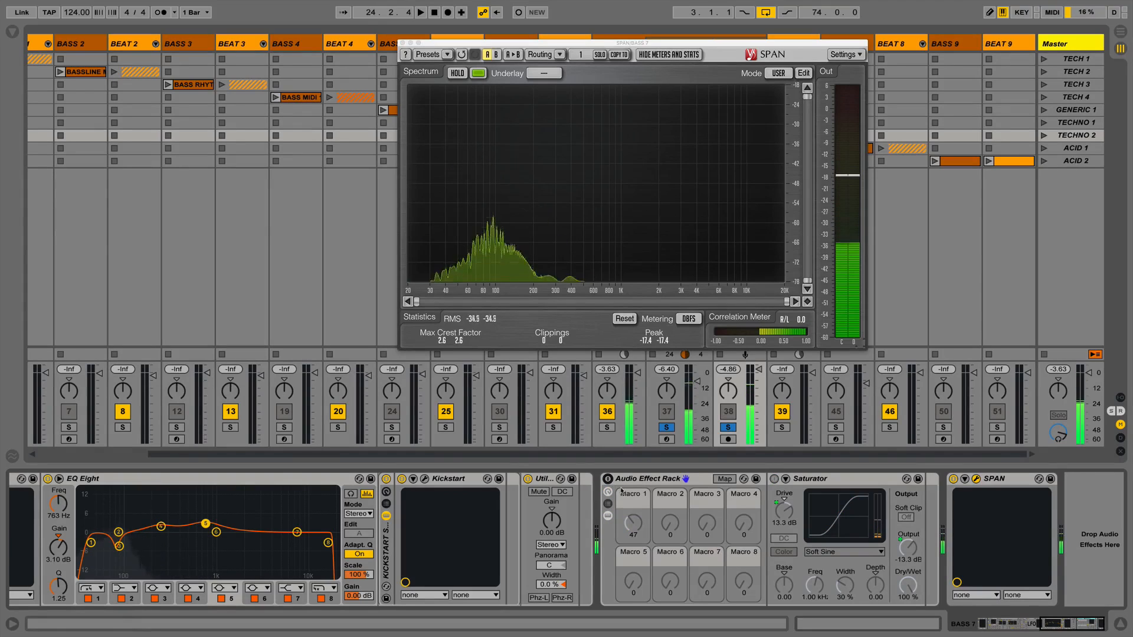
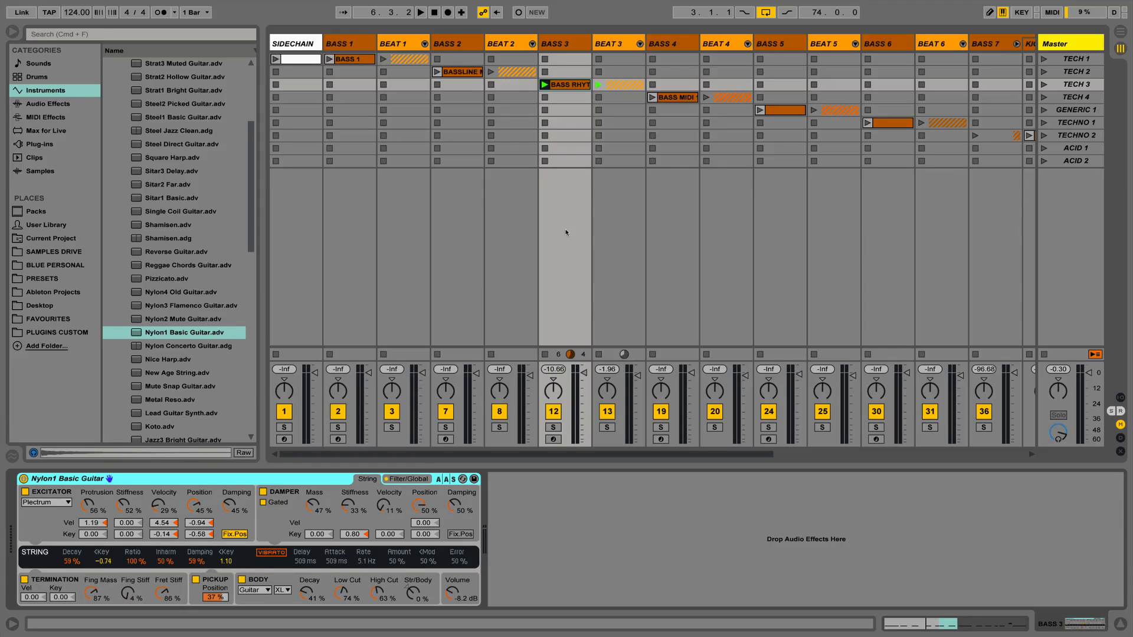
Insert a new audio track, place it directly after BEAT 3, and rename it BUS
{"action": "right_click", "coordinate": [565, 232]}
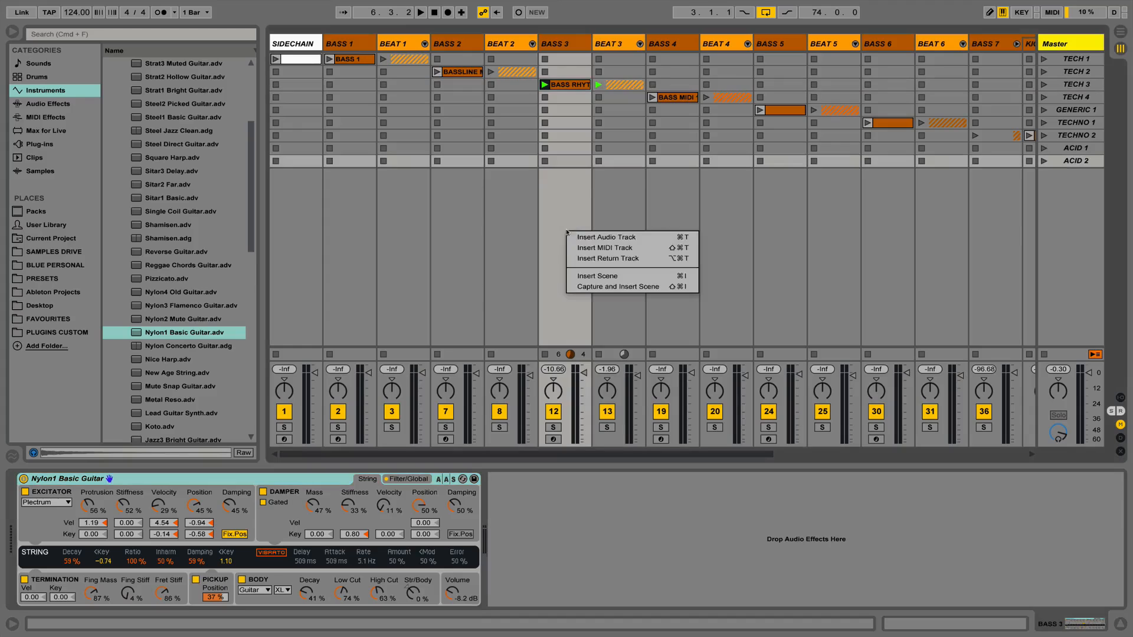
{"action": "left_click", "coordinate": [602, 238]}
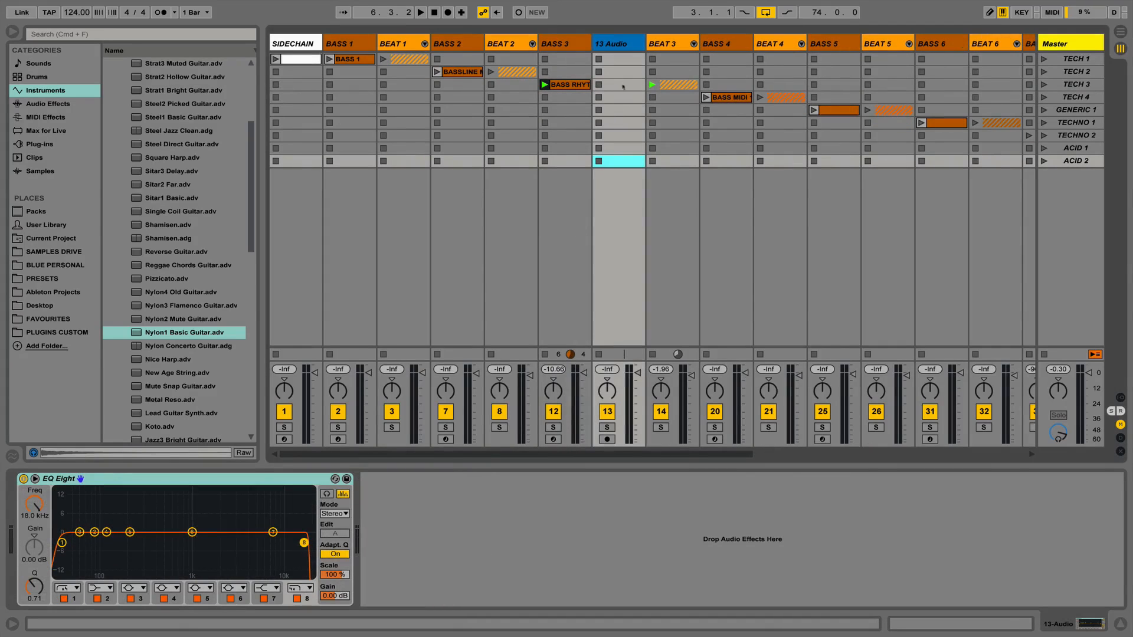
{"action": "left_click_drag", "start_coordinate": [610, 47], "coordinate": [664, 57]}
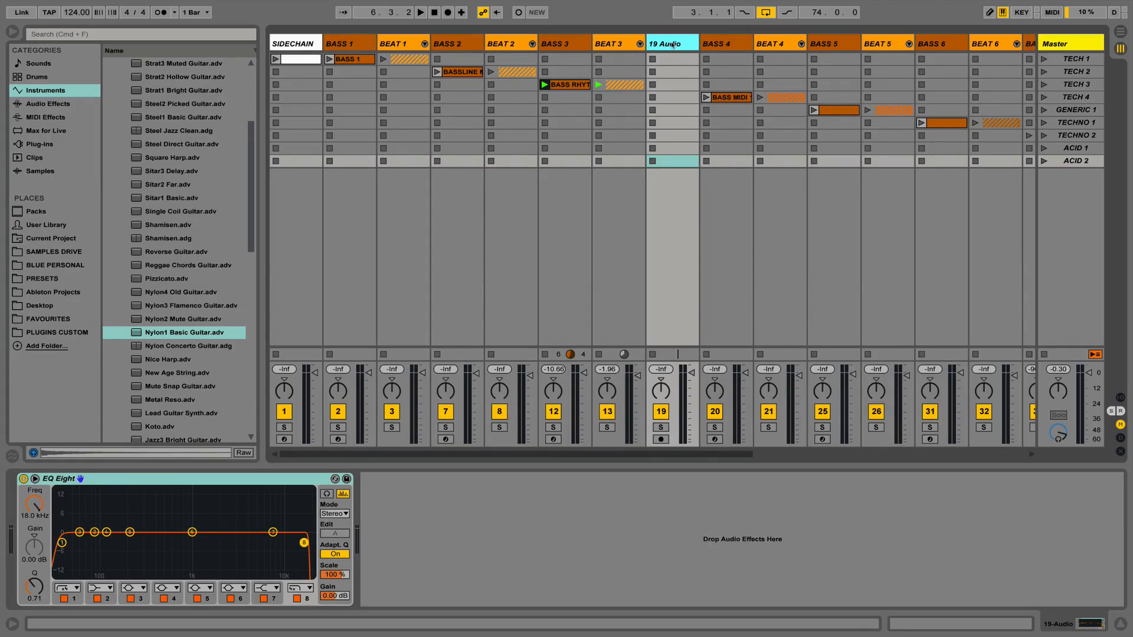
{"action": "key", "text": "super+r"}
{"action": "type", "text": "BUS"}
{"action": "key", "text": "Return"}
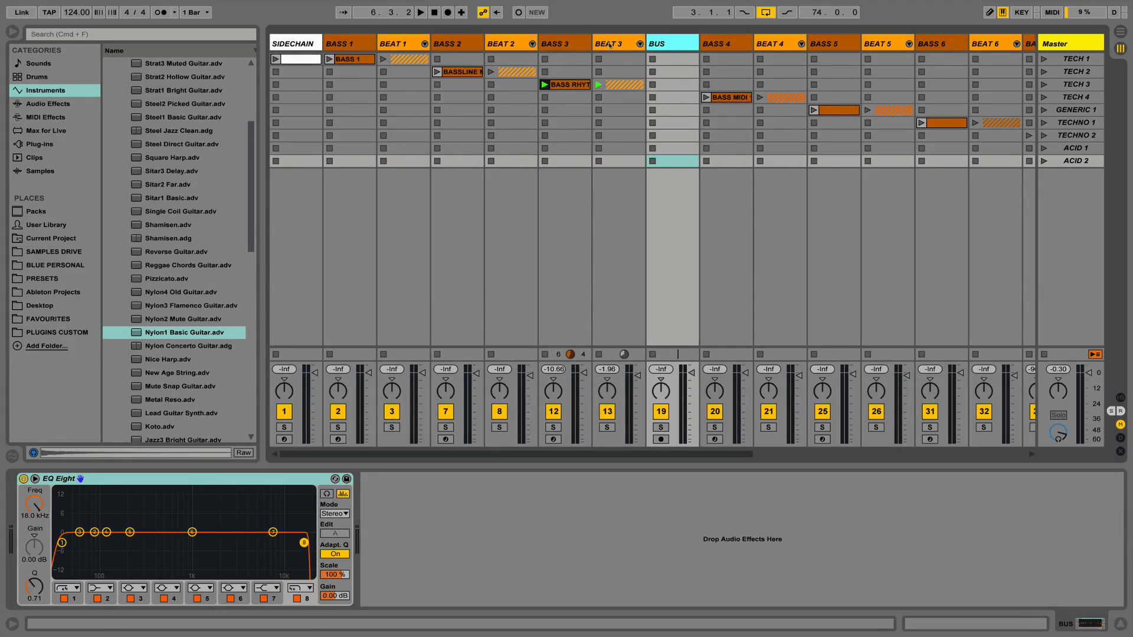
Route the audio outputs of BASS 3 and BEAT 3 to the BUS track, and hide the routing section
{"action": "key", "text": "super+alt+i"}
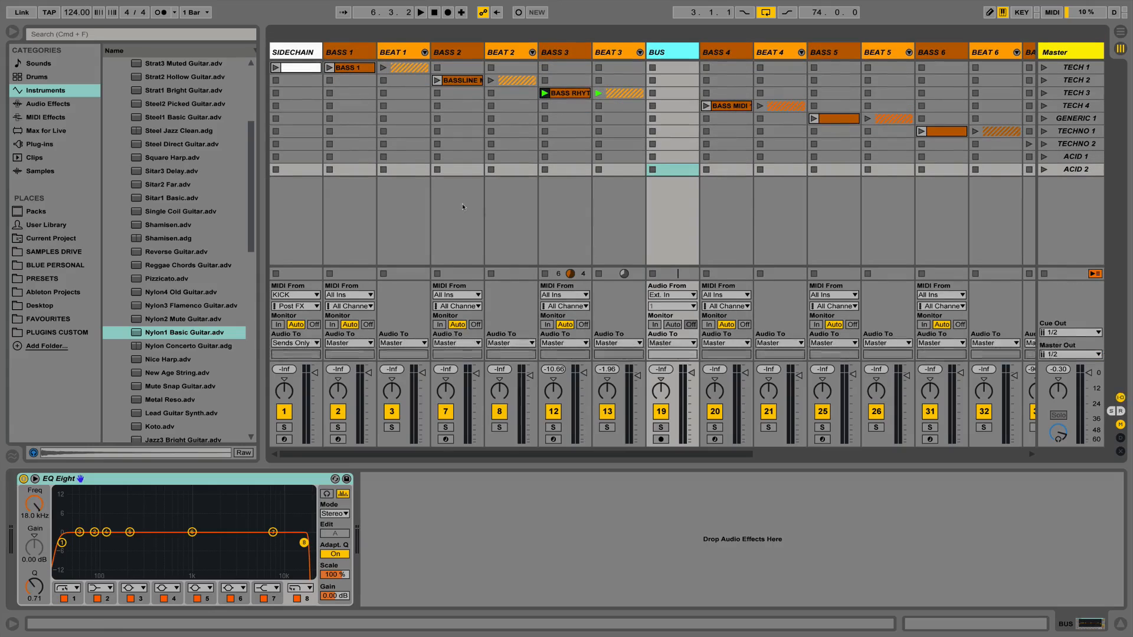
{"action": "left_click", "coordinate": [562, 344]}
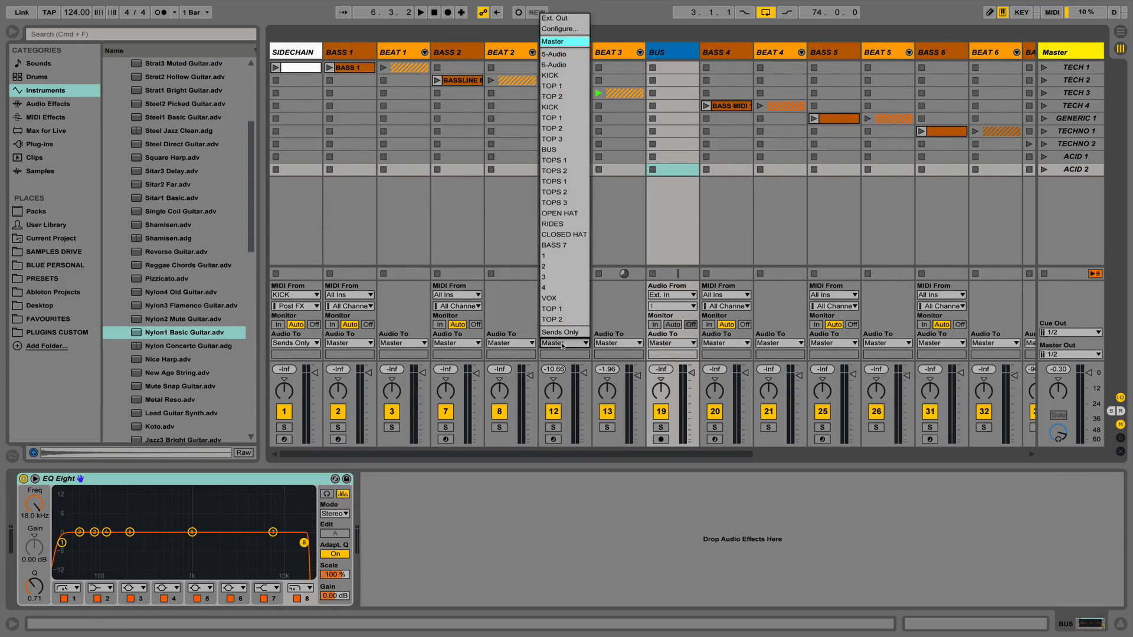
{"action": "left_click", "coordinate": [552, 150]}
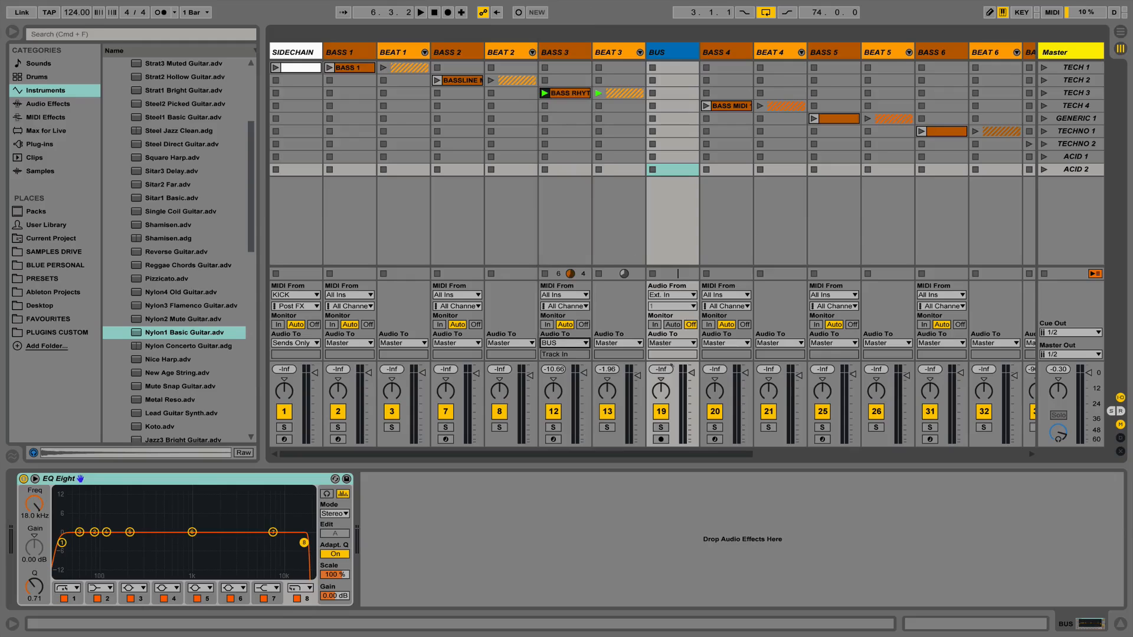
{"action": "left_click", "coordinate": [615, 342]}
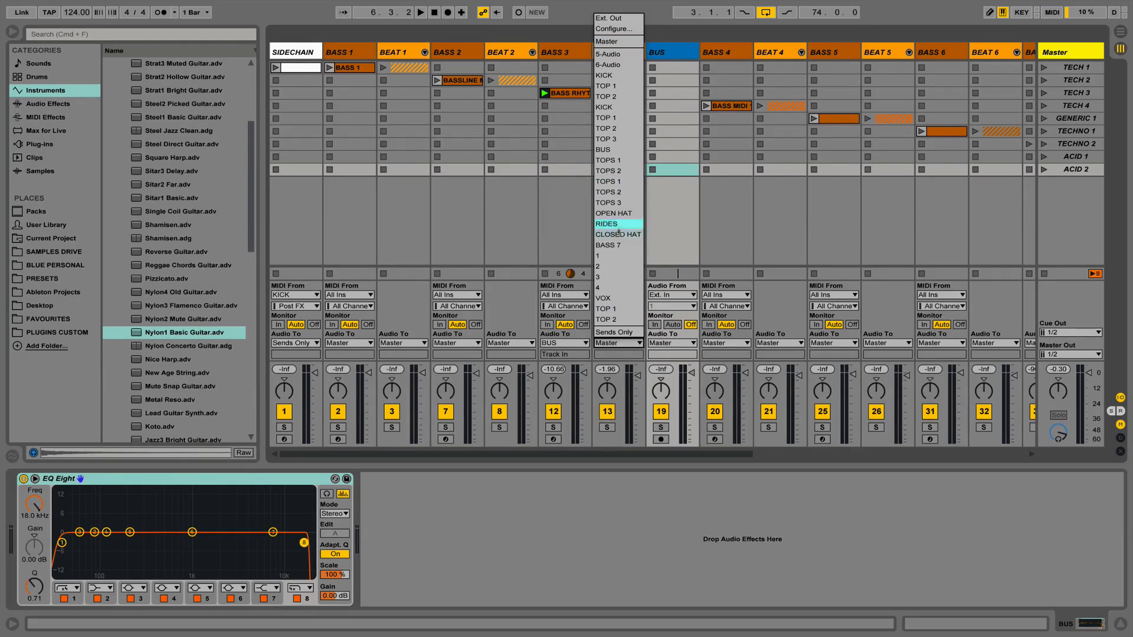
{"action": "left_click", "coordinate": [599, 149]}
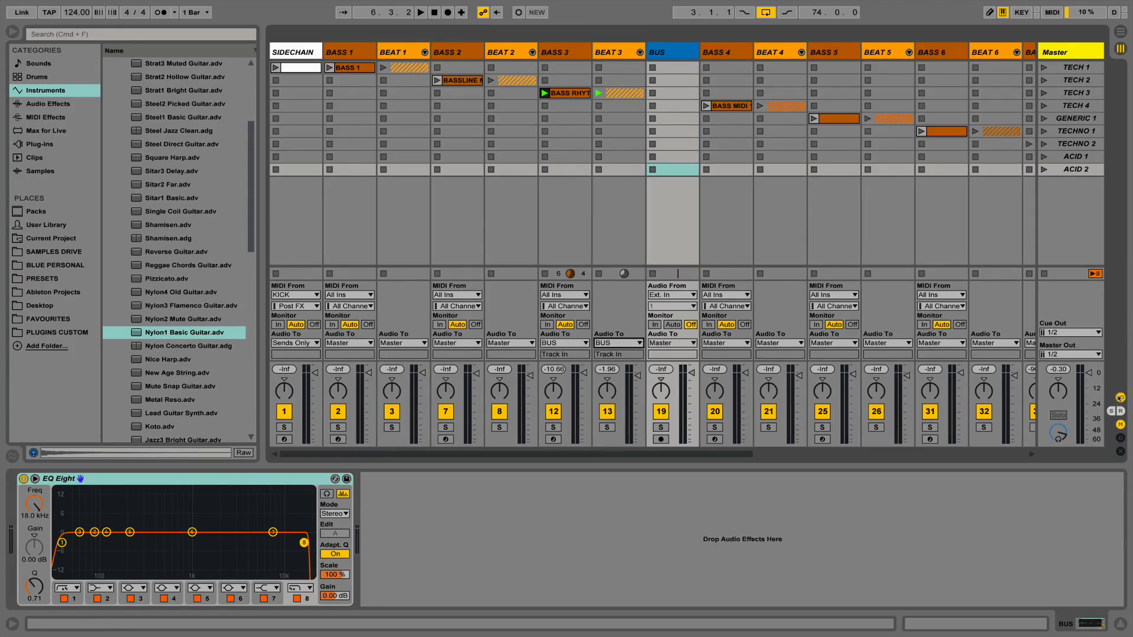
{"action": "key", "text": "super+alt+i"}
Start playback with the BUS track selected and switch its input monitoring to In
{"action": "left_click", "coordinate": [572, 45]}
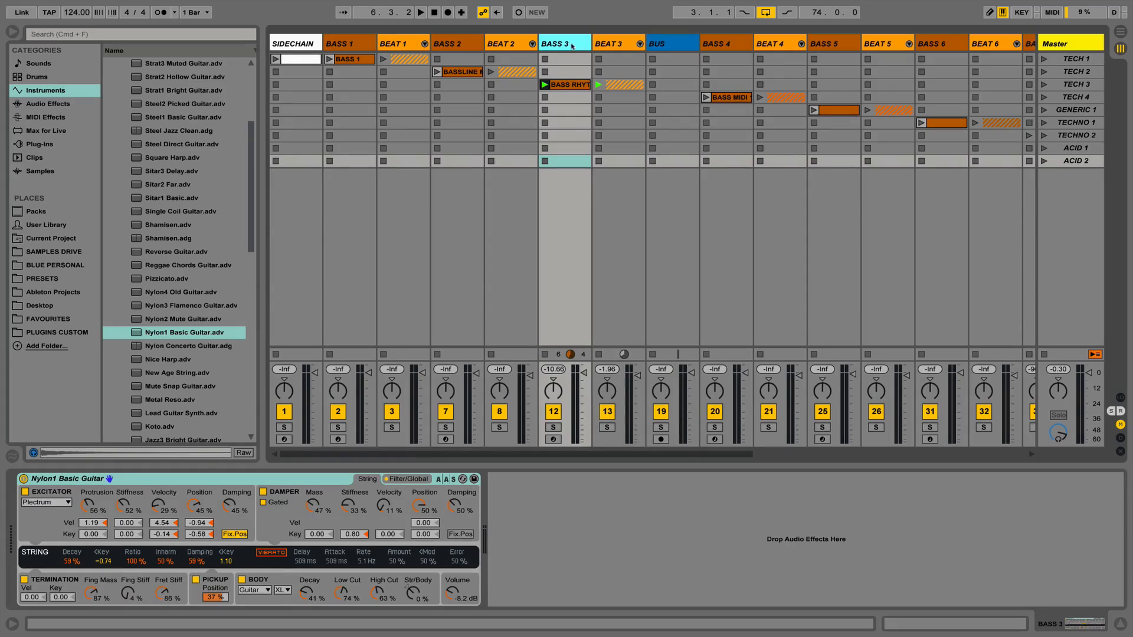
{"action": "left_click", "coordinate": [606, 44]}
{"action": "left_click", "coordinate": [664, 46]}
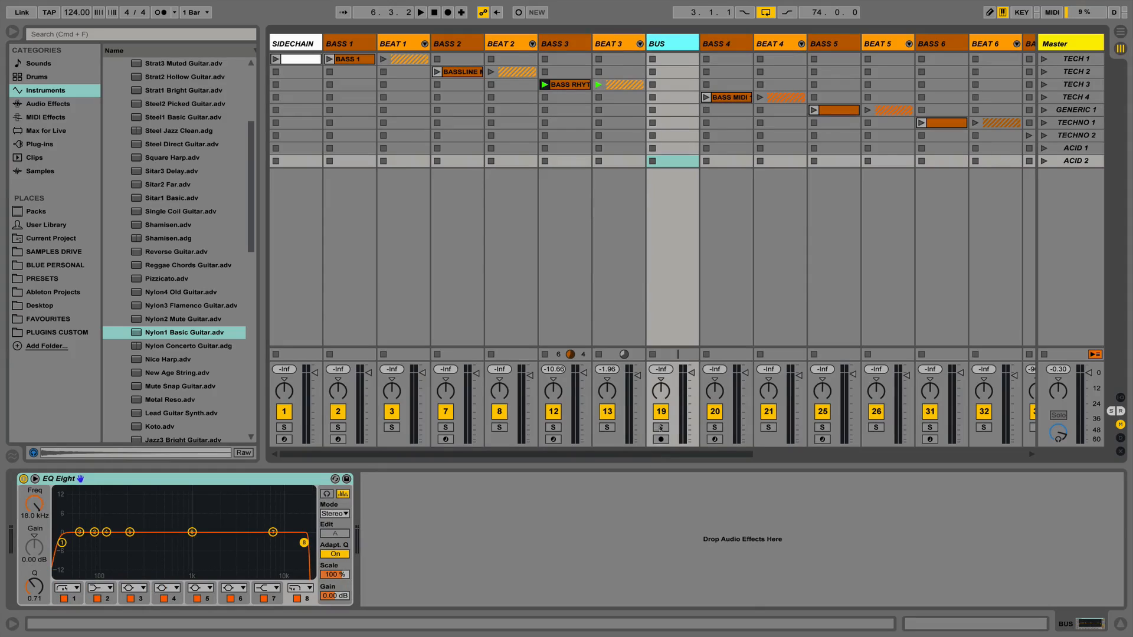
{"action": "key", "text": "space"}
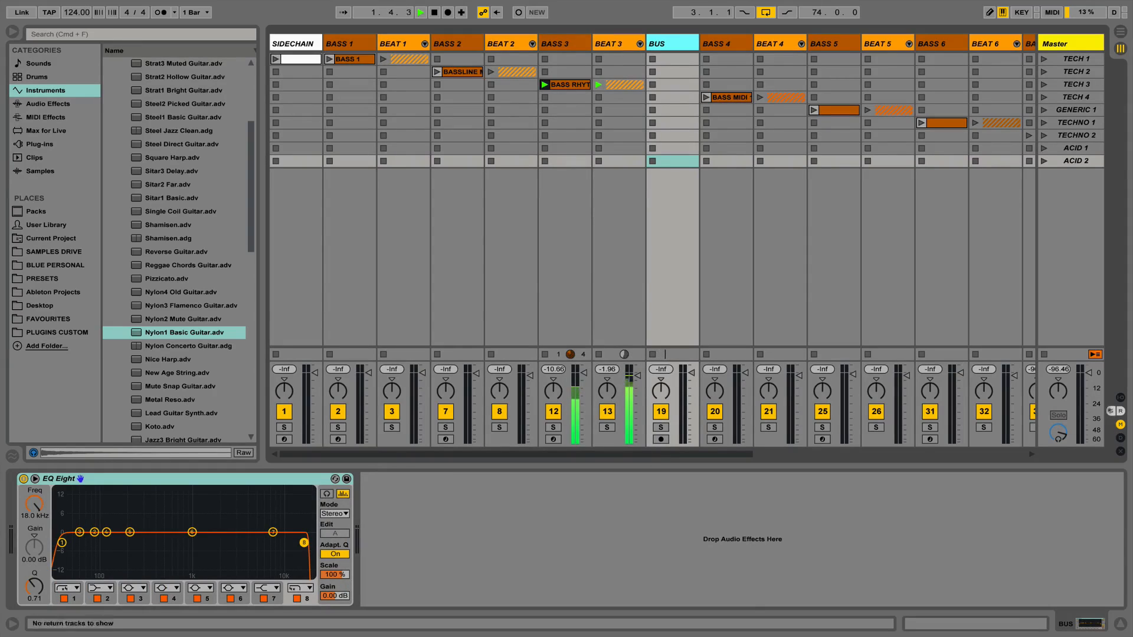
{"action": "key", "text": "super+alt+i"}
{"action": "left_click", "coordinate": [655, 325]}
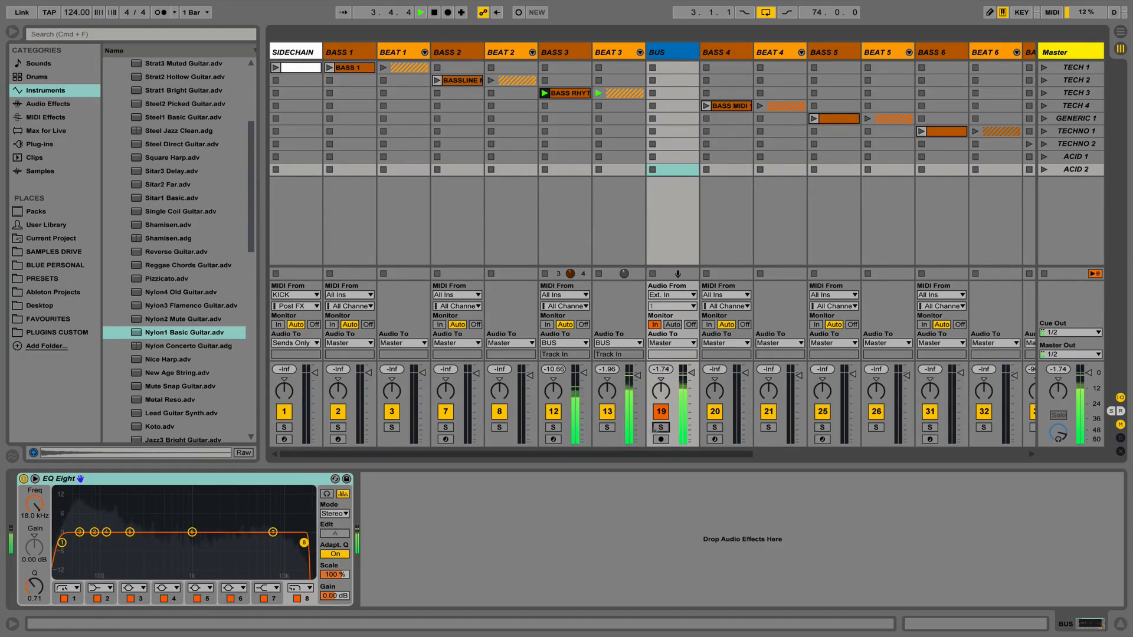
Delete the EQ Eight from the BUS track and view the device chains of BASS 3 and BEAT 3
{"action": "left_click", "coordinate": [256, 482]}
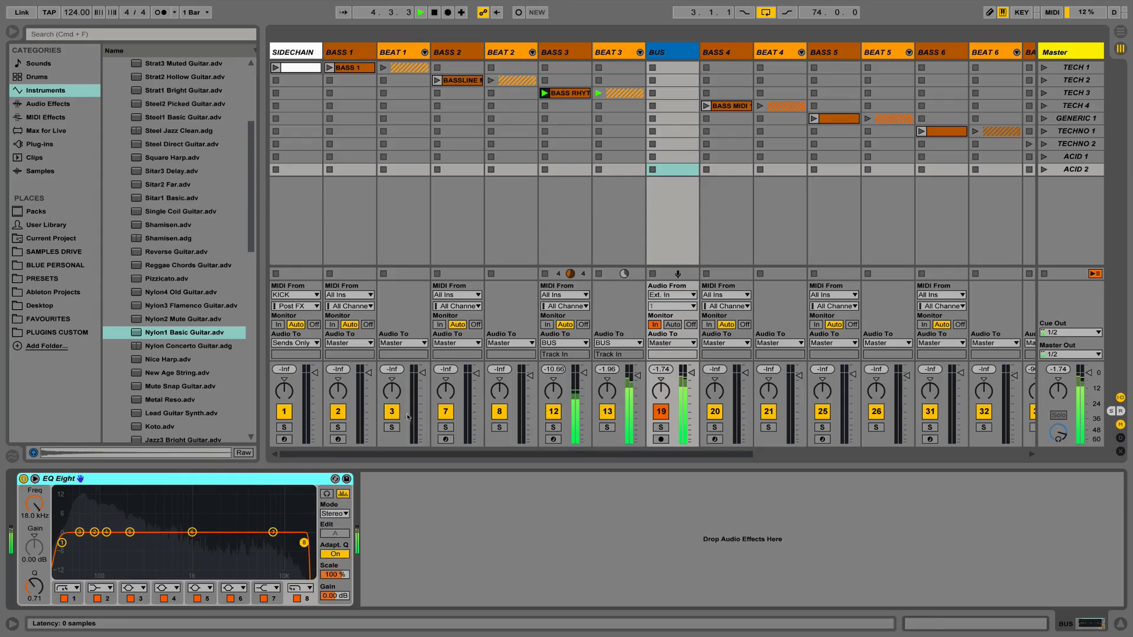
{"action": "key", "text": "Delete"}
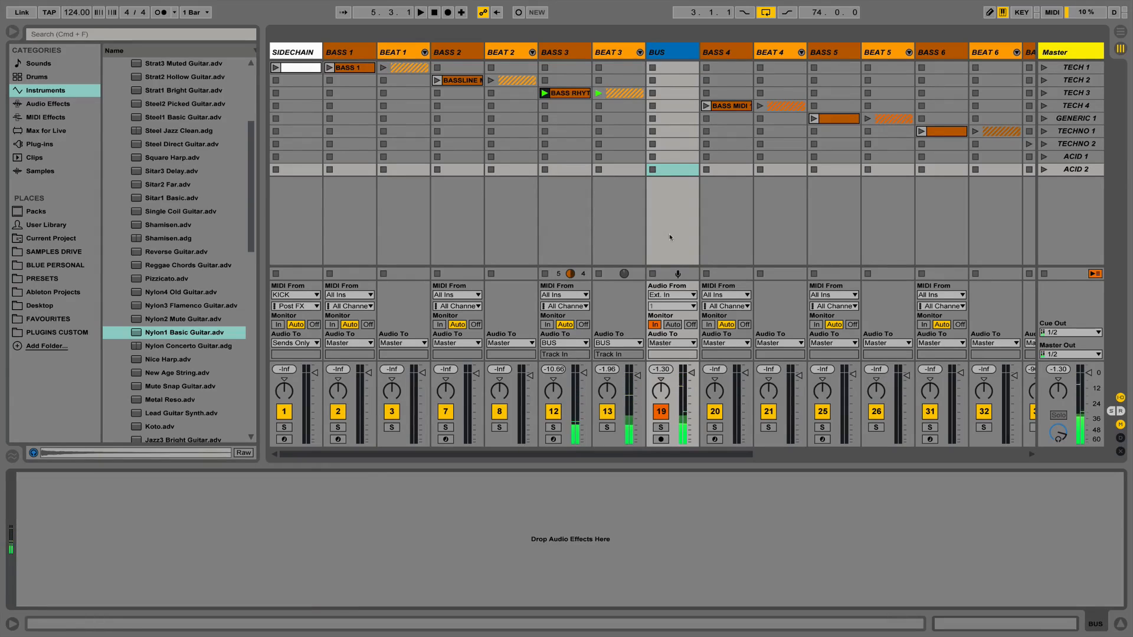
{"action": "left_click", "coordinate": [568, 53]}
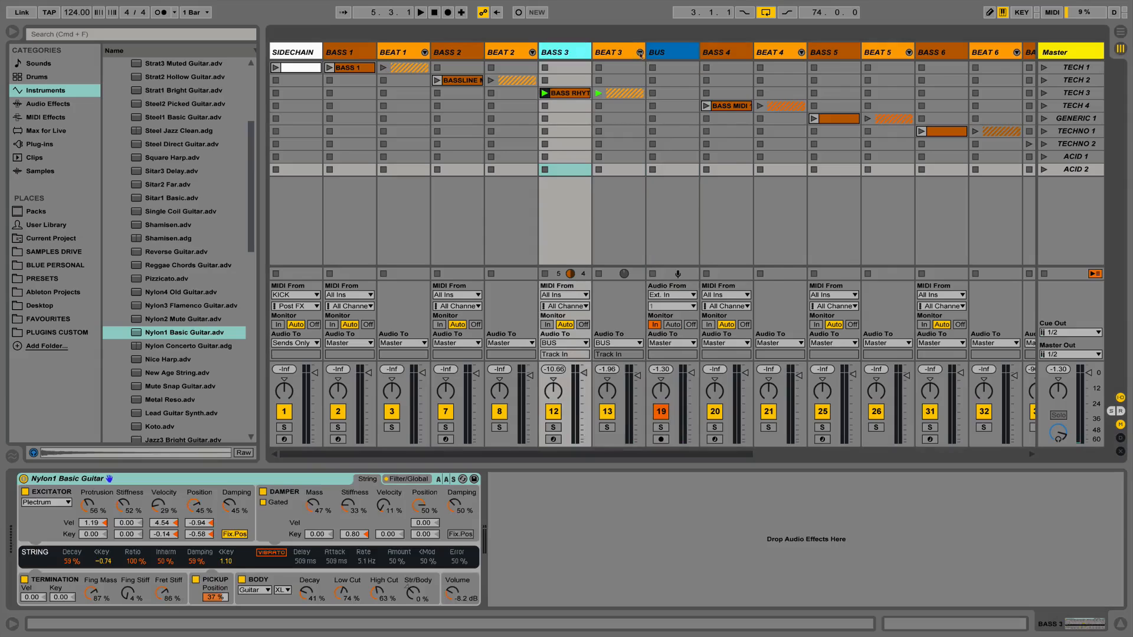
{"action": "left_click", "coordinate": [639, 53]}
{"action": "left_click", "coordinate": [639, 53]}
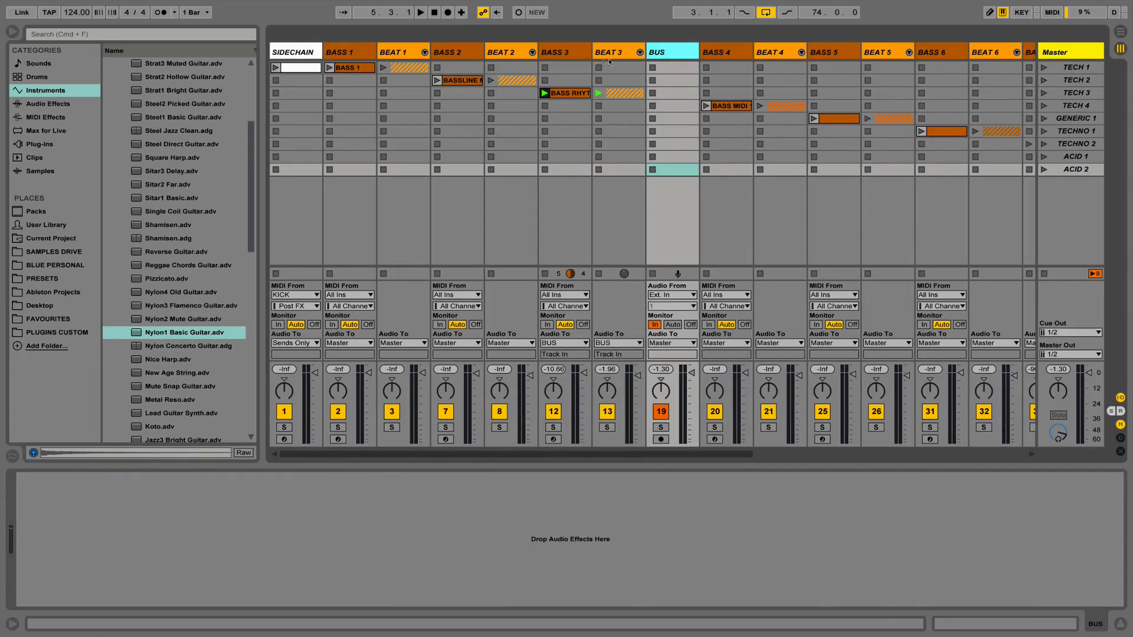
{"action": "left_click", "coordinate": [613, 53]}
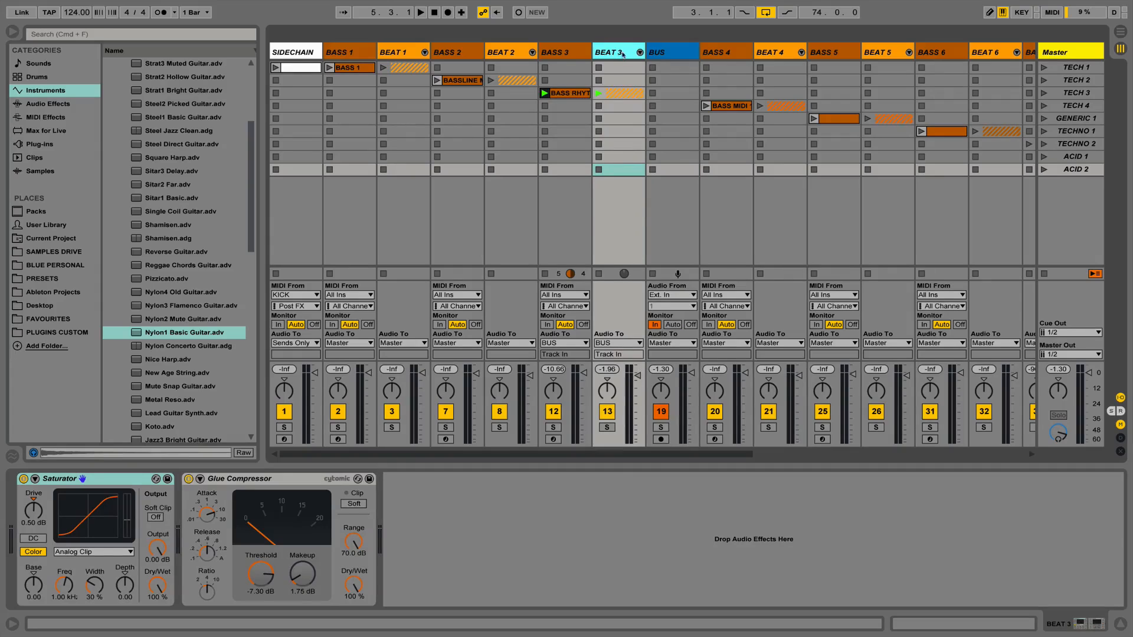
{"action": "left_click", "coordinate": [1120, 397]}
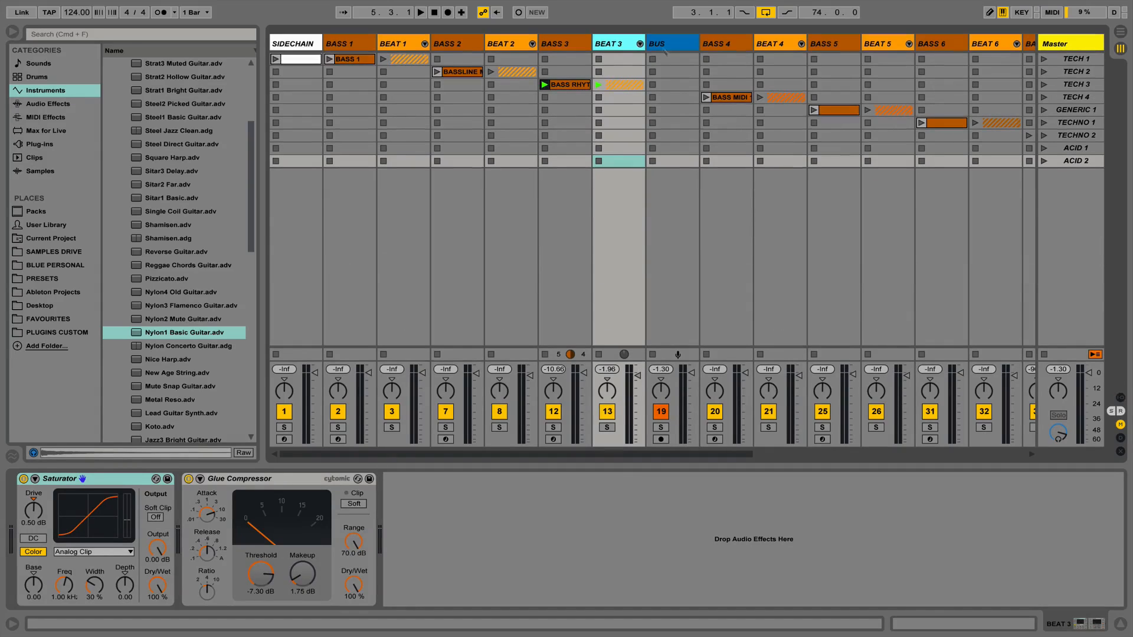
Add a Glue Compressor from the audio effects to the BUS track
{"action": "left_click", "coordinate": [657, 46]}
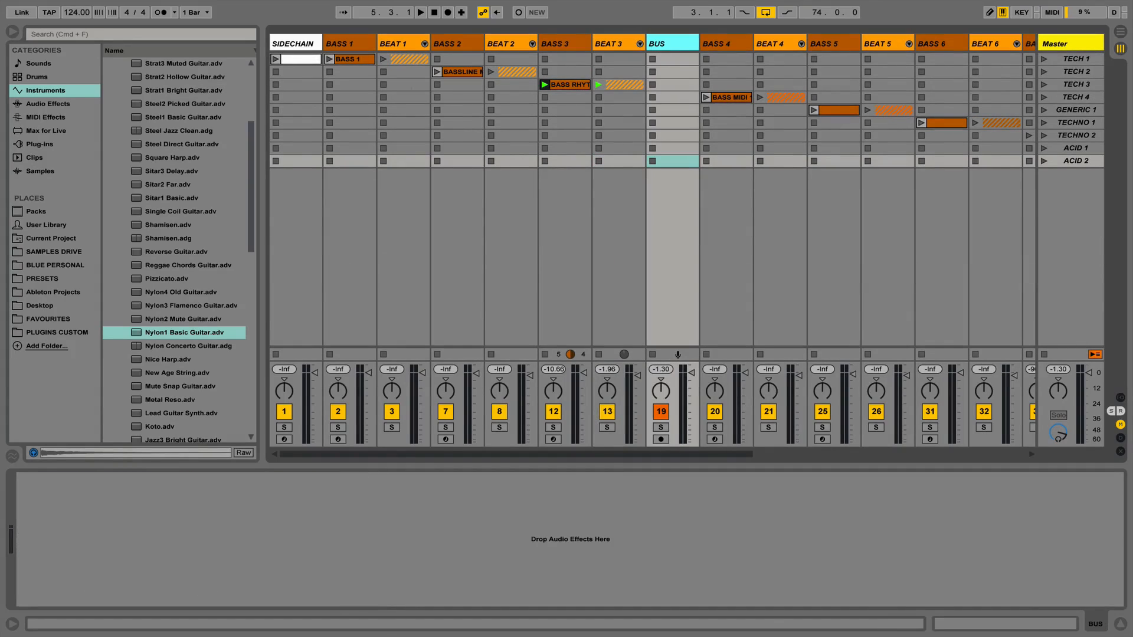
{"action": "left_click", "coordinate": [35, 104]}
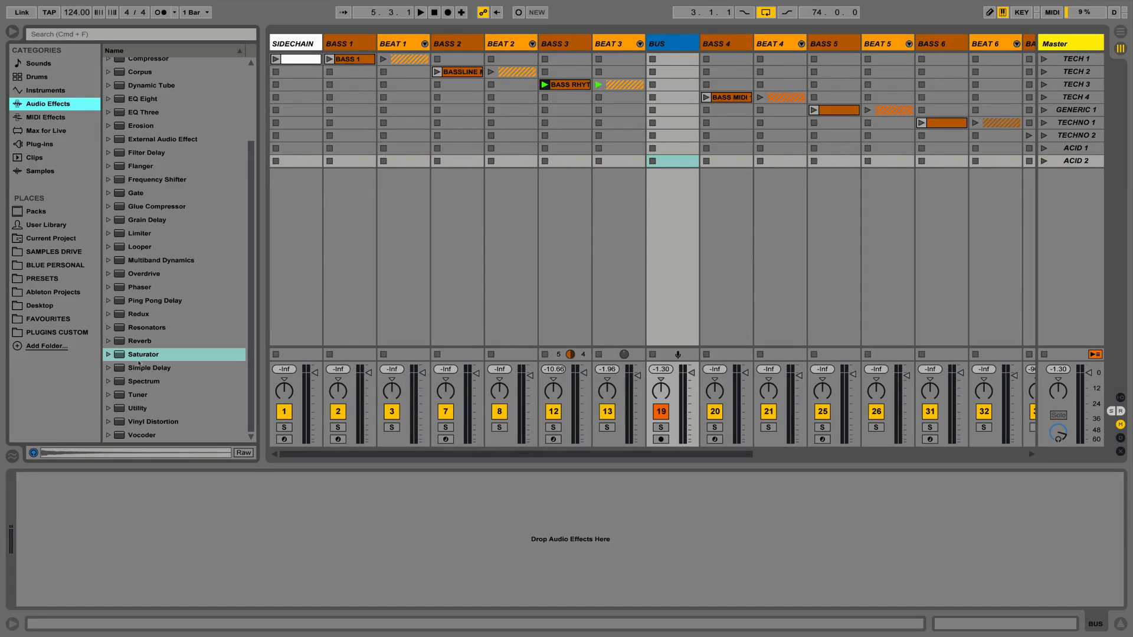
{"action": "left_click", "coordinate": [148, 61]}
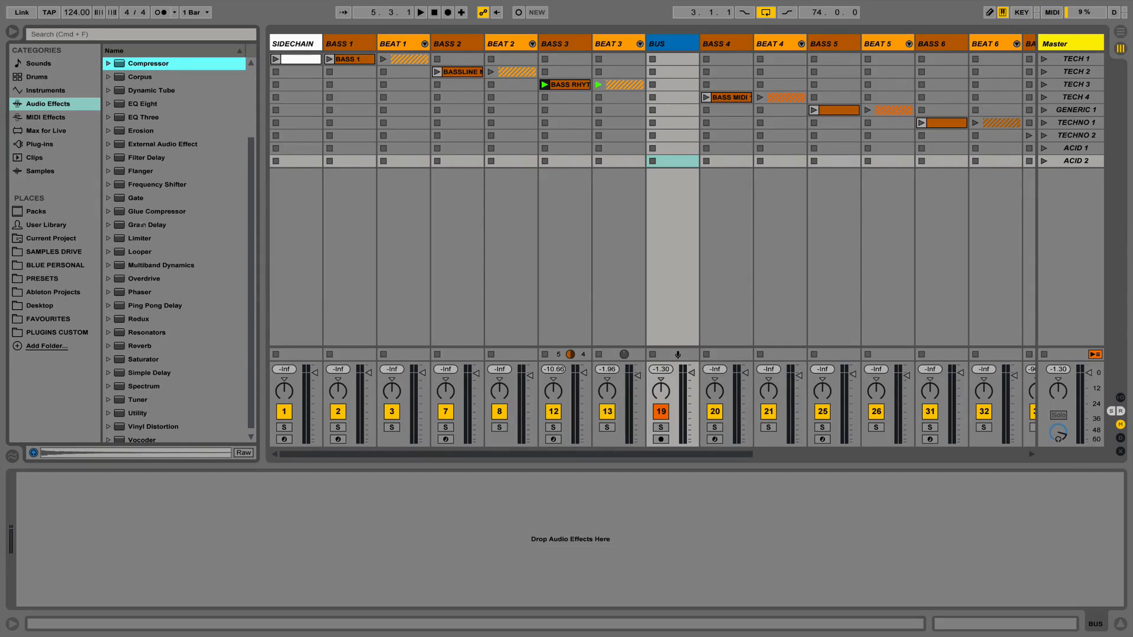
{"action": "left_click_drag", "start_coordinate": [146, 214], "coordinate": [237, 521]}
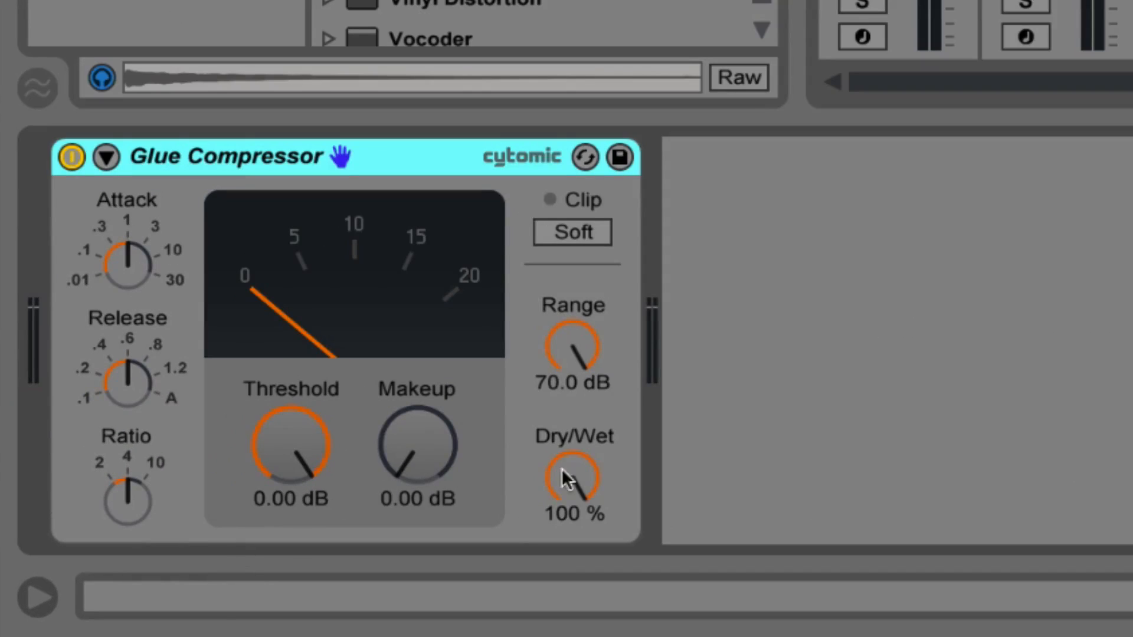
Try the Glue Compressor's Dry/Wet at 50%, restore it to 100%, and set the ratio to 10, release to .2 and attack to .3
{"action": "left_click_drag", "start_coordinate": [569, 475], "coordinate": [570, 514]}
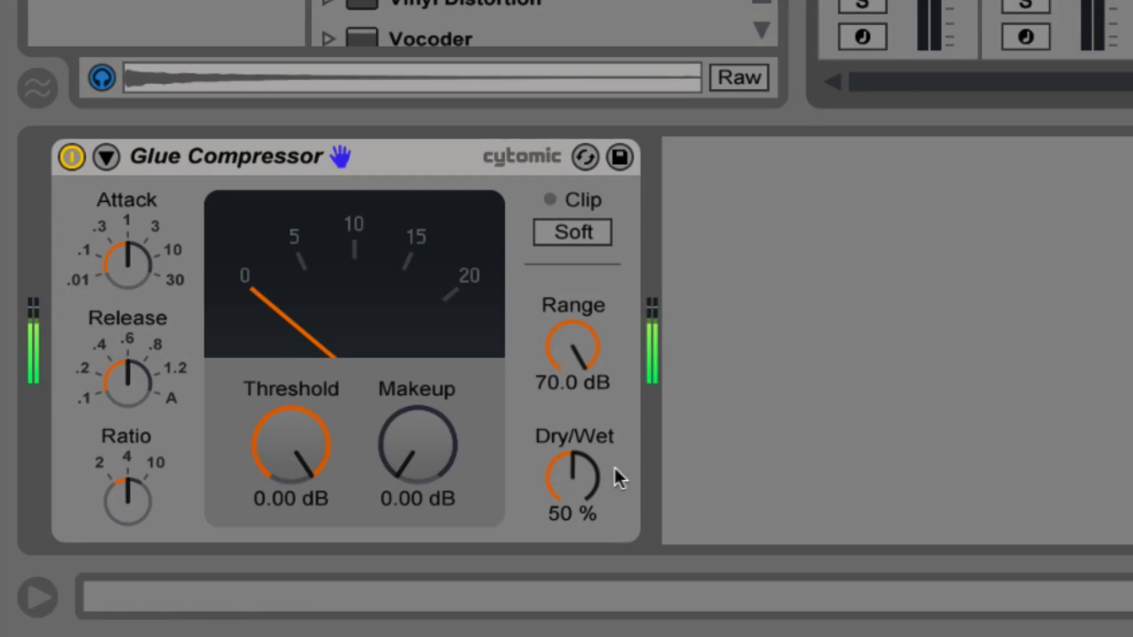
{"action": "left_click_drag", "start_coordinate": [614, 466], "coordinate": [614, 430]}
{"action": "left_click_drag", "start_coordinate": [139, 463], "coordinate": [139, 442]}
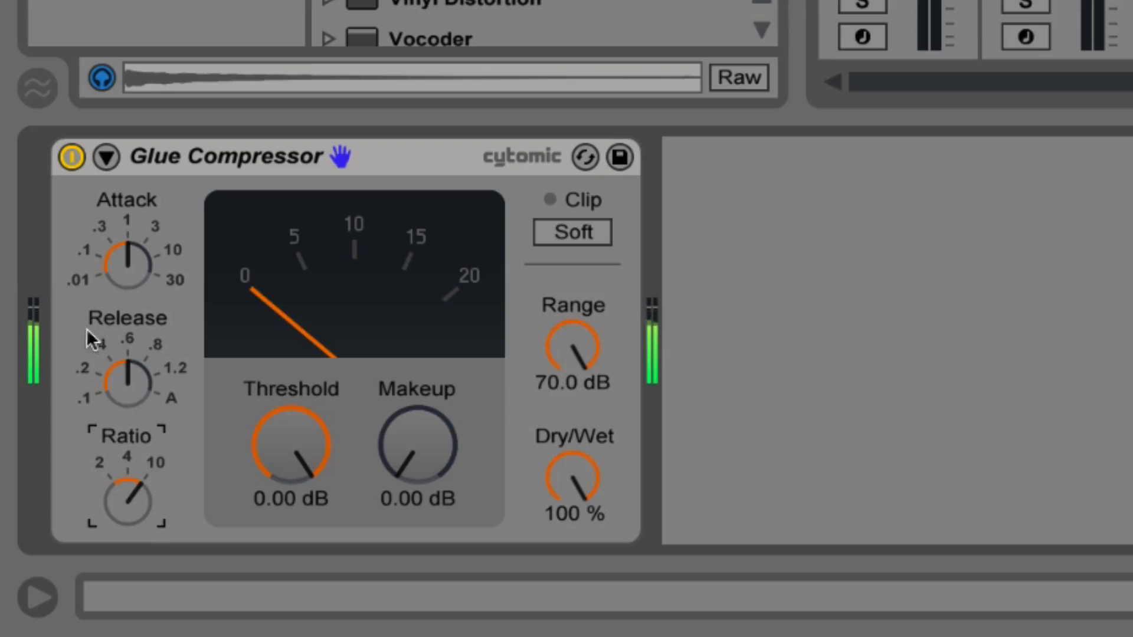
{"action": "left_click_drag", "start_coordinate": [127, 369], "coordinate": [126, 407]}
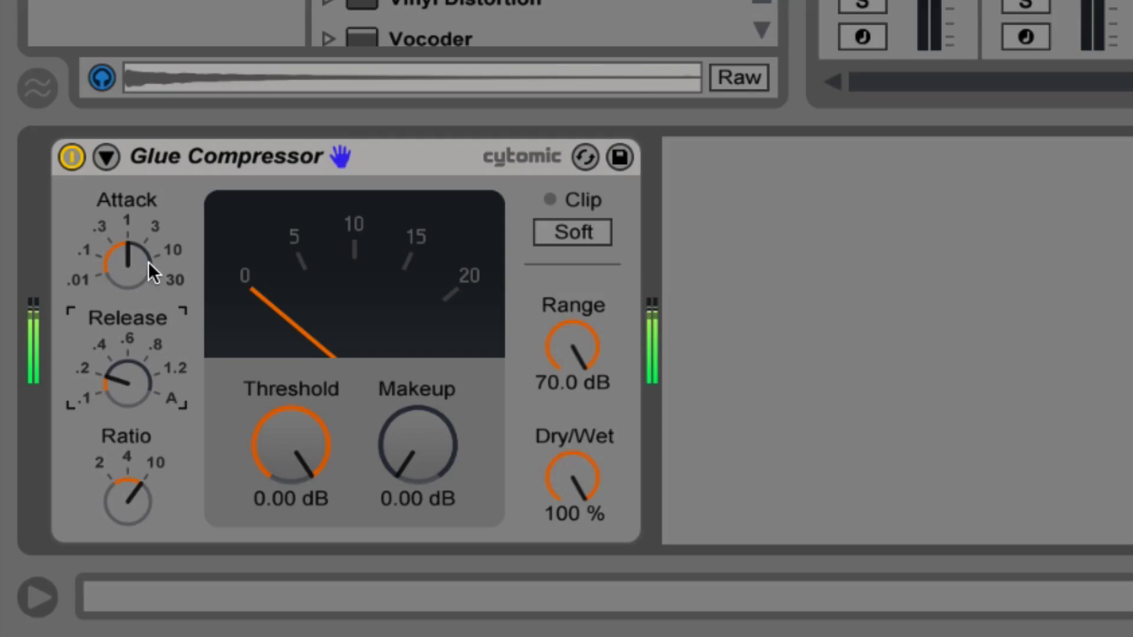
{"action": "left_click", "coordinate": [130, 271]}
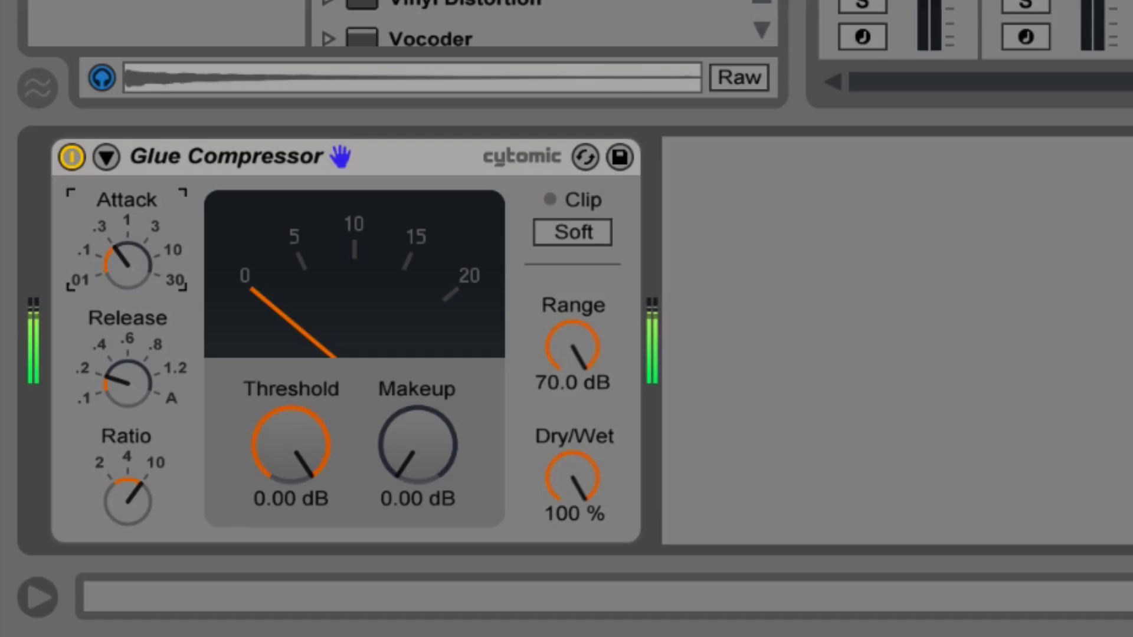
Set the Glue Compressor's threshold to -32.7 dB, makeup to 14.6 dB and Dry/Wet to 47%
{"action": "left_click_drag", "start_coordinate": [306, 429], "coordinate": [271, 456]}
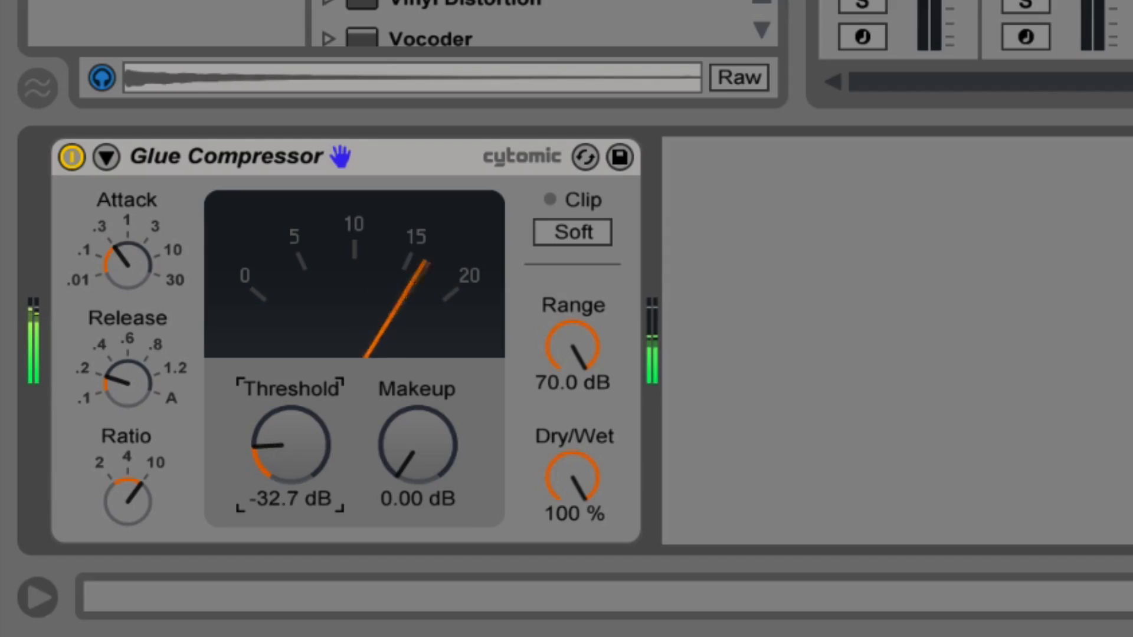
{"action": "left_click_drag", "start_coordinate": [425, 449], "coordinate": [425, 412]}
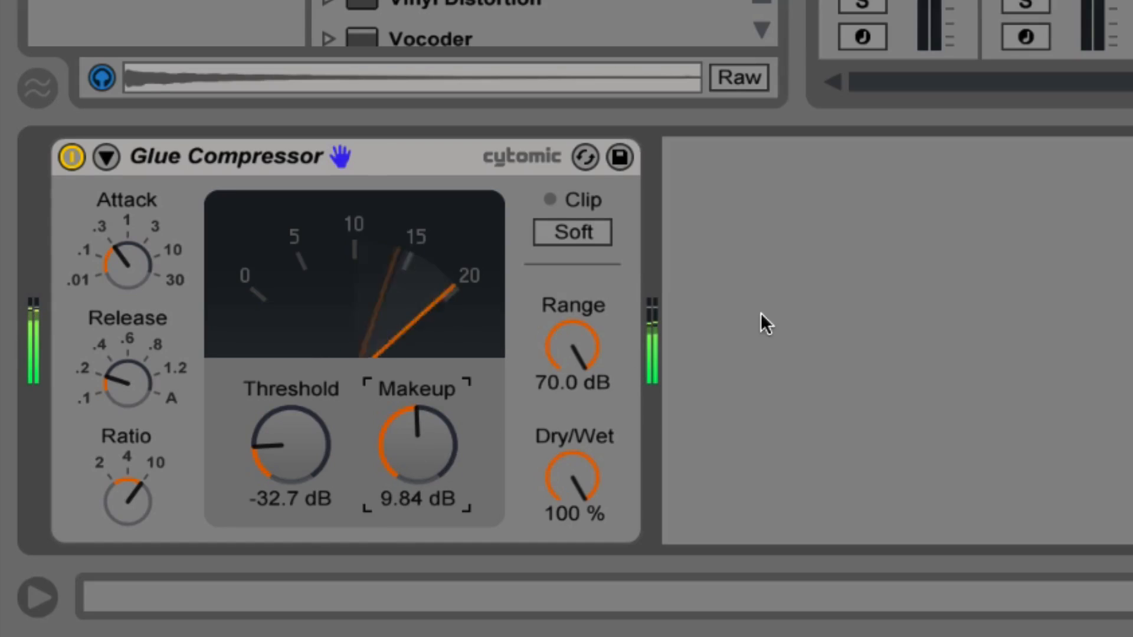
{"action": "left_click_drag", "start_coordinate": [417, 434], "coordinate": [417, 415]}
{"action": "left_click_drag", "start_coordinate": [596, 433], "coordinate": [595, 485]}
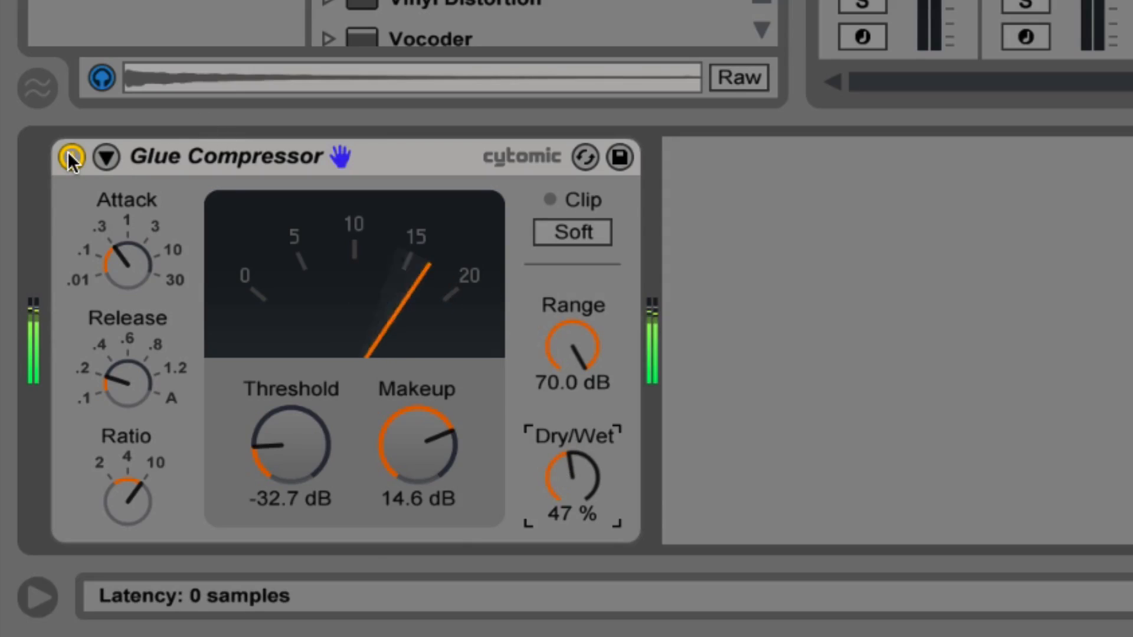
Set the Glue Compressor's attack to .1 and bypass and re-enable the device to compare the sound
{"action": "mouse_move", "coordinate": [134, 270]}
{"action": "left_mouse_down"}
{"action": "mouse_move", "coordinate": [135, 259]}
{"action": "mouse_move", "coordinate": [134, 281]}
{"action": "left_mouse_up"}
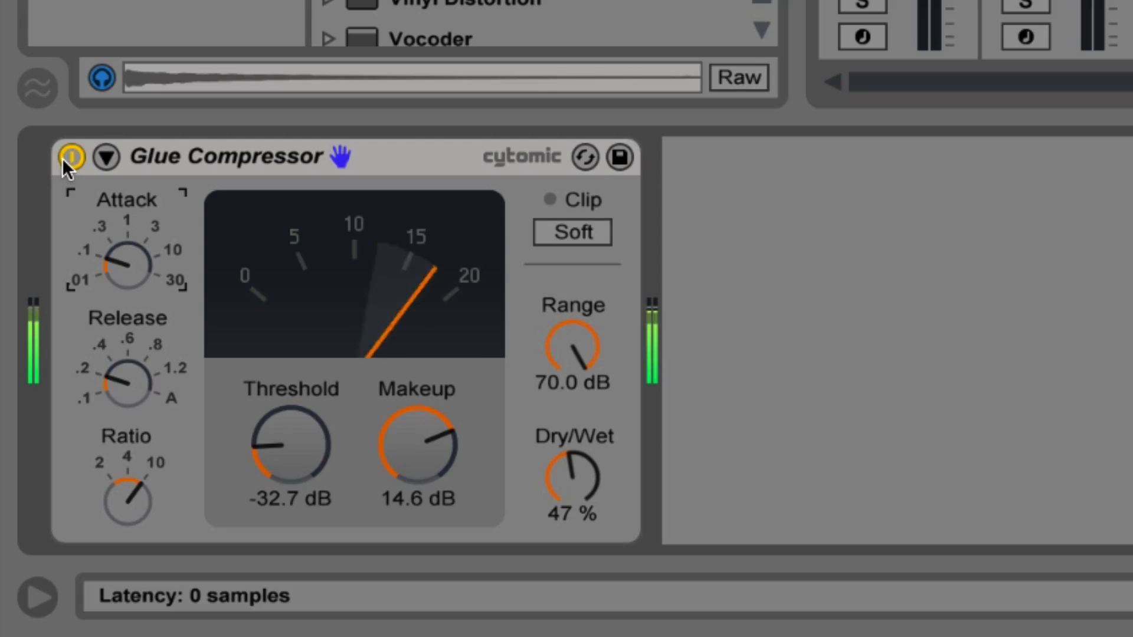
{"action": "left_click_drag", "start_coordinate": [127, 382], "coordinate": [127, 391]}
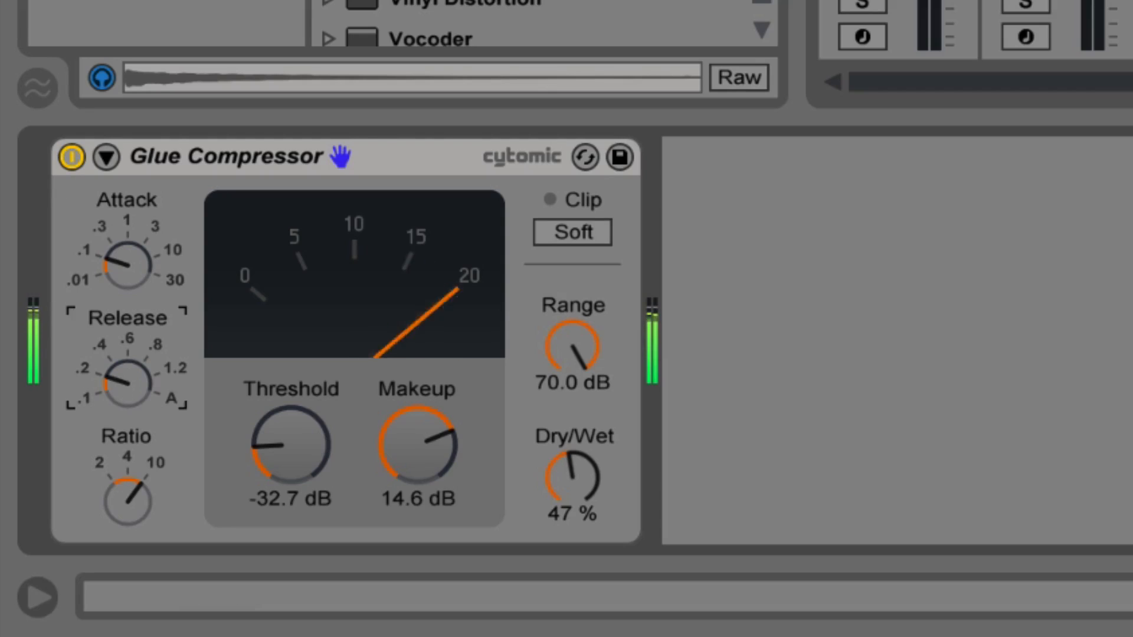
{"action": "left_click", "coordinate": [71, 157]}
{"action": "left_click", "coordinate": [71, 157]}
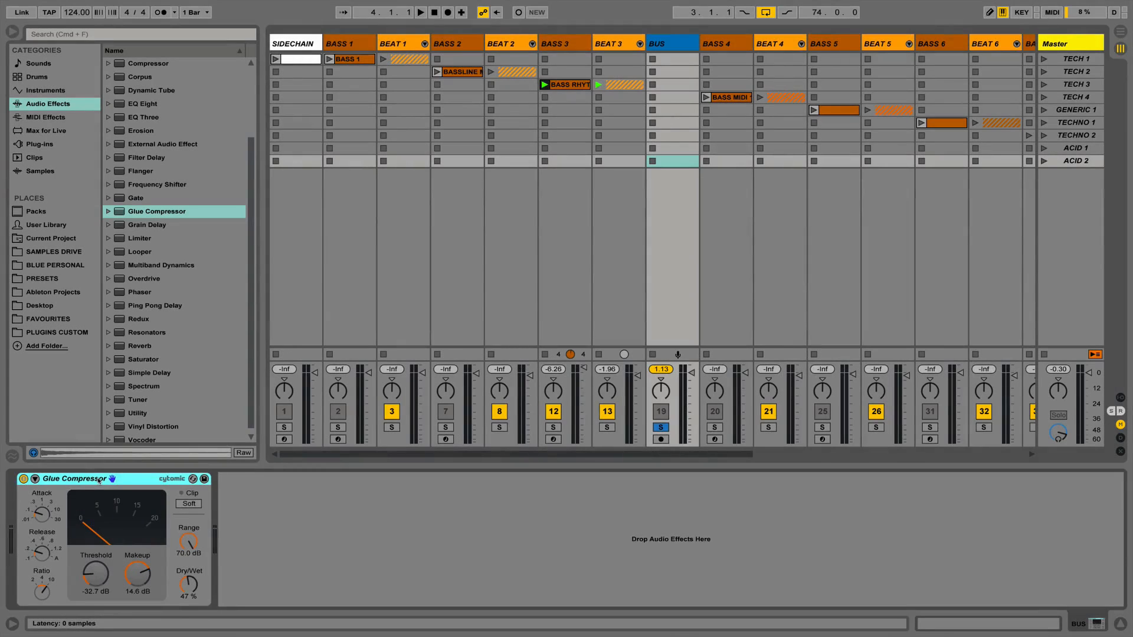
Group the Glue Compressor into an Audio Effect Rack, show its chain list and name the chain COMP
{"action": "key", "text": "super+g"}
{"action": "left_click", "coordinate": [24, 504]}
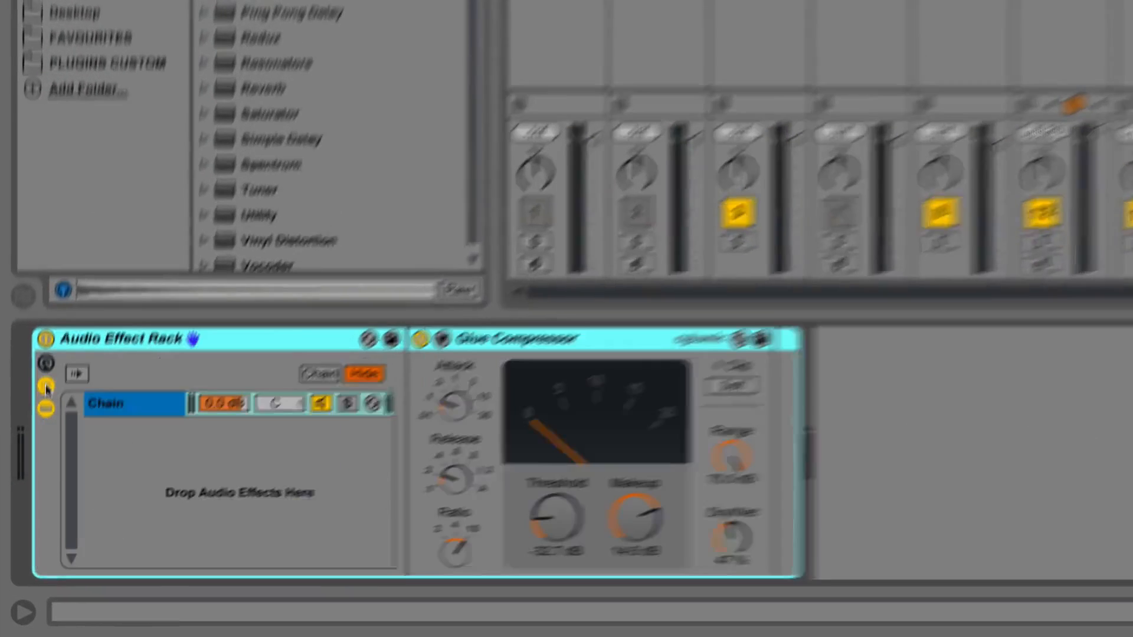
{"action": "left_click", "coordinate": [65, 514]}
{"action": "key", "text": "super+r"}
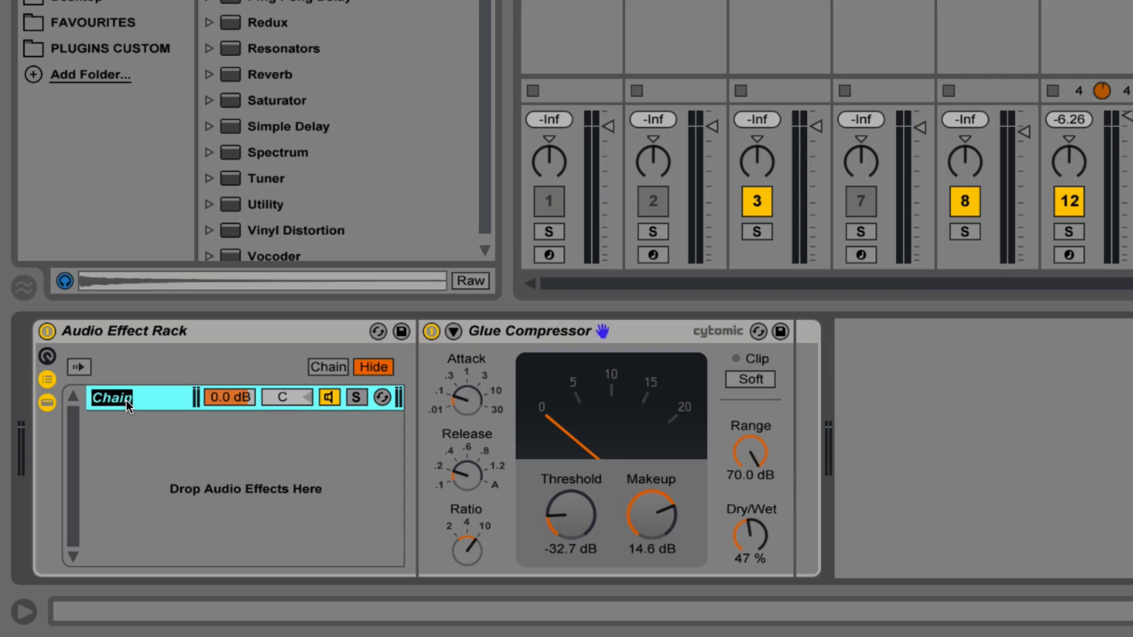
{"action": "type", "text": "COMP"}
Duplicate the COMP chain twice in the rack and name the copies SAT and DRY
{"action": "key", "text": "super+d"}
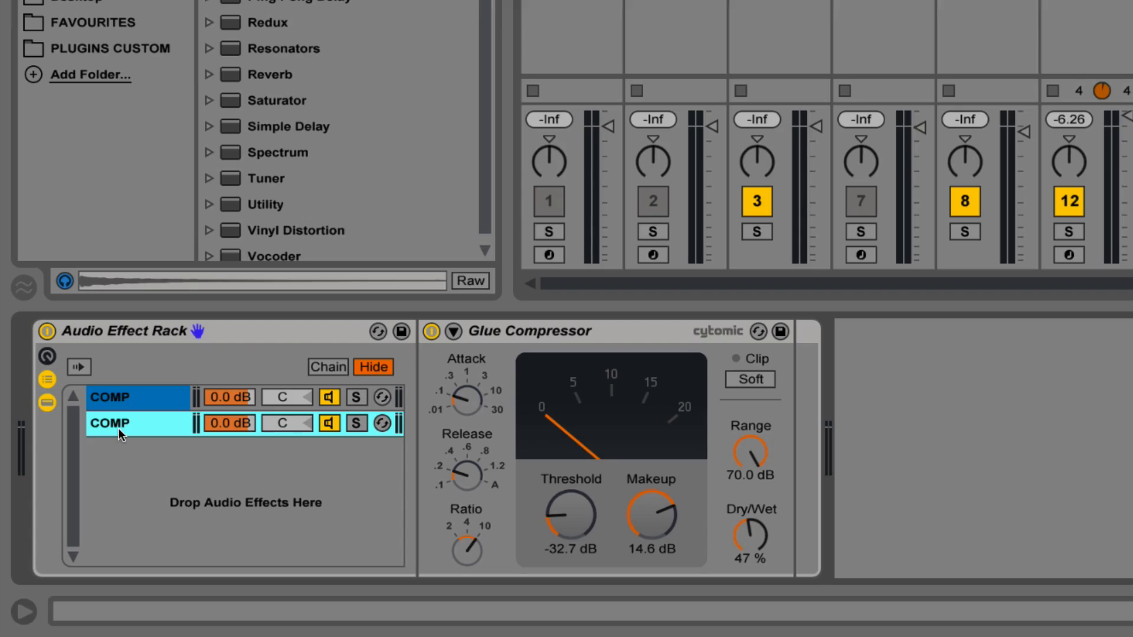
{"action": "key", "text": "super+r"}
{"action": "type", "text": "SAT"}
{"action": "key", "text": "Return"}
{"action": "key", "text": "super+d"}
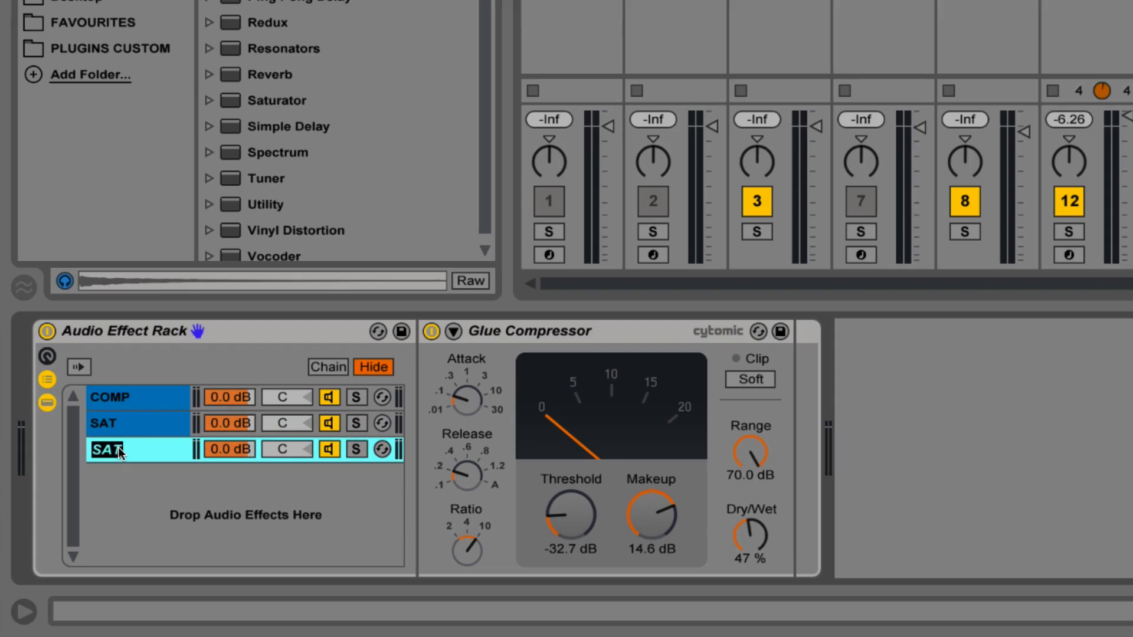
{"action": "type", "text": "DRY"}
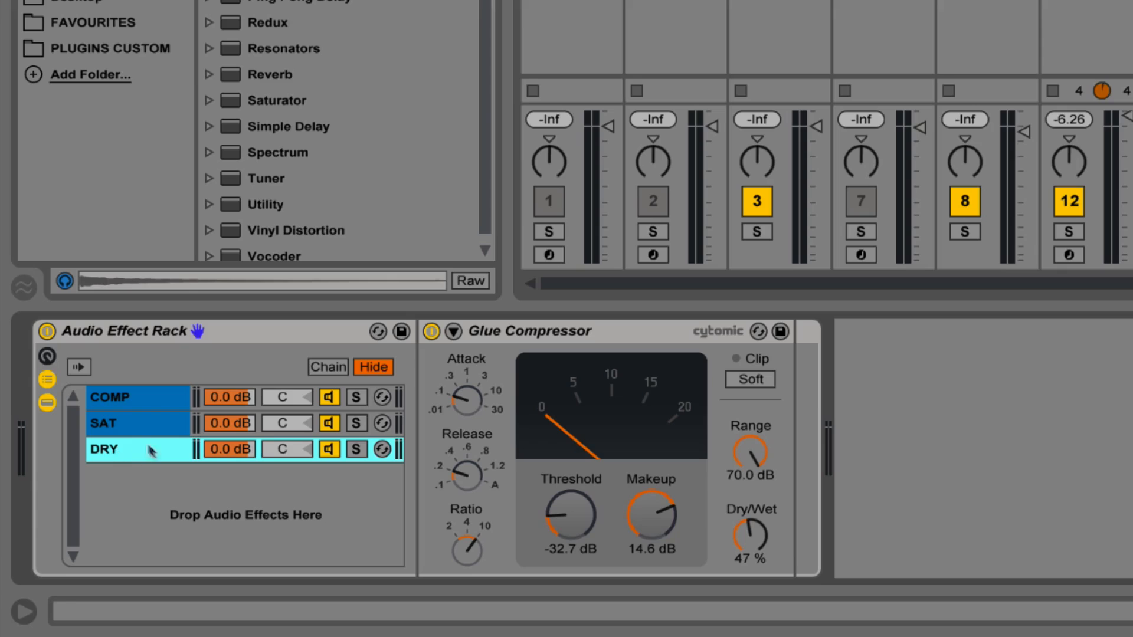
Solo the COMP chain and set its Glue Compressor to Dry/Wet 100%, threshold -31.7 dB and makeup 12.7 dB
{"action": "left_click", "coordinate": [129, 401]}
{"action": "left_click_drag", "start_coordinate": [748, 537], "coordinate": [748, 469]}
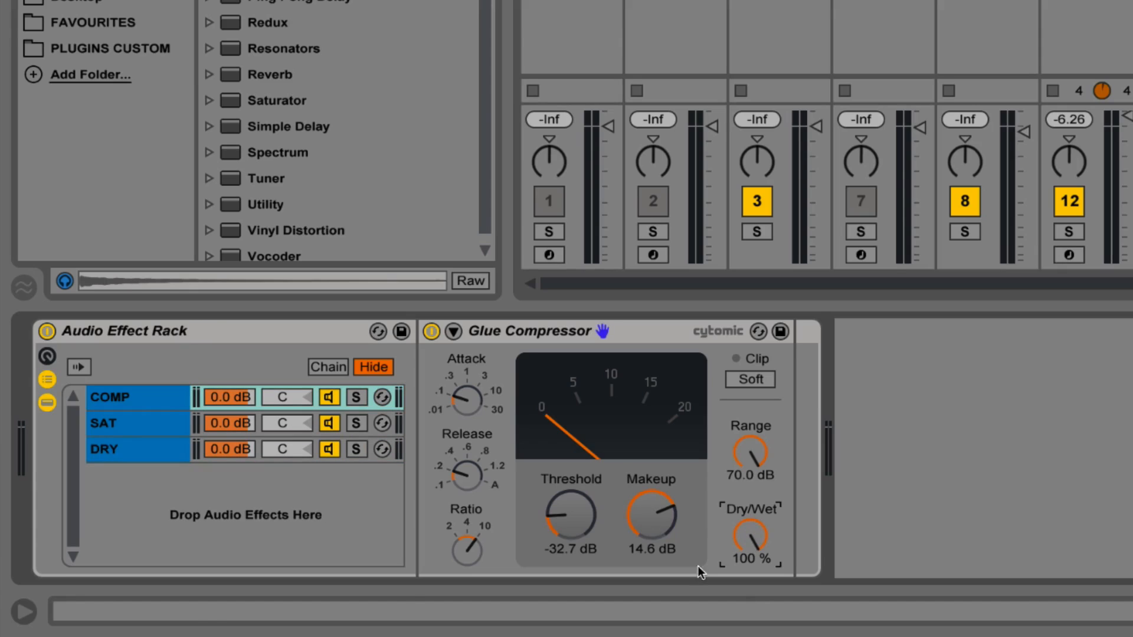
{"action": "left_click", "coordinate": [354, 398]}
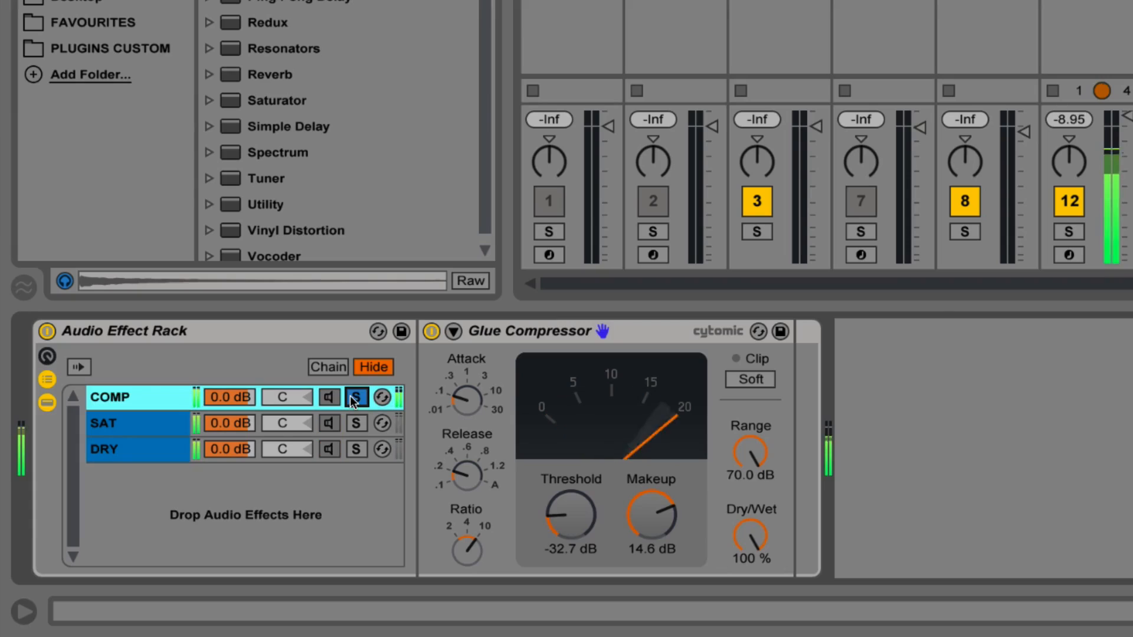
{"action": "left_click", "coordinate": [571, 510]}
{"action": "mouse_move", "coordinate": [571, 511]}
{"action": "left_mouse_down"}
{"action": "mouse_move", "coordinate": [571, 522]}
{"action": "mouse_move", "coordinate": [571, 507]}
{"action": "left_mouse_up"}
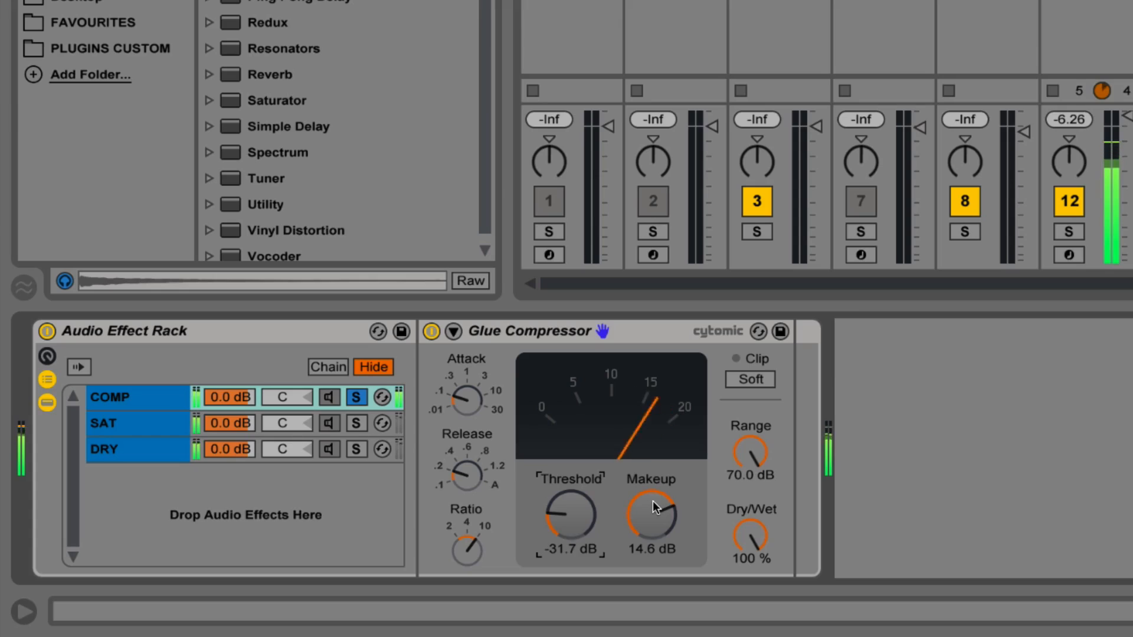
{"action": "left_click_drag", "start_coordinate": [652, 501], "coordinate": [654, 509]}
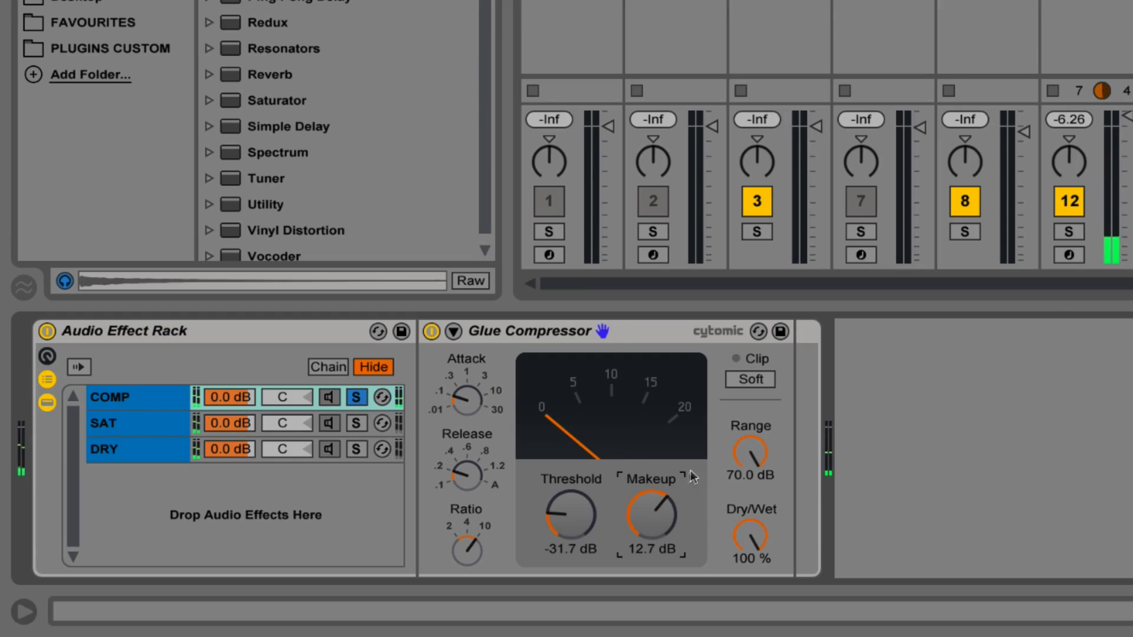
{"action": "left_click_drag", "start_coordinate": [243, 401], "coordinate": [244, 407]}
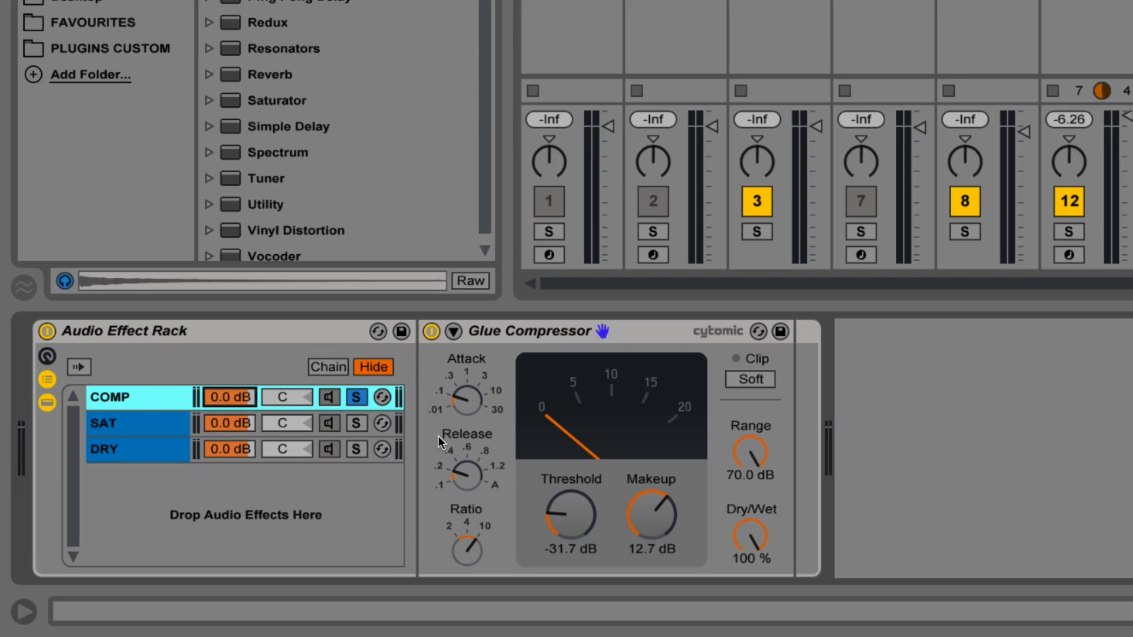
Replace the Glue Compressor in the SAT chain with the Saturator preset A Bit Warmer
{"action": "left_click", "coordinate": [151, 435]}
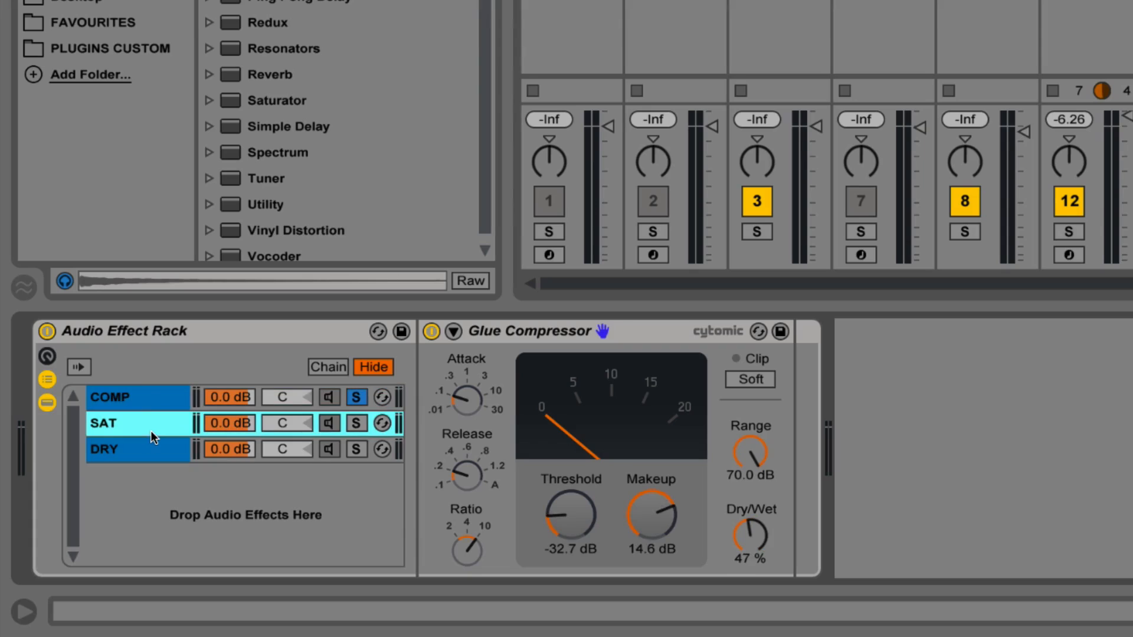
{"action": "left_click", "coordinate": [498, 329]}
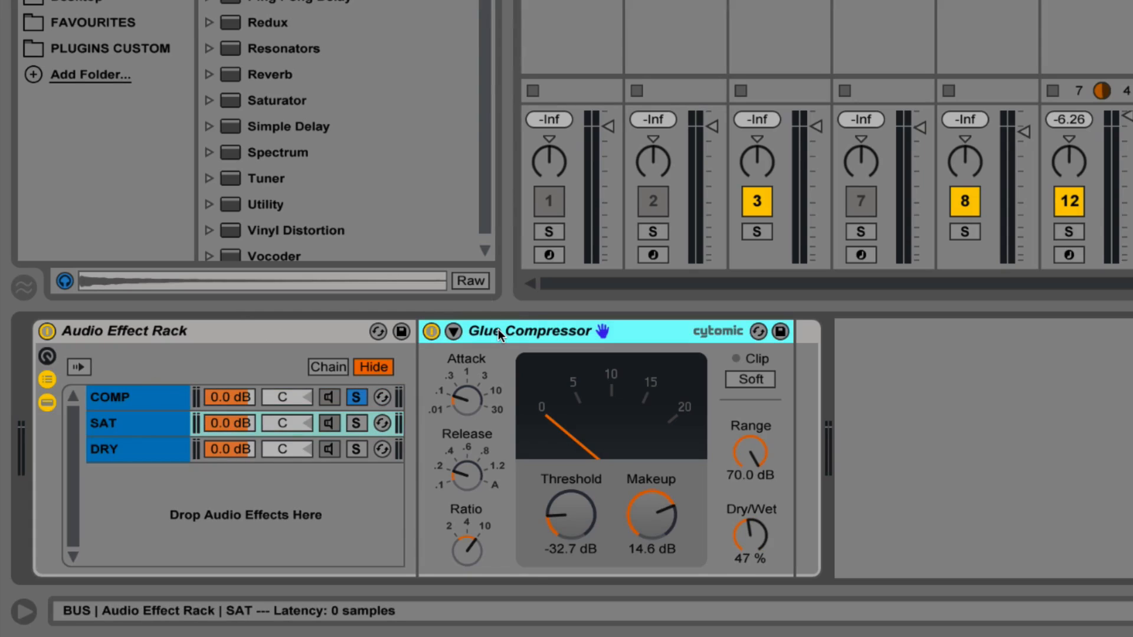
{"action": "key", "text": "Delete"}
{"action": "left_click", "coordinate": [209, 102]}
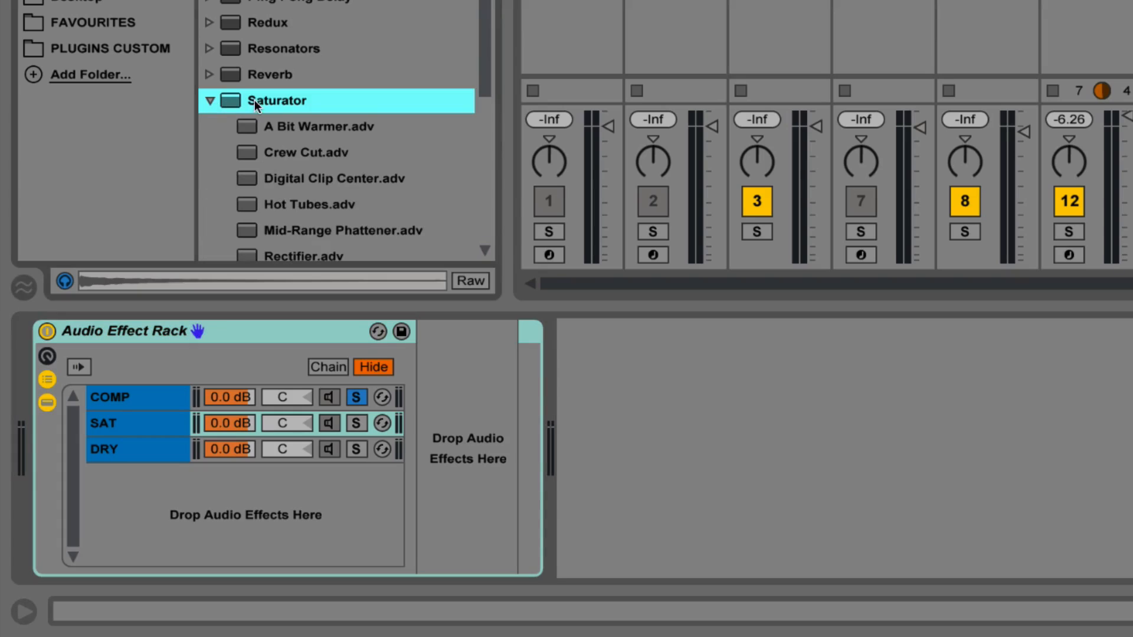
{"action": "scroll", "coordinate": [250, 108], "scroll_direction": "down", "scroll_amount": 1}
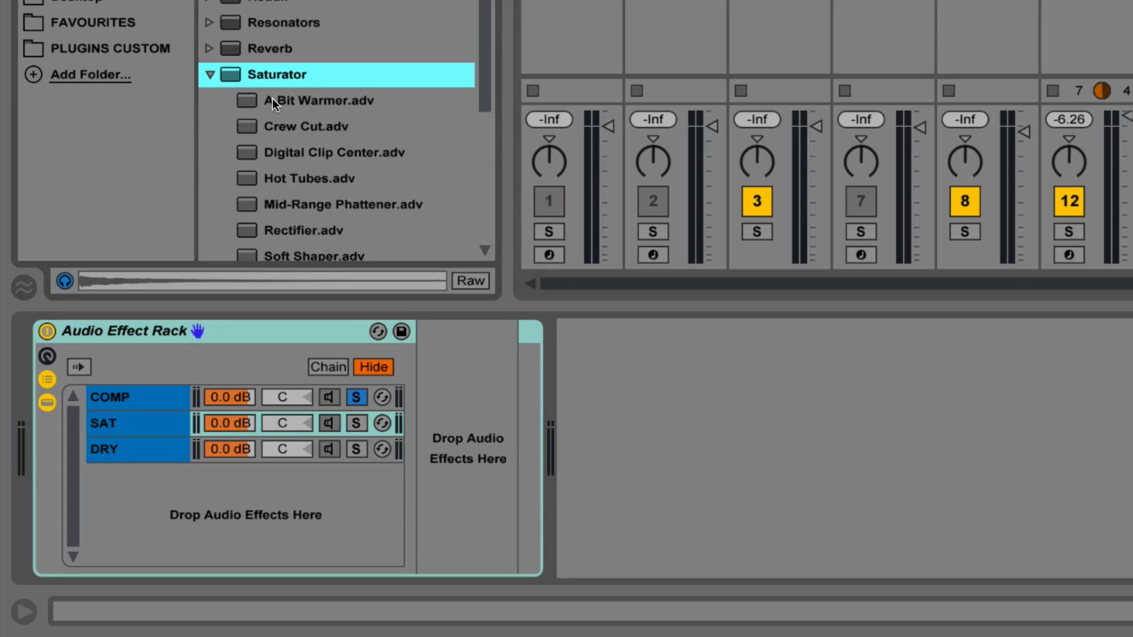
{"action": "left_click_drag", "start_coordinate": [275, 100], "coordinate": [182, 421]}
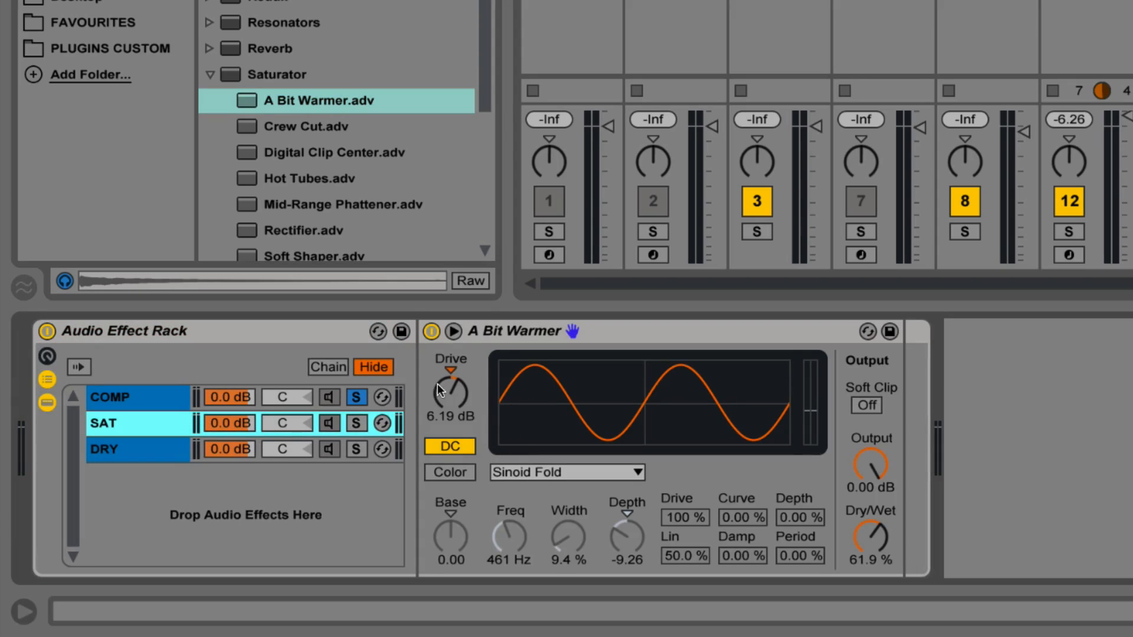
Play the SAT chain soloed and set its Saturator to Dry/Wet 100% and drive 7.43 dB
{"action": "left_click", "coordinate": [354, 423]}
{"action": "key", "text": "space"}
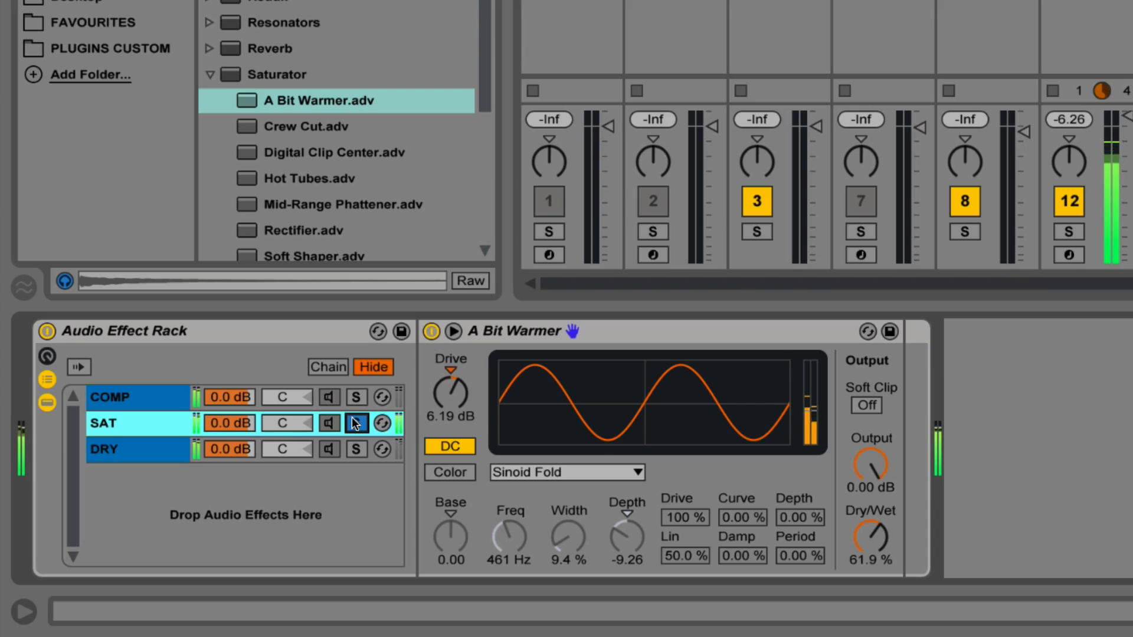
{"action": "left_click_drag", "start_coordinate": [873, 534], "coordinate": [873, 454]}
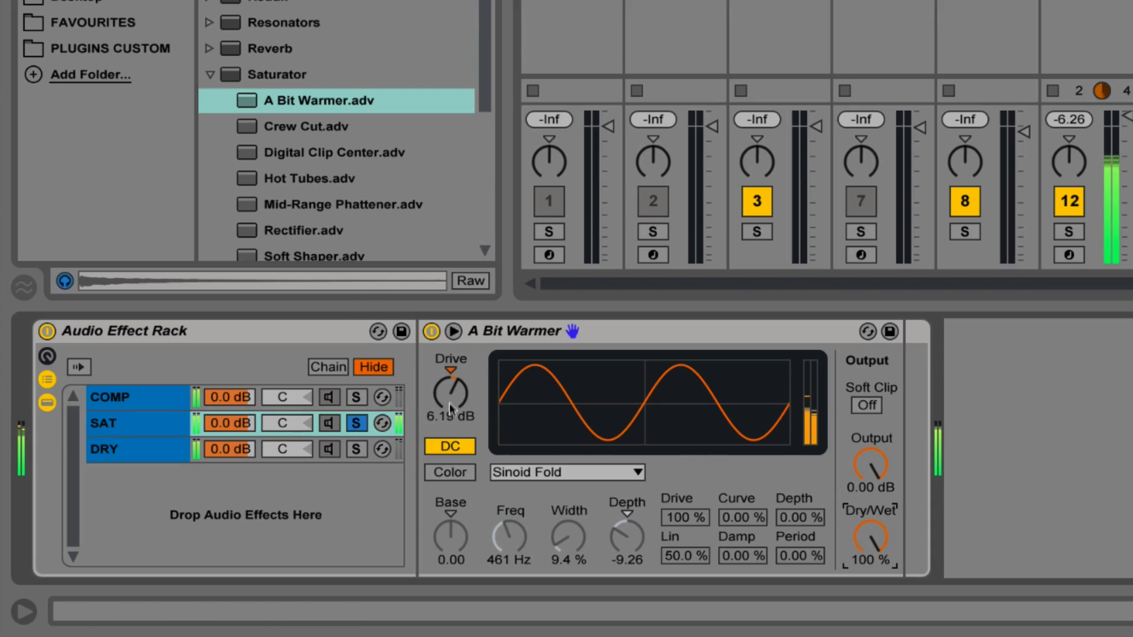
{"action": "mouse_move", "coordinate": [452, 394]}
{"action": "left_mouse_down"}
{"action": "mouse_move", "coordinate": [451, 372]}
{"action": "mouse_move", "coordinate": [451, 388]}
{"action": "left_mouse_up"}
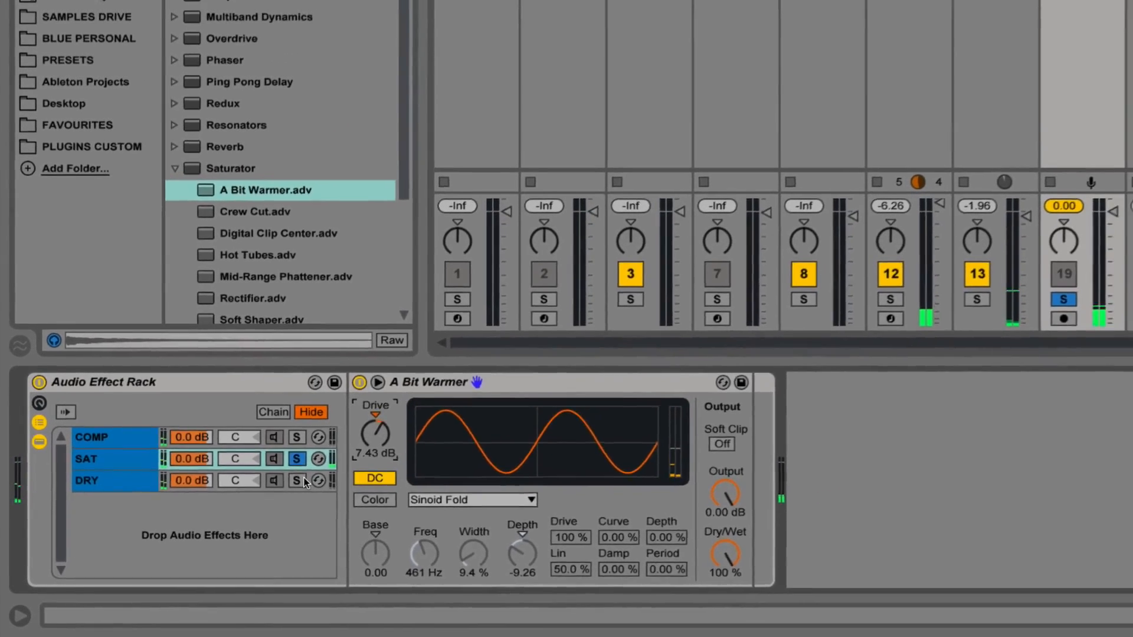
Delete the Glue Compressor from the DRY chain and leave no chain soloed
{"action": "left_click", "coordinate": [322, 466]}
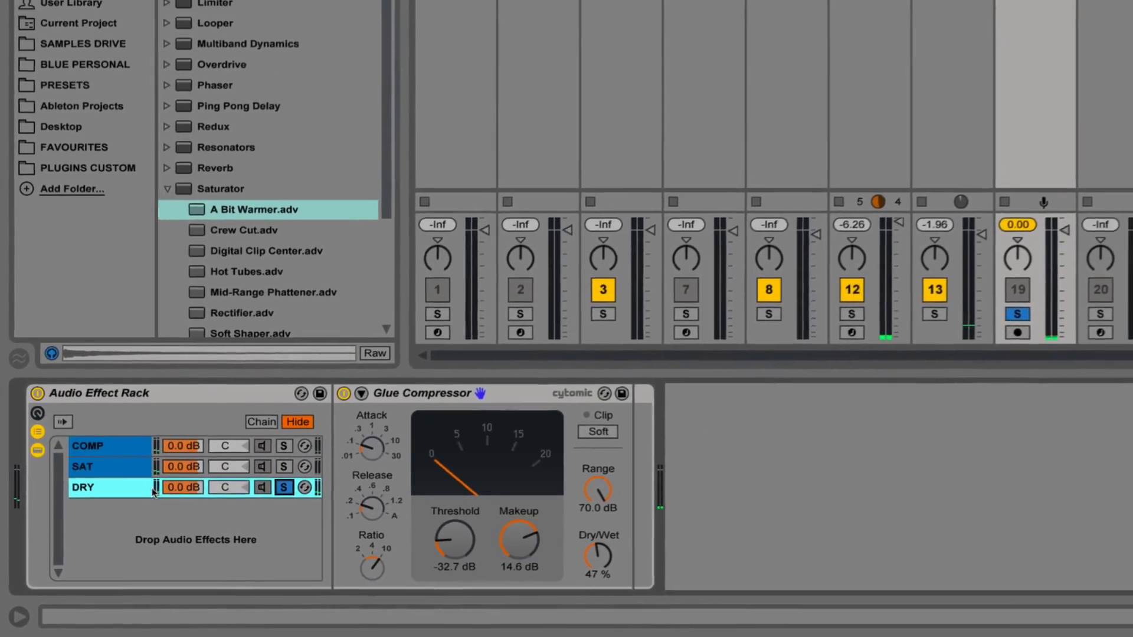
{"action": "left_click", "coordinate": [428, 404]}
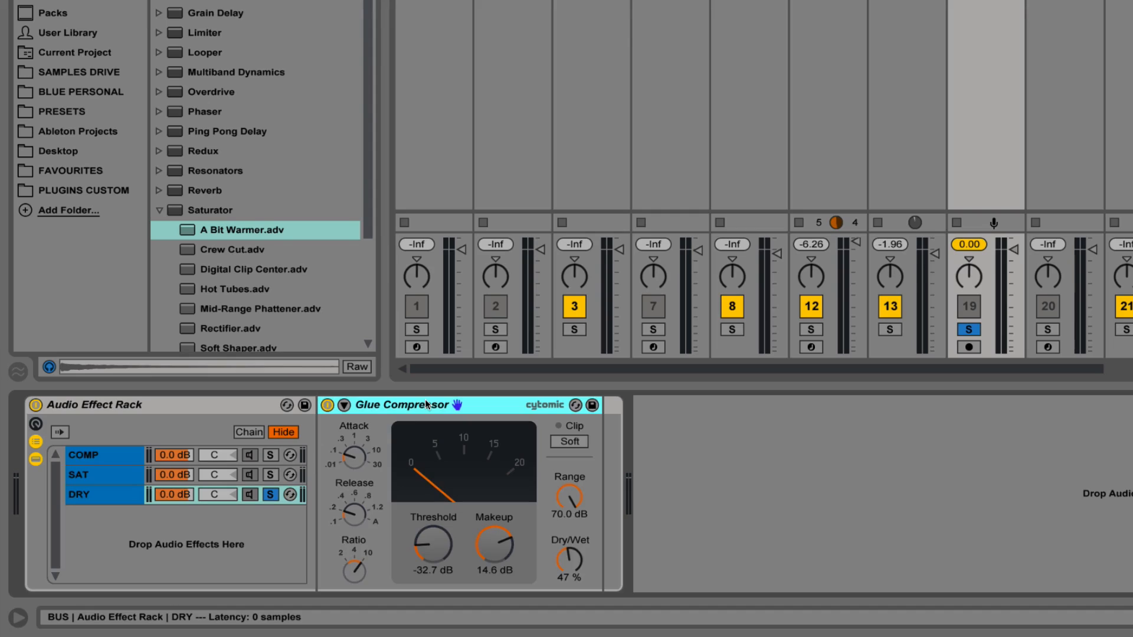
{"action": "key", "text": "Delete"}
{"action": "left_click", "coordinate": [271, 495]}
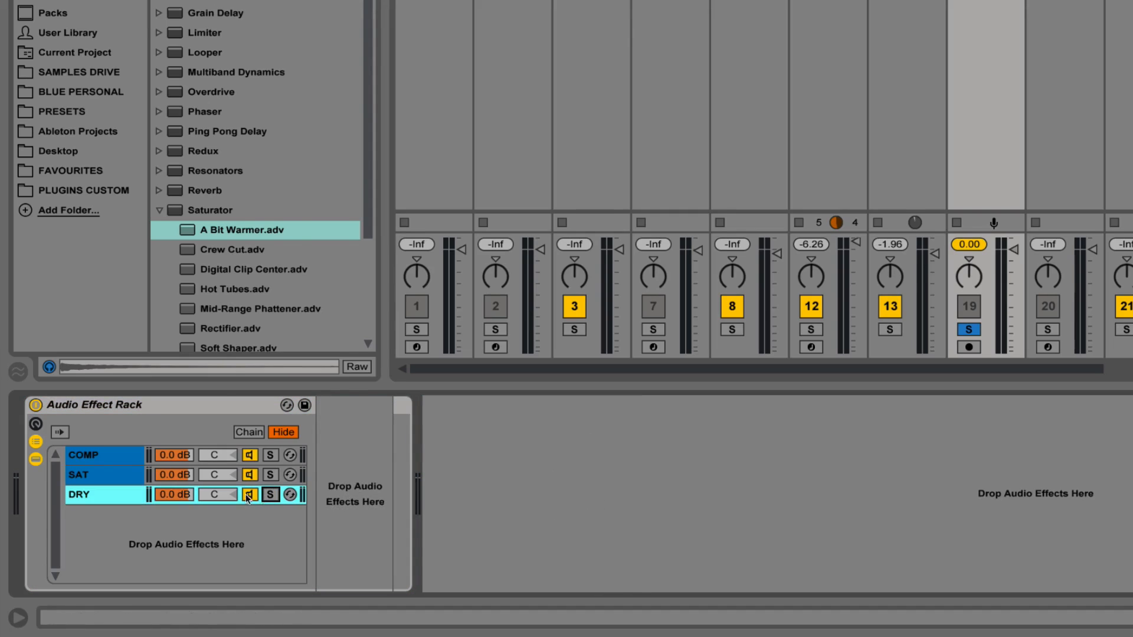
Map the chain volumes to macros: COMP to Macro 3, SAT to Macro 2 and DRY to Macro 1
{"action": "right_click", "coordinate": [176, 457]}
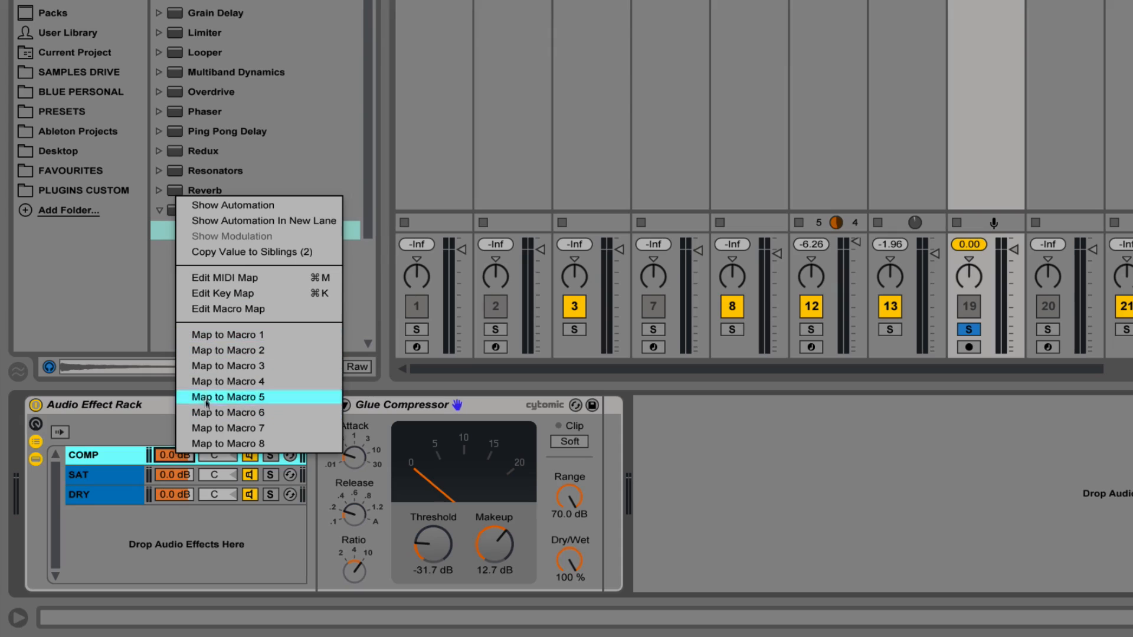
{"action": "left_click", "coordinate": [222, 367]}
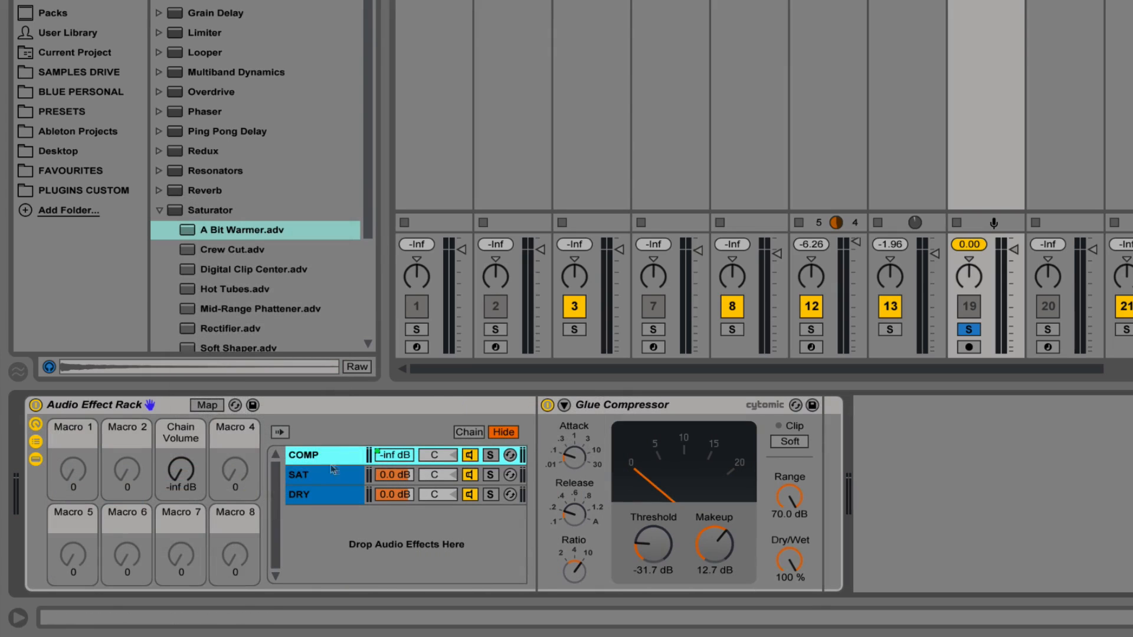
{"action": "right_click", "coordinate": [378, 477]}
{"action": "left_click", "coordinate": [428, 381]}
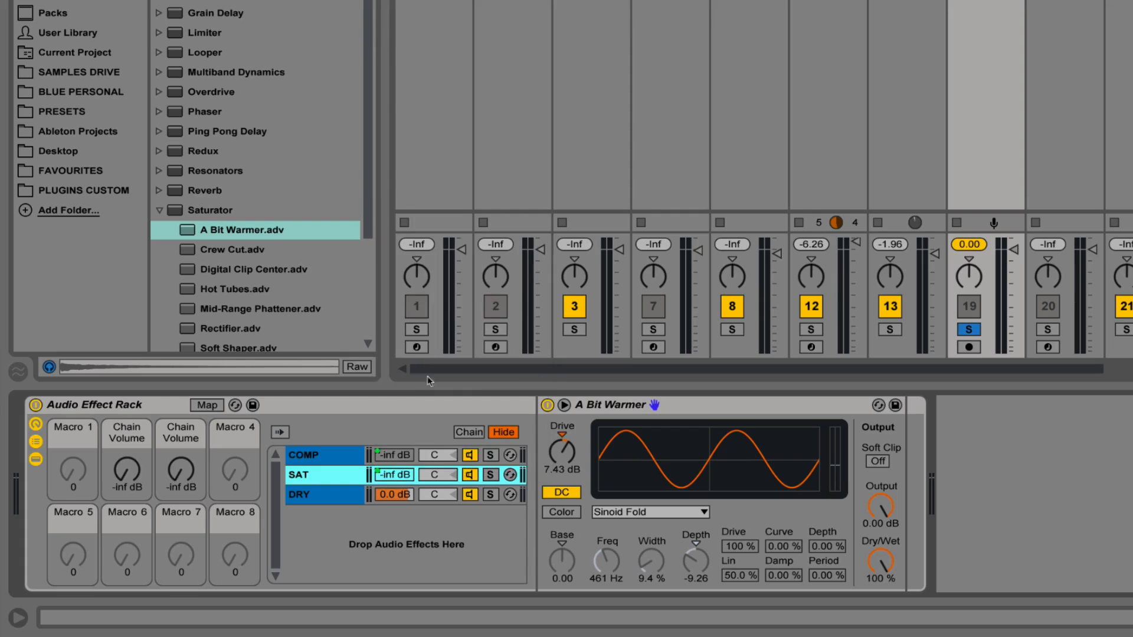
{"action": "right_click", "coordinate": [382, 497]}
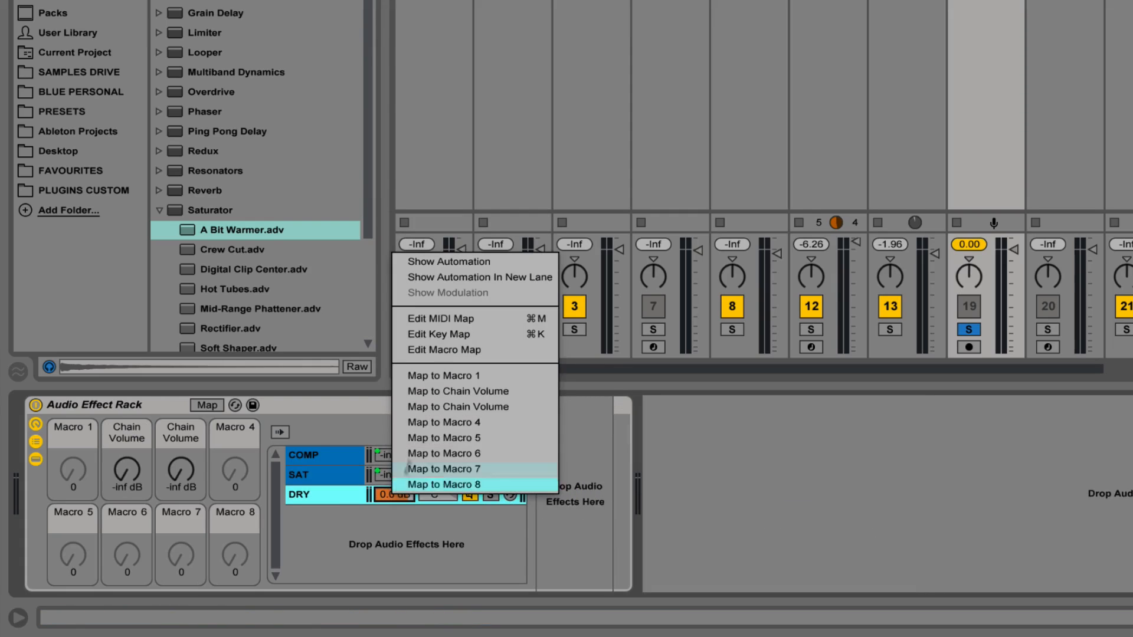
{"action": "left_click", "coordinate": [439, 376]}
Rename the three mapped macros COMP, SAT and DRY after their chains, and reset the BUS track's peak level
{"action": "left_click", "coordinate": [184, 428]}
{"action": "key", "text": "ctrl+r"}
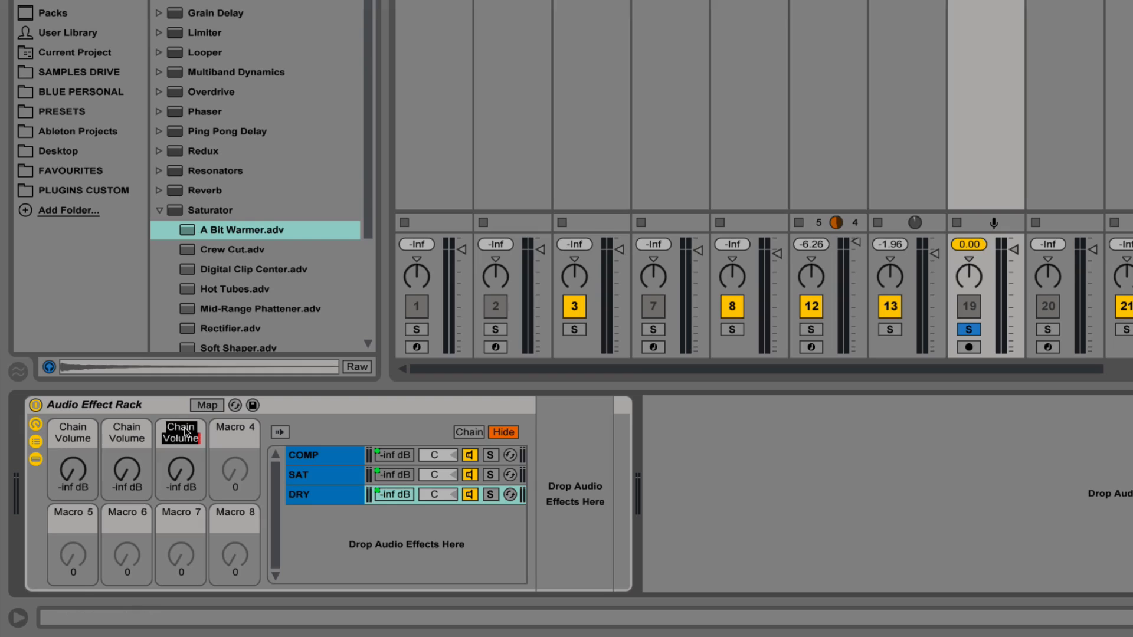
{"action": "left_click", "coordinate": [129, 429]}
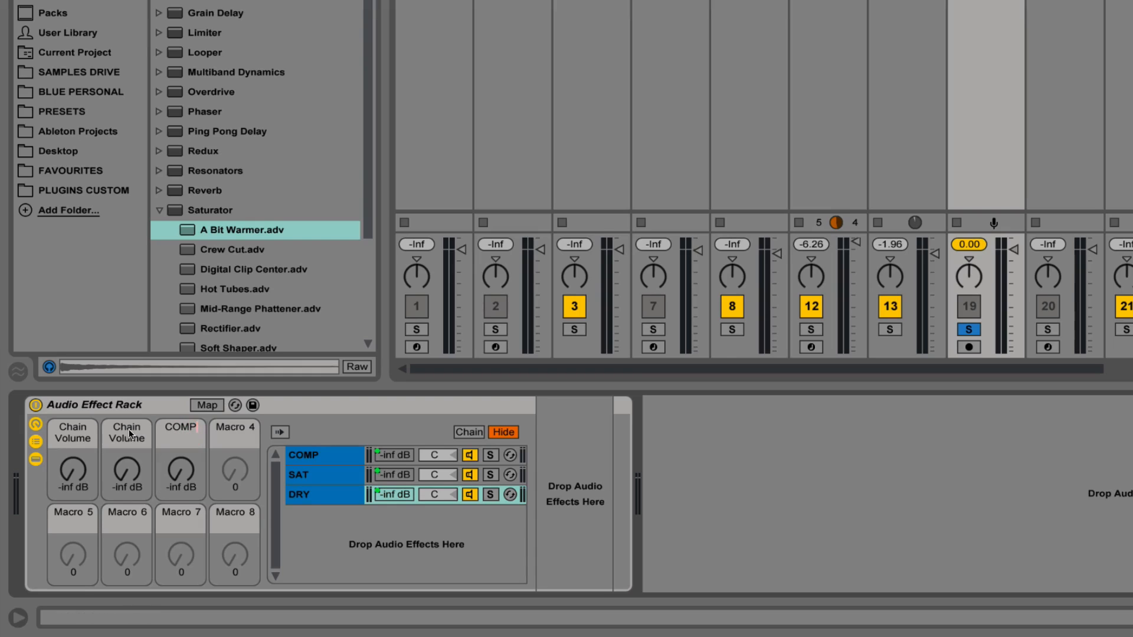
{"action": "key", "text": "ctrl+r"}
{"action": "type", "text": "SAT"}
{"action": "left_click", "coordinate": [65, 430]}
{"action": "key", "text": "ctrl+r"}
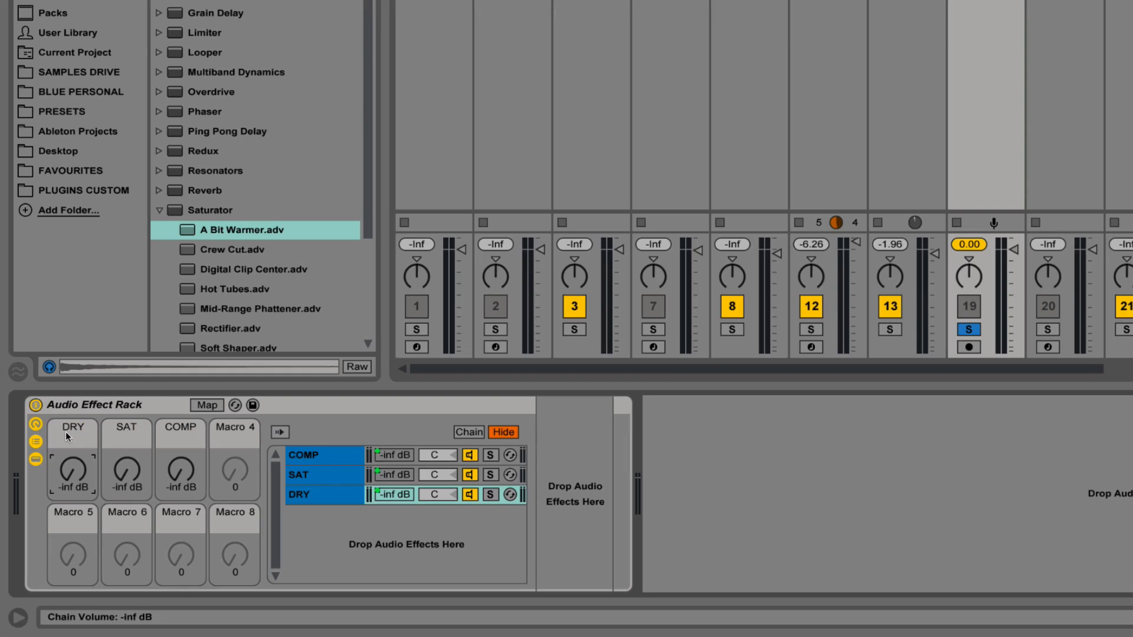
{"action": "key", "text": "Return"}
{"action": "left_click", "coordinate": [980, 246]}
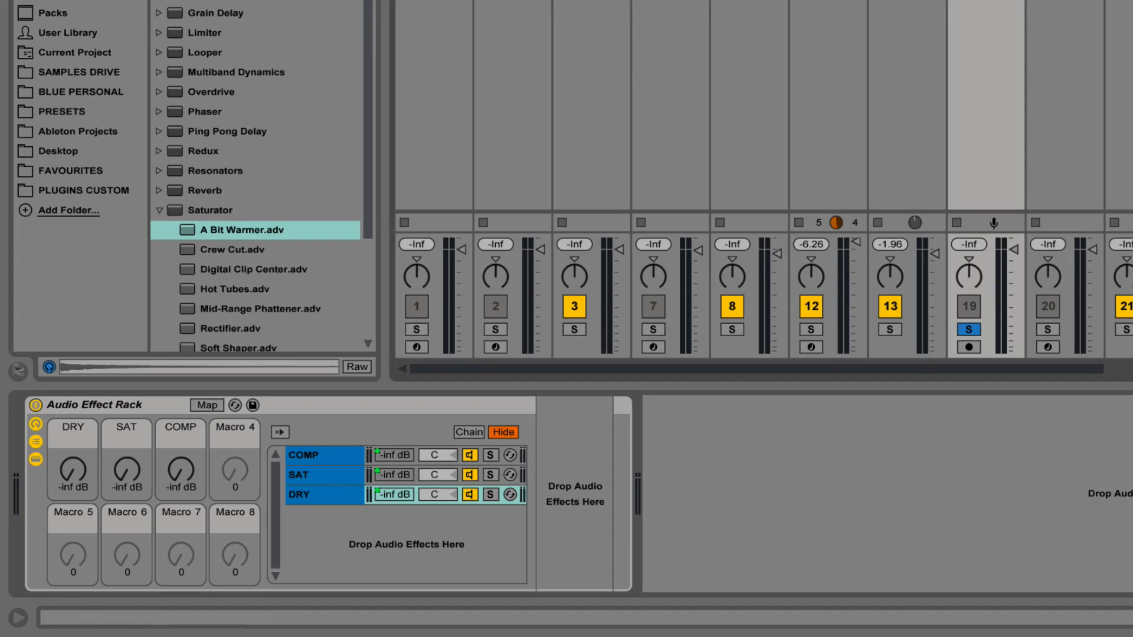
During playback, raise the chain macros: DRY to -10.0 dB, SAT to -13.212 dB and COMP to -7.856 dB
{"action": "key", "text": "space"}
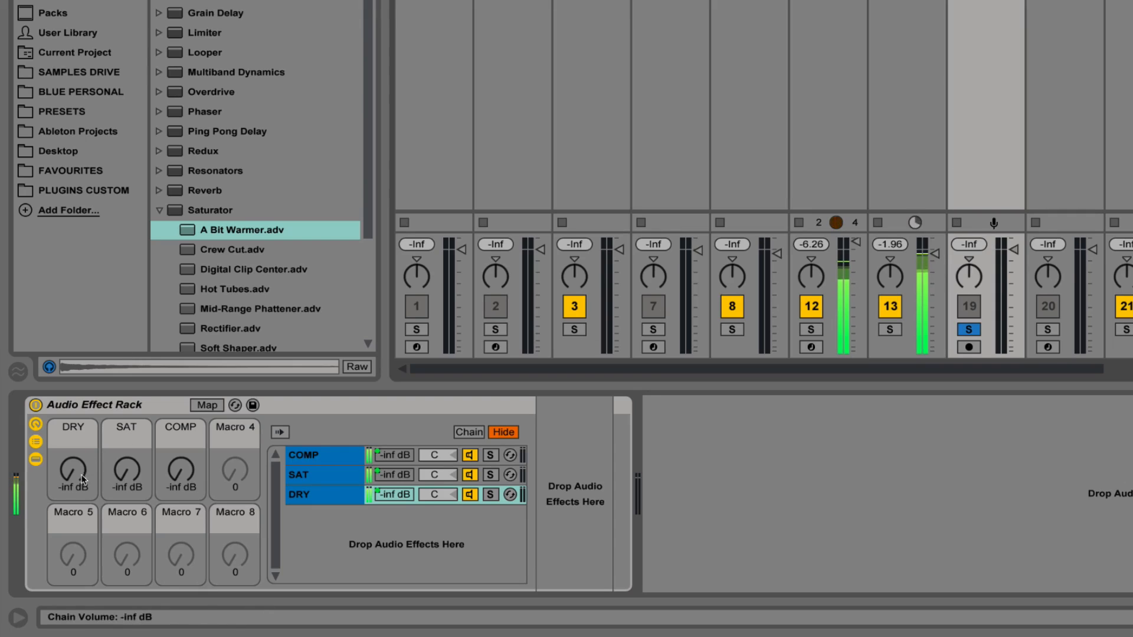
{"action": "left_click_drag", "start_coordinate": [73, 470], "coordinate": [73, 466]}
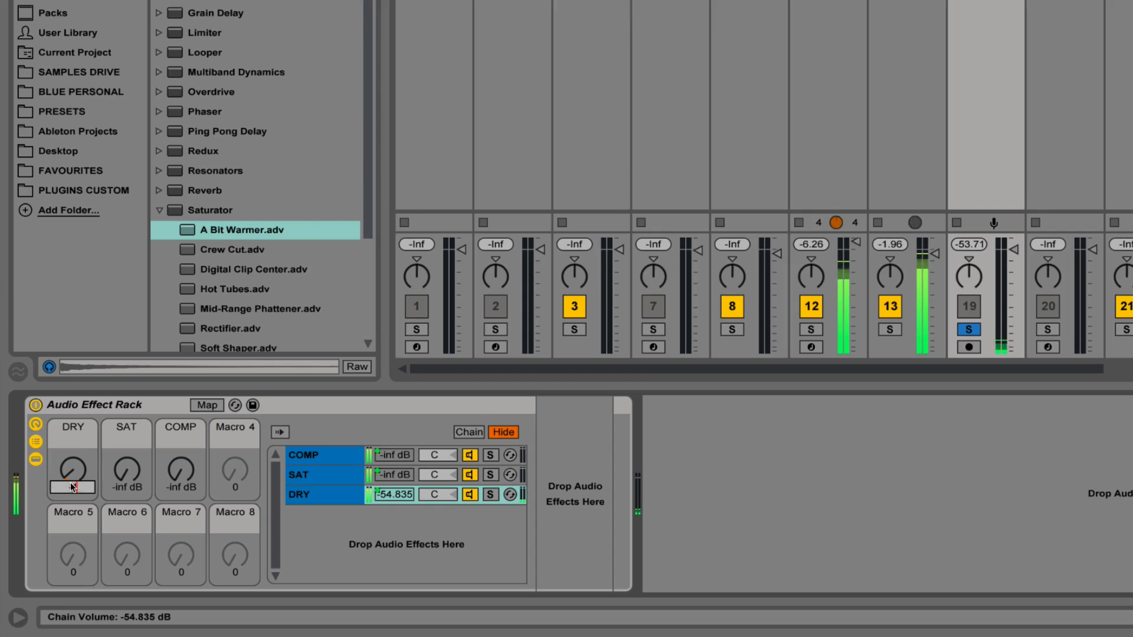
{"action": "type", "text": "-12"}
{"action": "key", "text": "Return"}
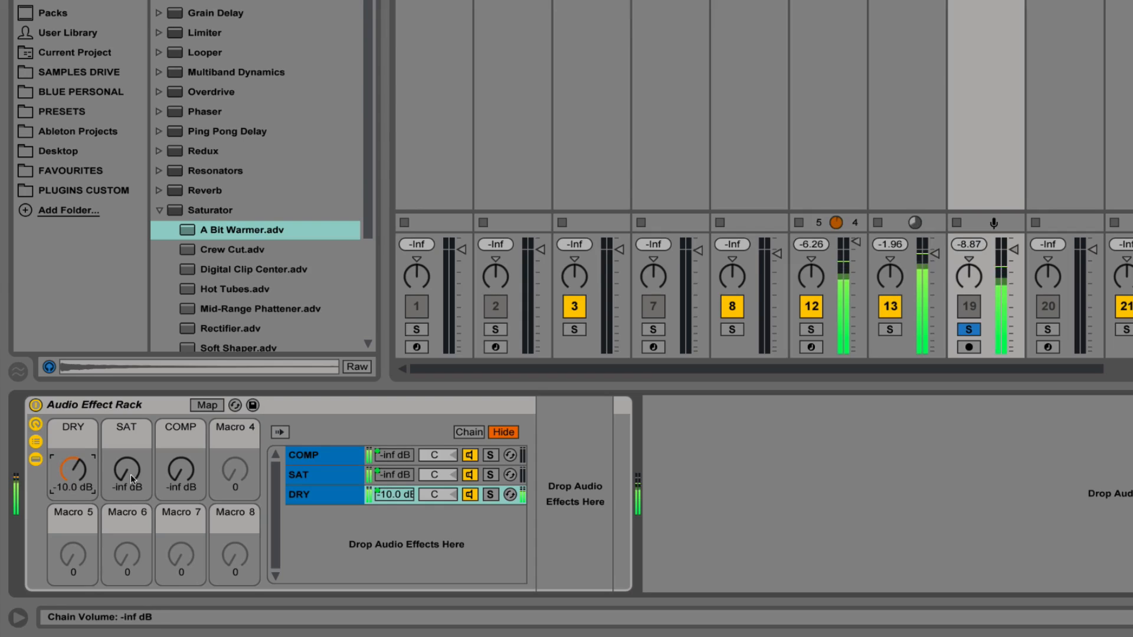
{"action": "left_click_drag", "start_coordinate": [126, 470], "coordinate": [126, 439]}
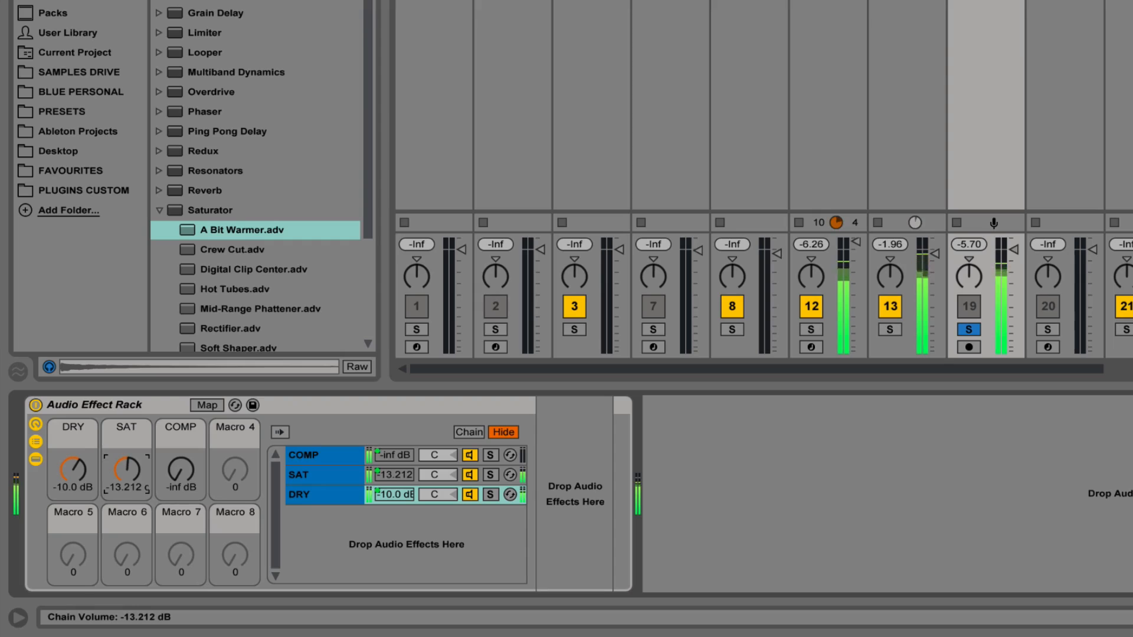
{"action": "left_click_drag", "start_coordinate": [181, 469], "coordinate": [180, 459]}
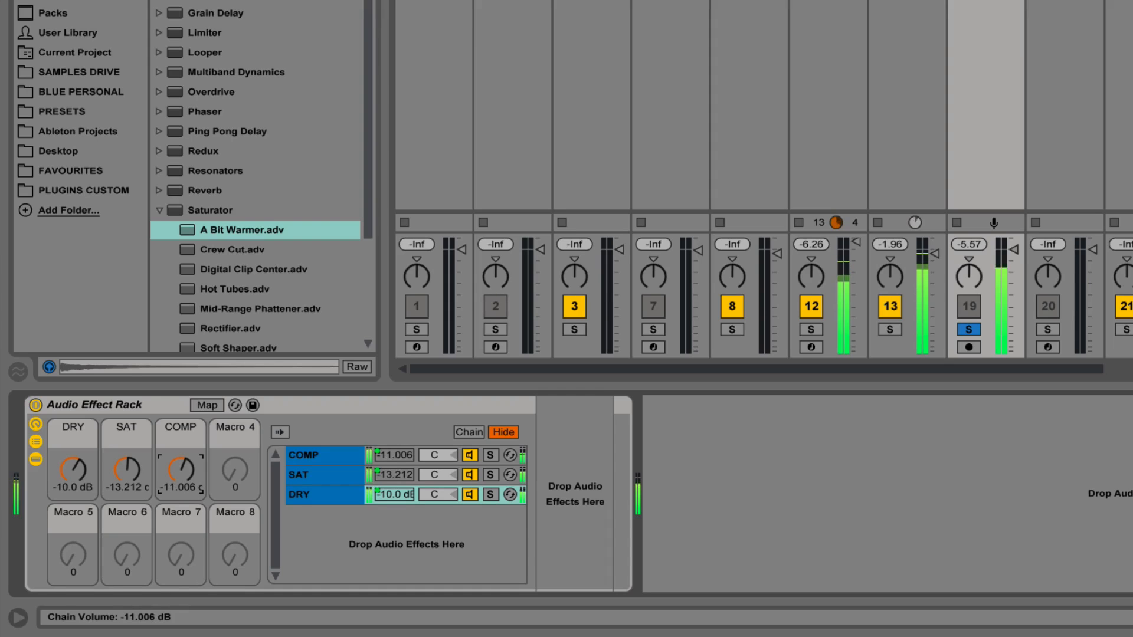
{"action": "left_click_drag", "start_coordinate": [180, 459], "coordinate": [180, 457]}
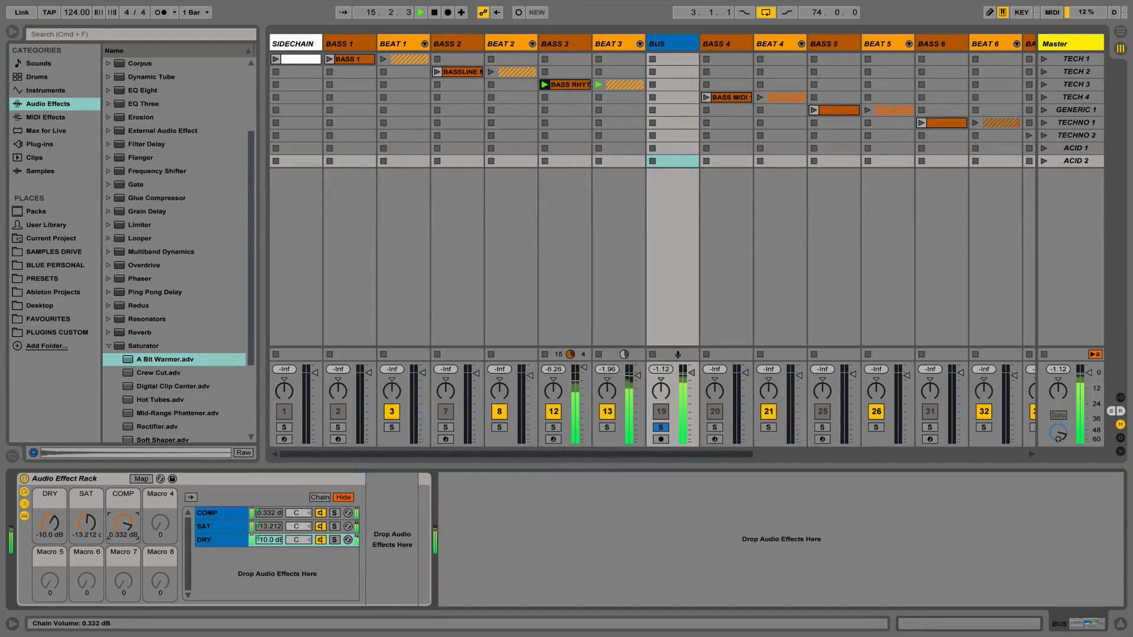
{"action": "left_click_drag", "start_coordinate": [124, 522], "coordinate": [123, 526]}
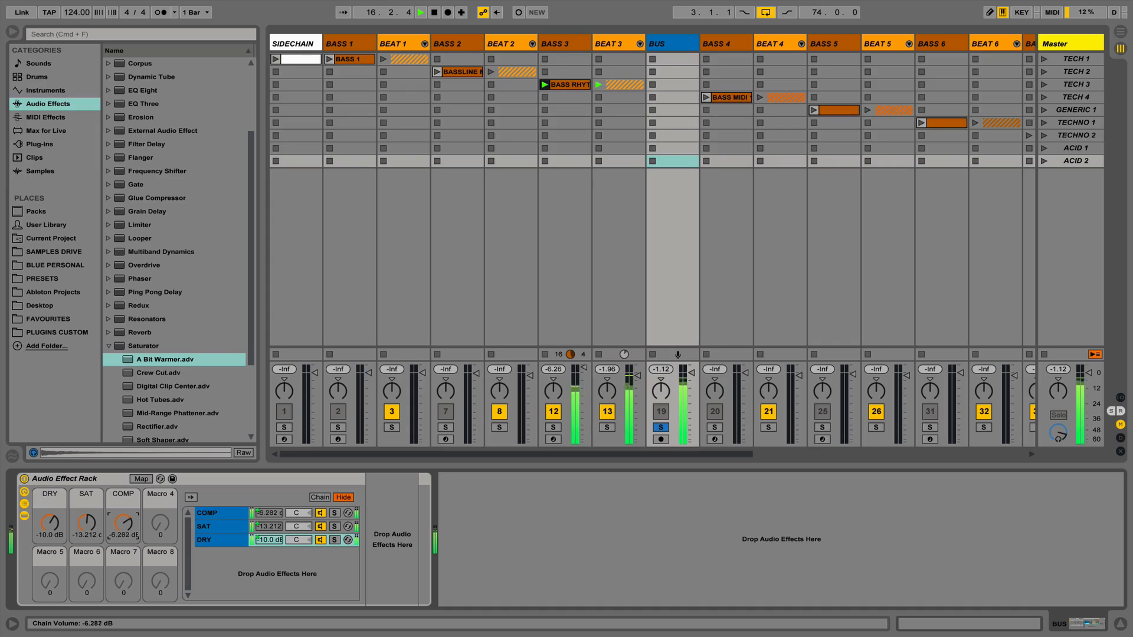
Compare the BUS peak level with the Audio Effect Rack bypassed and enabled, then stop playback and reset the peak reading
{"action": "left_click", "coordinate": [24, 479]}
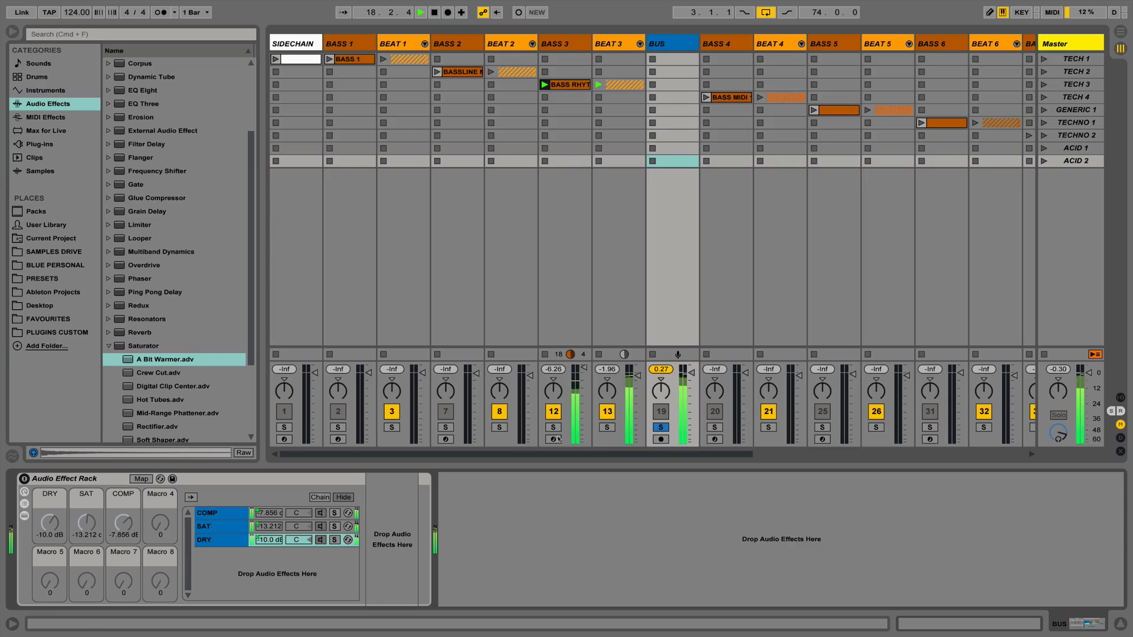
{"action": "left_click", "coordinate": [661, 370]}
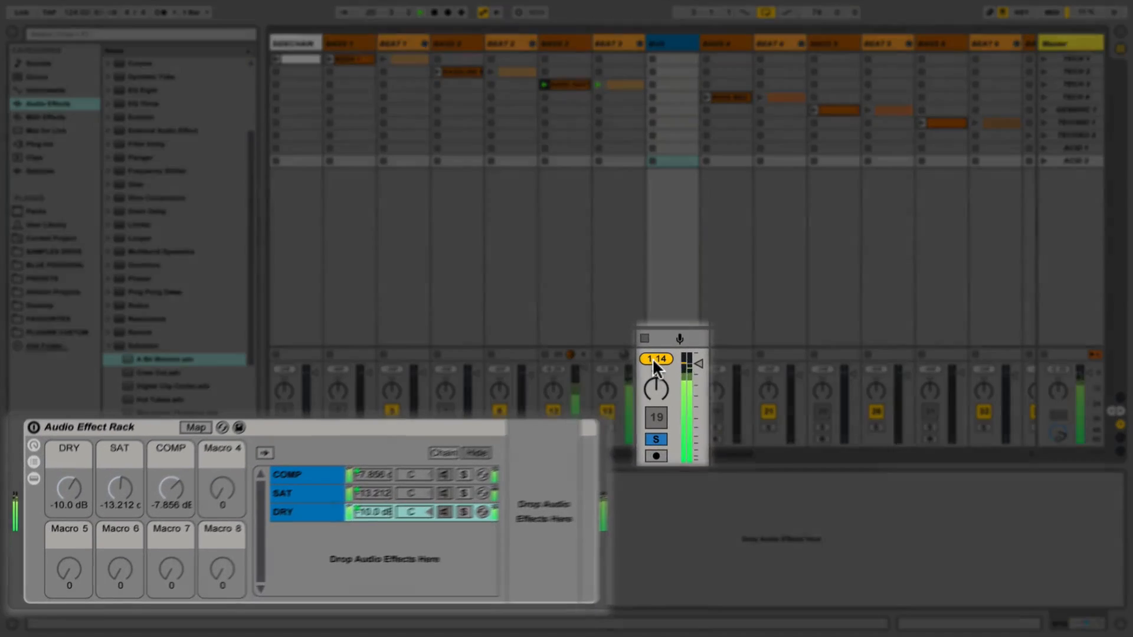
{"action": "left_click", "coordinate": [34, 424]}
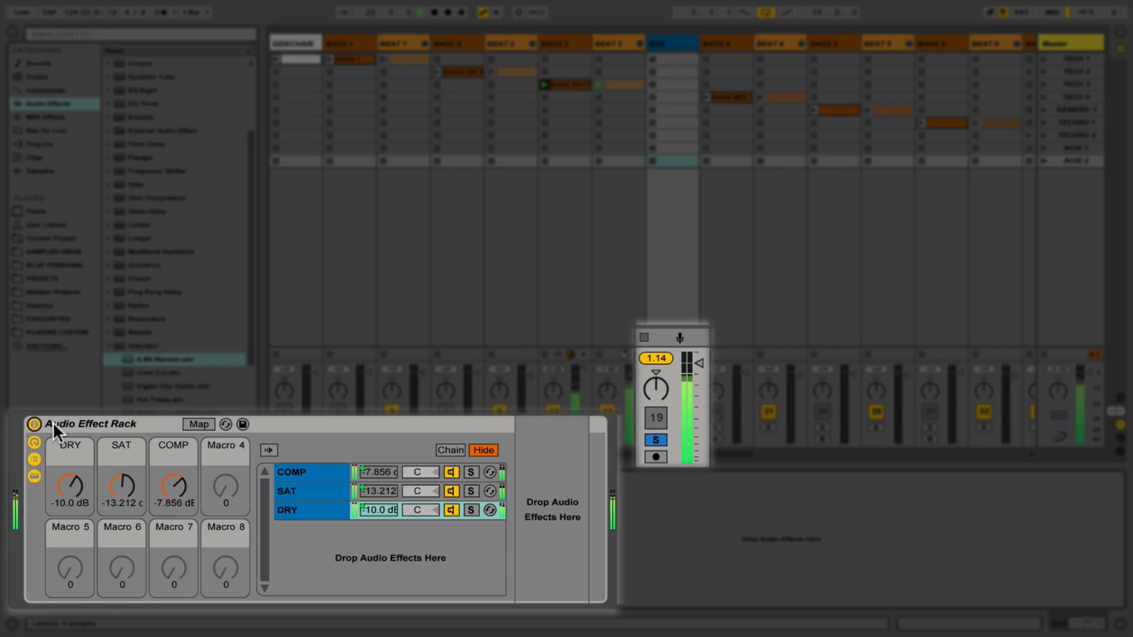
{"action": "key", "text": "space"}
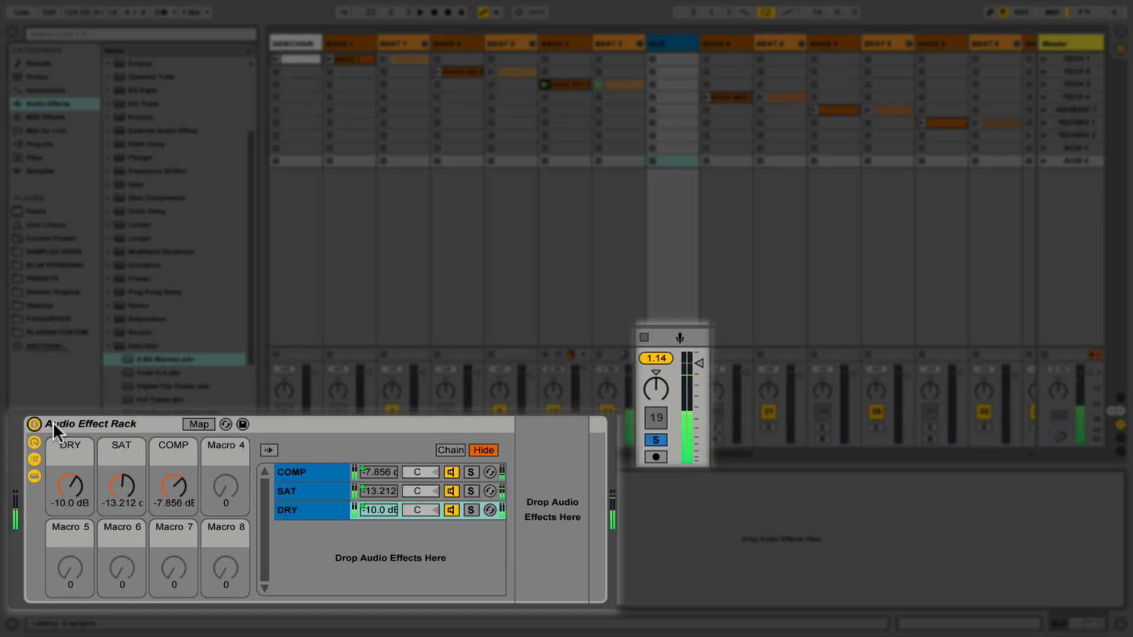
{"action": "left_click", "coordinate": [660, 356]}
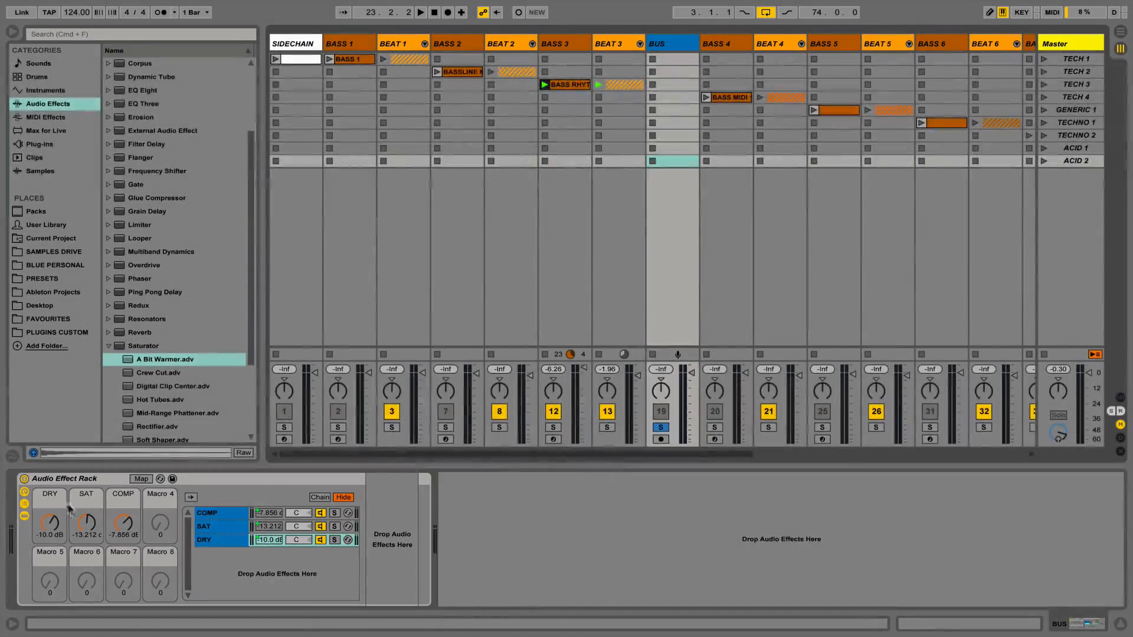
Show the COMP chain's Glue Compressor, and replay the loop to recheck the BUS peak level with the rack off and on
{"action": "left_click", "coordinate": [202, 514]}
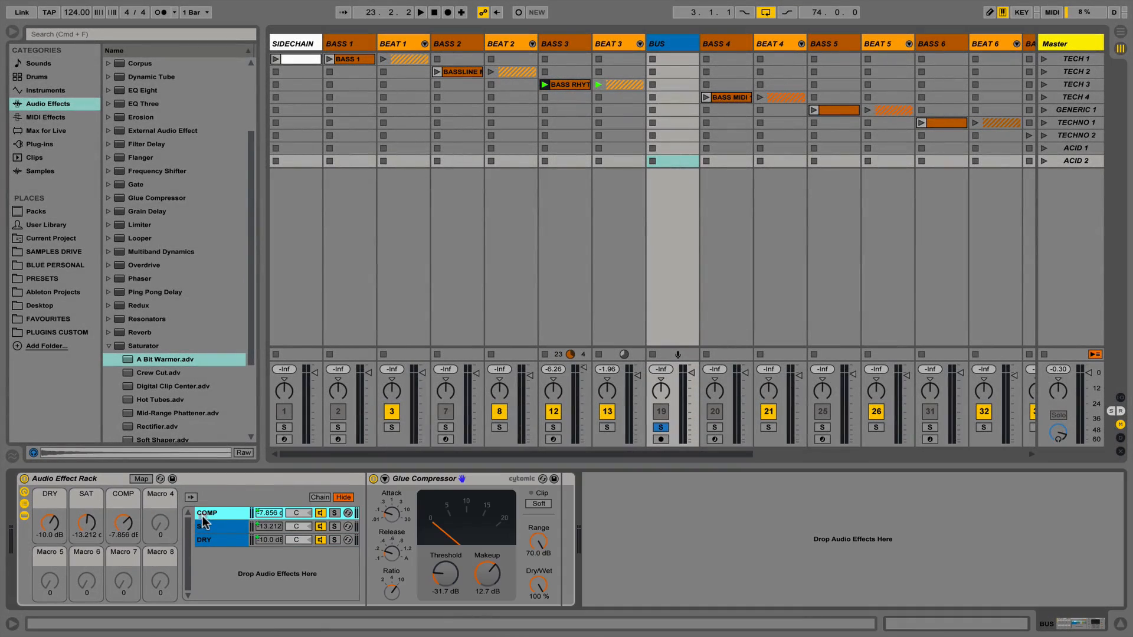
{"action": "left_click", "coordinate": [389, 519]}
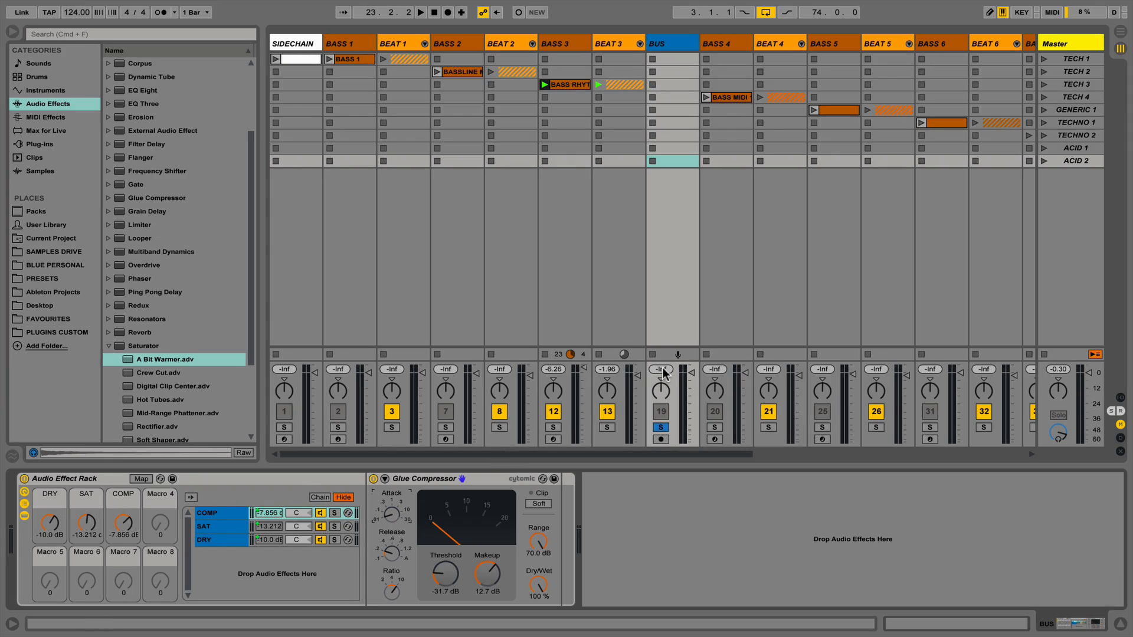
{"action": "left_click", "coordinate": [24, 479]}
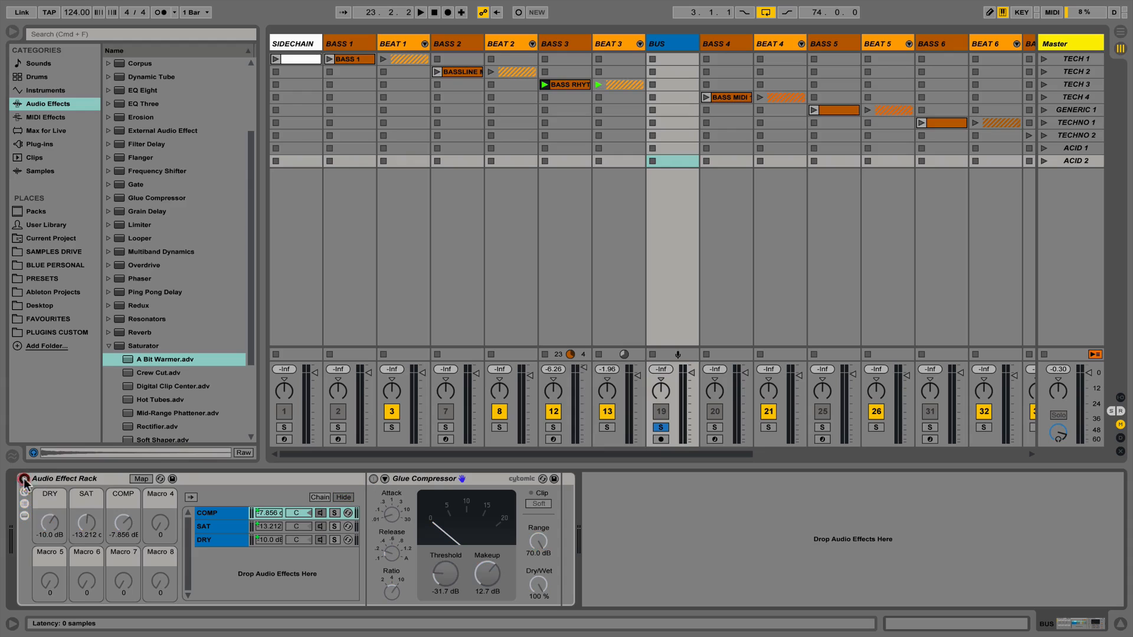
{"action": "key", "text": "space"}
{"action": "left_click", "coordinate": [661, 369]}
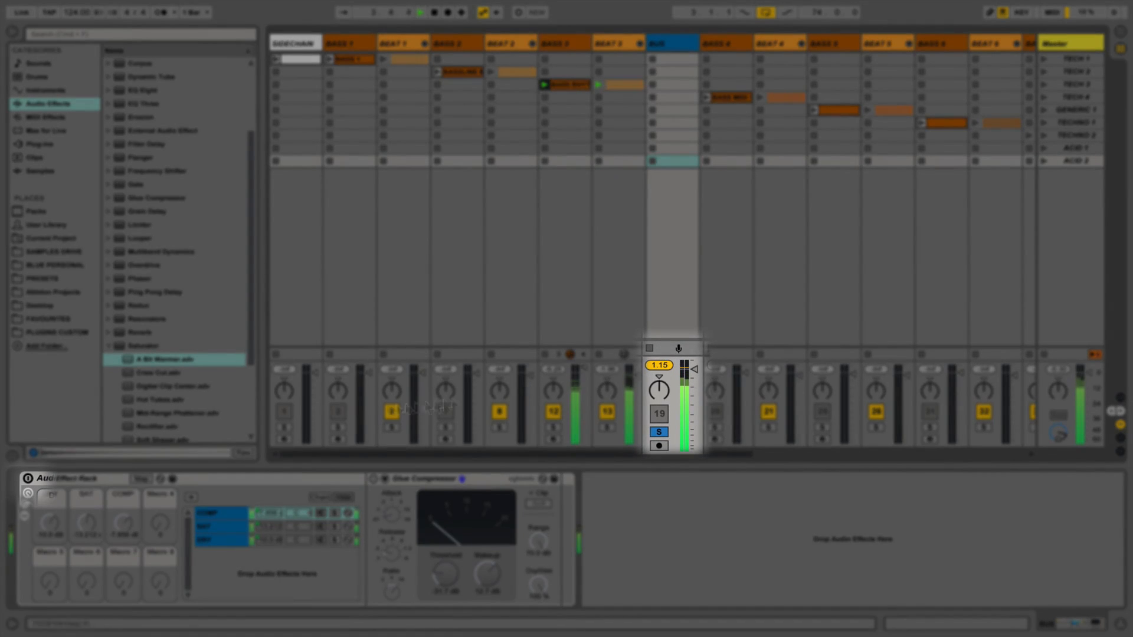
{"action": "left_click", "coordinate": [51, 479]}
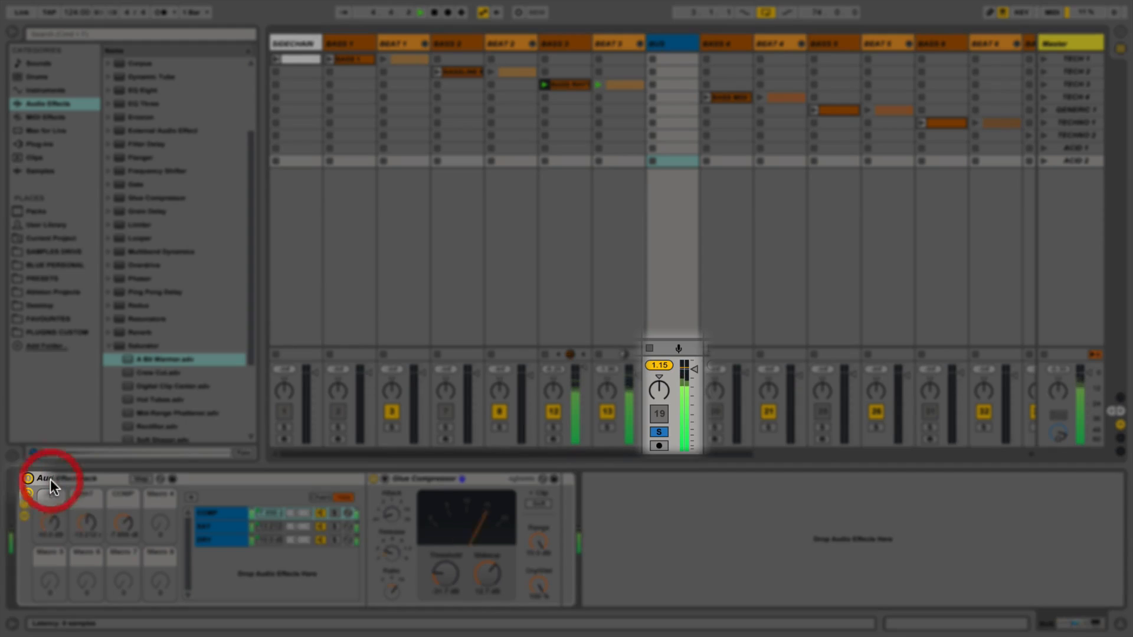
{"action": "left_click", "coordinate": [653, 367]}
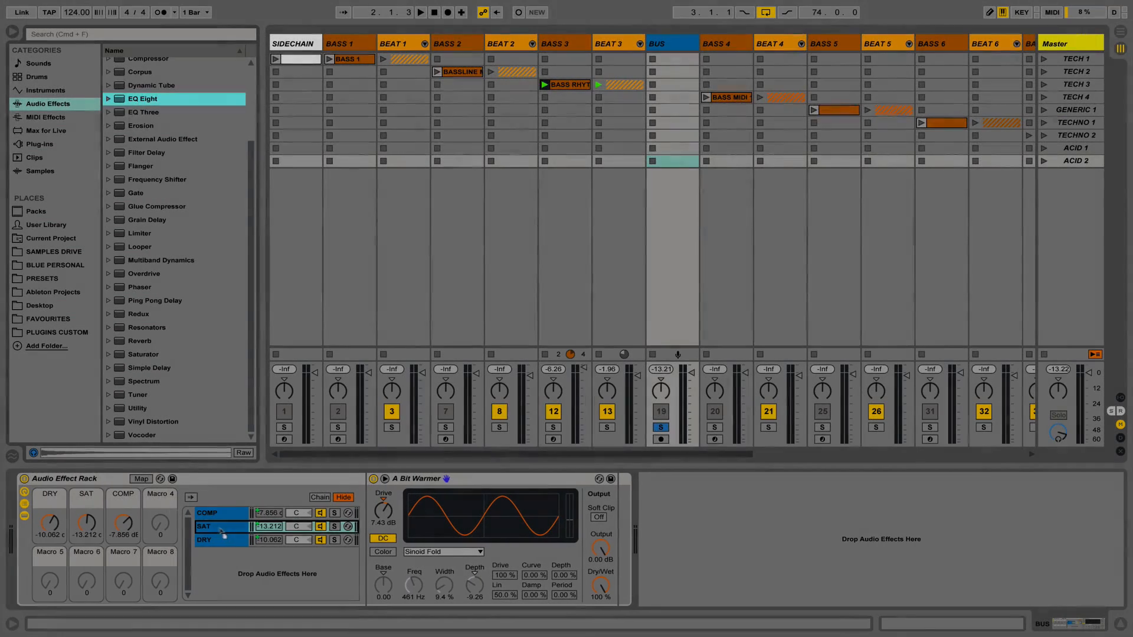
Insert an EQ Eight ahead of A Bit Warmer in the SAT chain and choose a steep low-cut filter for band 1
{"action": "key", "text": "Return"}
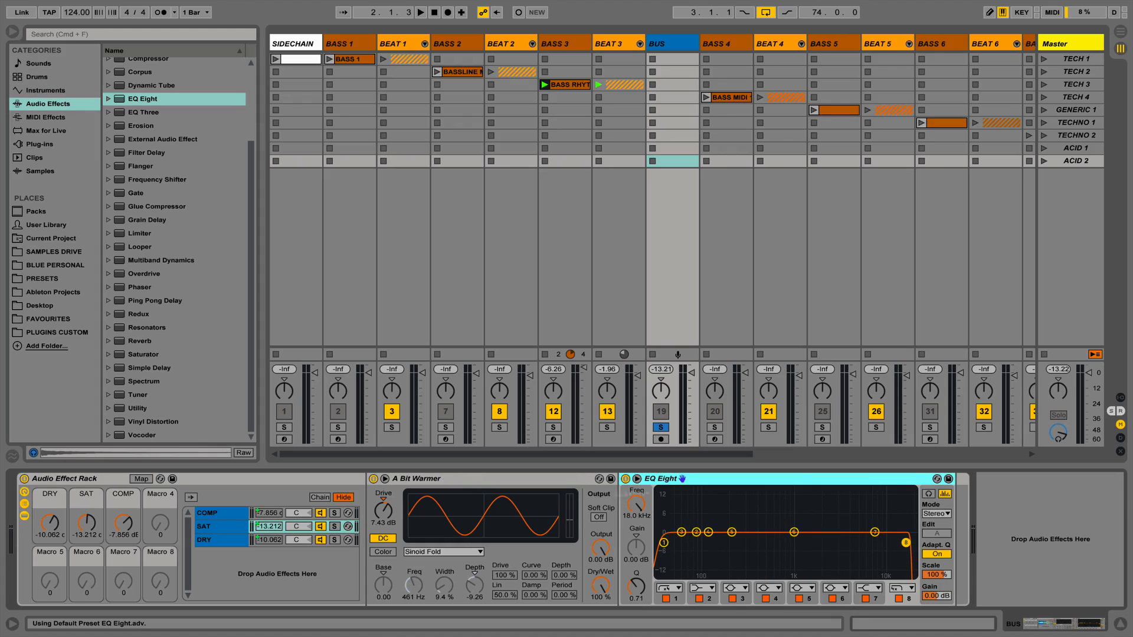
{"action": "left_click_drag", "start_coordinate": [449, 496], "coordinate": [444, 497]}
{"action": "left_click", "coordinate": [413, 543]}
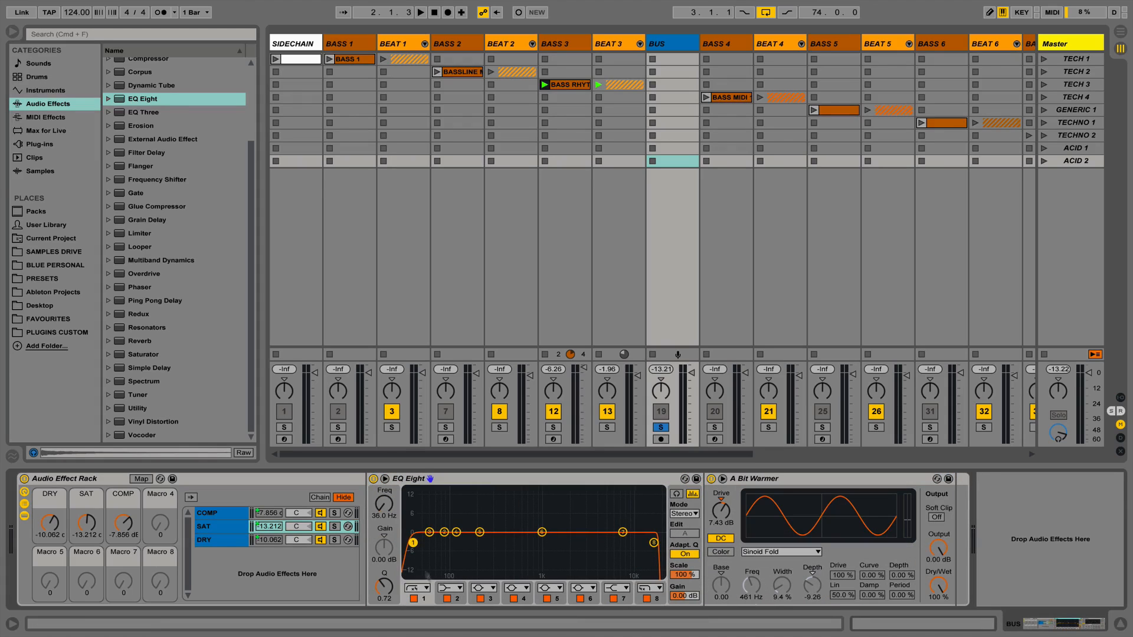
{"action": "left_click", "coordinate": [419, 588]}
{"action": "left_click", "coordinate": [417, 503]}
Set the EQ Eight's band 2 low shelf to 141 Hz, gain -9.52 dB and Q 0.54
{"action": "left_click", "coordinate": [445, 532]}
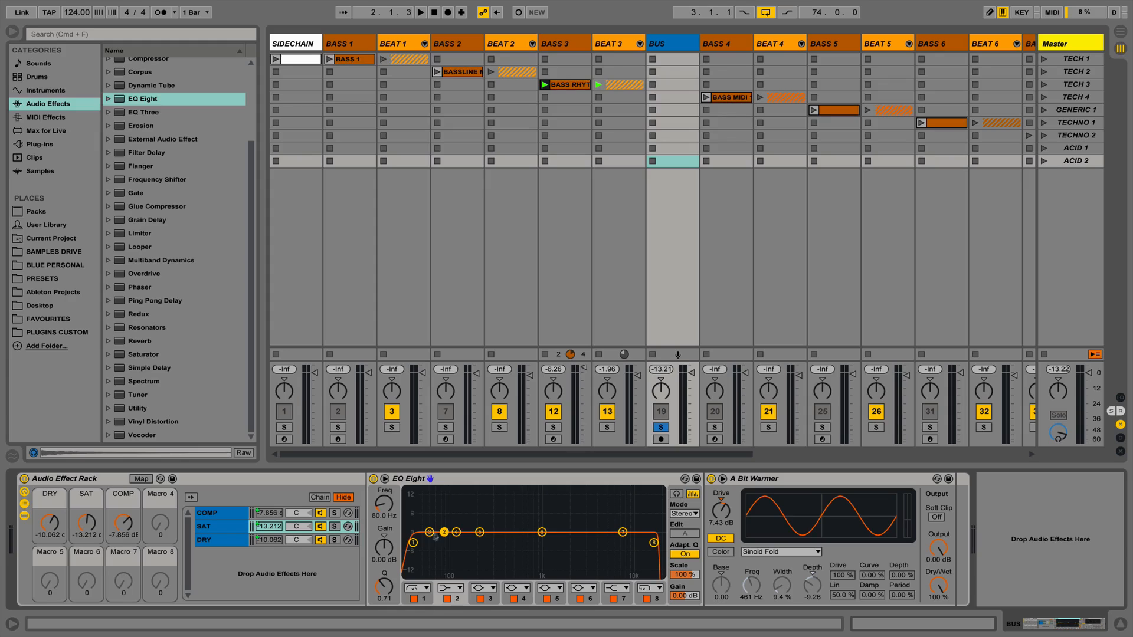
{"action": "left_click_drag", "start_coordinate": [444, 532], "coordinate": [444, 555]}
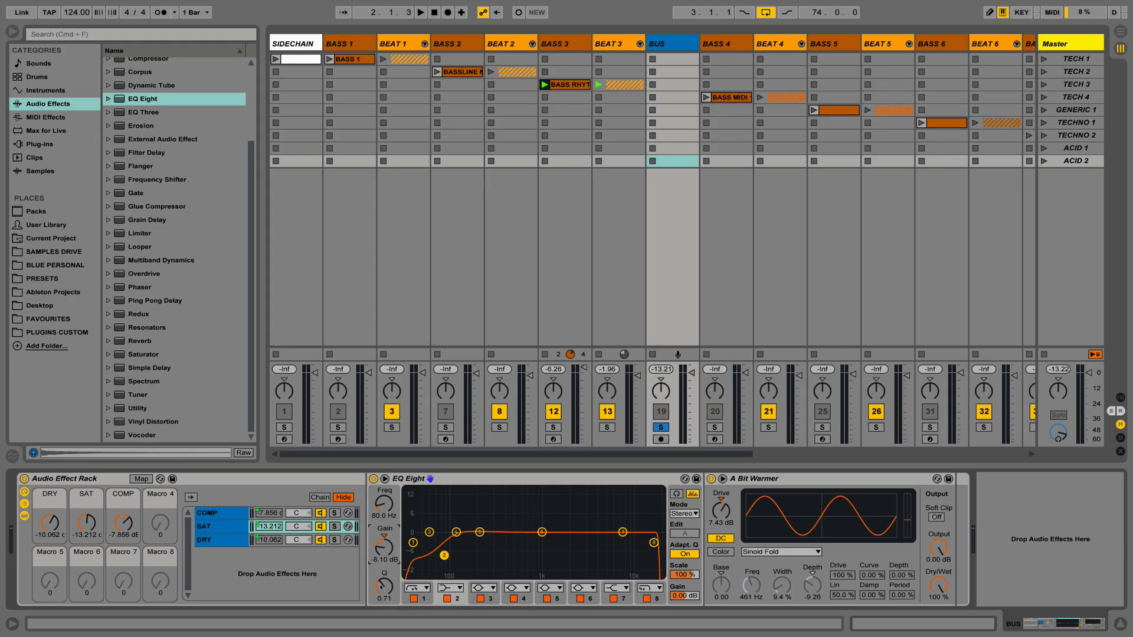
{"action": "left_click_drag", "start_coordinate": [380, 583], "coordinate": [379, 585]}
{"action": "left_click_drag", "start_coordinate": [381, 511], "coordinate": [381, 501]}
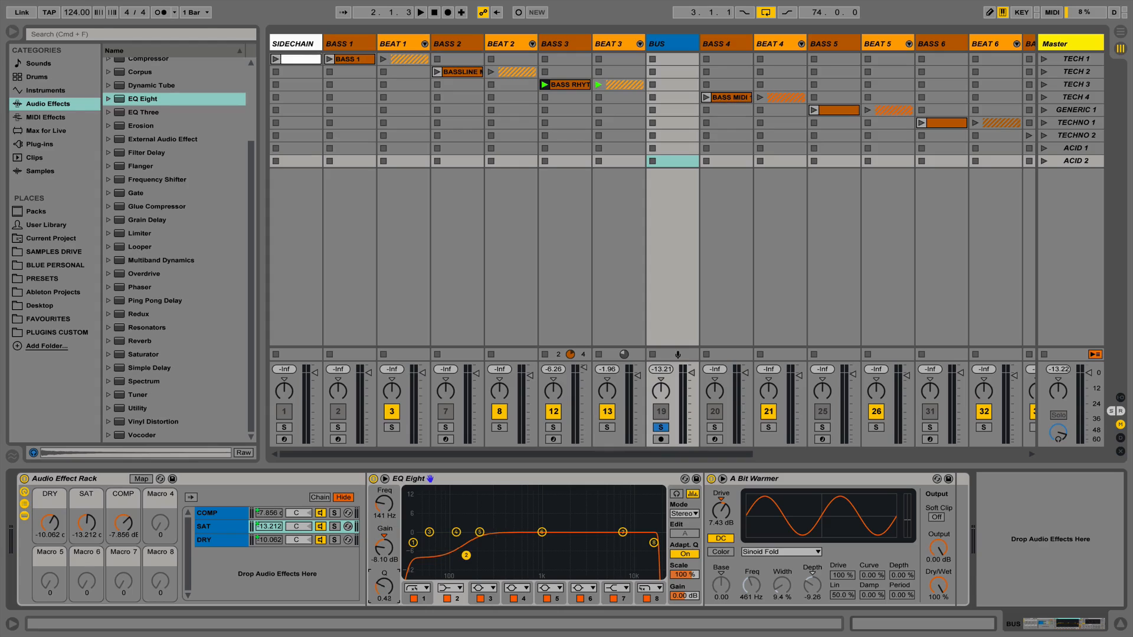
{"action": "left_click_drag", "start_coordinate": [382, 586], "coordinate": [385, 552]}
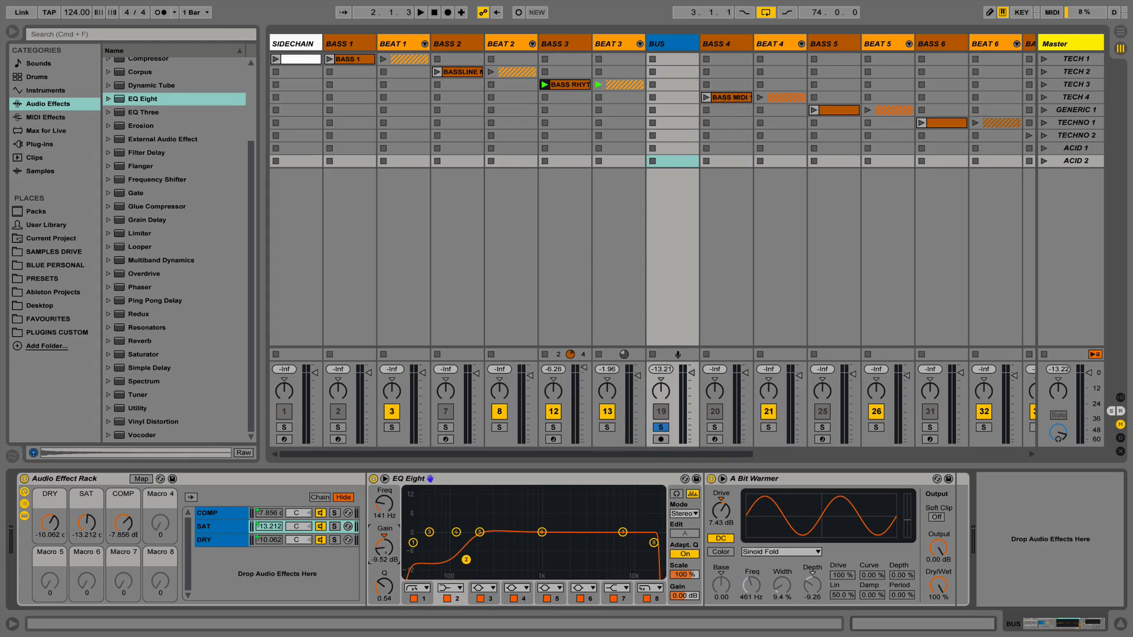
Change EQ Eight band 1 to the gentler low-cut filter and set its frequency to 59.3 Hz
{"action": "left_click", "coordinate": [417, 590]}
{"action": "left_click", "coordinate": [416, 514]}
{"action": "left_click_drag", "start_coordinate": [383, 508], "coordinate": [382, 499]}
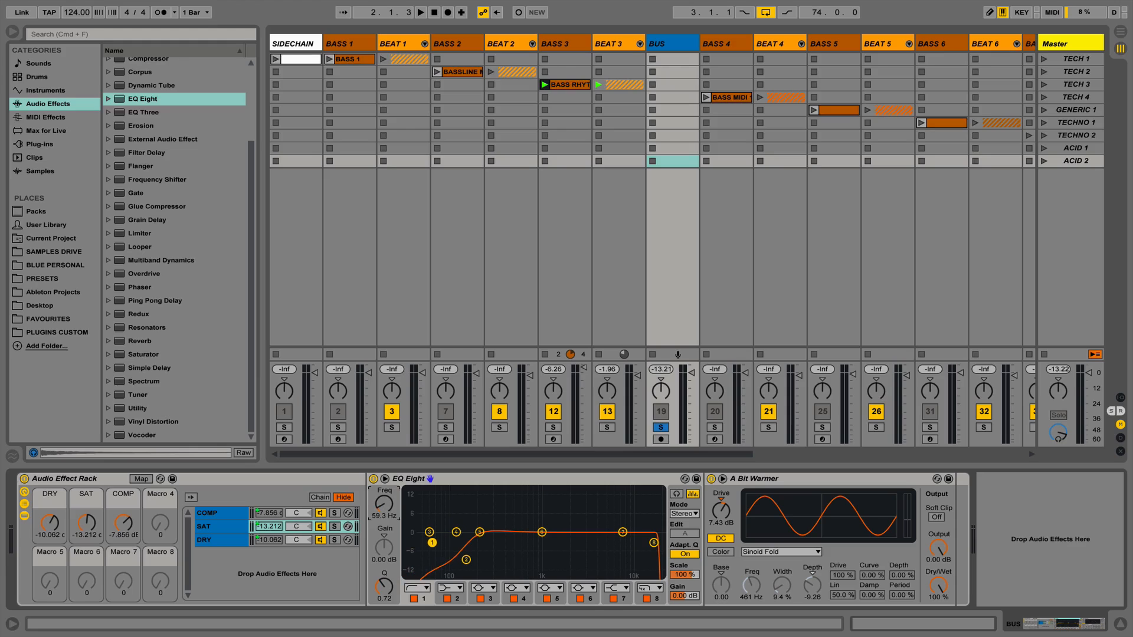
Lower the frequency of band 8's high-cut filter and set the band 7 high shelf to 3.60 kHz at -8.55 dB
{"action": "left_click", "coordinate": [657, 588]}
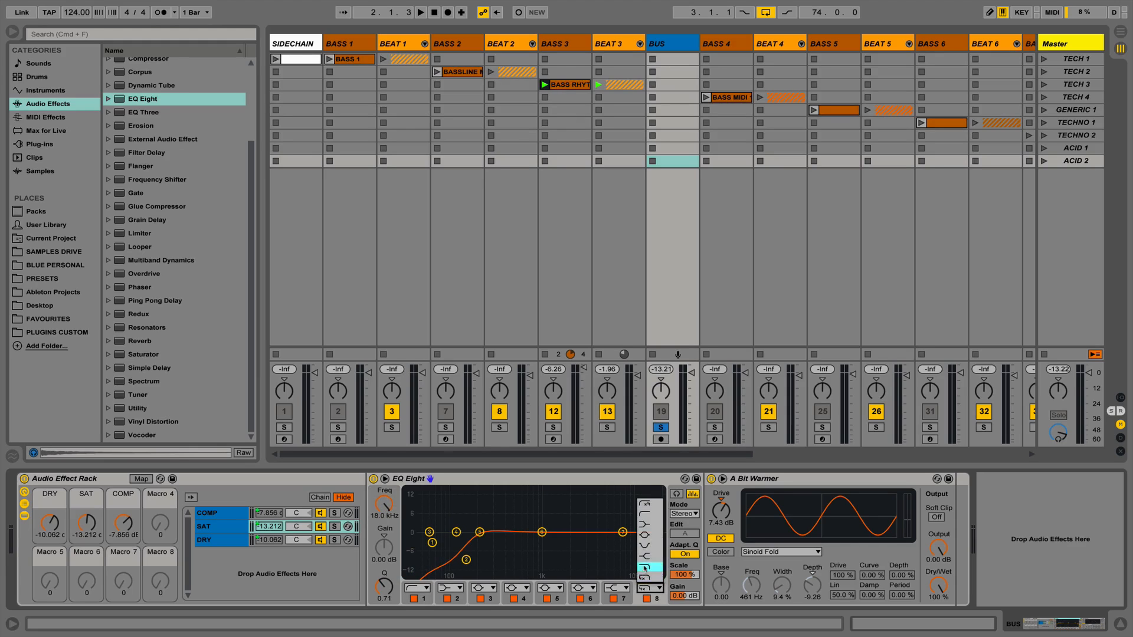
{"action": "left_click", "coordinate": [649, 571]}
{"action": "left_click_drag", "start_coordinate": [384, 506], "coordinate": [384, 517]}
{"action": "left_click", "coordinate": [613, 595]}
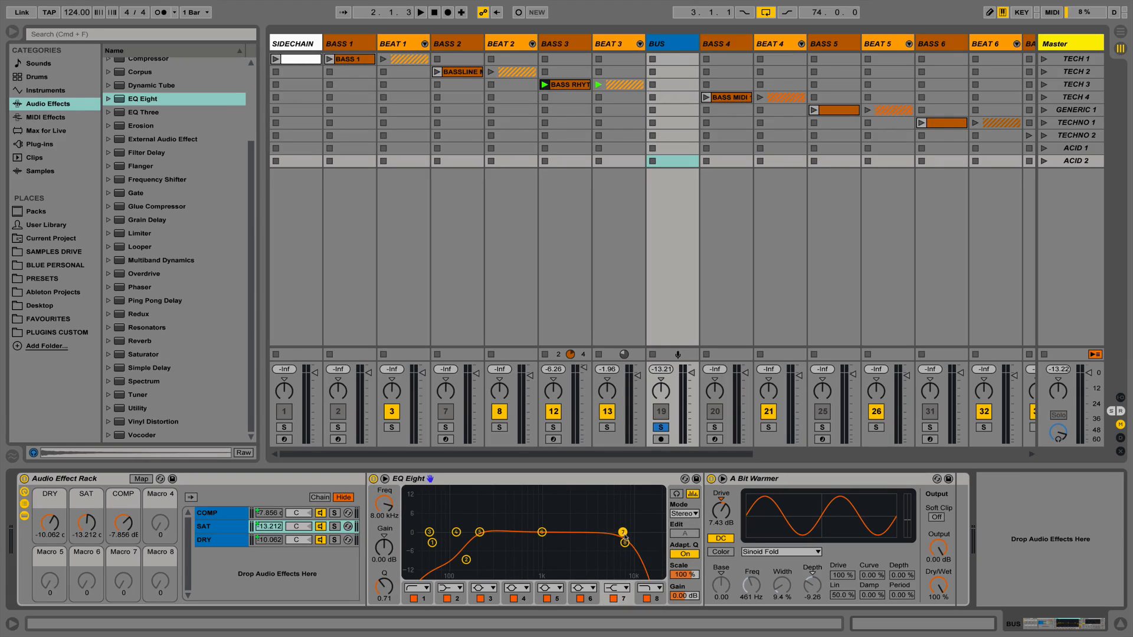
{"action": "left_click_drag", "start_coordinate": [624, 536], "coordinate": [591, 556]}
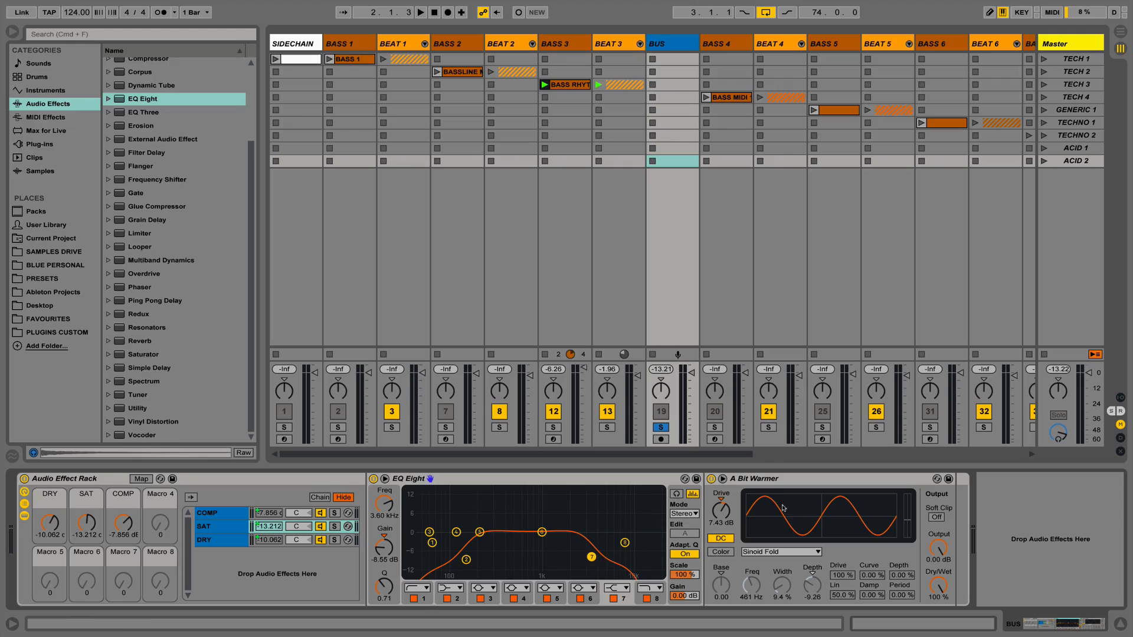
Unsolo the BUS track, solo the SAT chain and play it, comparing the sound with EQ Eight off and on
{"action": "left_click", "coordinate": [759, 479]}
{"action": "left_click", "coordinate": [660, 427]}
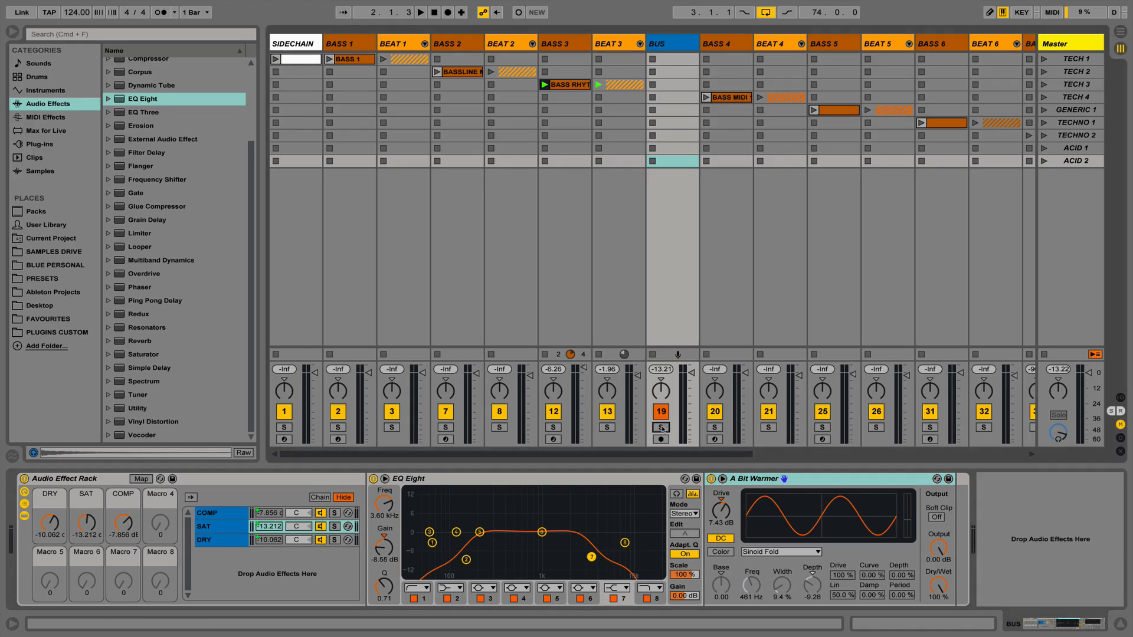
{"action": "left_click", "coordinate": [334, 526]}
{"action": "key", "text": "space"}
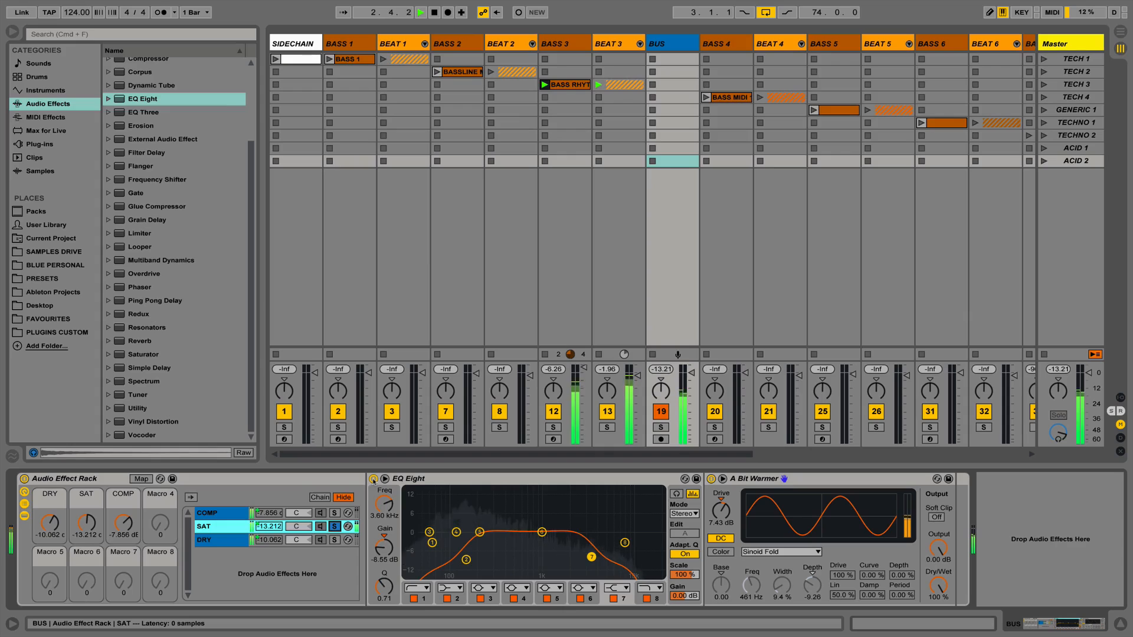
{"action": "left_click", "coordinate": [373, 479]}
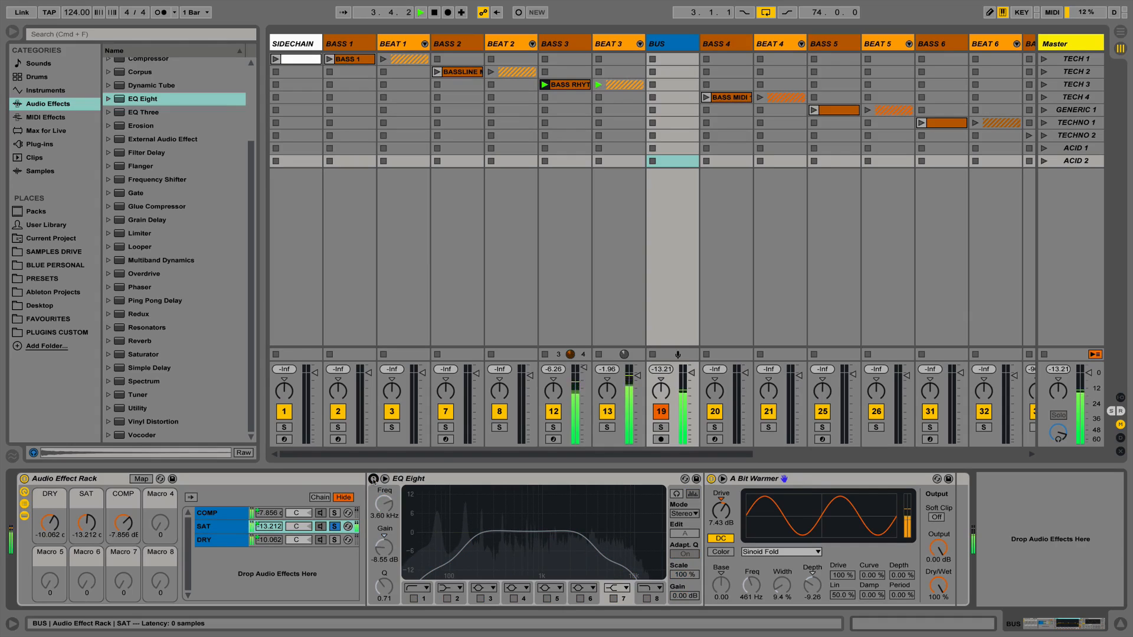
{"action": "left_click", "coordinate": [373, 479]}
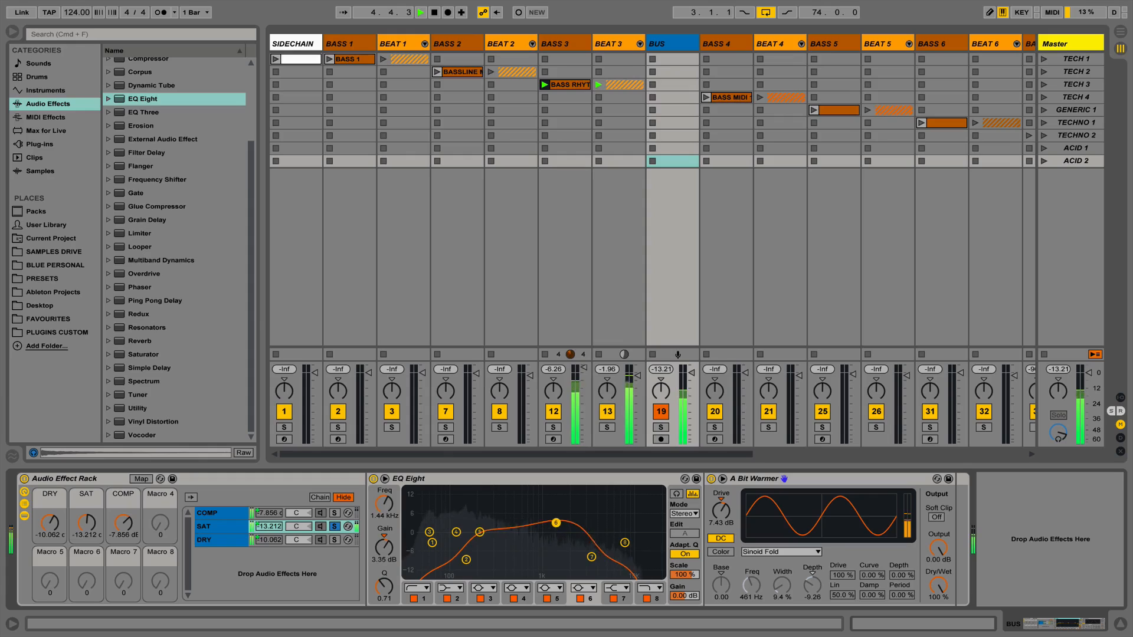
Boost the saturated signal's EQ with band 6 at 220 Hz, 4.59 dB and band 5 at 1.64 kHz, 5.63 dB
{"action": "left_click_drag", "start_coordinate": [557, 518], "coordinate": [559, 514]}
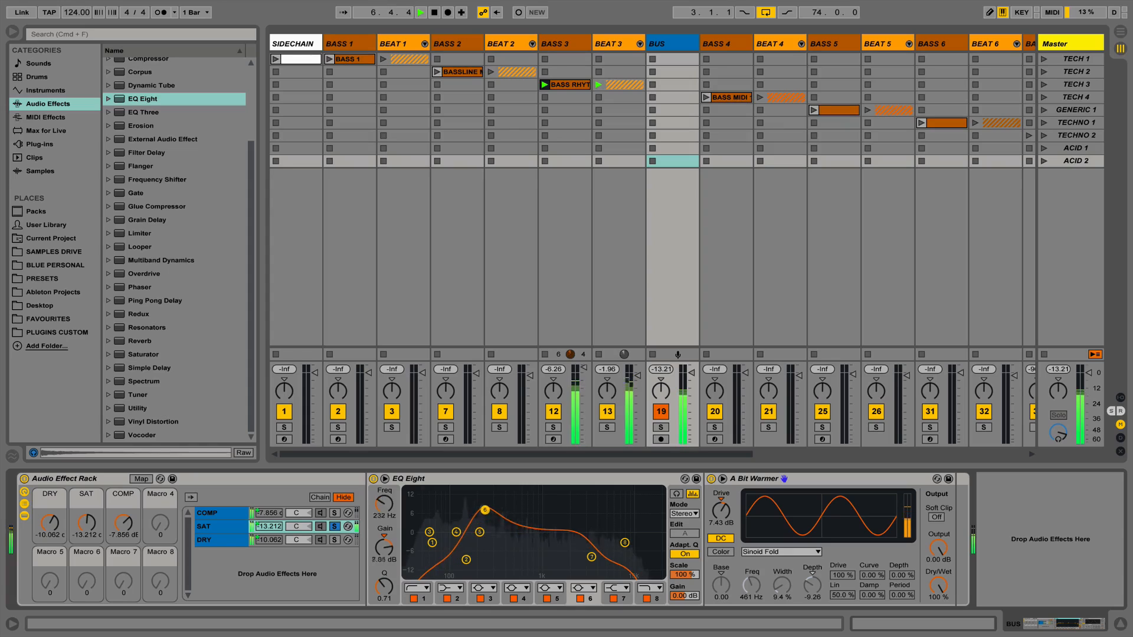
{"action": "left_click_drag", "start_coordinate": [485, 510], "coordinate": [472, 505]}
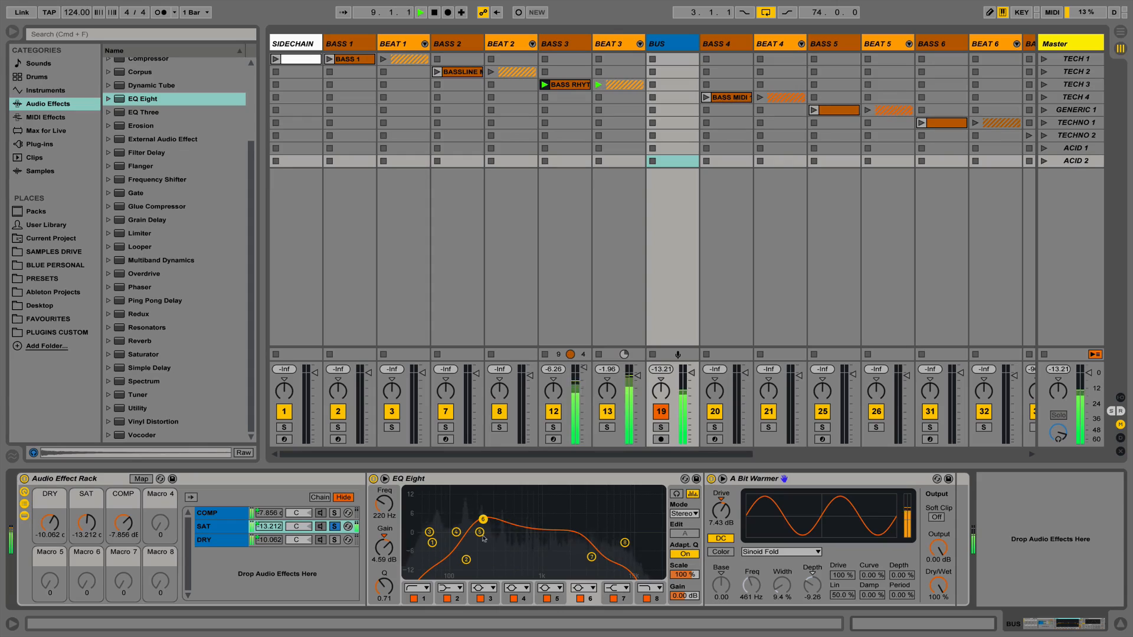
{"action": "left_click_drag", "start_coordinate": [479, 532], "coordinate": [507, 535]}
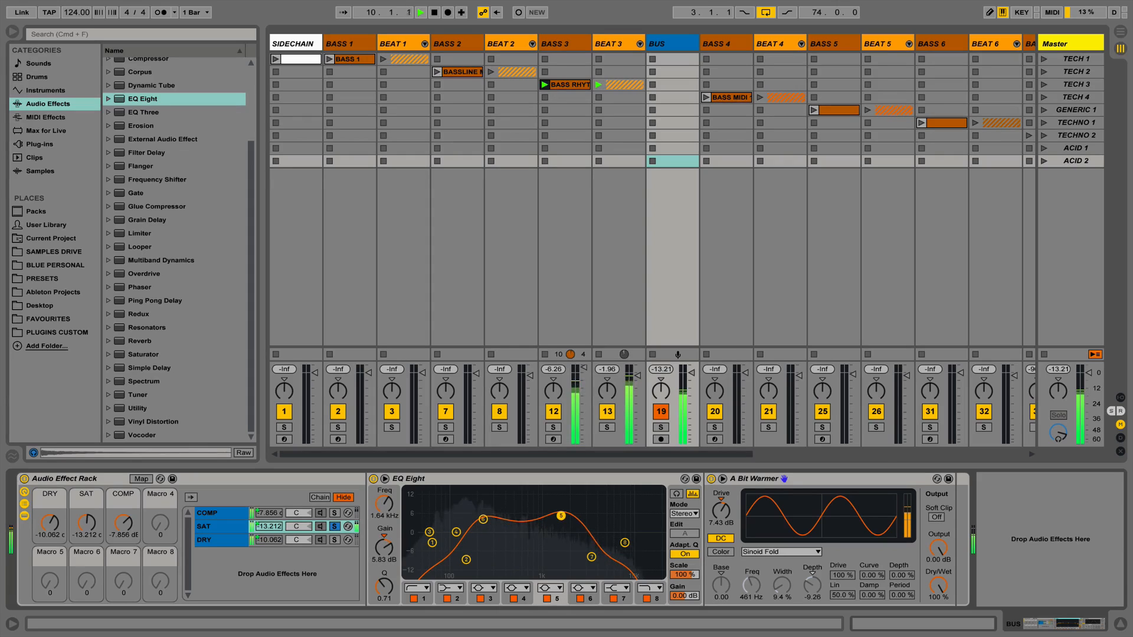
Unsolo the SAT chain and compare the full bus mix with the SAT chain muted and unmuted
{"action": "left_click", "coordinate": [334, 526]}
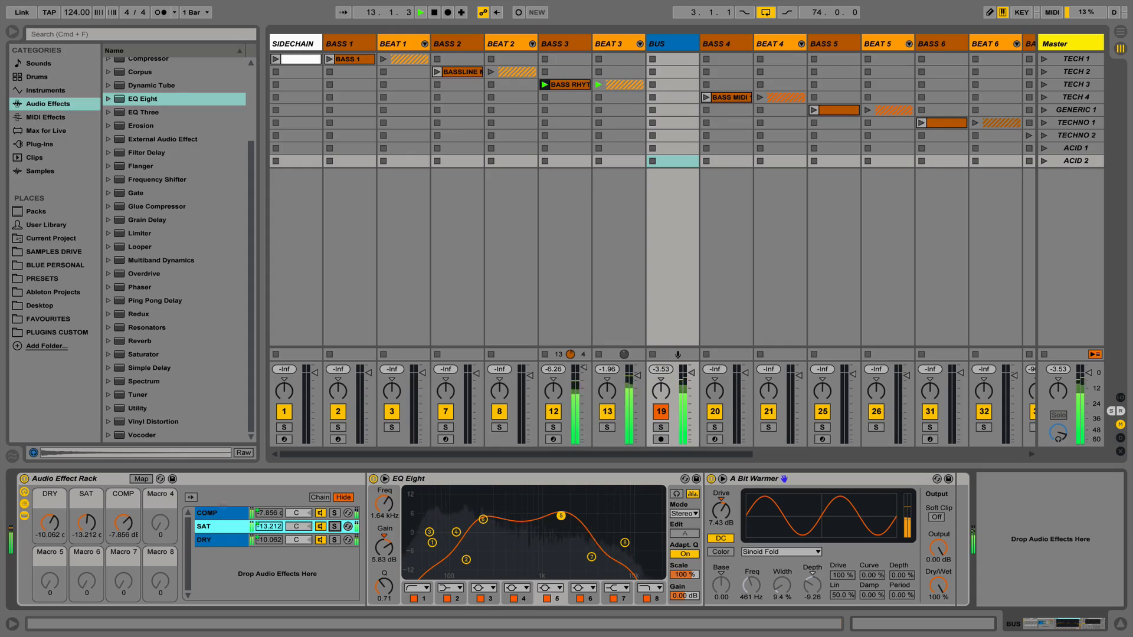
{"action": "left_click", "coordinate": [321, 526]}
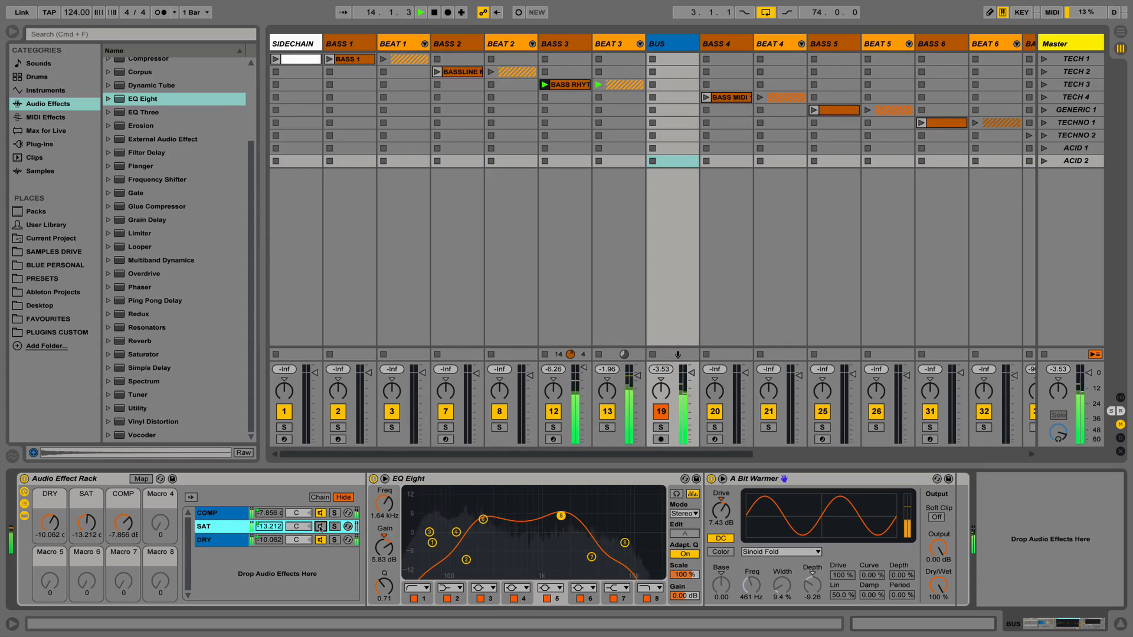
{"action": "left_click", "coordinate": [321, 527]}
Bypass EQ Eight on the SAT chain, delete it from the rack and stop playback
{"action": "left_click", "coordinate": [372, 478]}
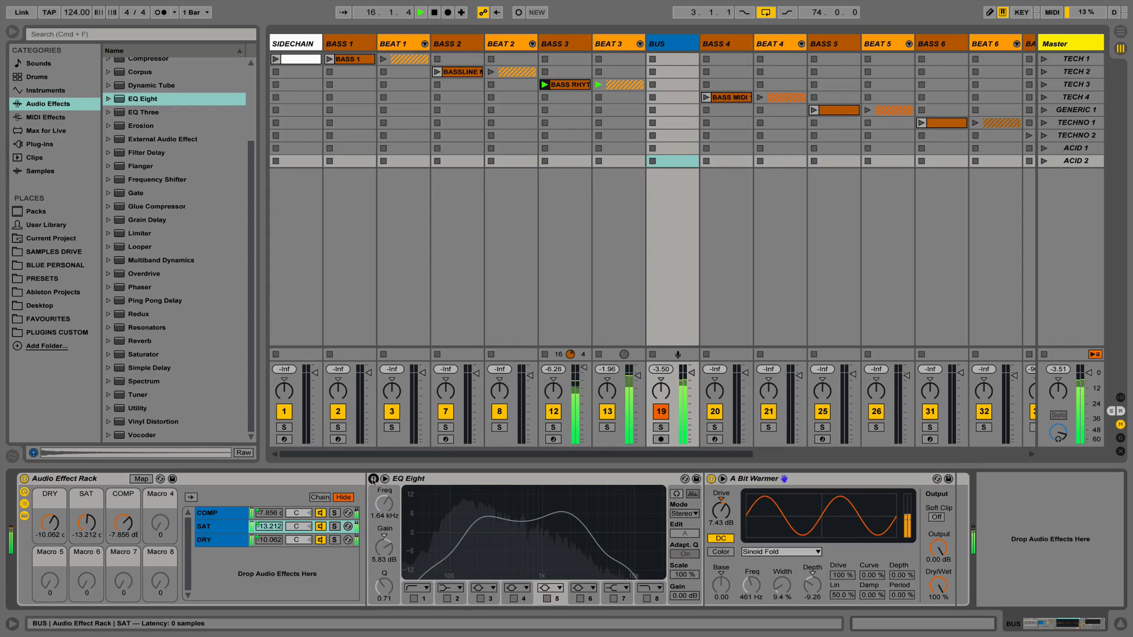
{"action": "left_click", "coordinate": [393, 480]}
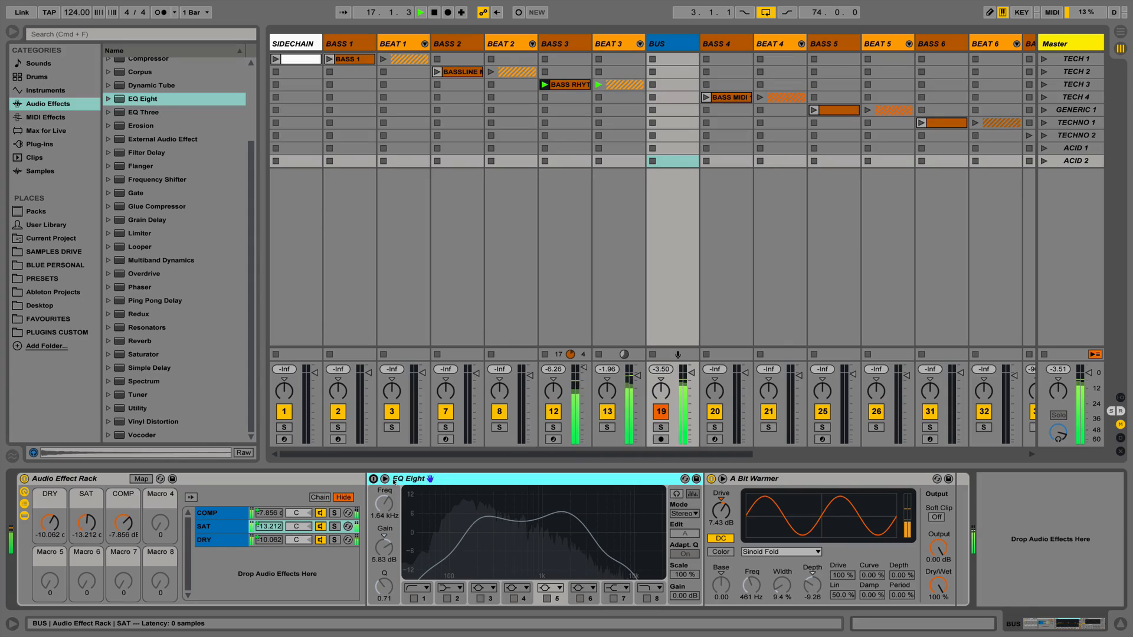
{"action": "key", "text": "Delete"}
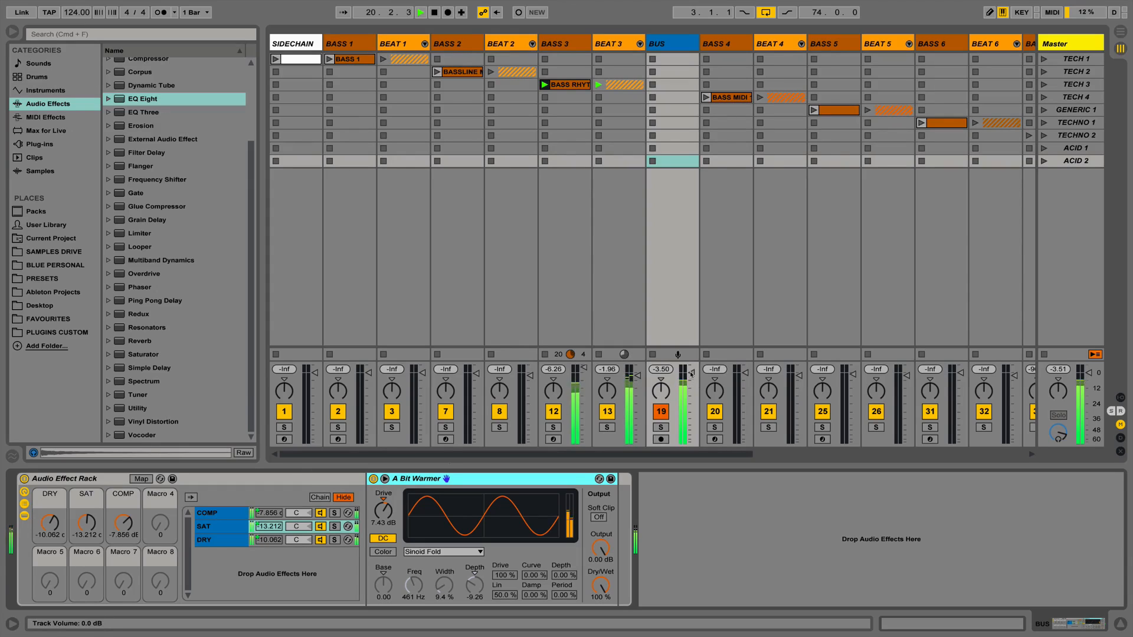
{"action": "left_click_drag", "start_coordinate": [582, 369], "coordinate": [583, 371]}
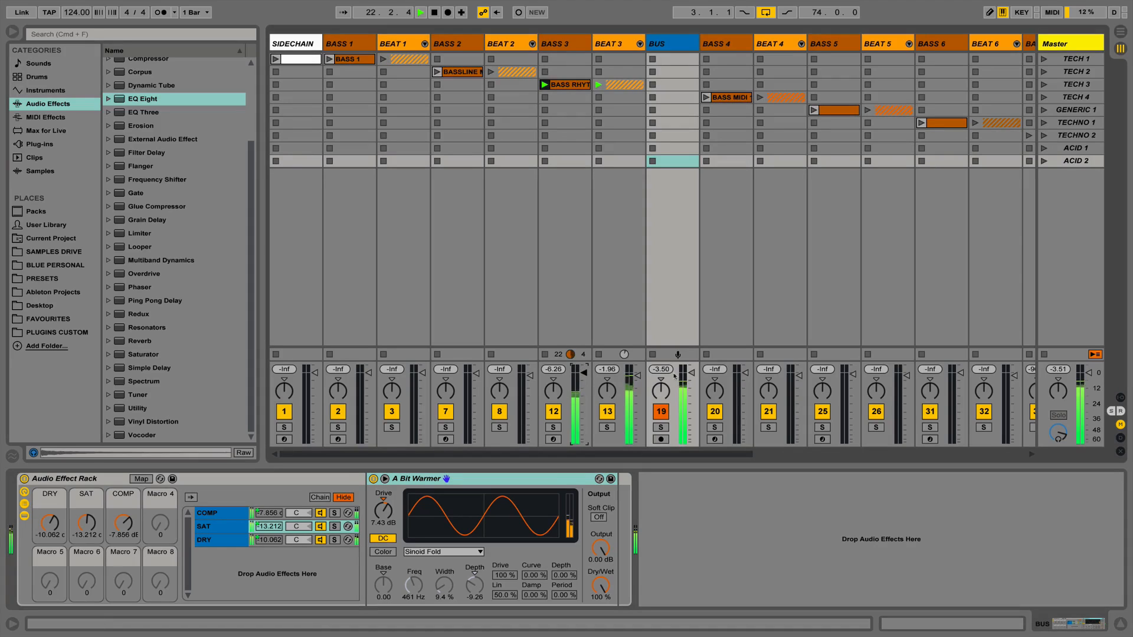
{"action": "key", "text": "space"}
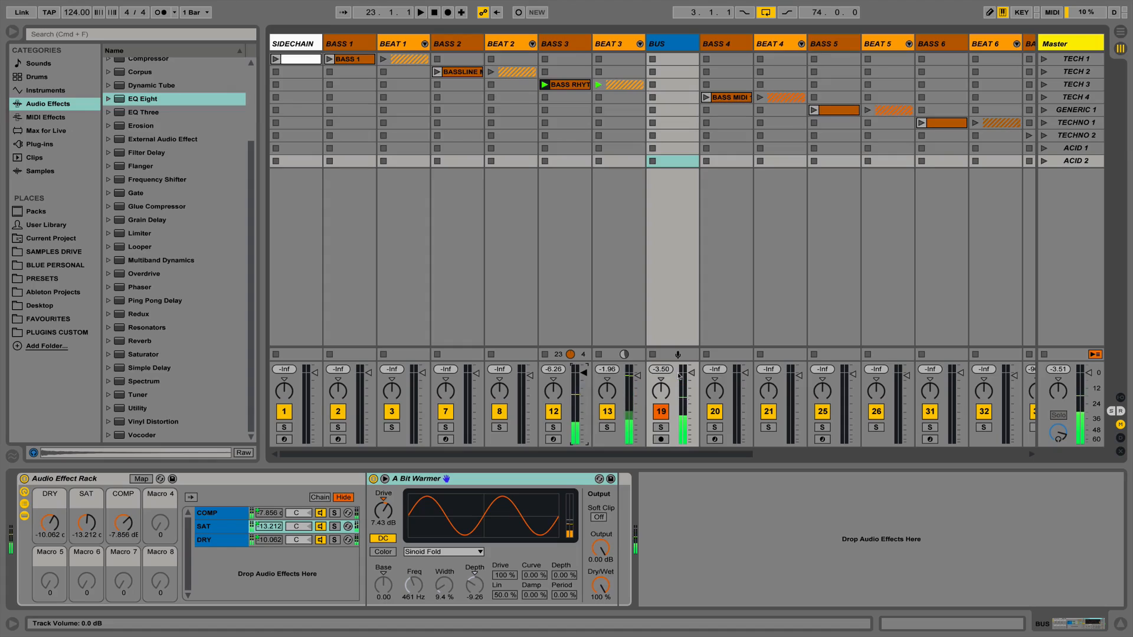